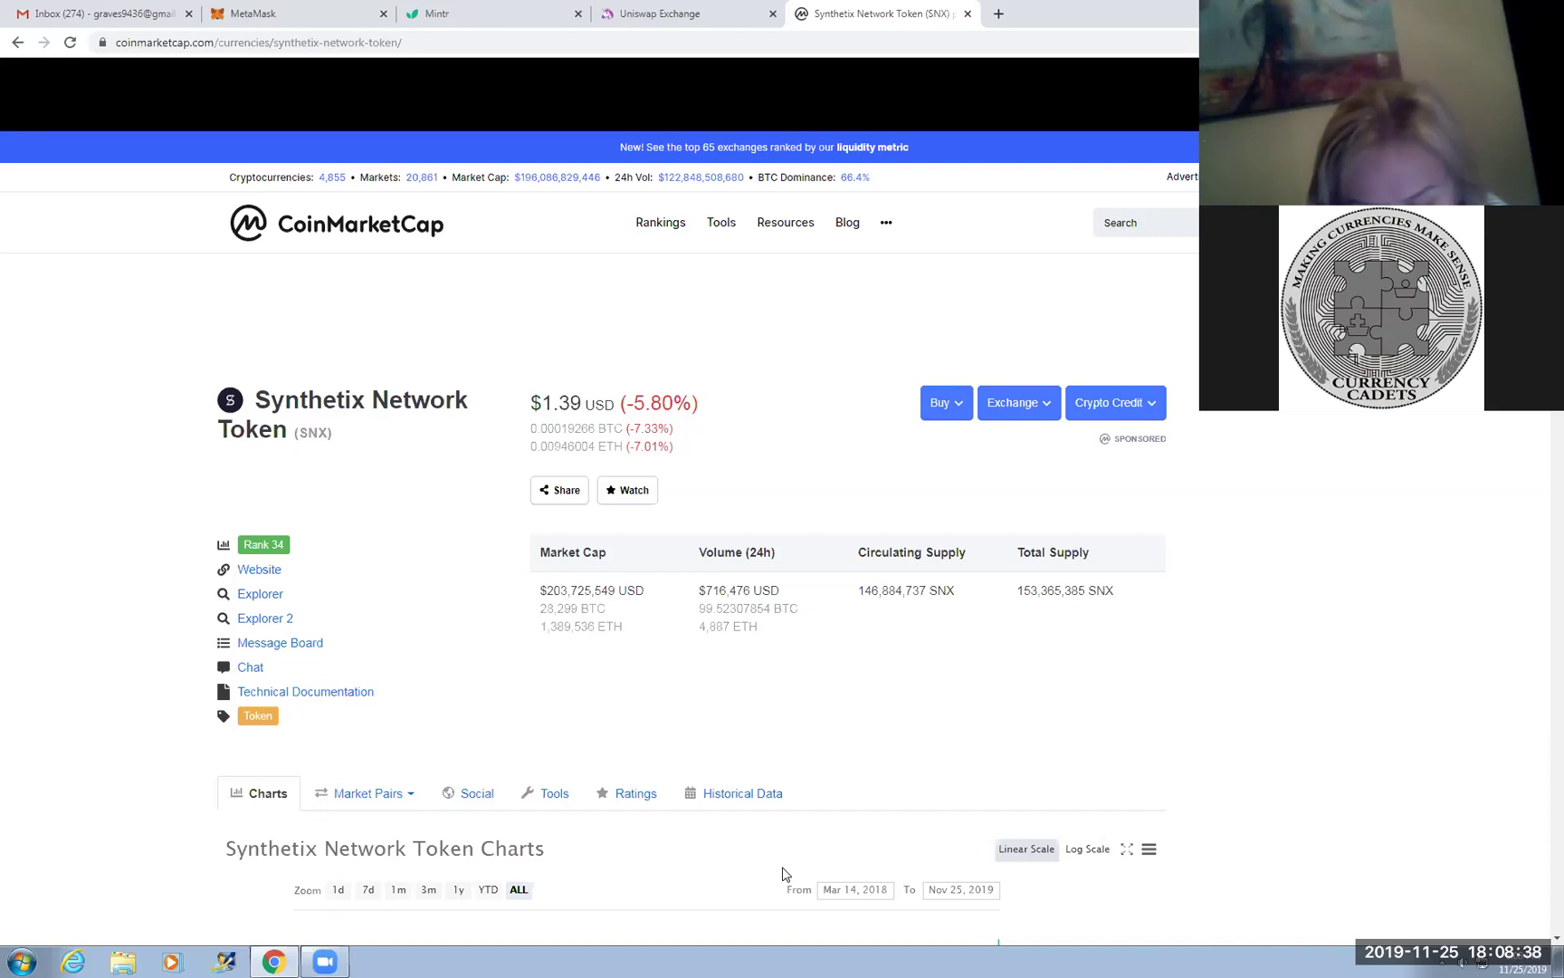
Switch to the MetaMask wallet showing 192.797 SNX and 0.0035 ETH
left_click(301, 13)
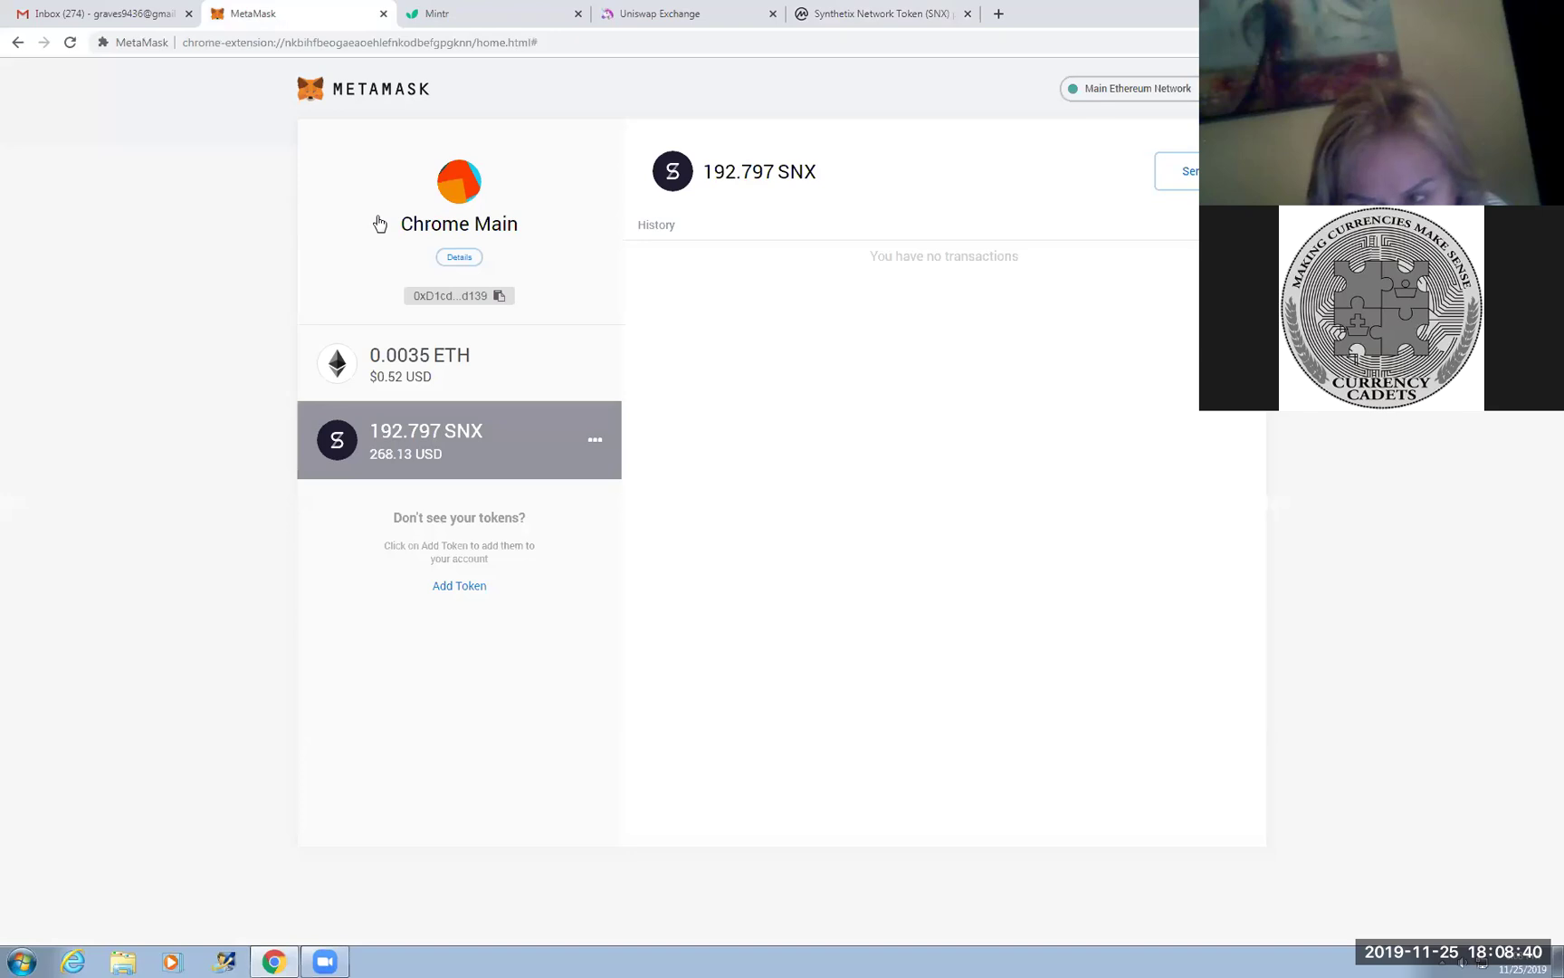
Copy the wallet address and bring up the Uniswap swap of 1.85 ETH for about 192.665 SNX
left_click(499, 297)
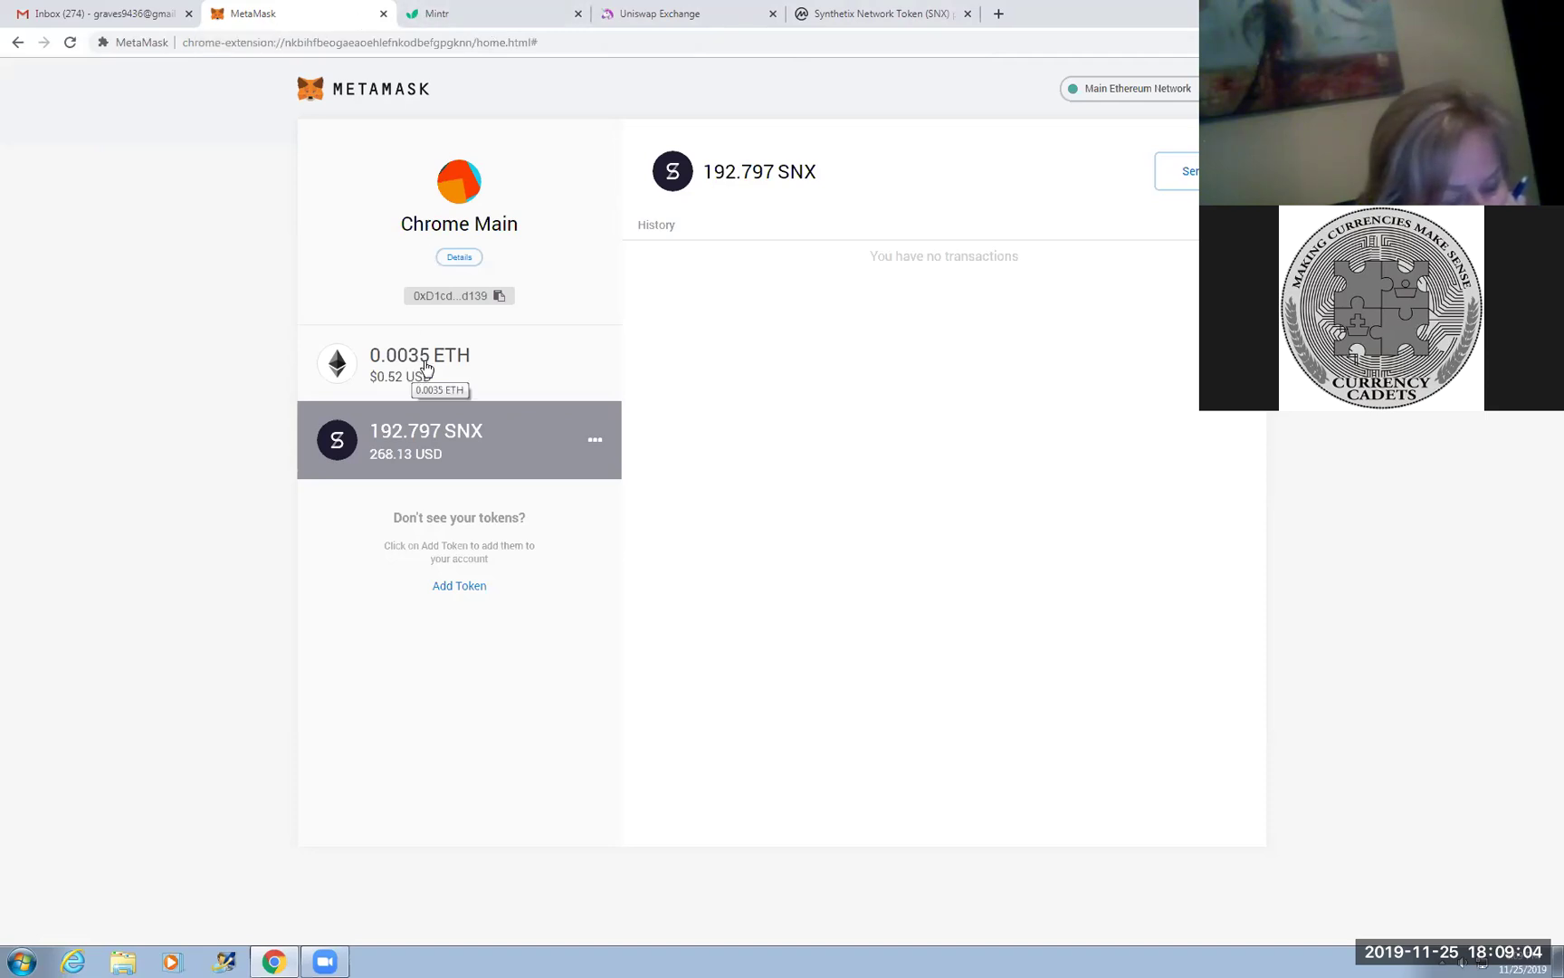
left_click(692, 17)
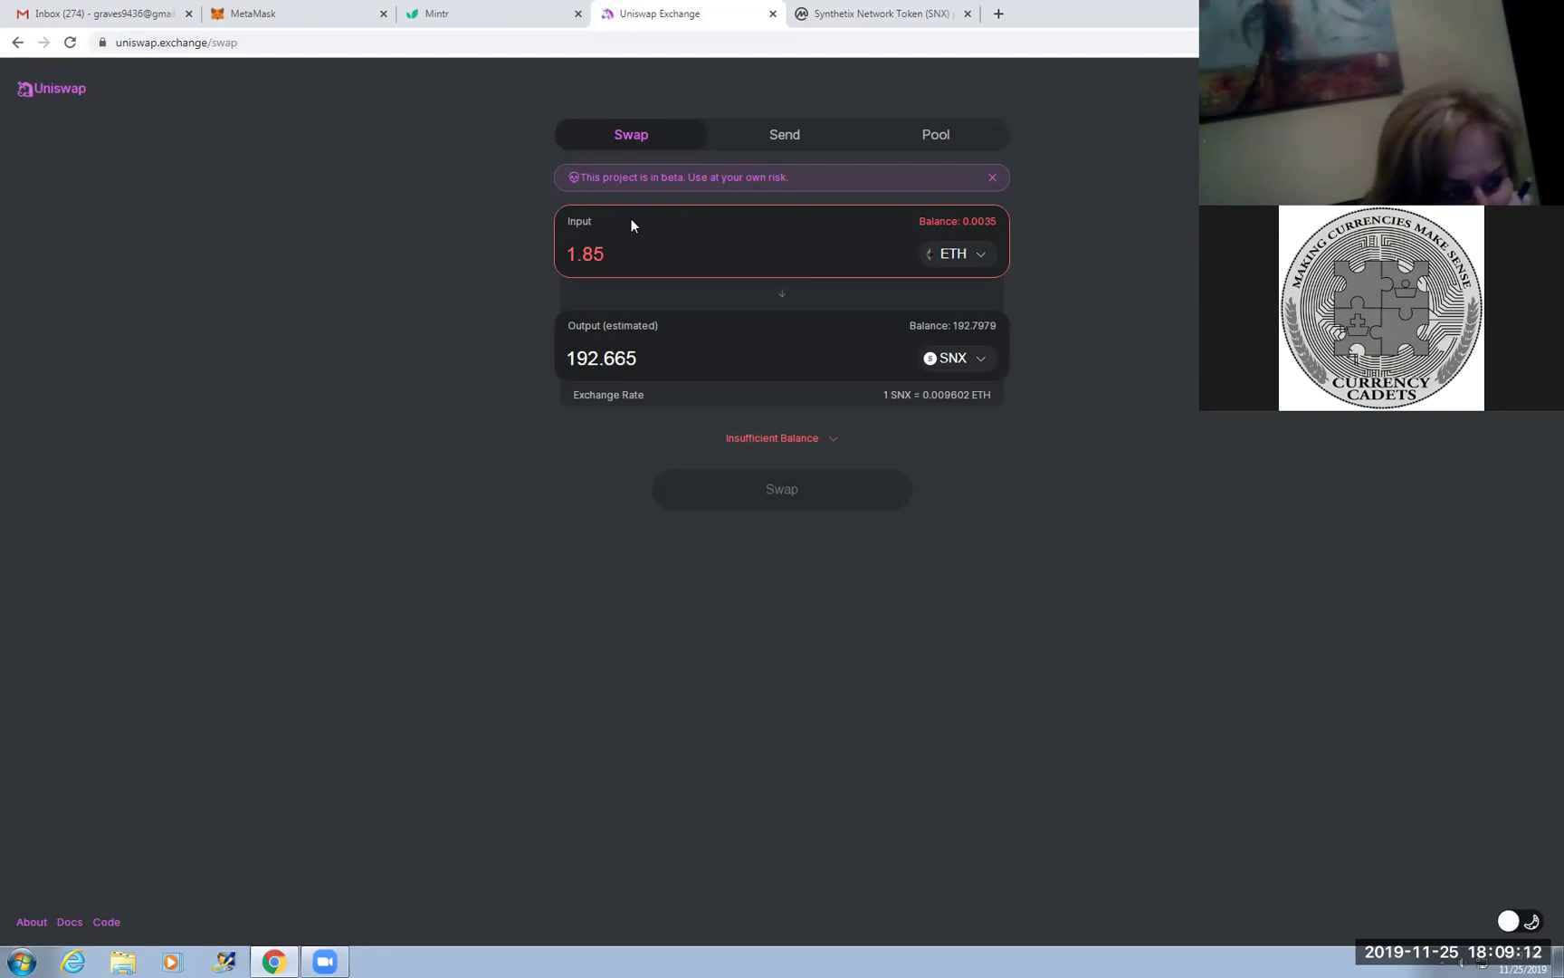
left_click(981, 256)
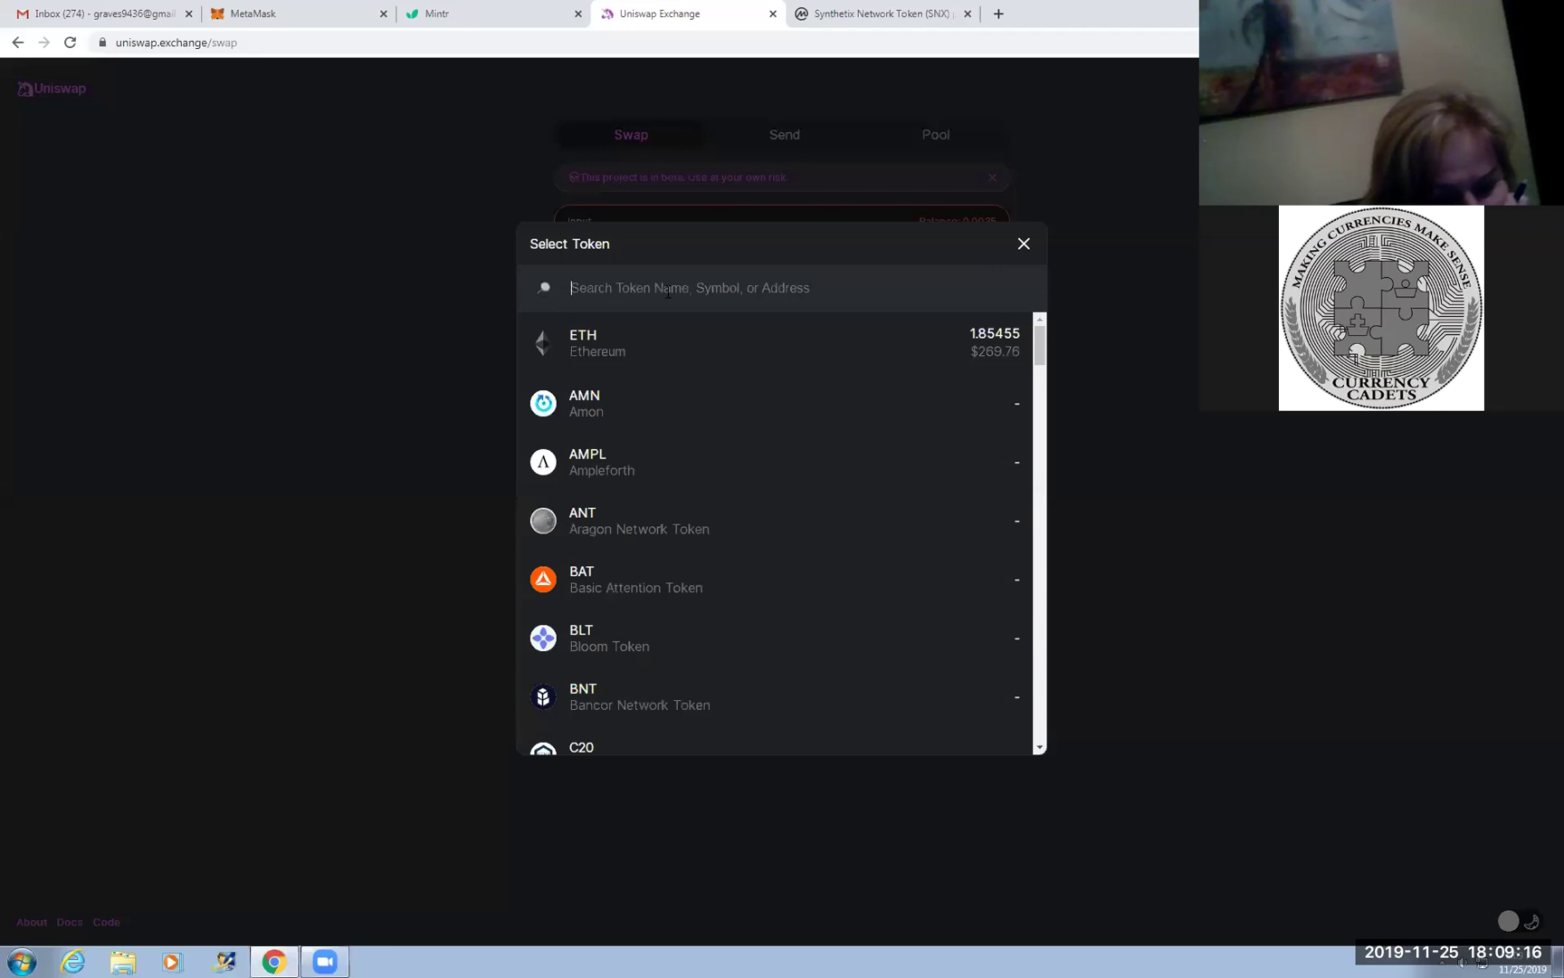
left_click(571, 340)
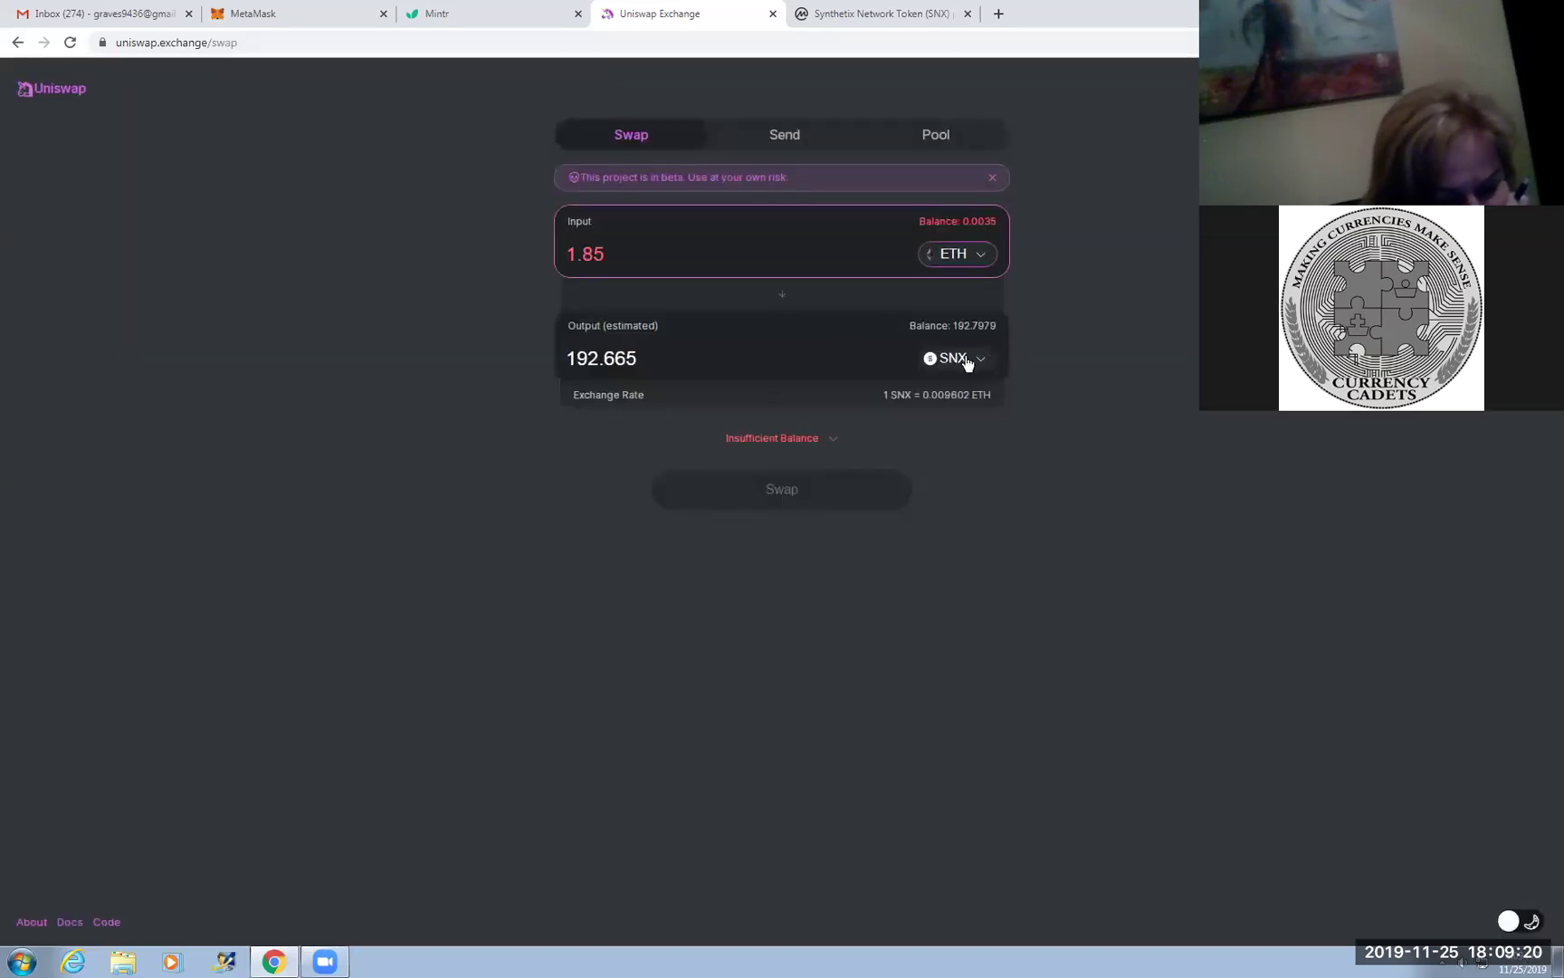
left_click(968, 360)
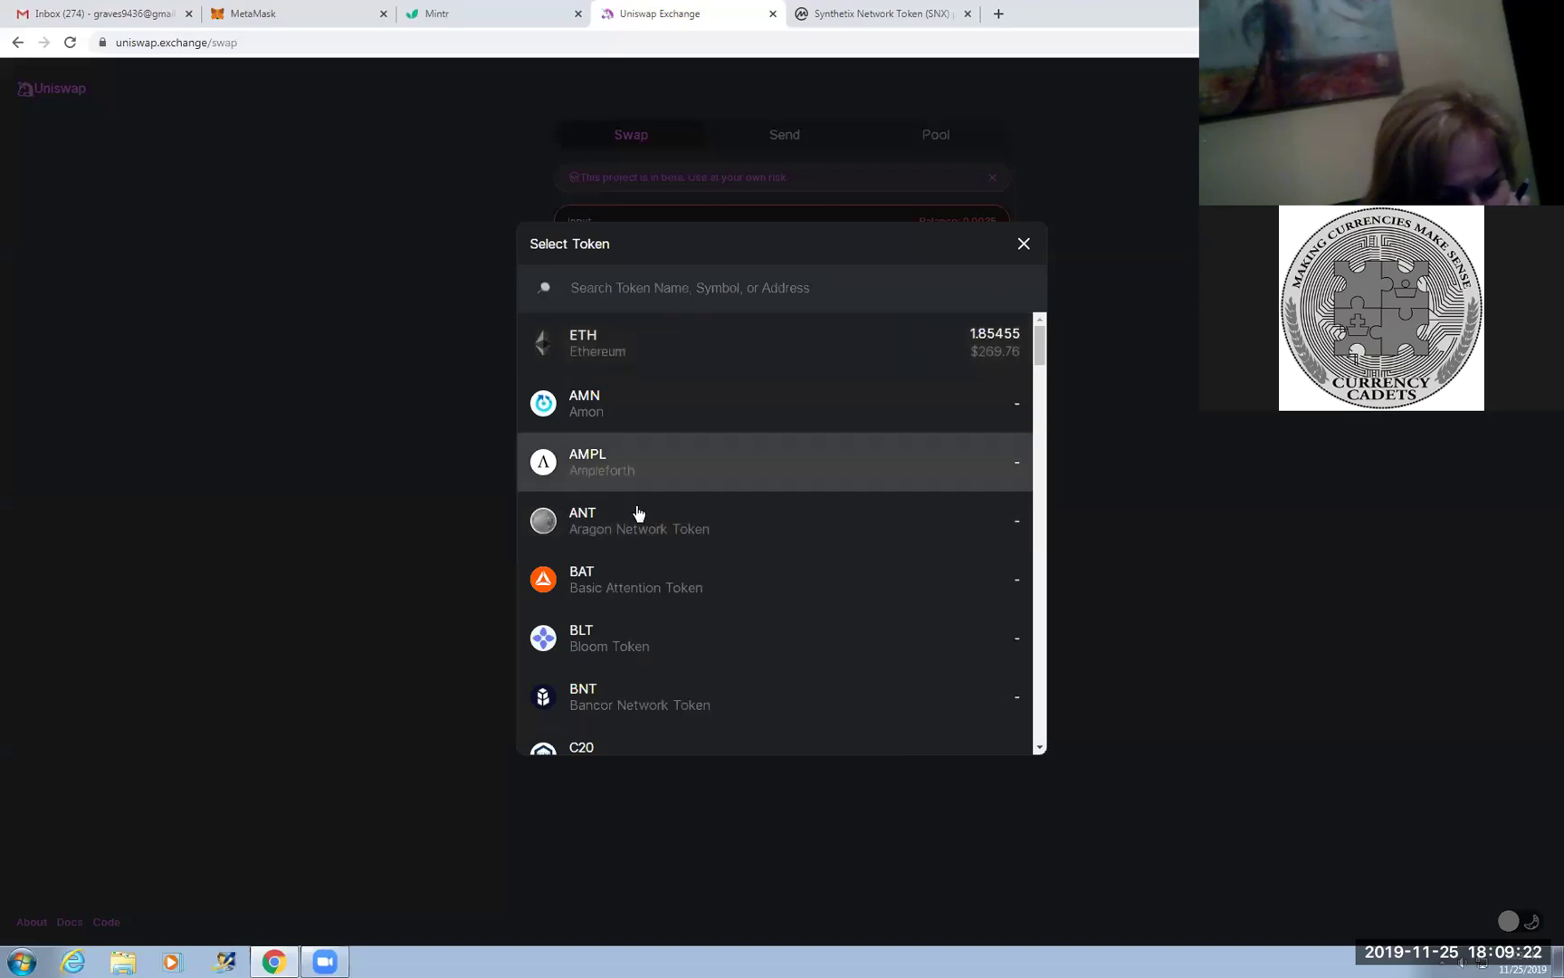
scroll(688, 588, "down", 2)
scroll(699, 579, "down", 3)
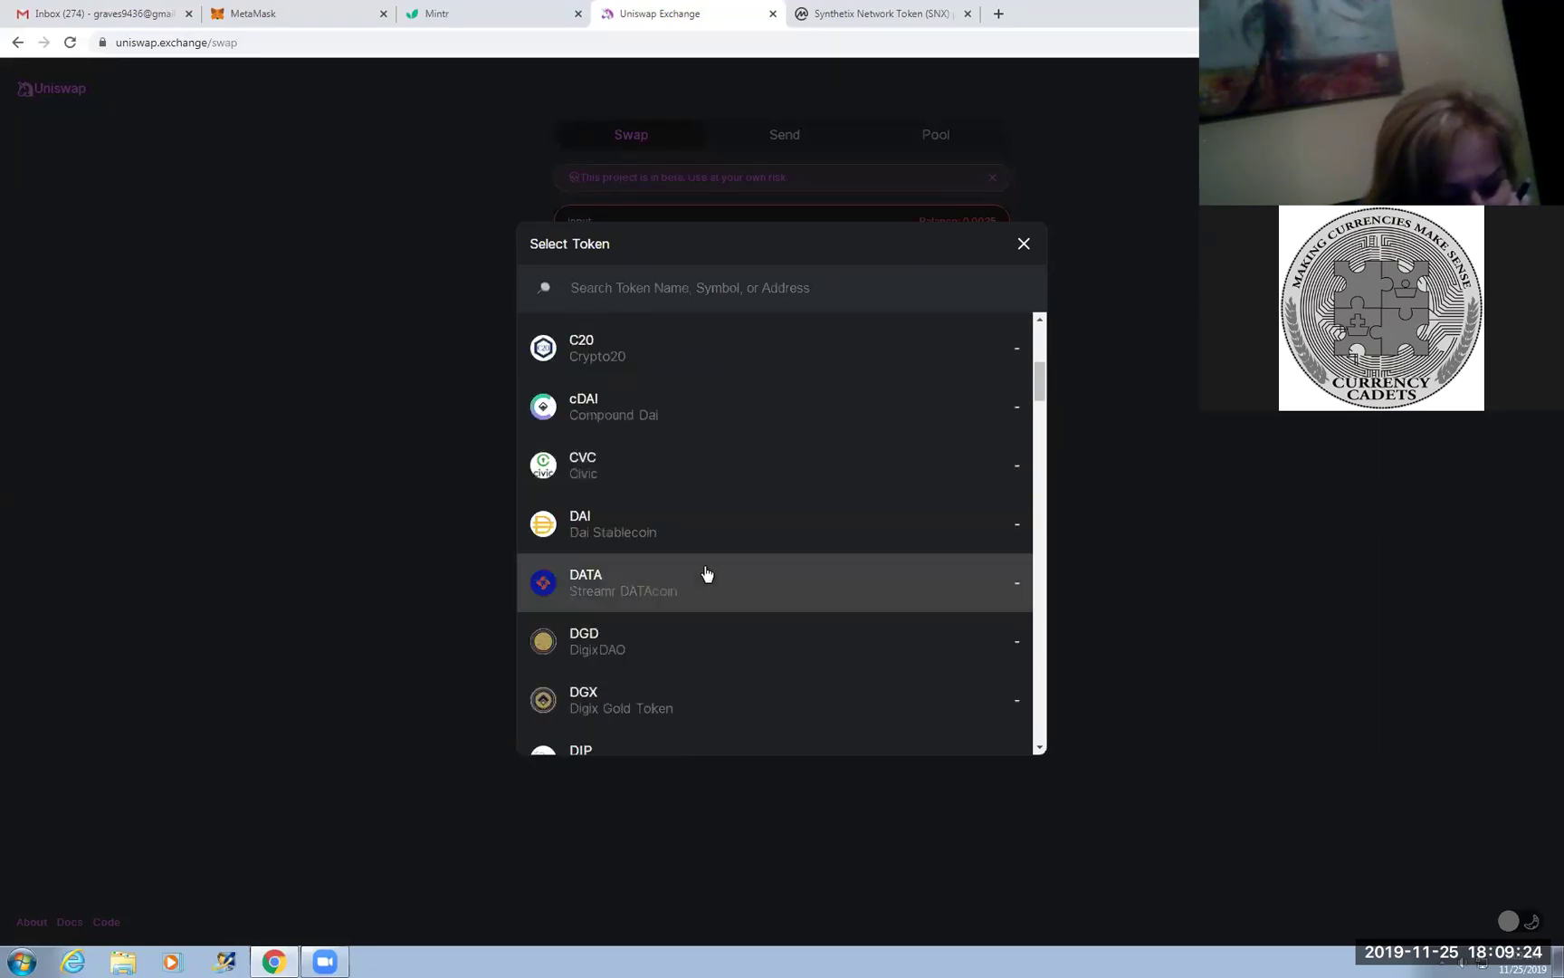
scroll(708, 556, "down", 2)
scroll(751, 496, "down", 3)
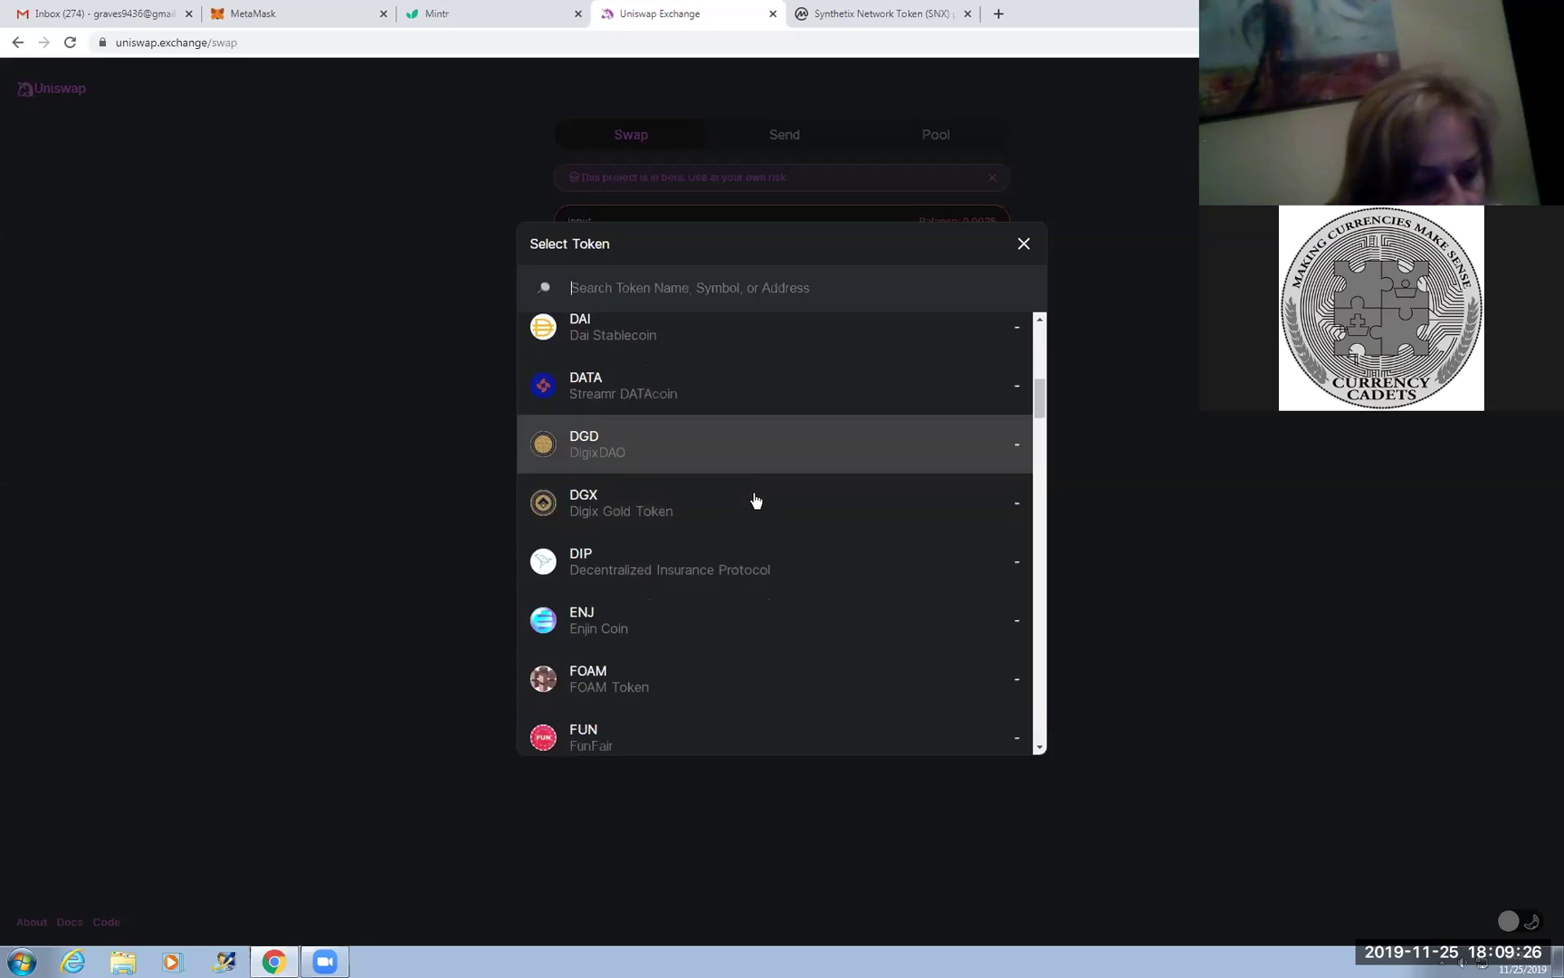
scroll(759, 512, "down", 5)
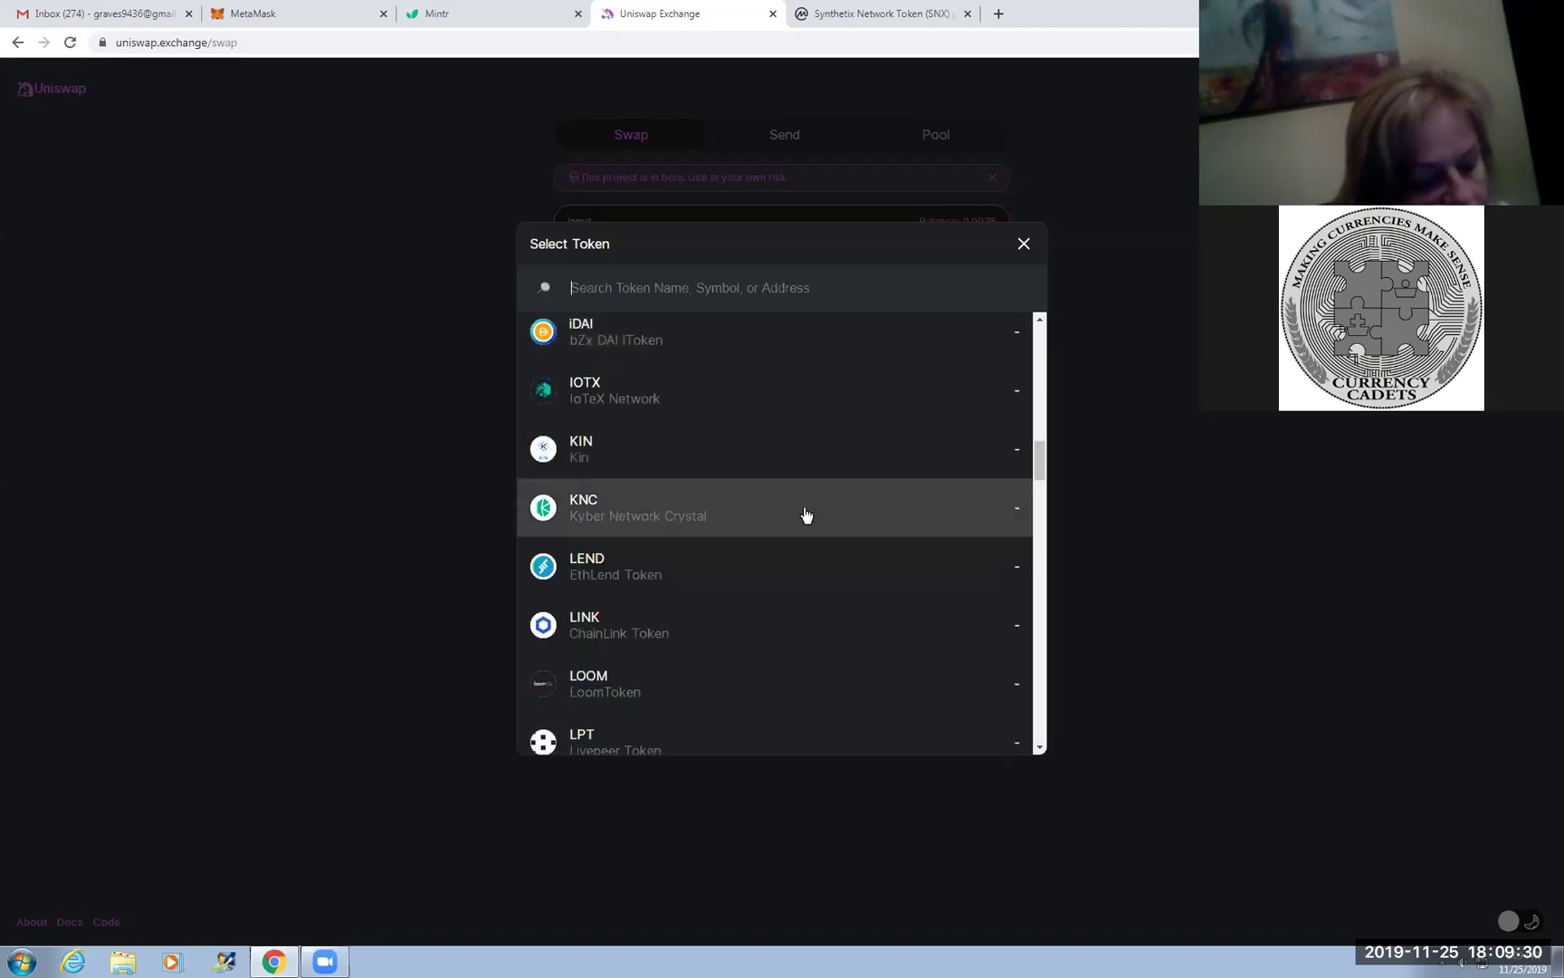
scroll(820, 530, "down", 2)
scroll(821, 534, "down", 4)
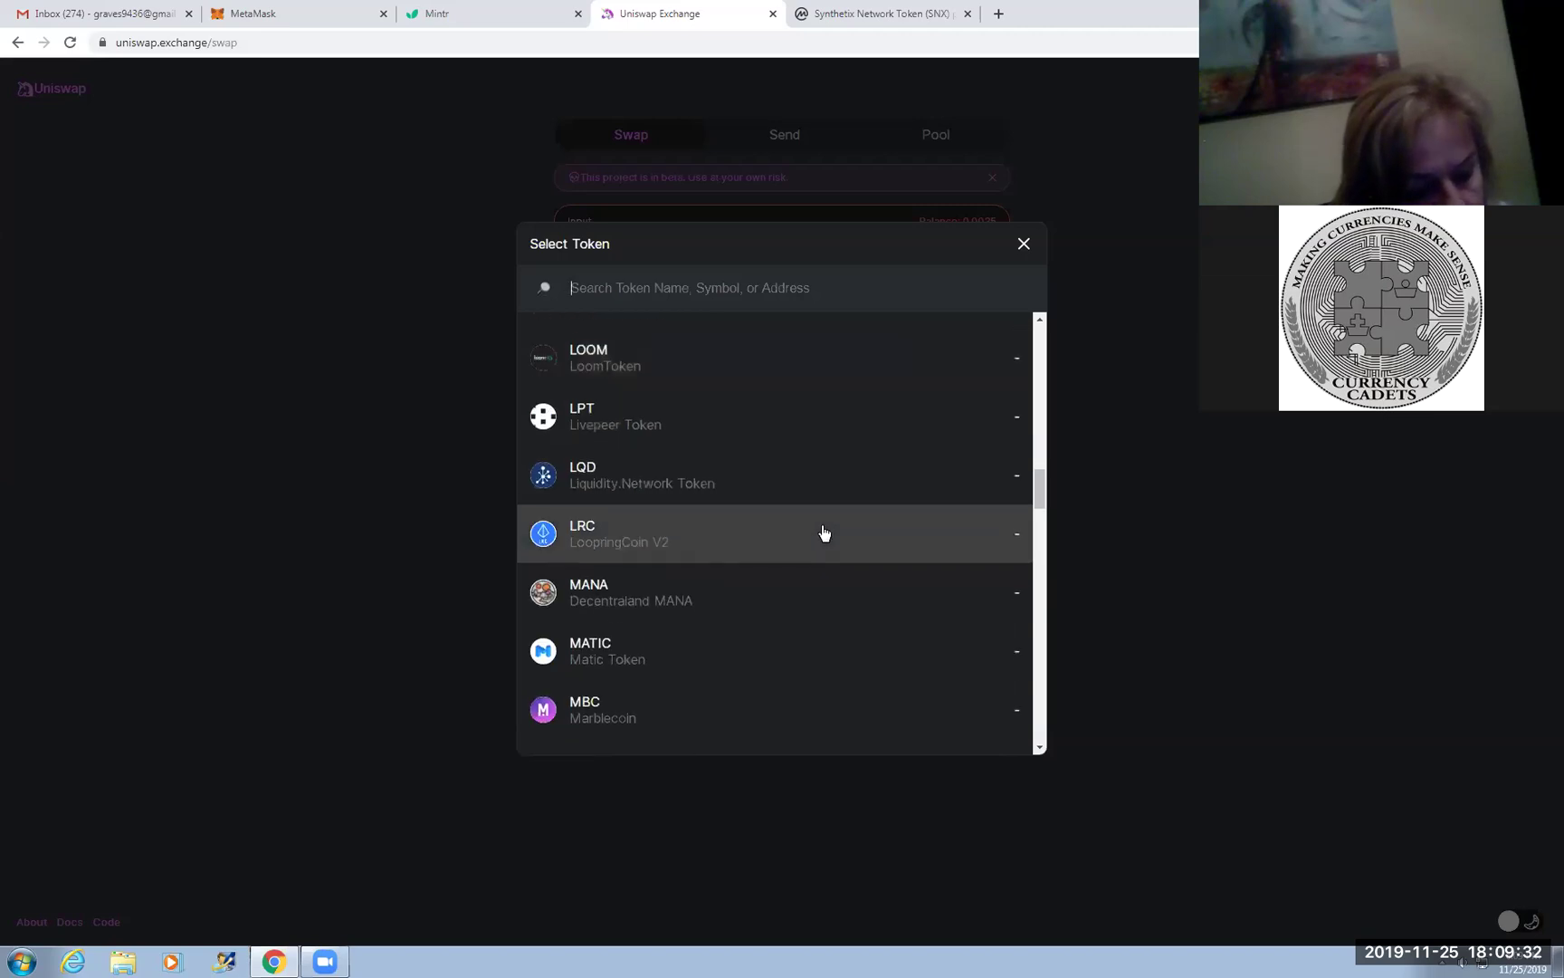
left_click(1024, 245)
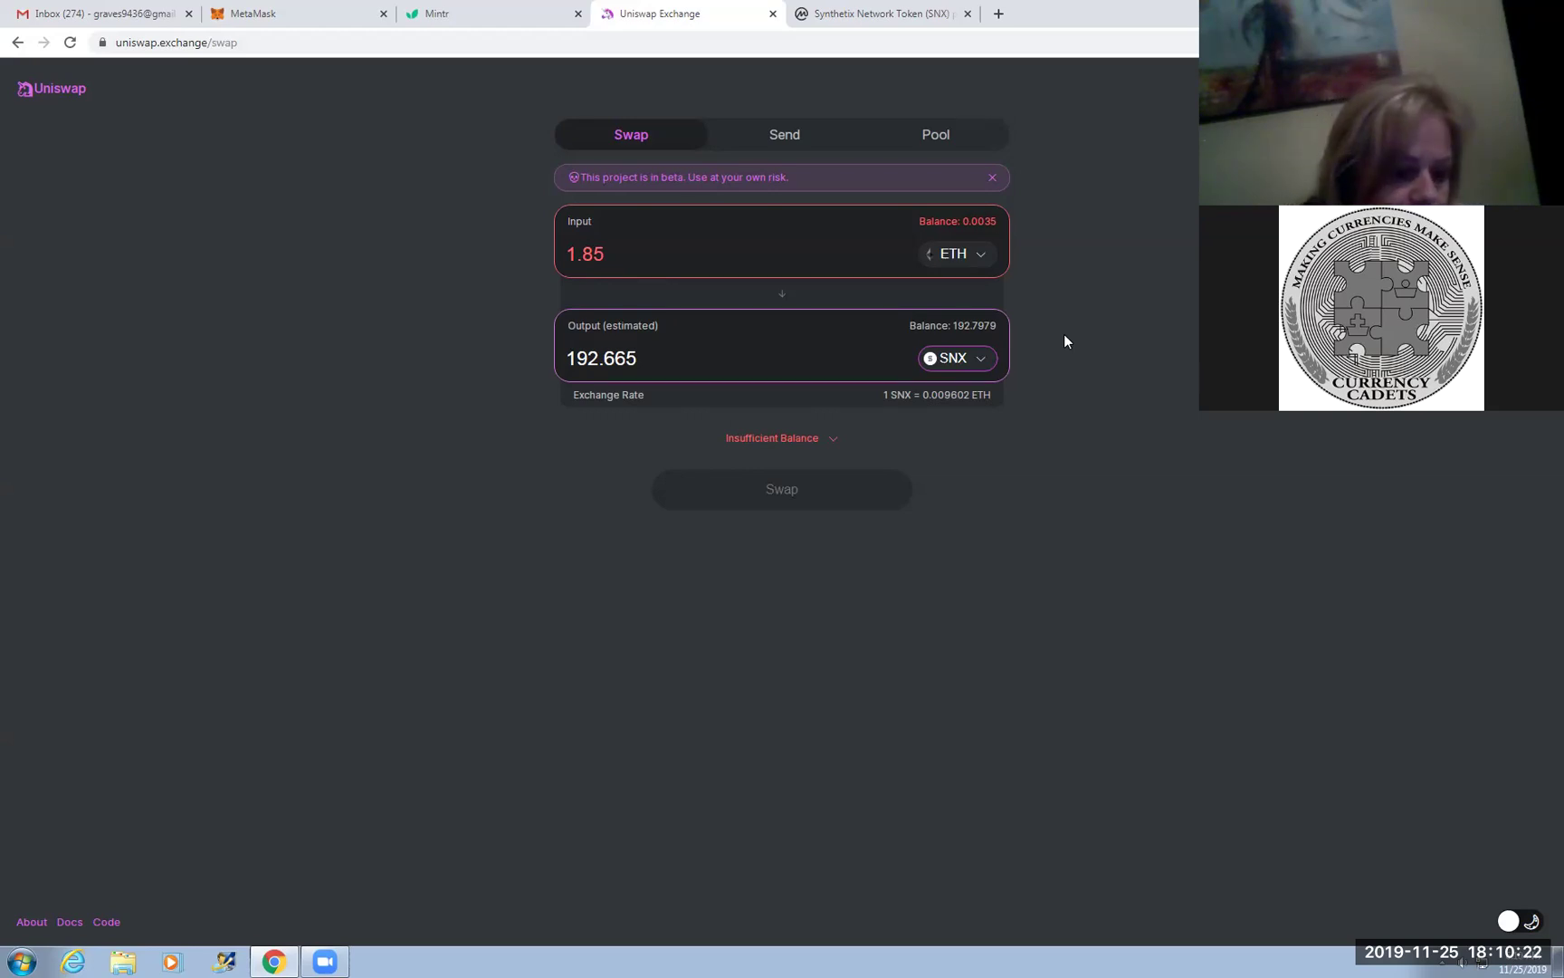
Refresh Mintr's wallet details (192.80 unstaked SNX, 750% target) and open Synthetix.Exchange in a new tab
left_click(488, 15)
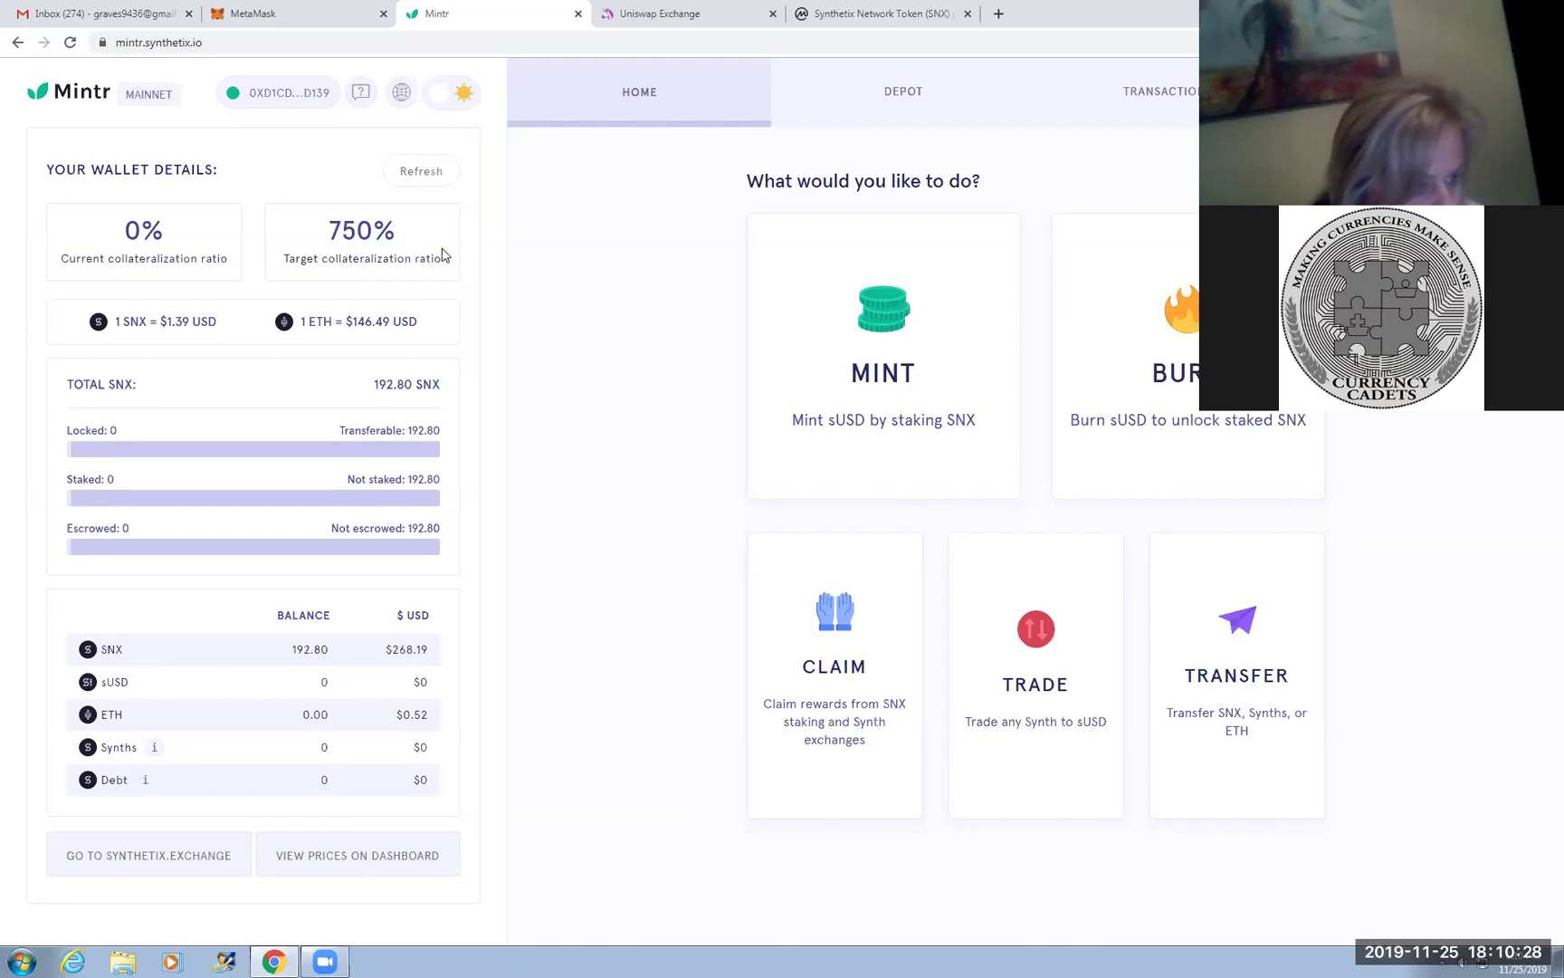
left_click(419, 176)
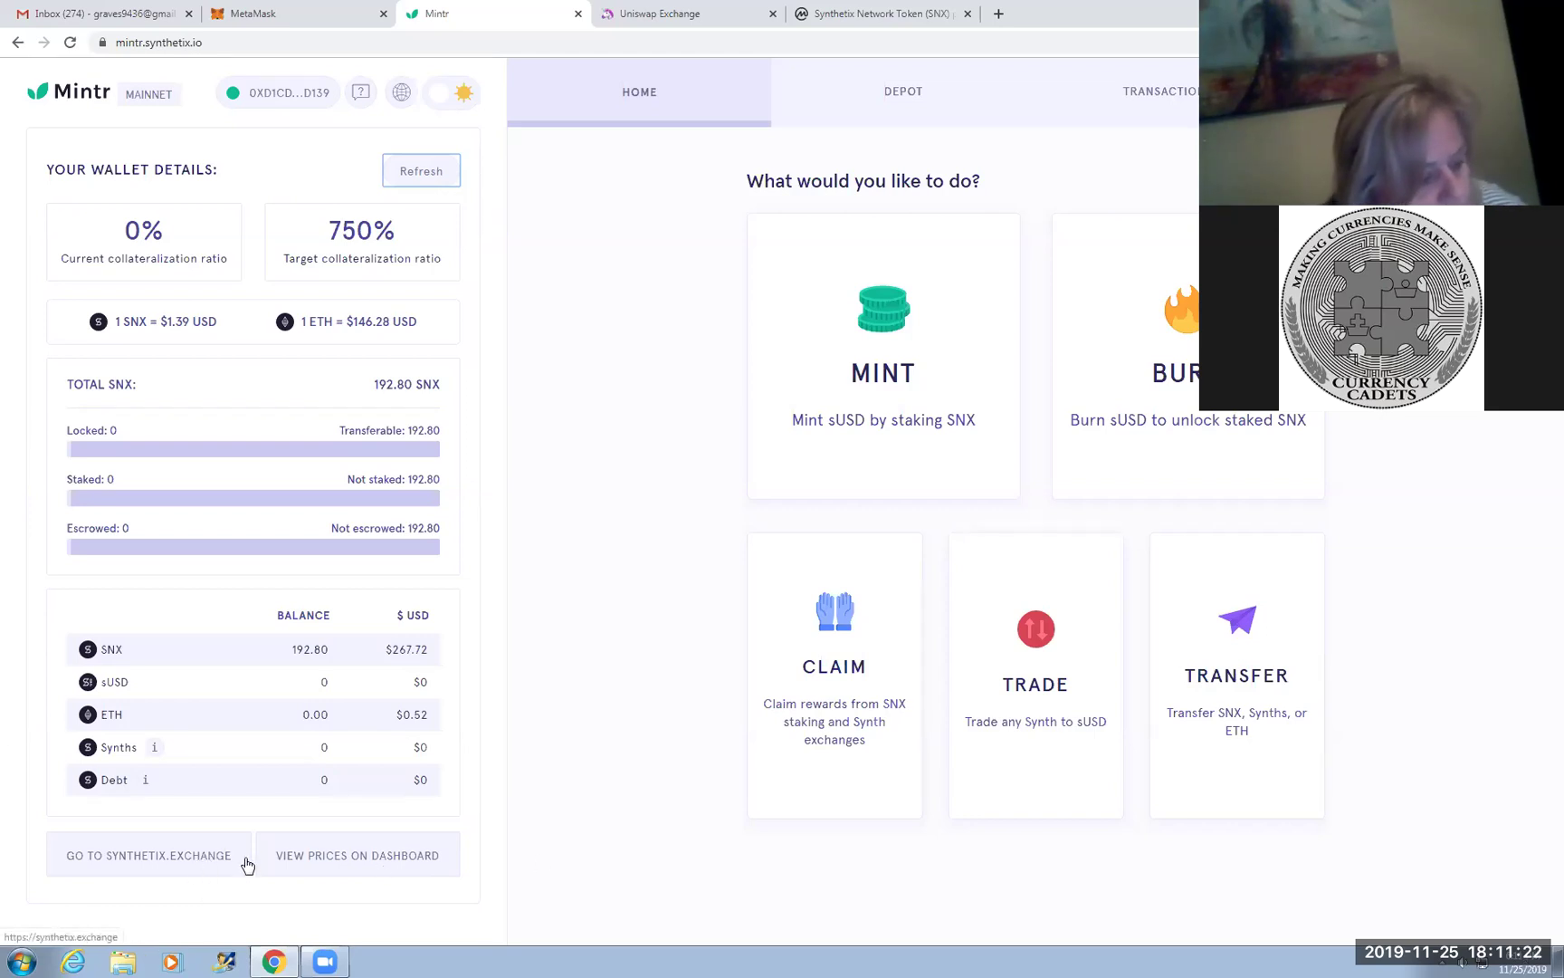
left_click(194, 854)
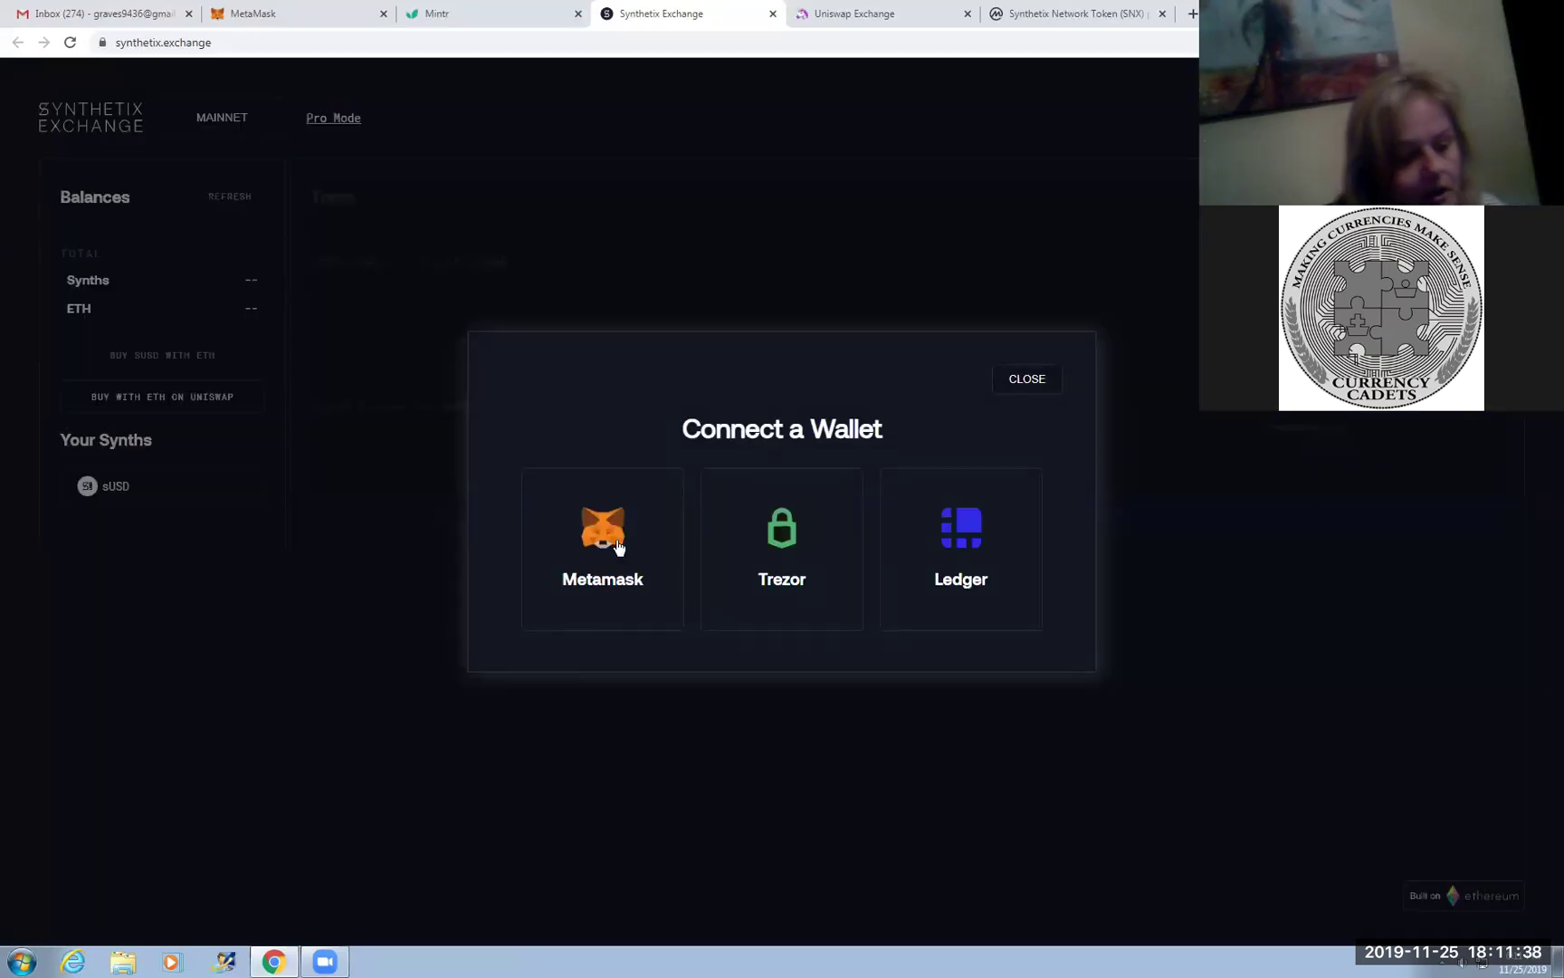
Connect Synthetix Exchange to the MetaMask wallet and approve the connection request
left_click(618, 544)
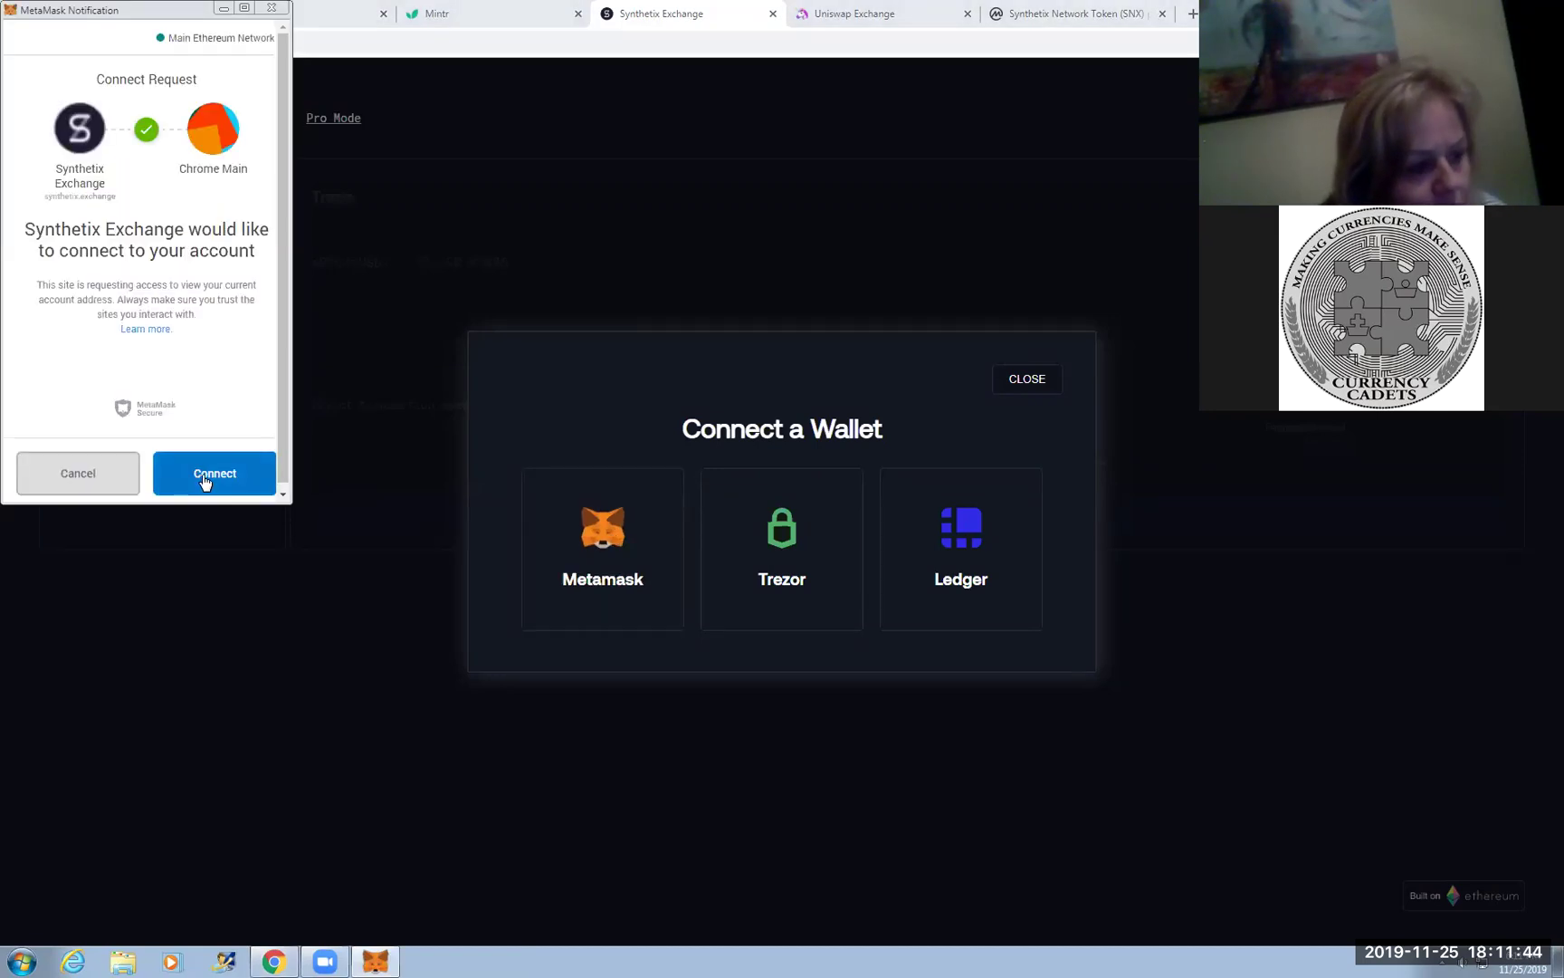
left_click(205, 482)
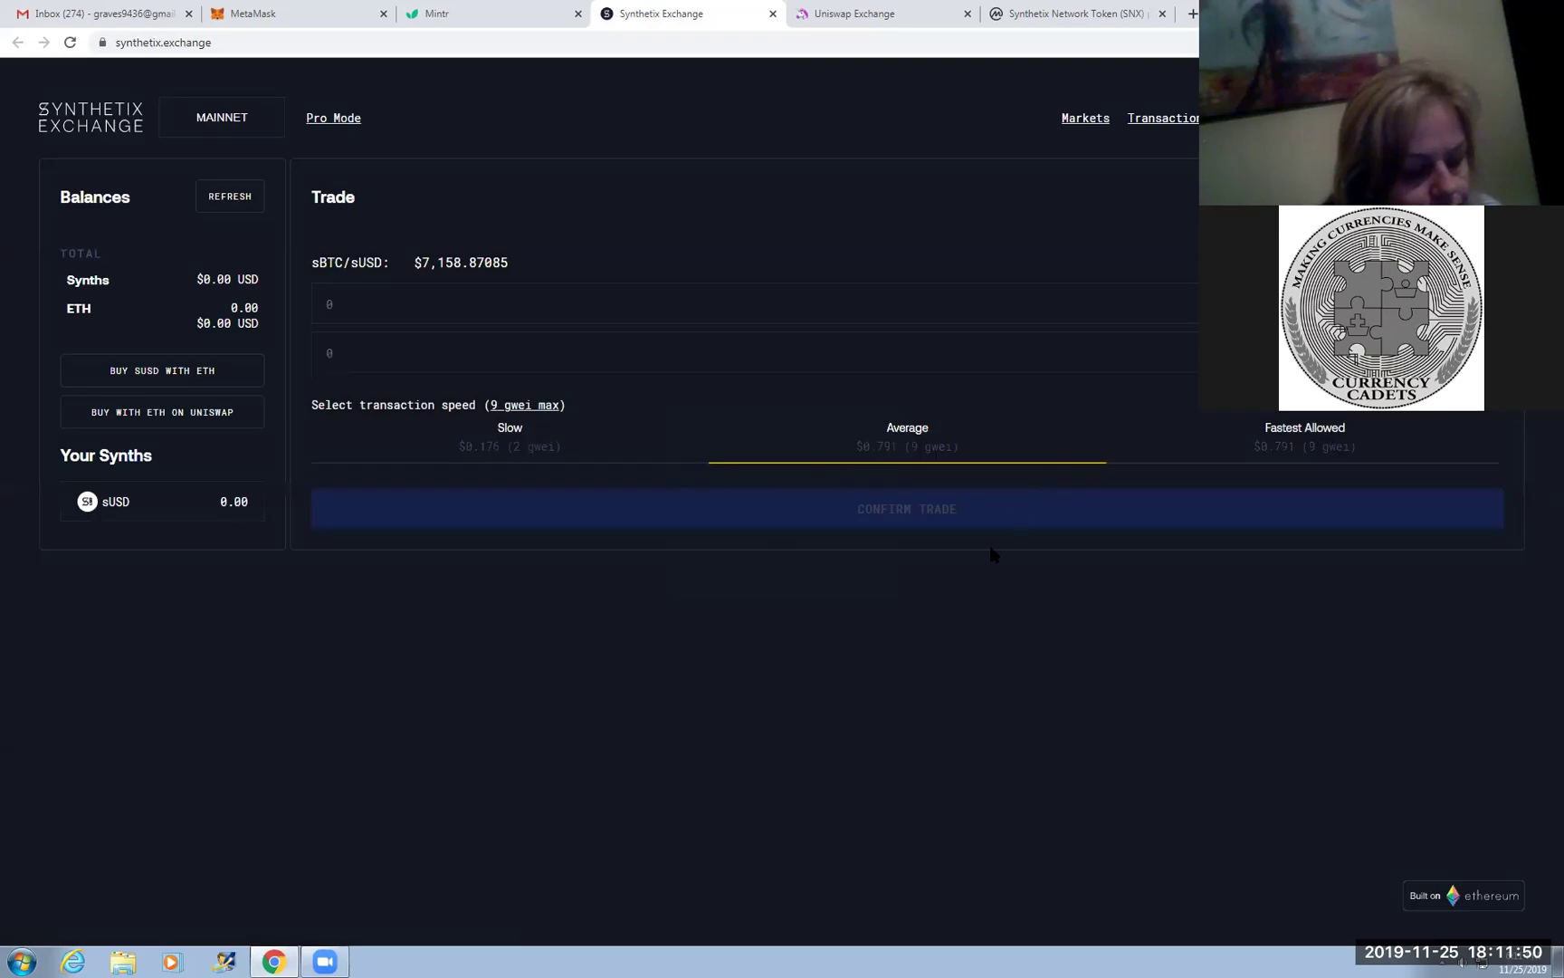
Open synthetix.io from the CoinMarketCap SNX listing's Website link and dismiss the context menu
left_click(1013, 23)
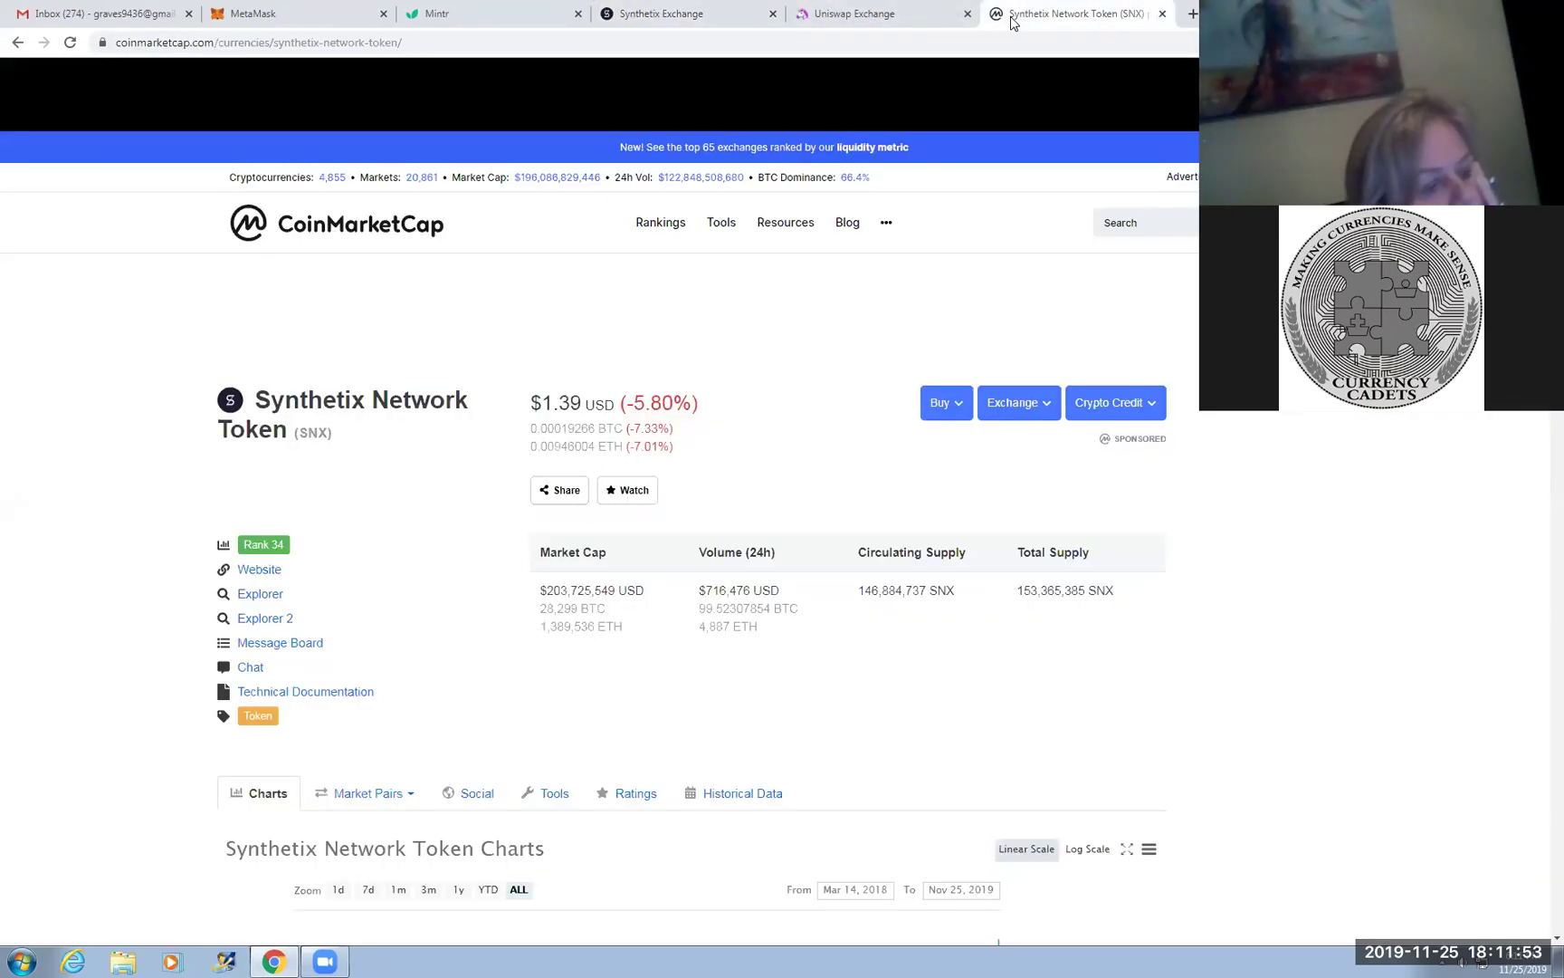
left_click(259, 570)
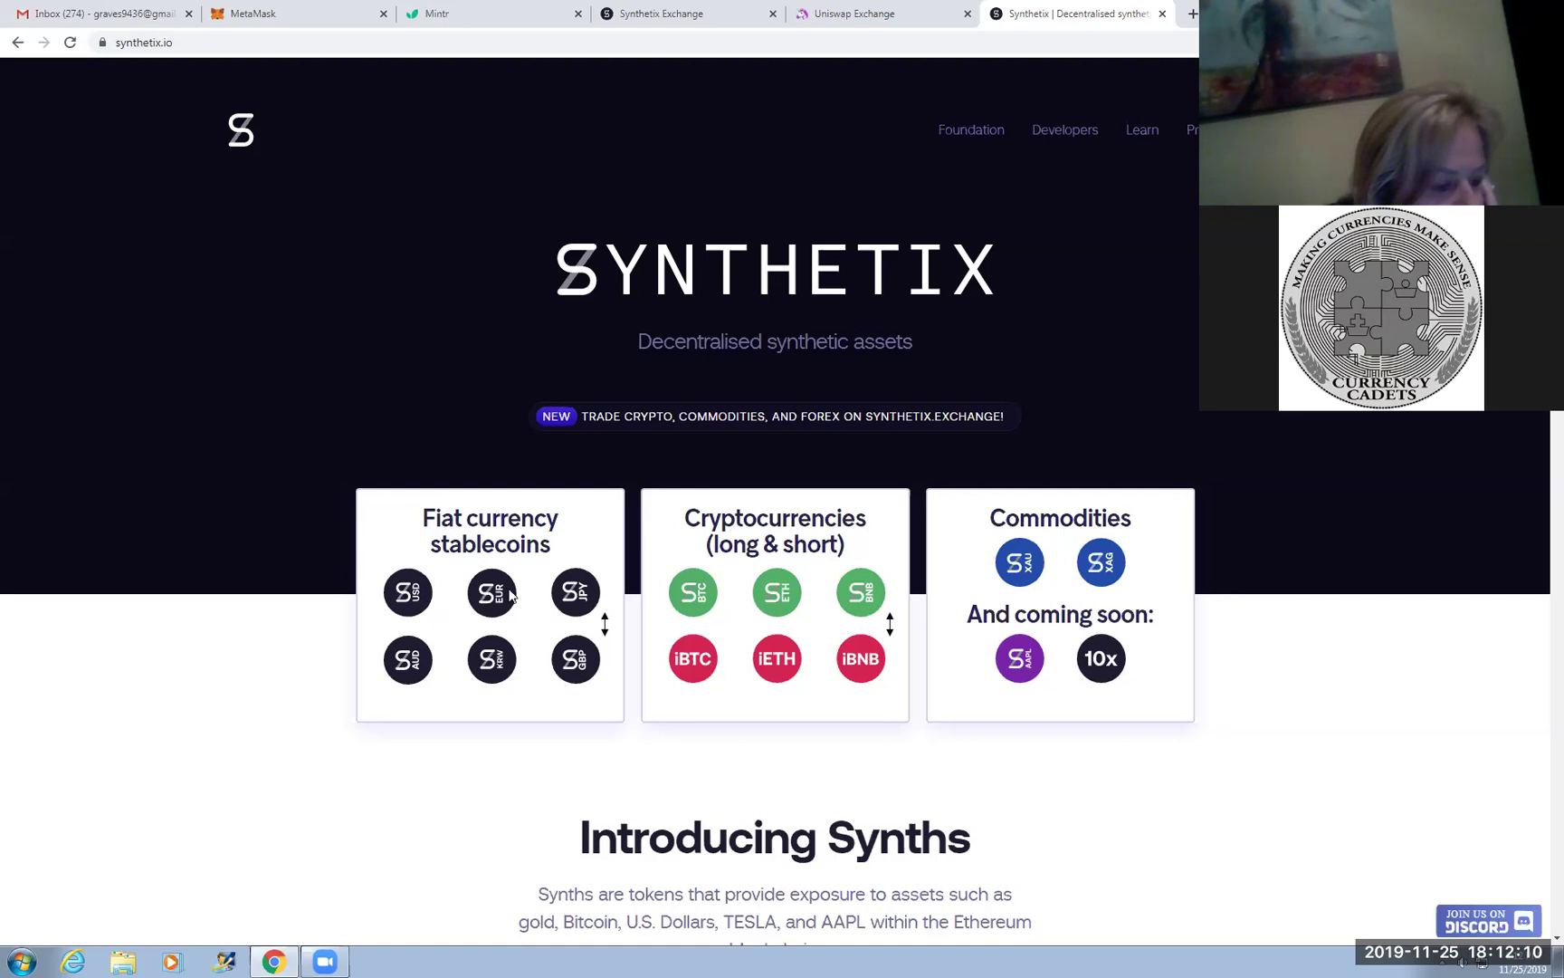
right_click(621, 671)
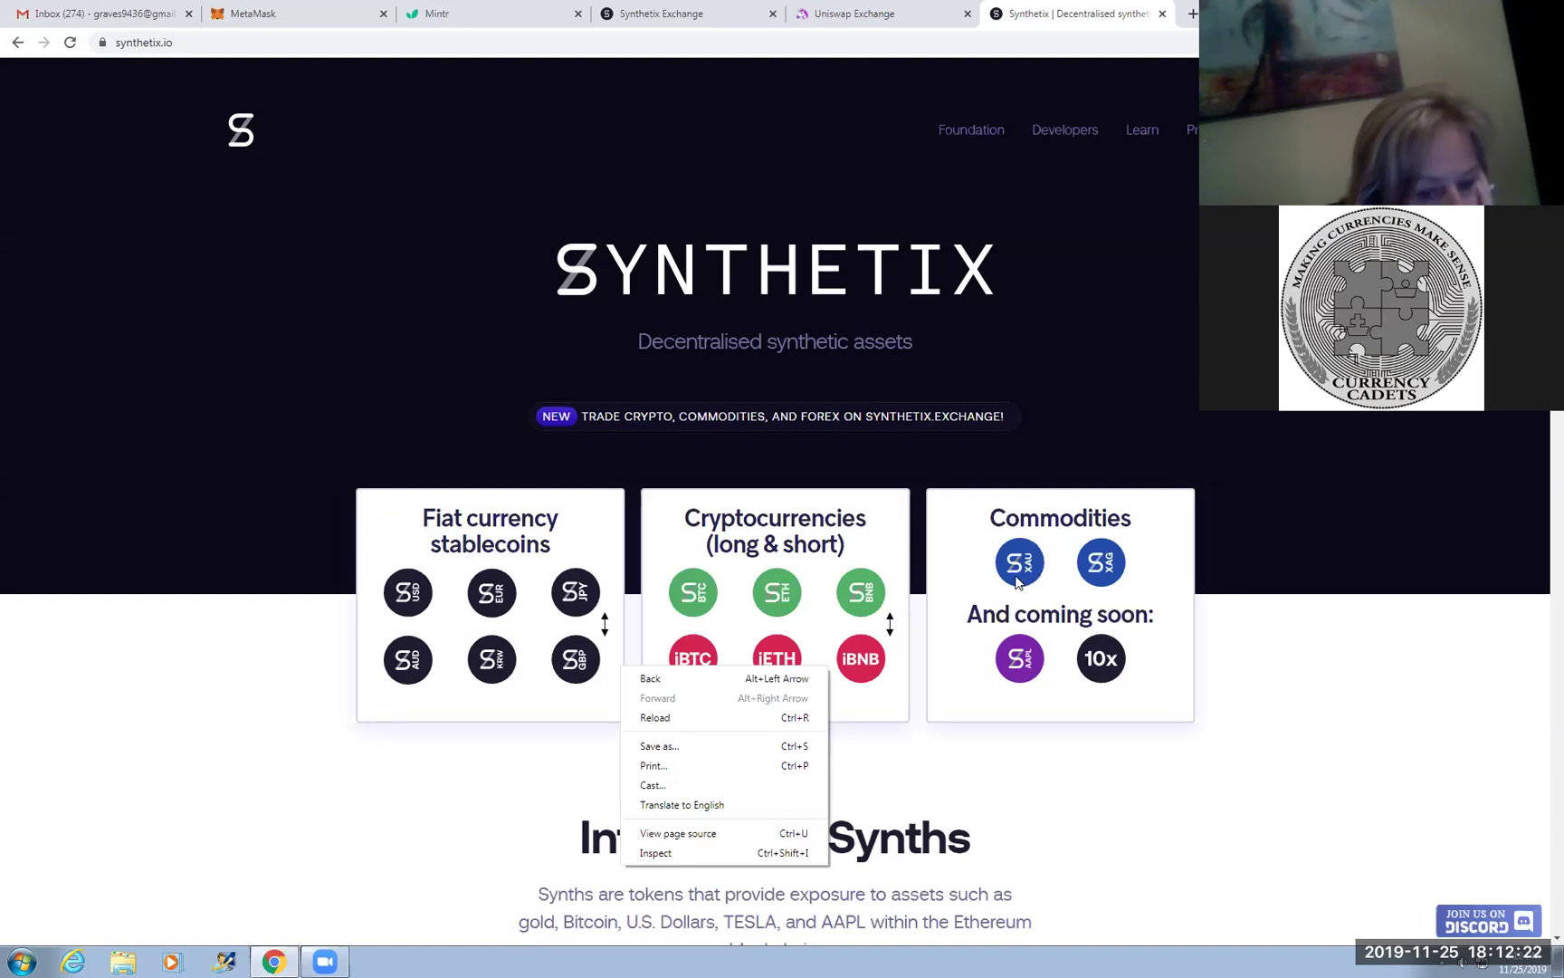
left_click(1146, 572)
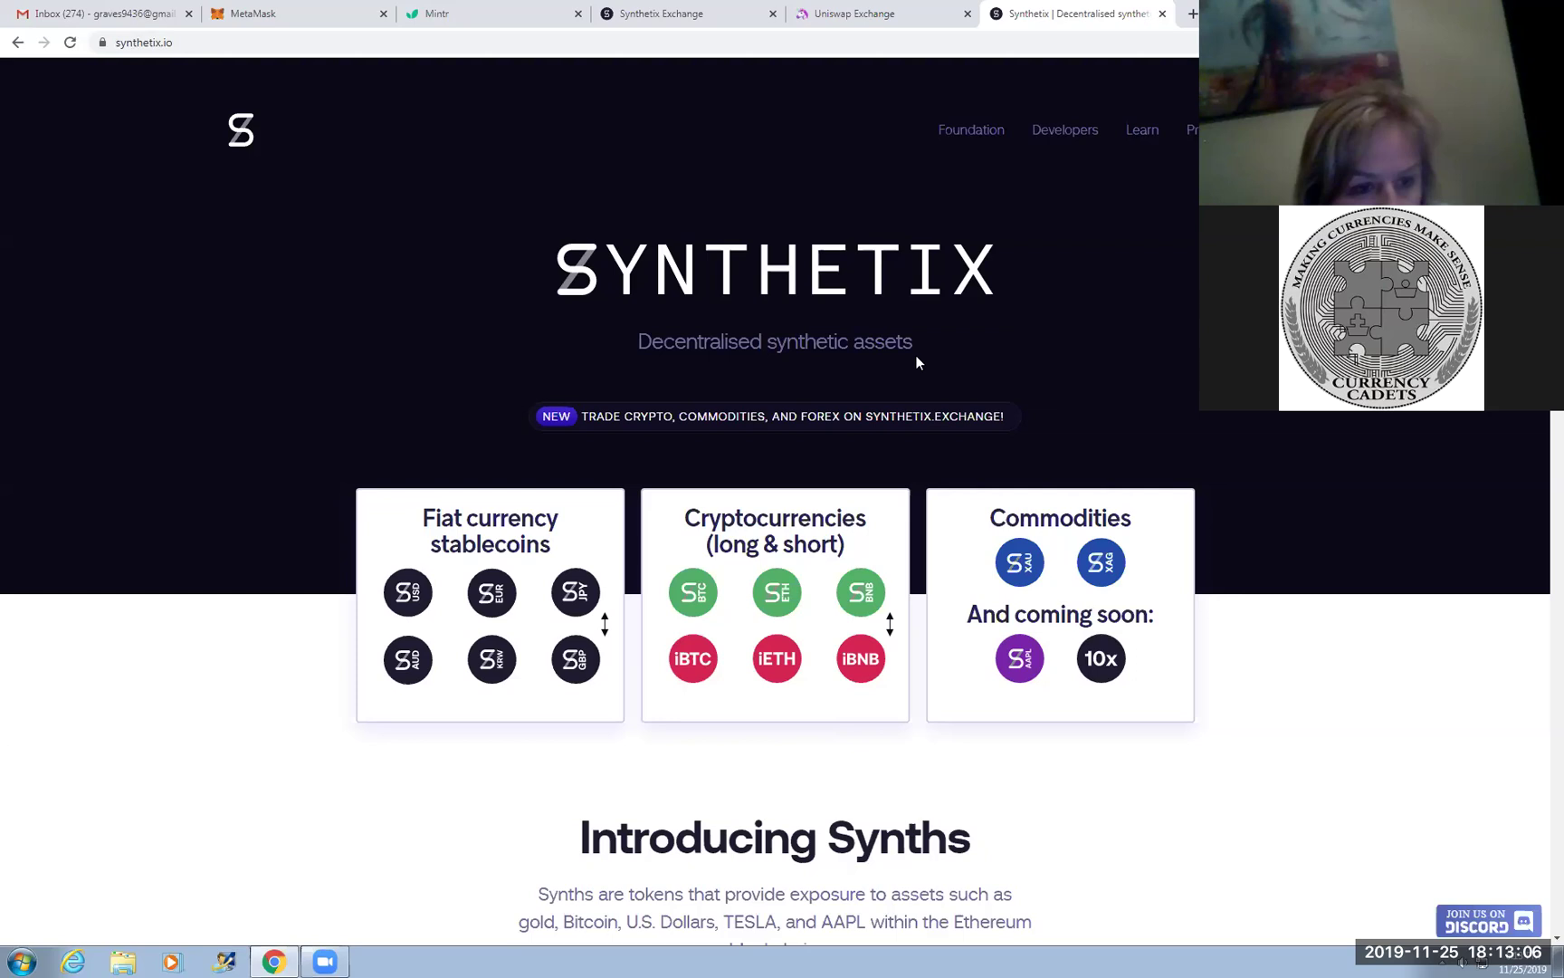
Scroll through synthetix.io to read the Introducing Synths and Synthetix Exchange sections
scroll(1016, 433, "down", 2)
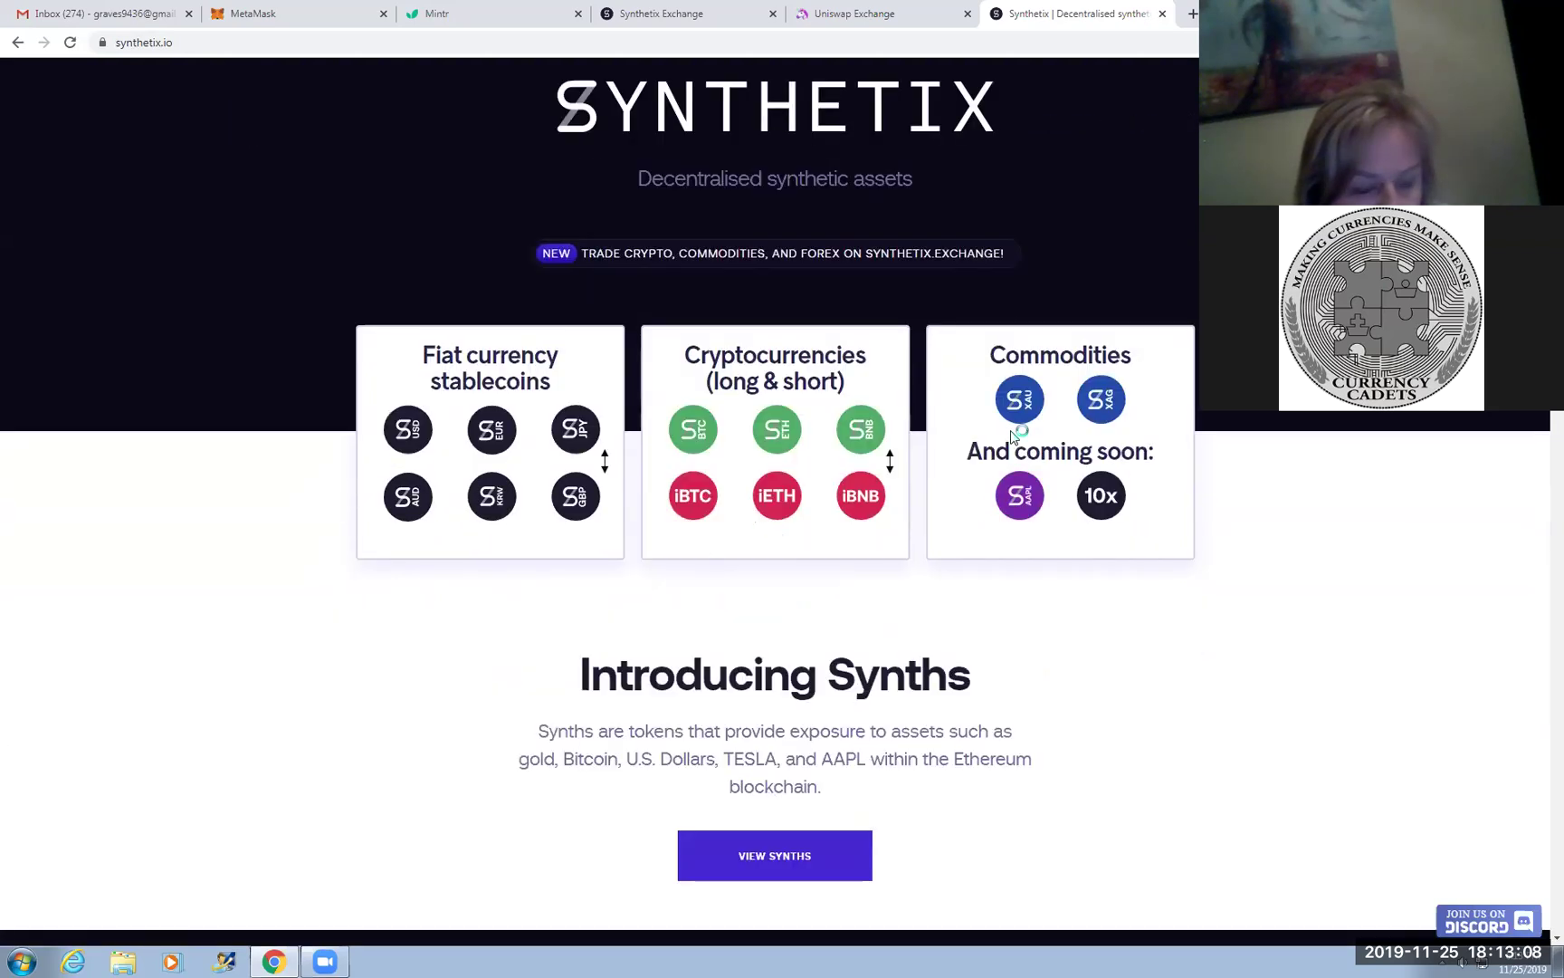
scroll(967, 498, "down", 2)
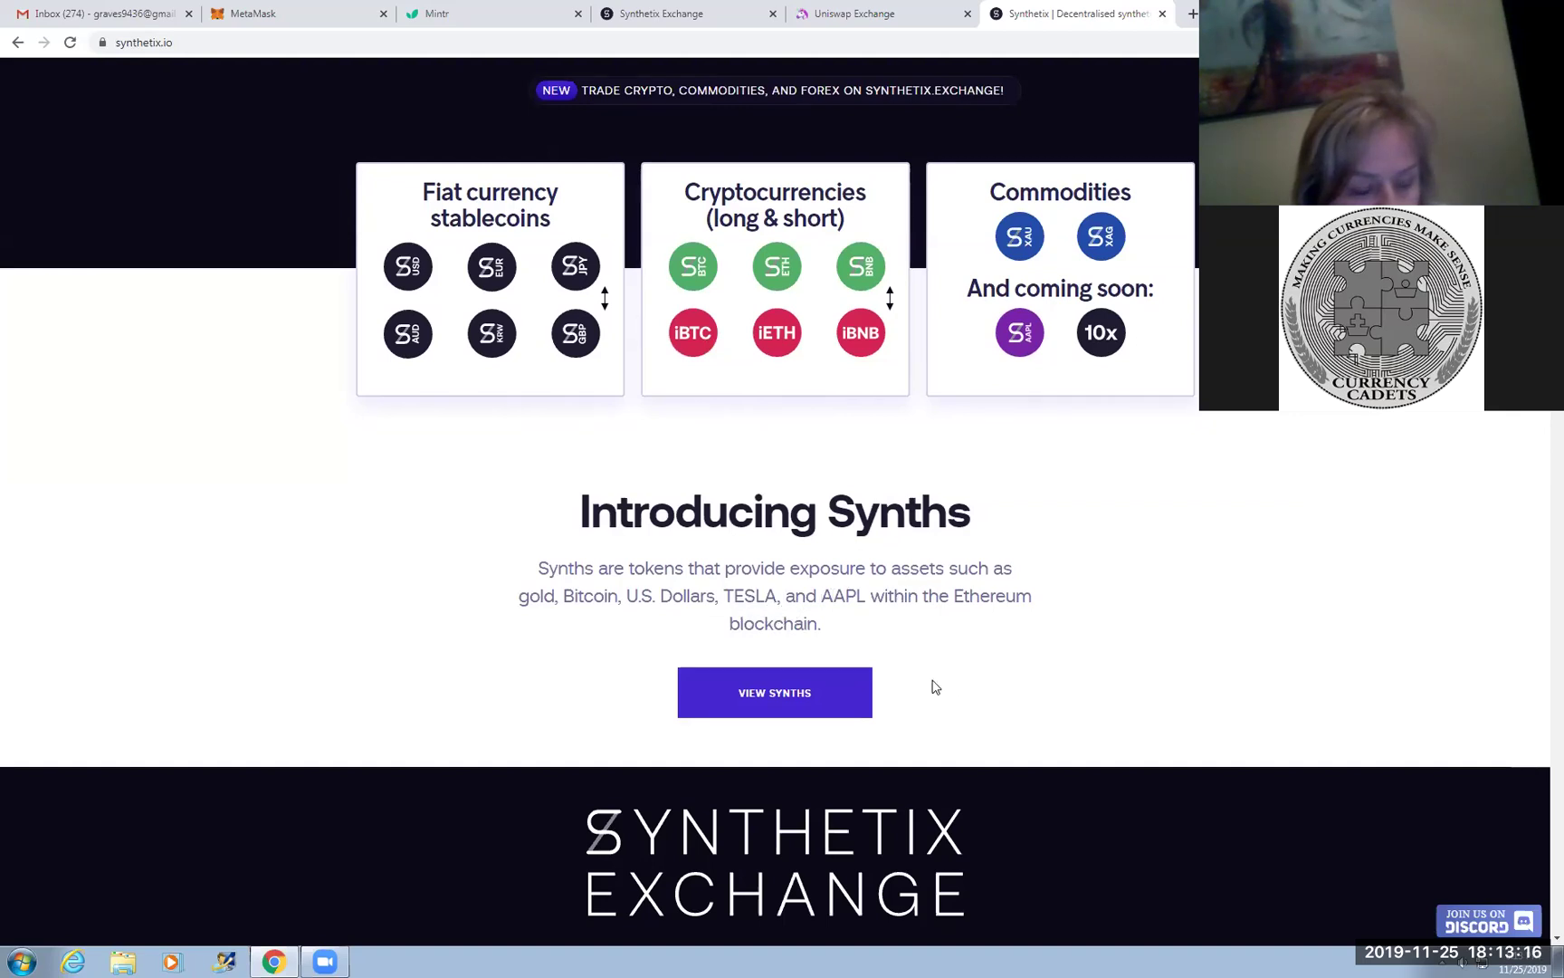
scroll(1003, 643, "up", 3)
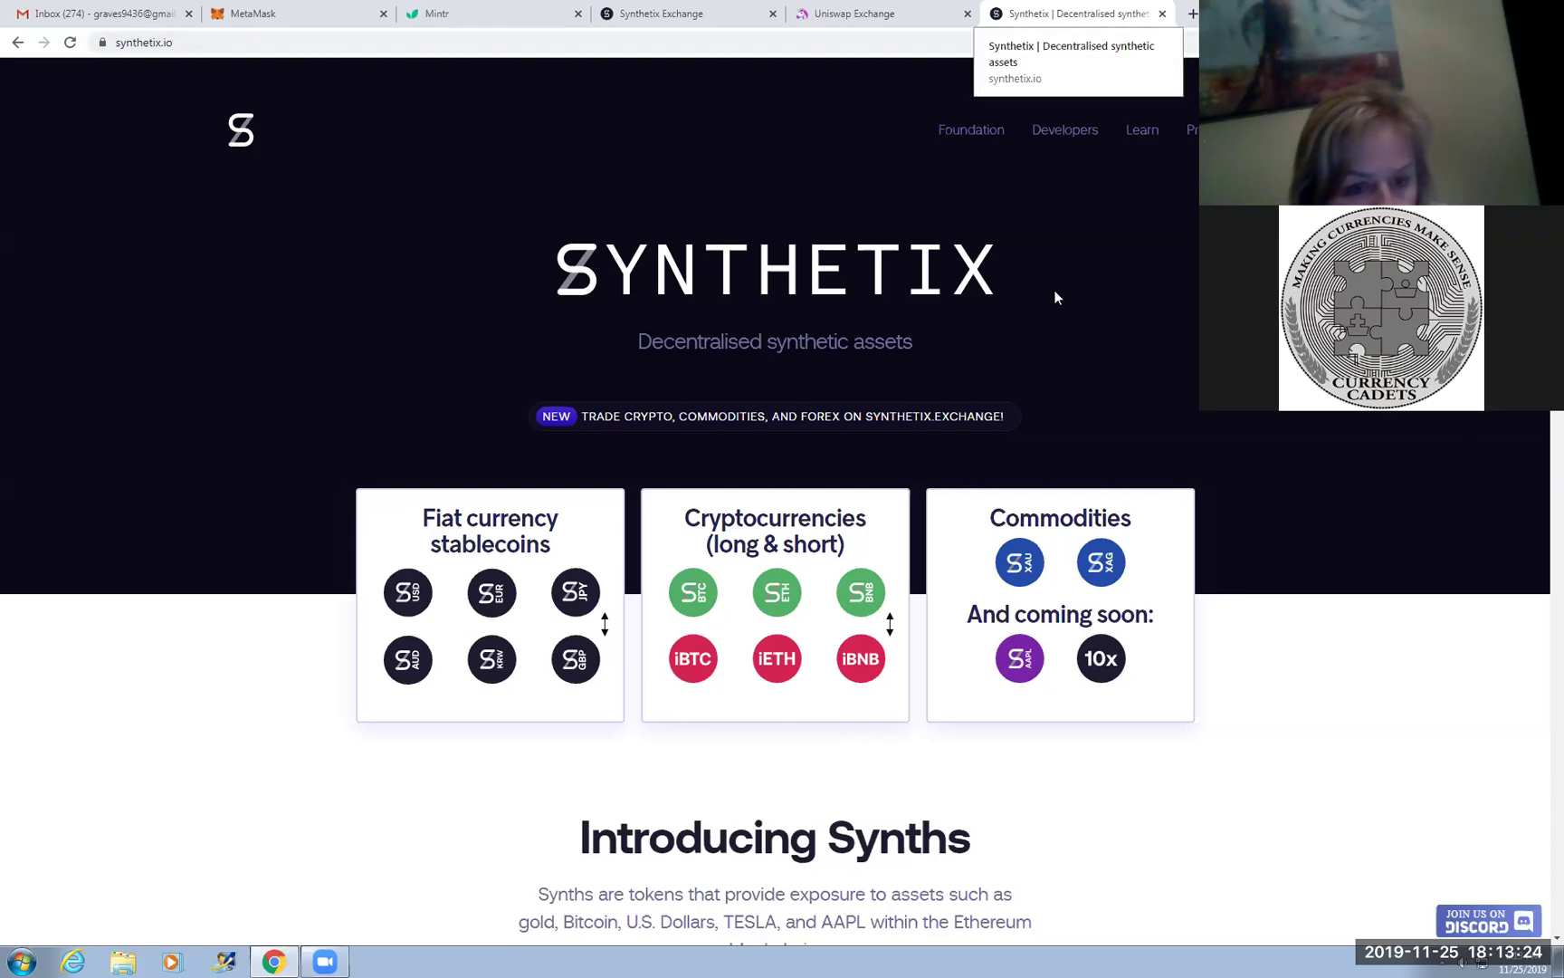
scroll(1072, 293, "down", 1)
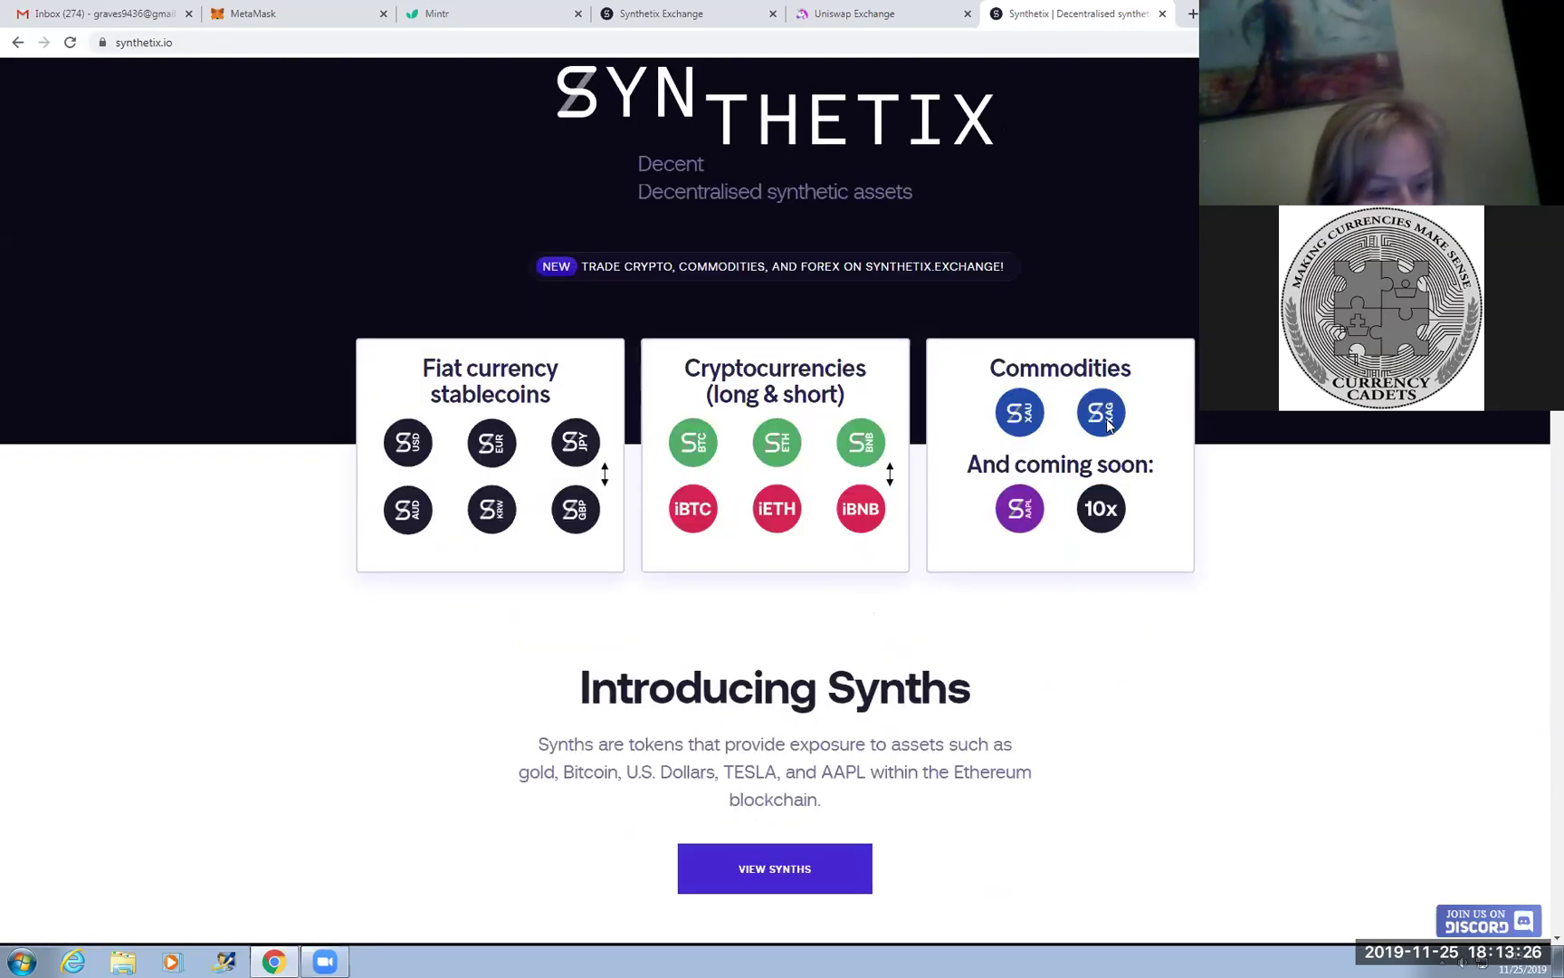
scroll(1132, 534, "down", 4)
scroll(1117, 562, "down", 1)
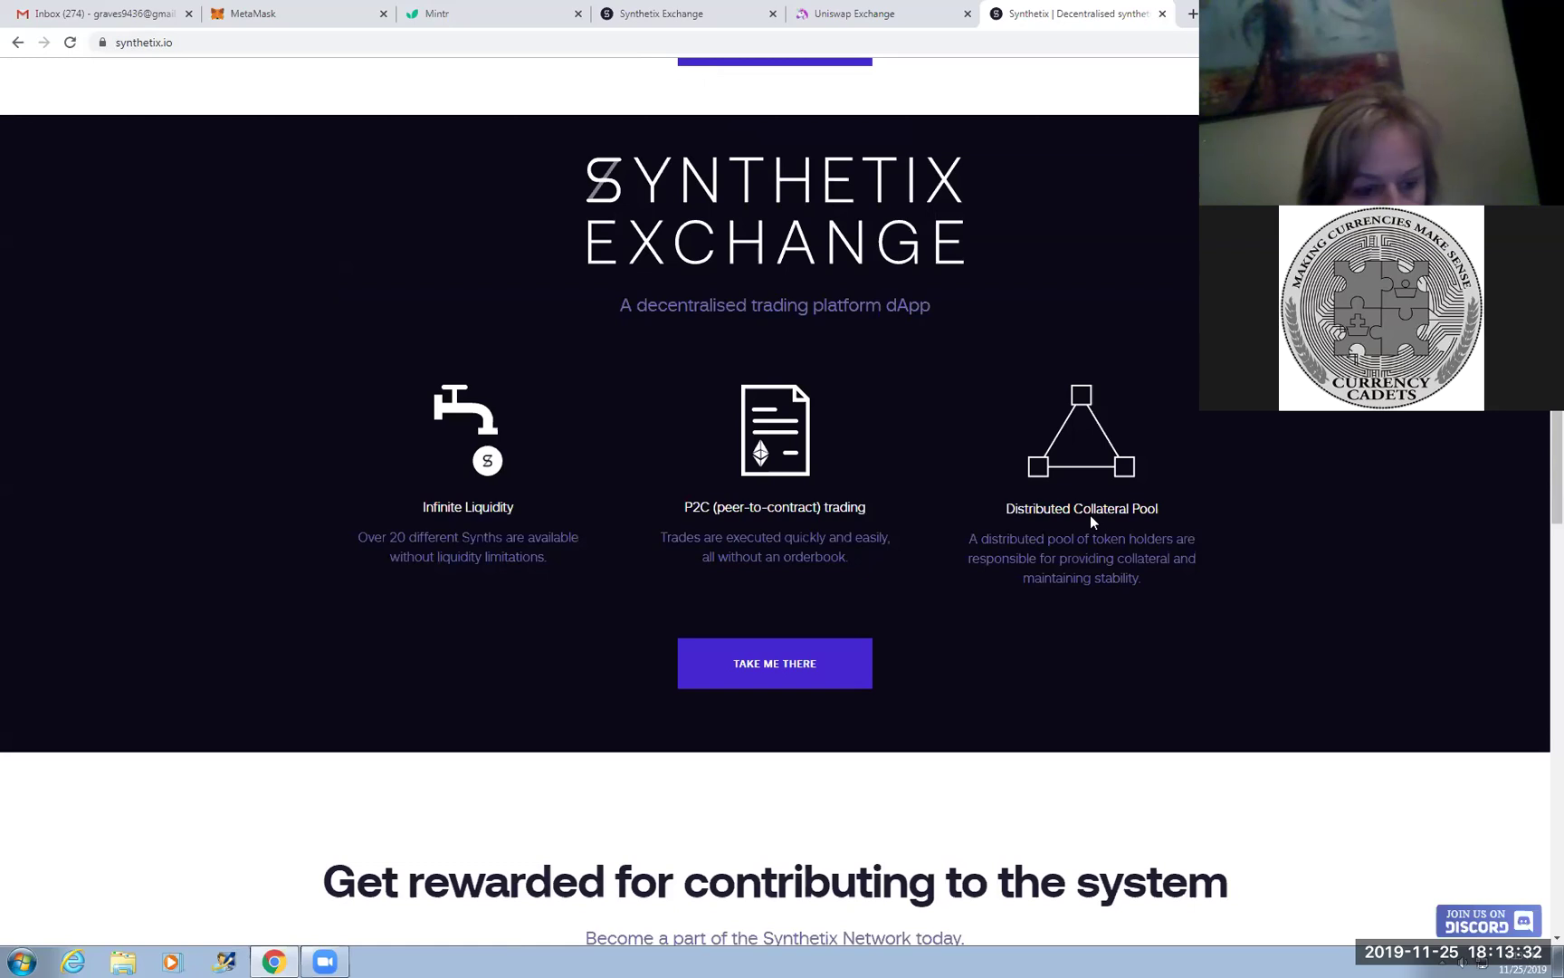
scroll(1100, 516, "up", 2)
scroll(1095, 466, "up", 1)
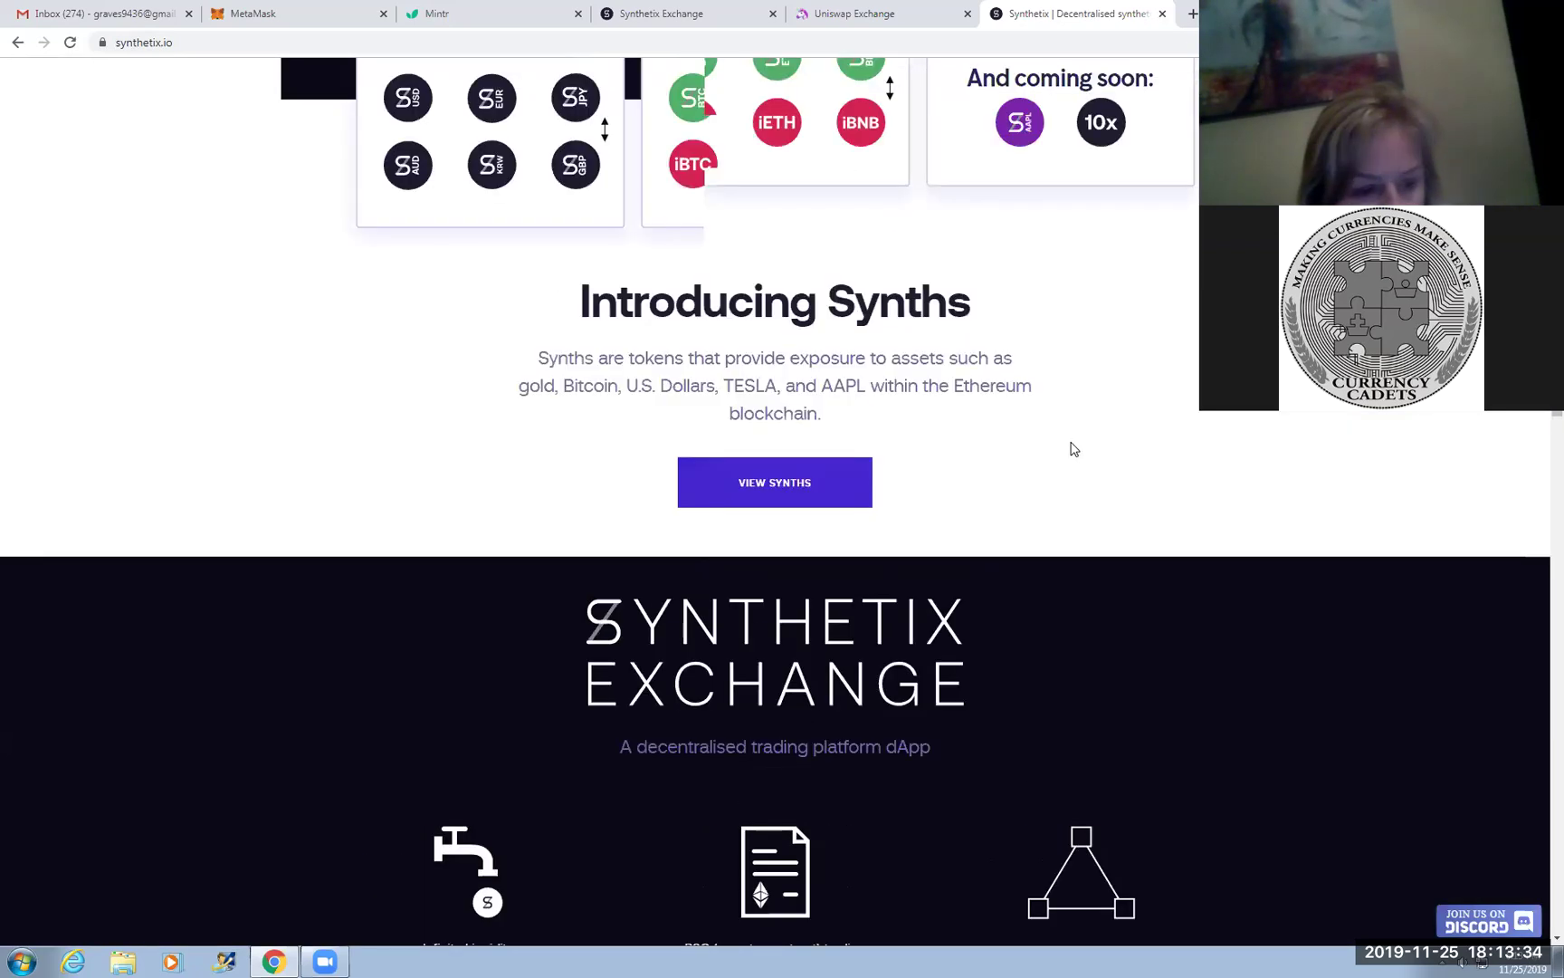
scroll(1070, 439, "up", 5)
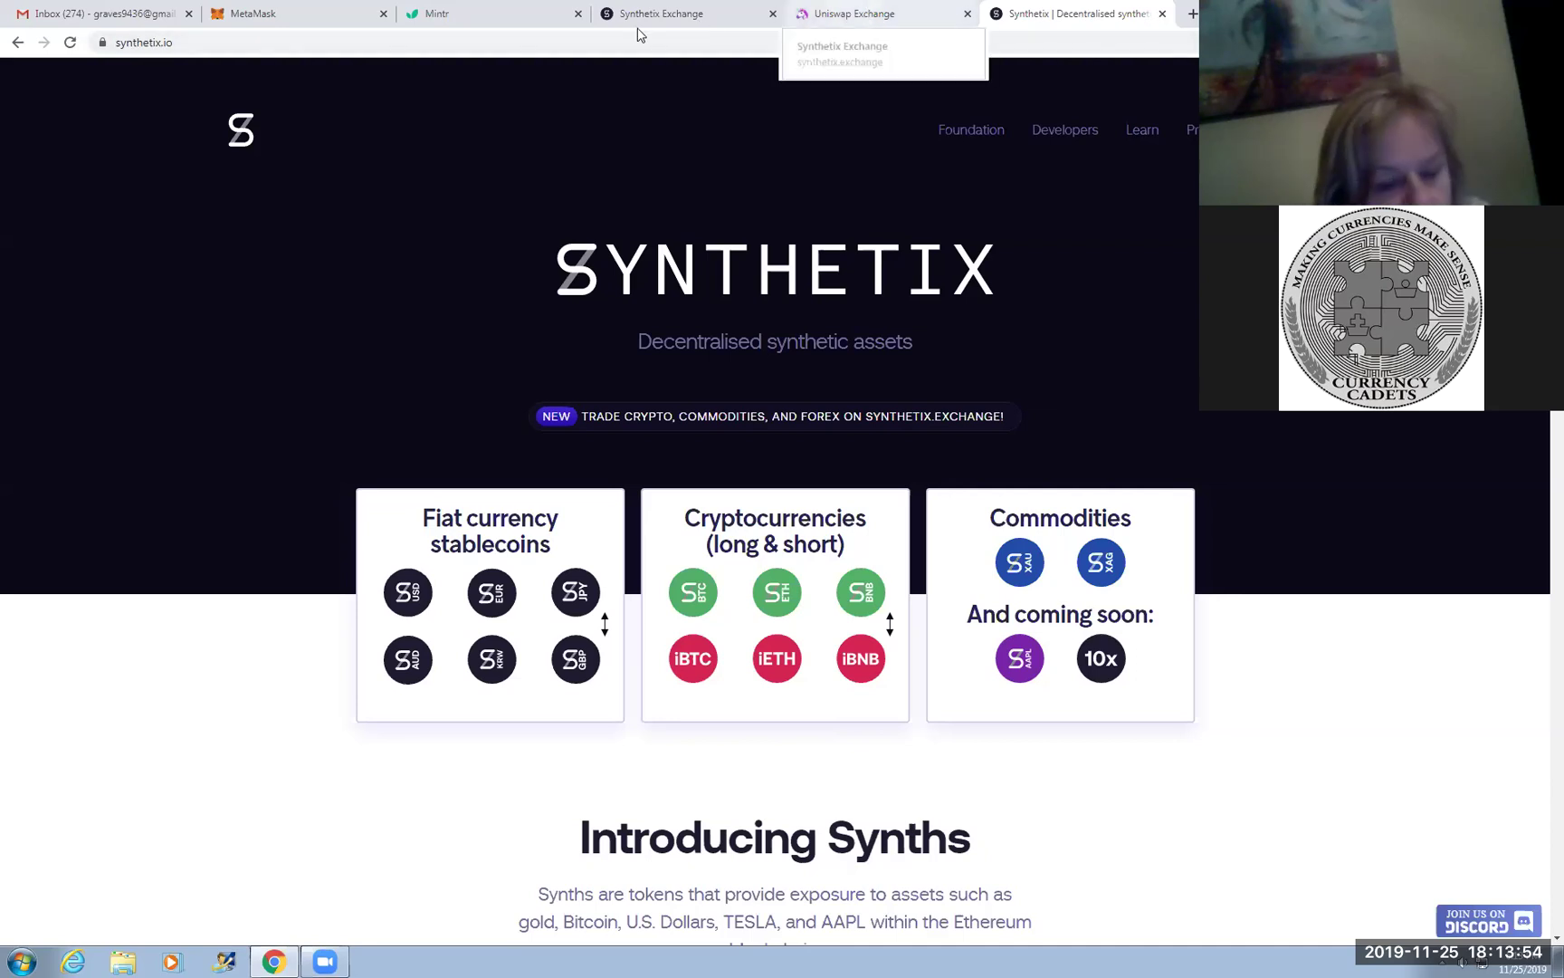
Pass through the Synthetix Exchange tab to the Mintr dashboard showing 192.80 SNX and 0 sUSD
left_click(707, 20)
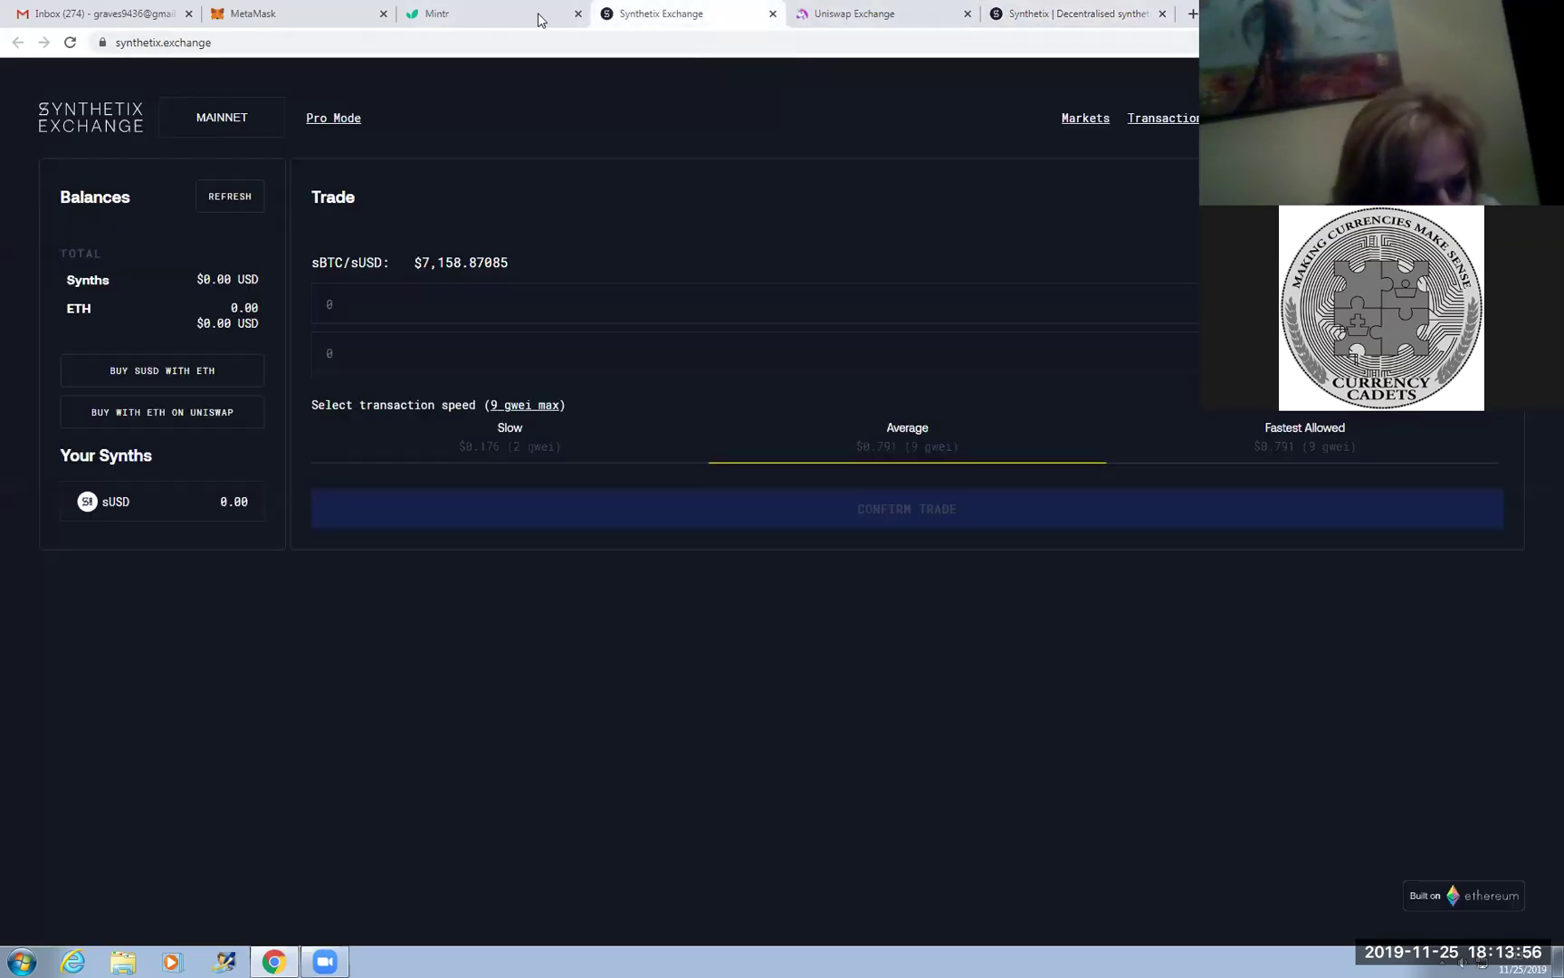
left_click(528, 20)
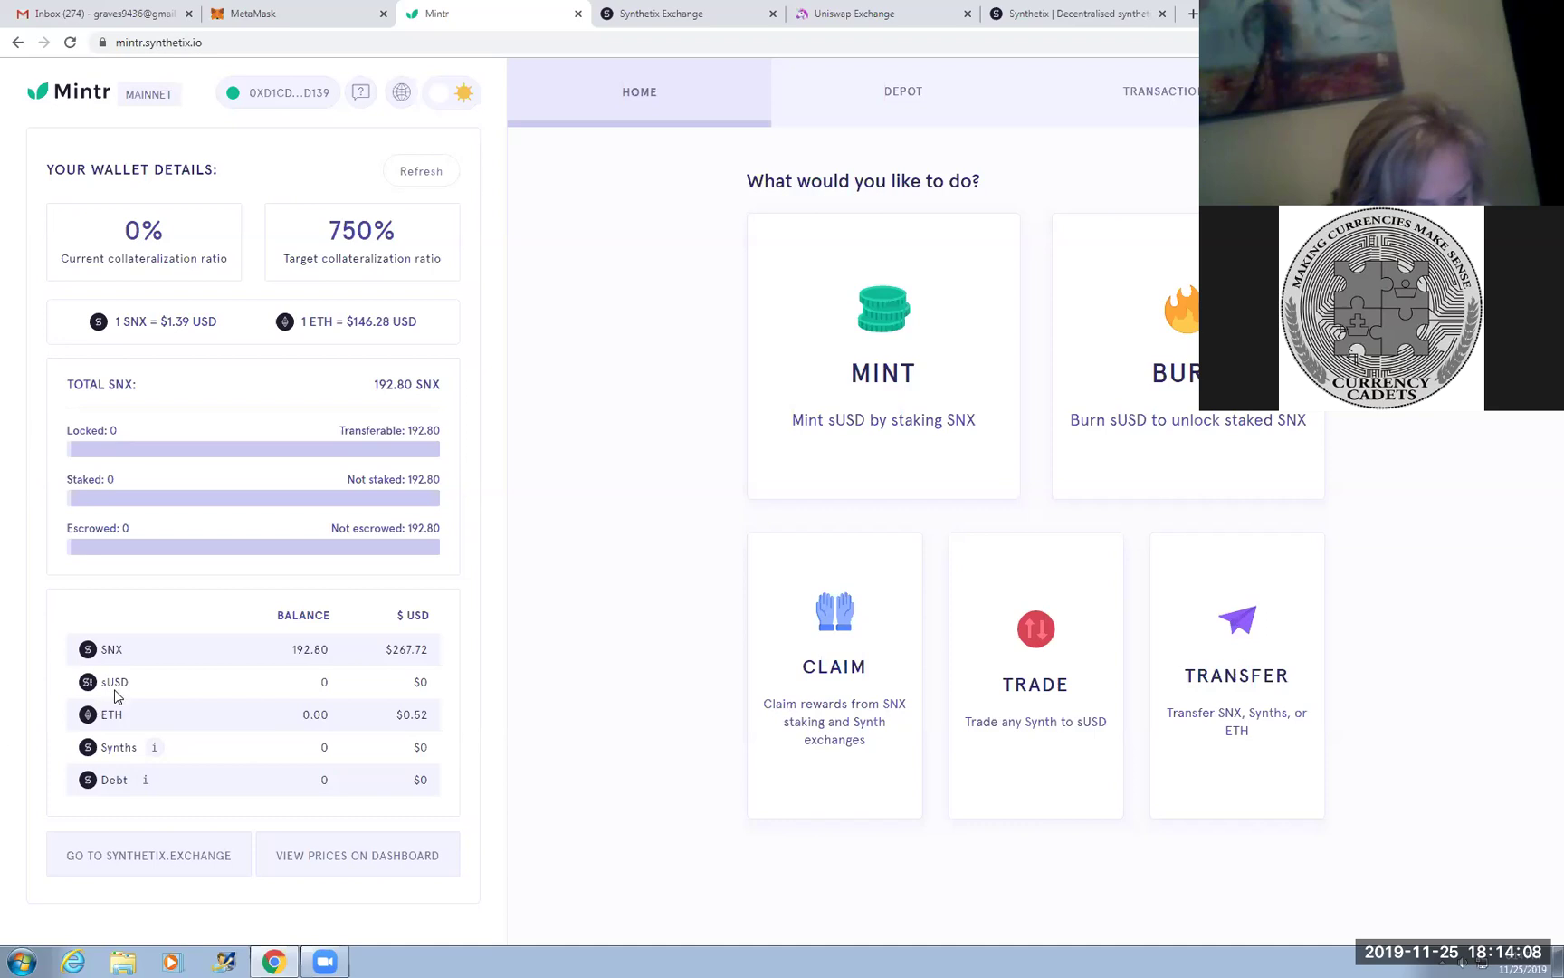
left_click_drag(107, 681, 131, 681)
double_click(114, 682)
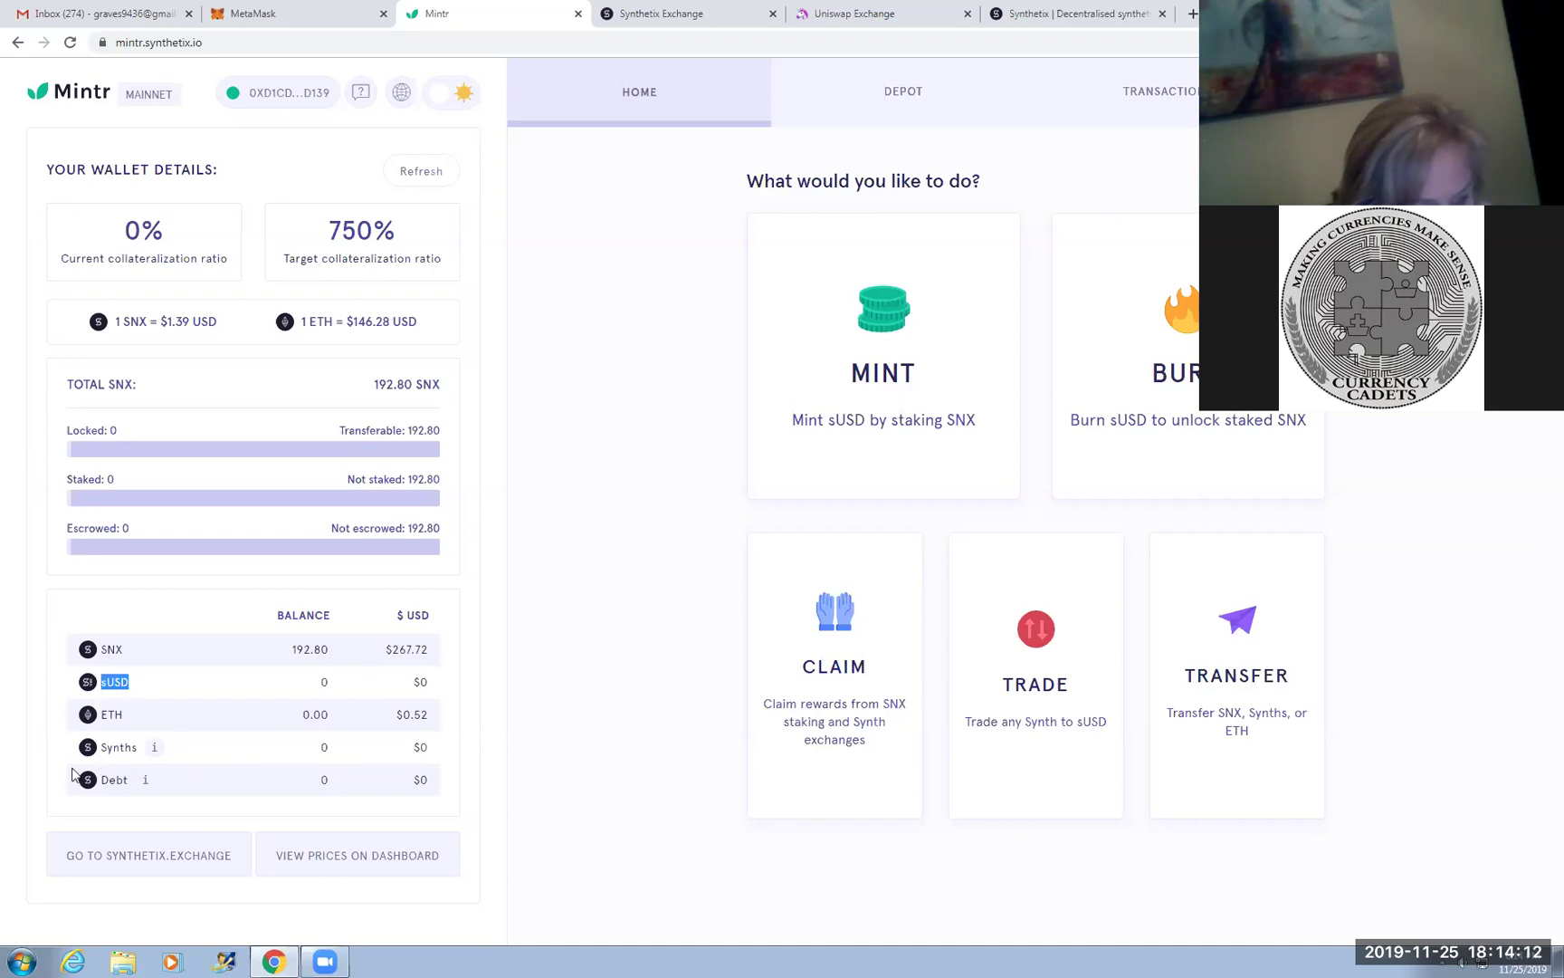
left_click_drag(137, 746, 100, 786)
mouse_move(138, 776)
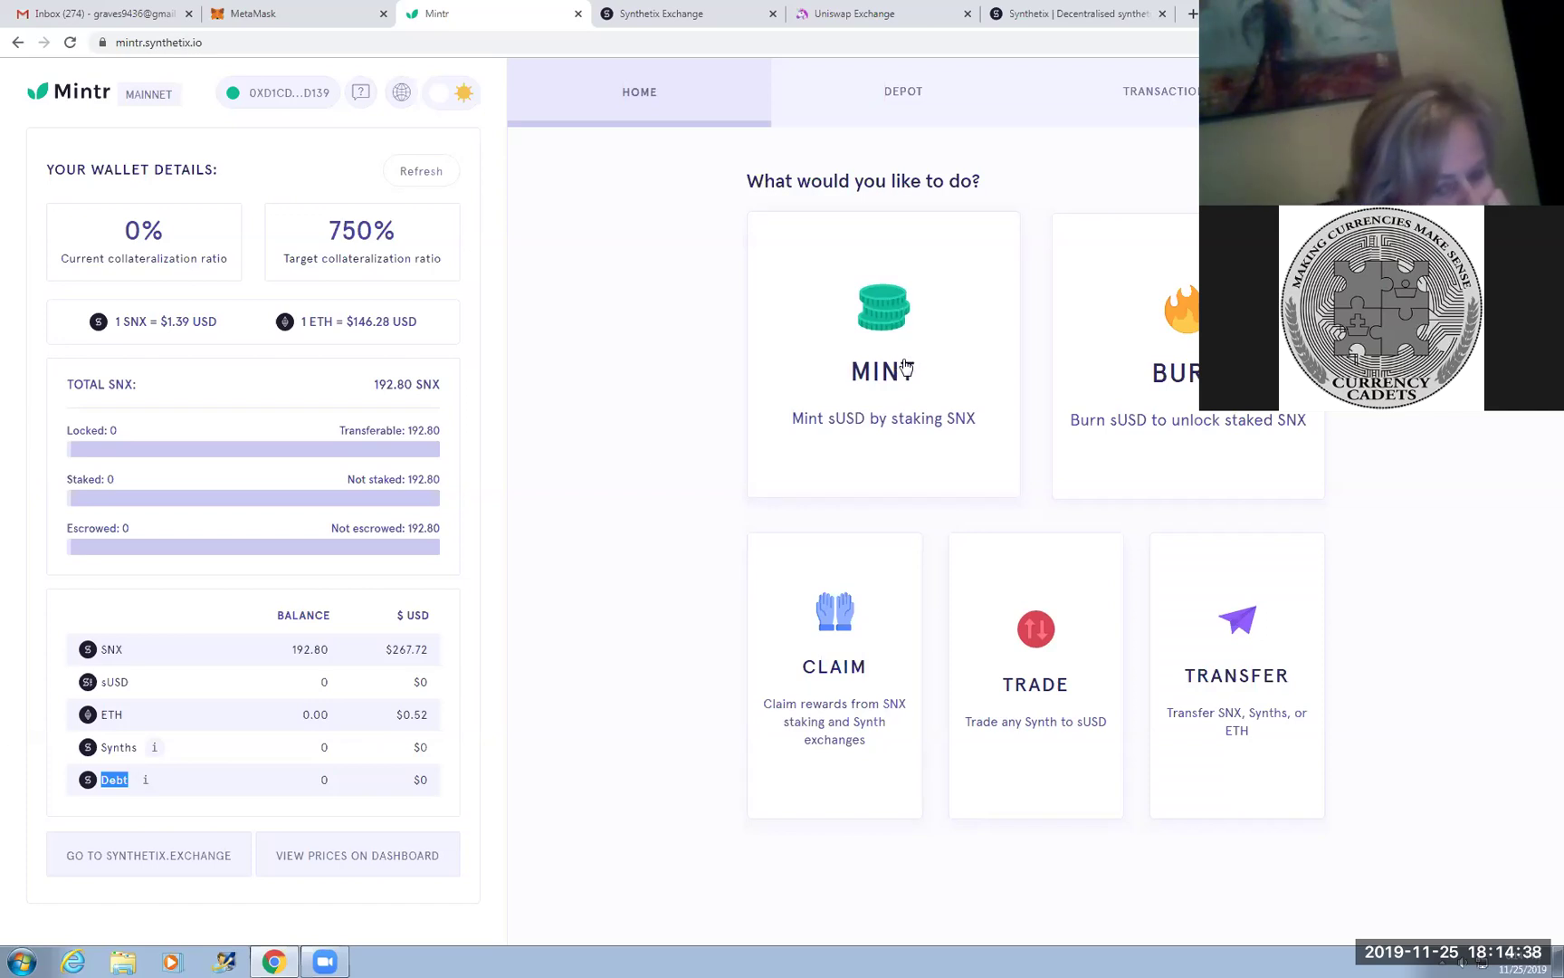
left_click_drag(336, 653, 102, 654)
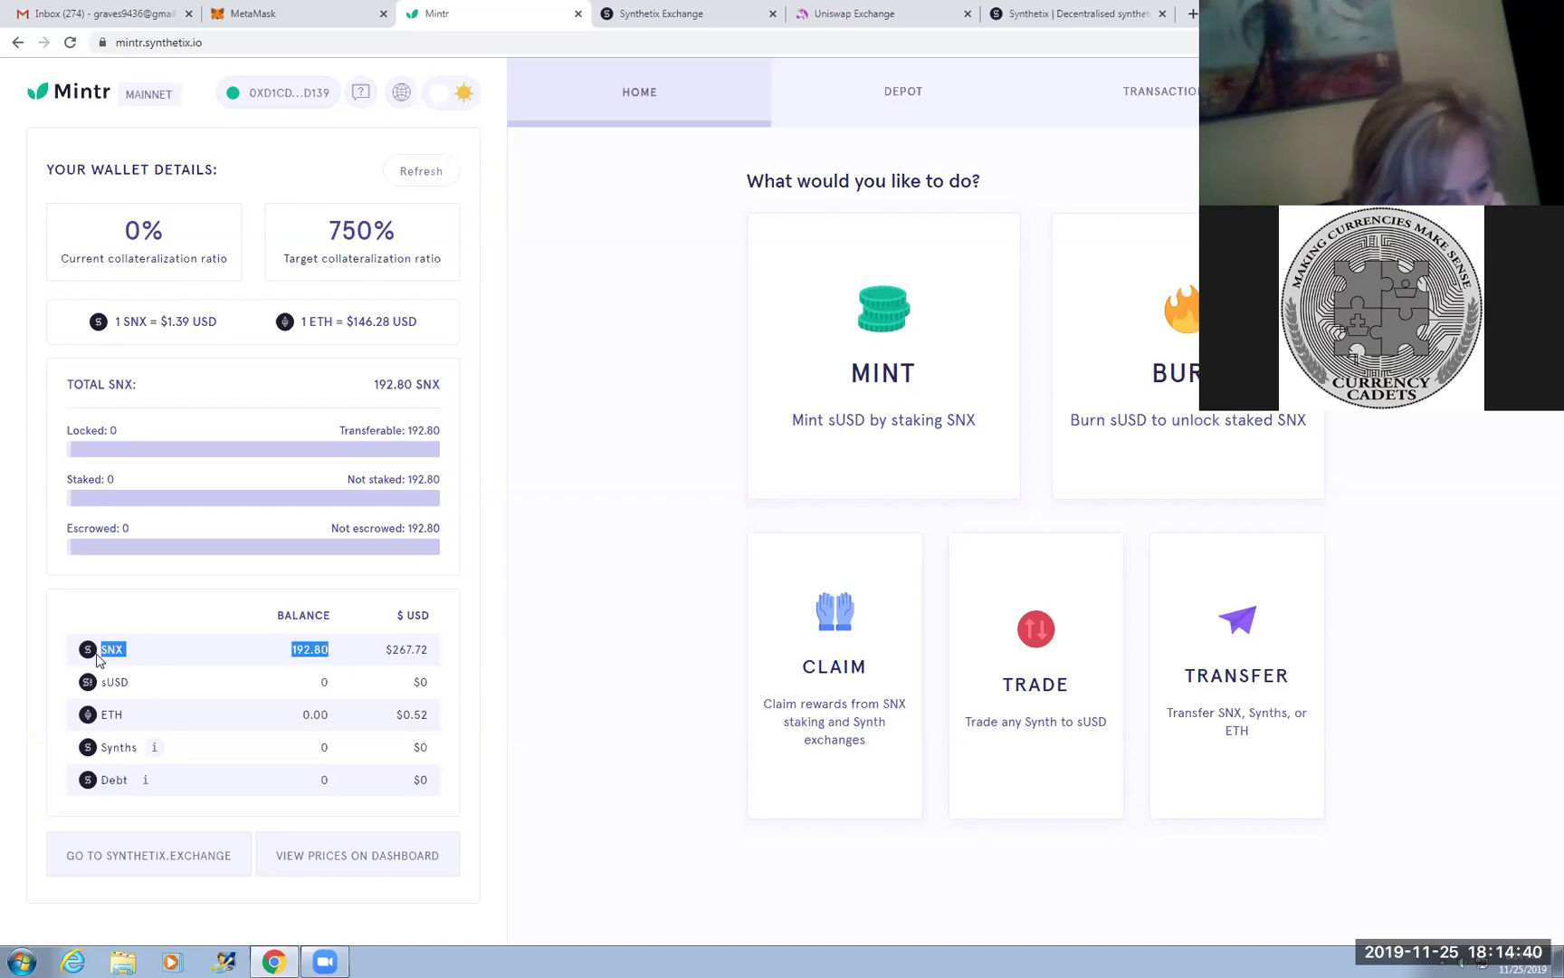
left_click(217, 684)
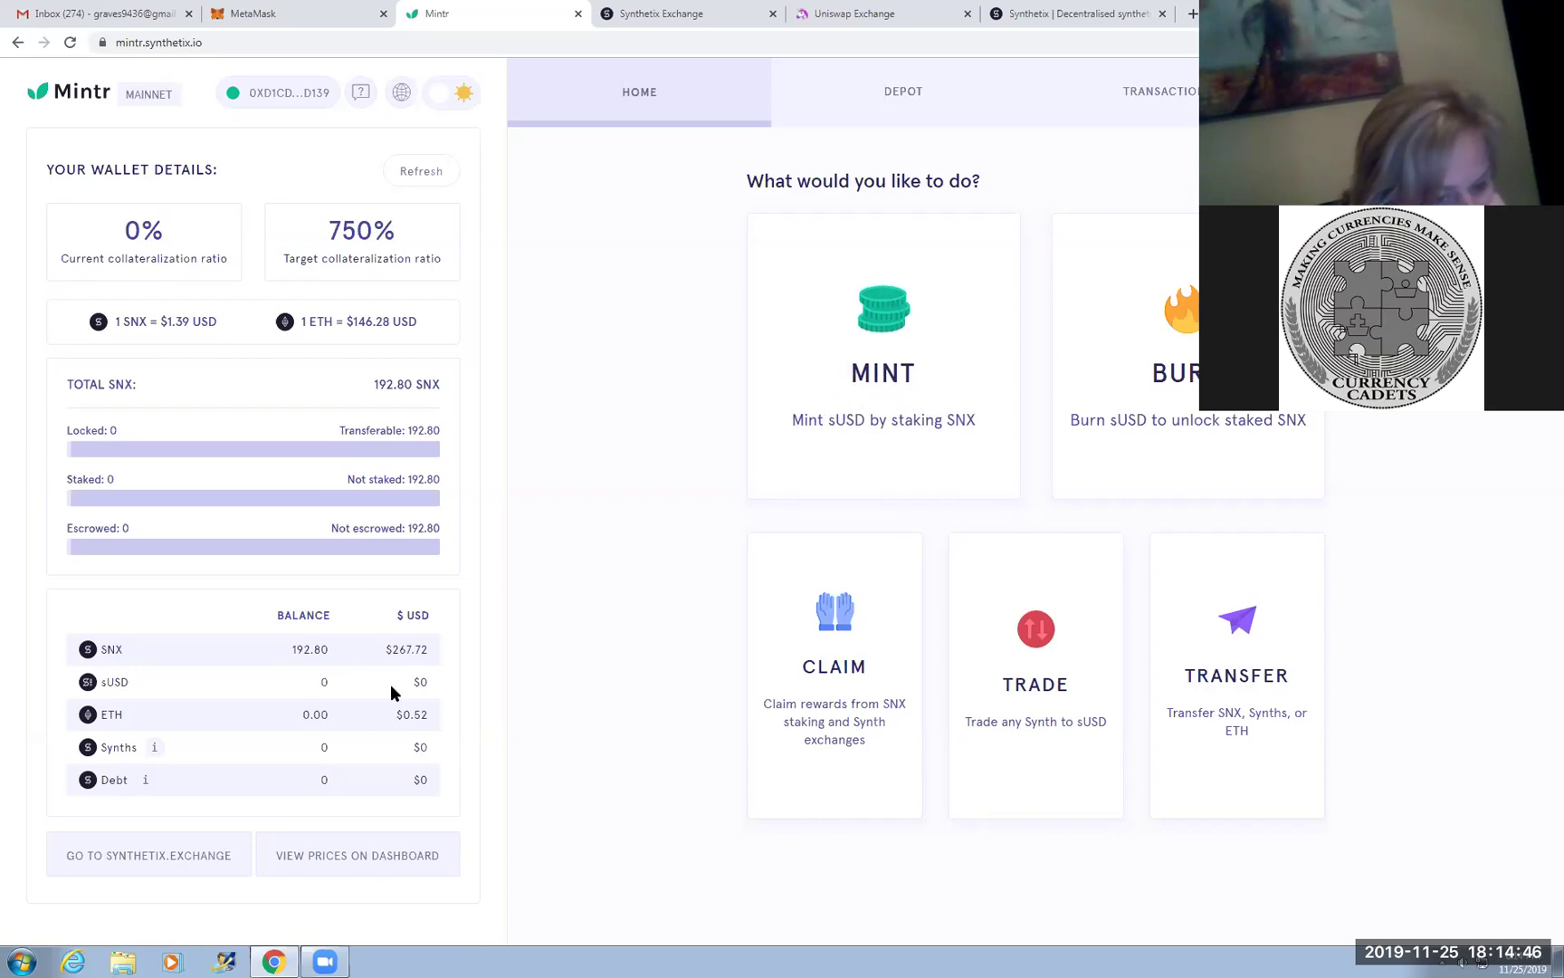
left_click_drag(430, 681, 100, 690)
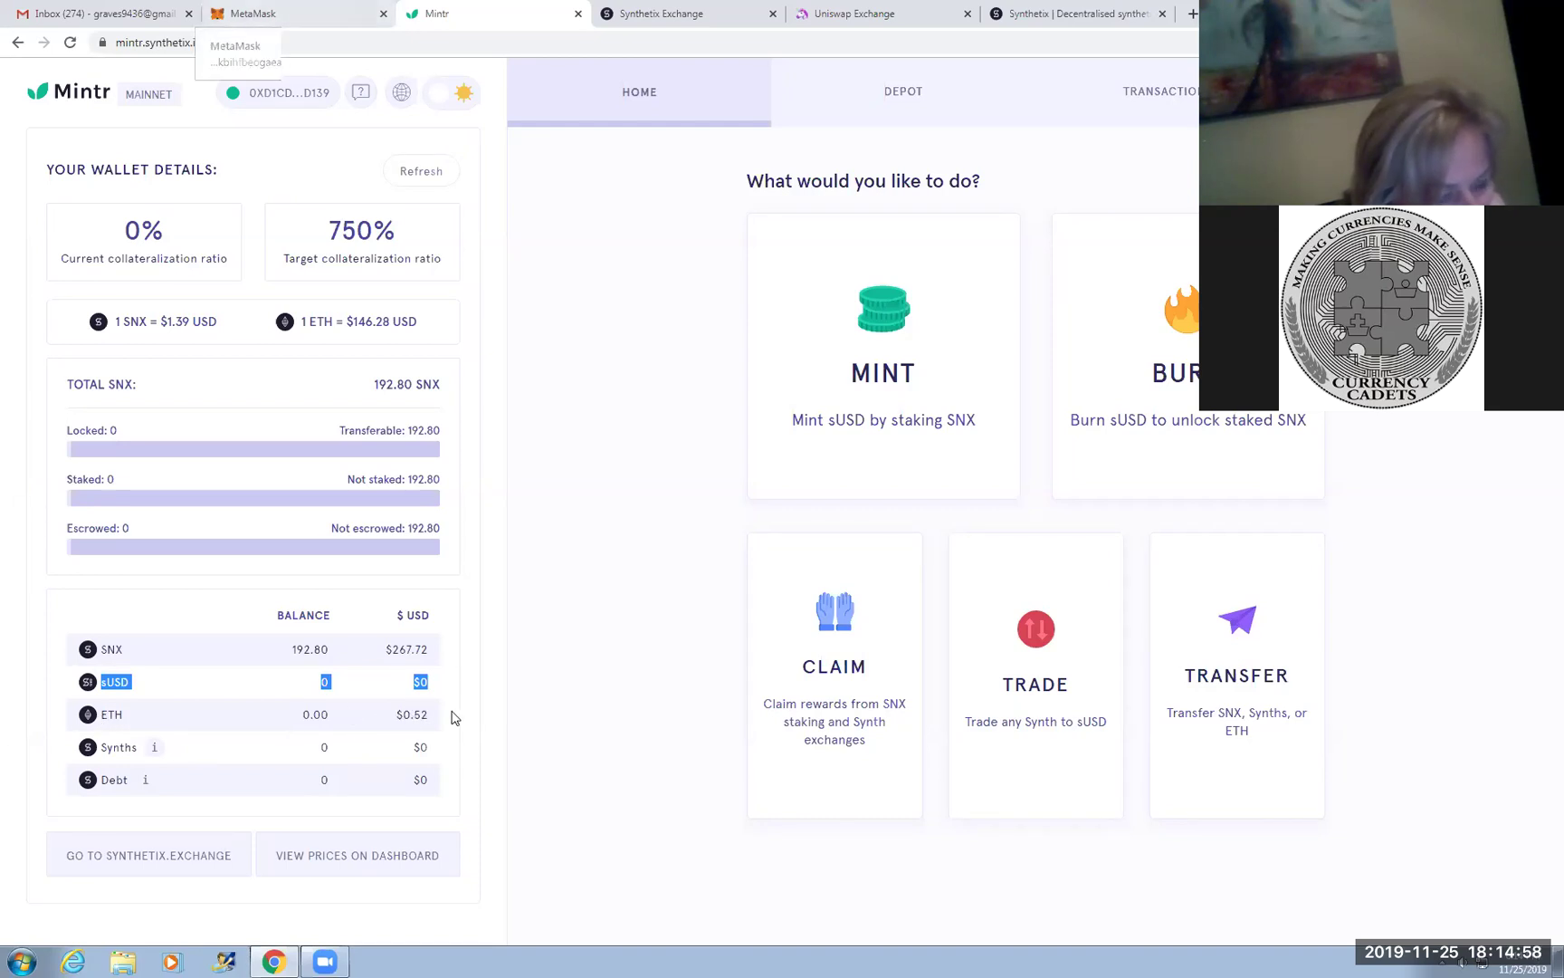
left_click(288, 18)
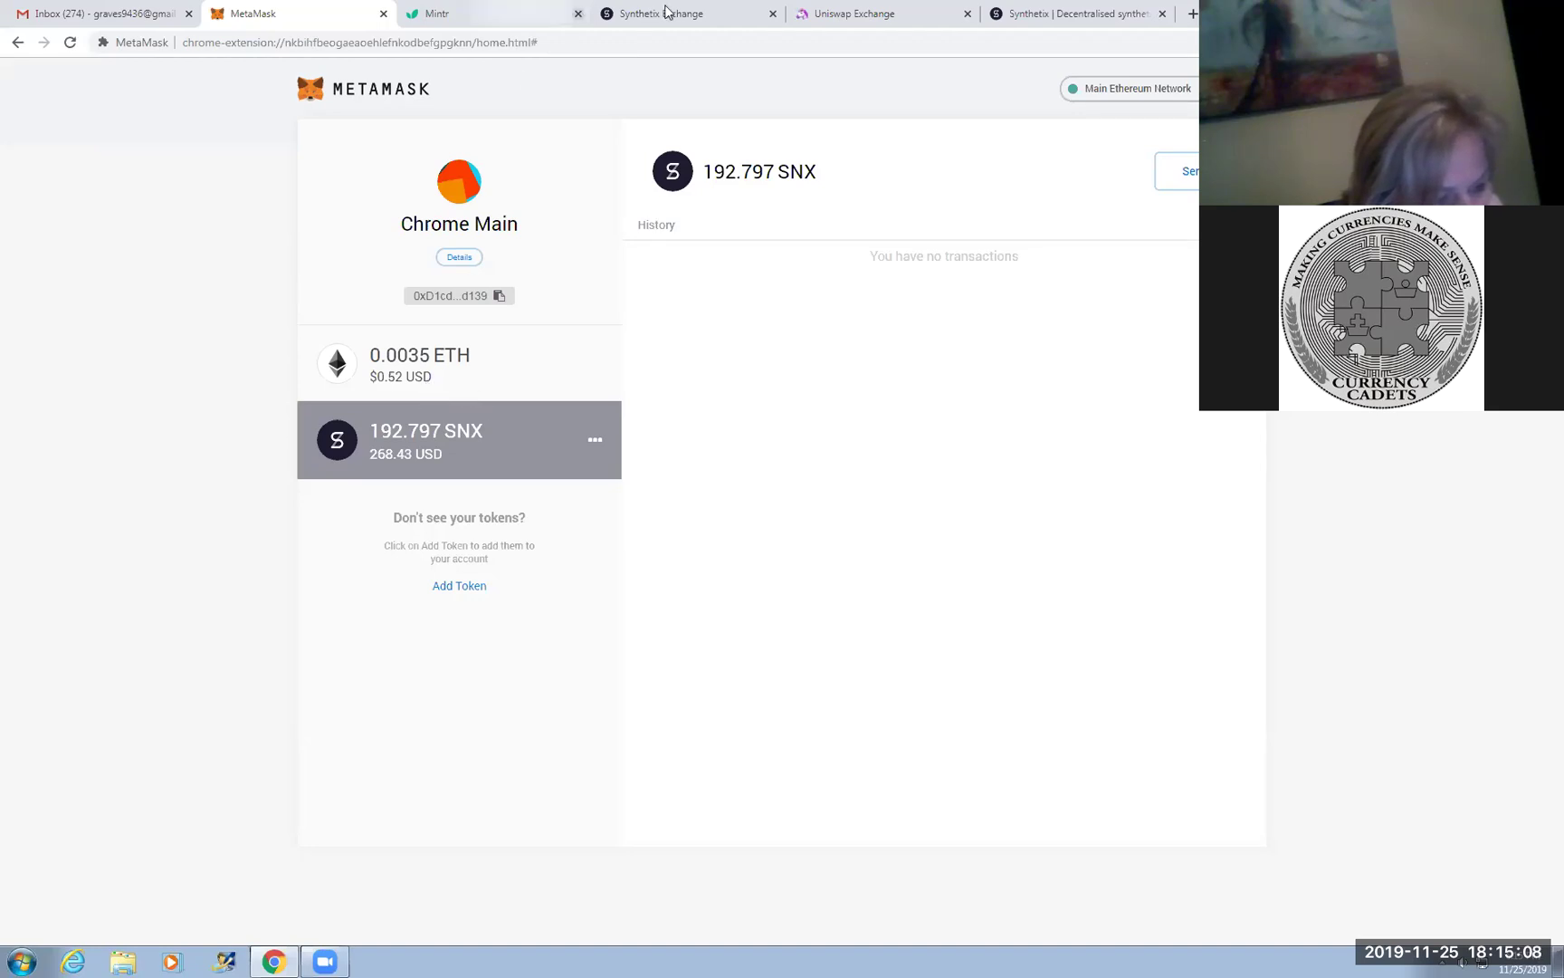
left_click(477, 18)
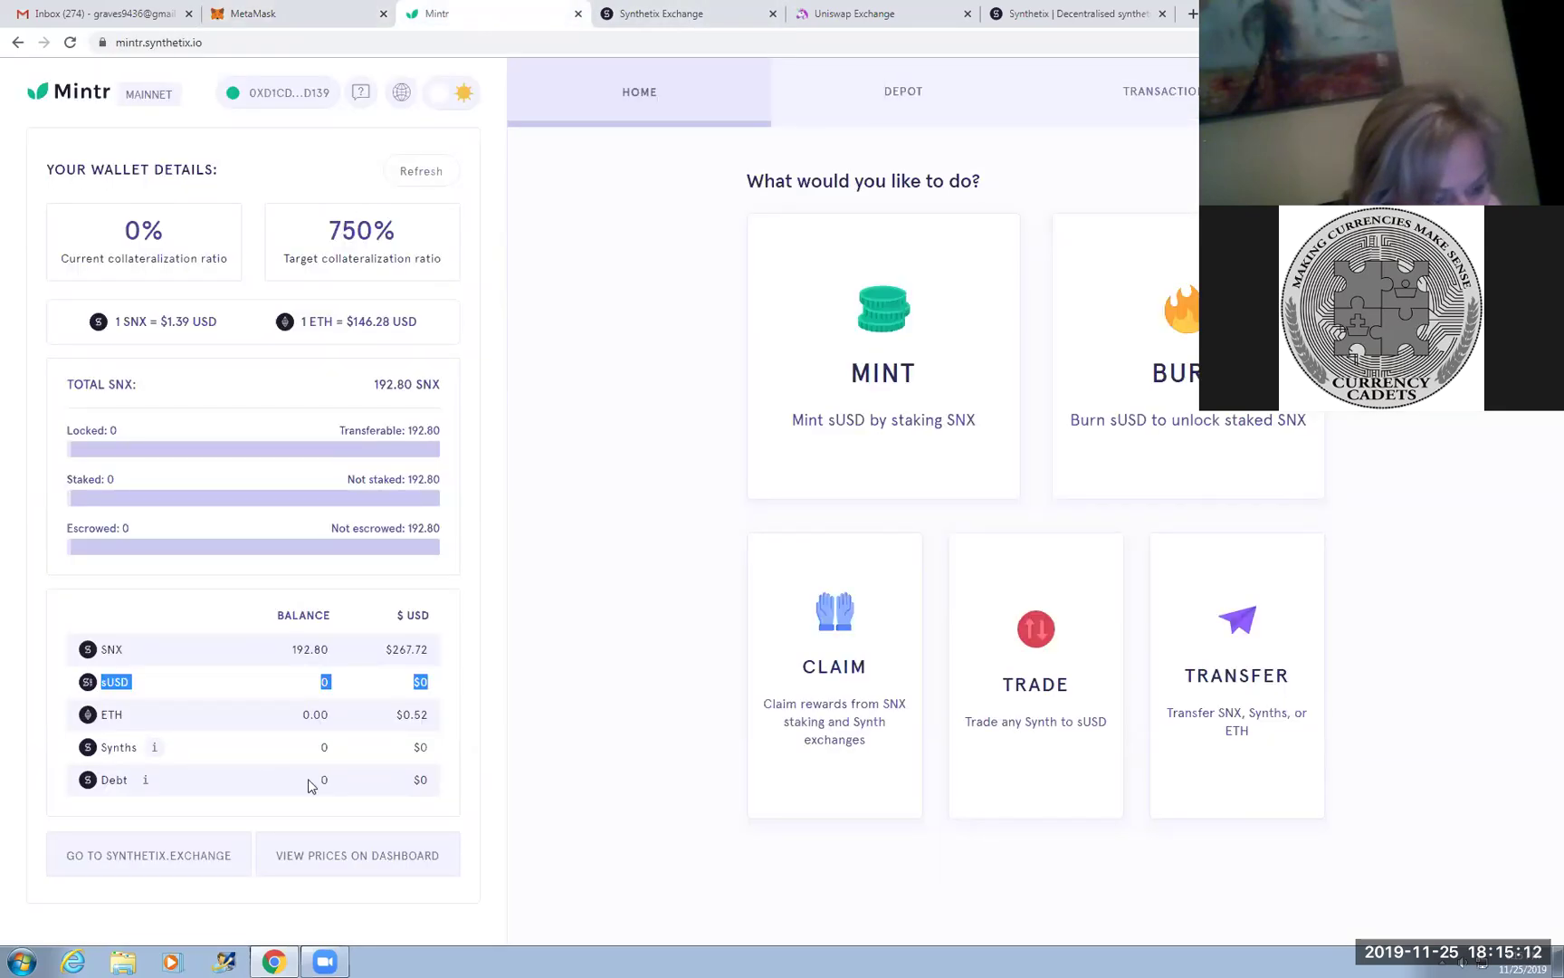
left_click(661, 529)
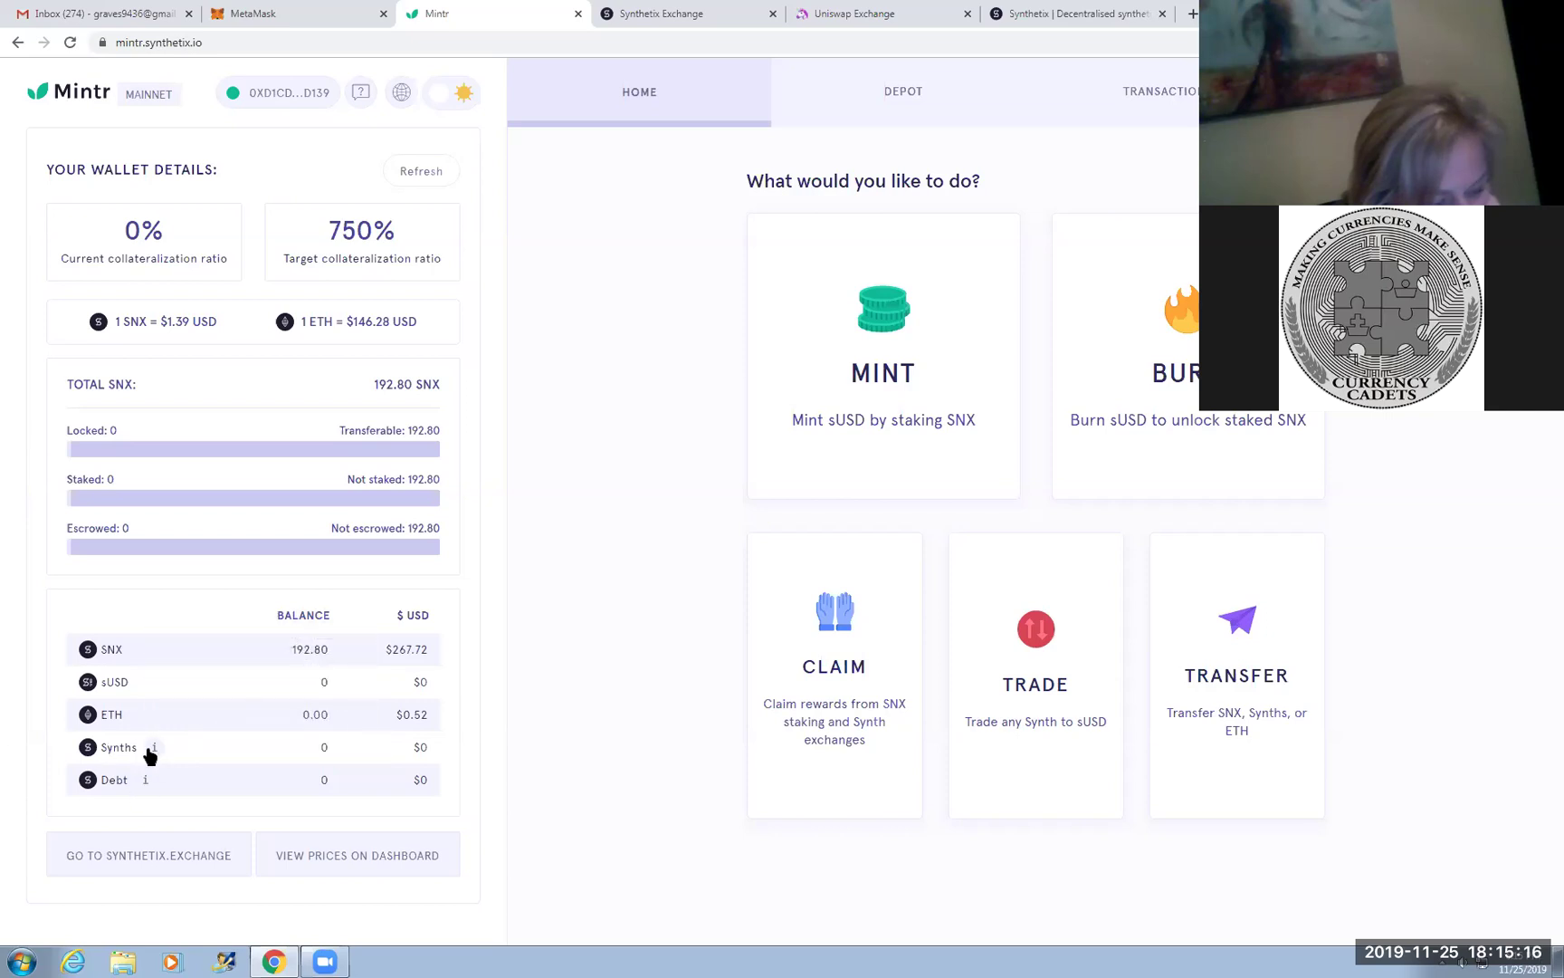
mouse_move(156, 753)
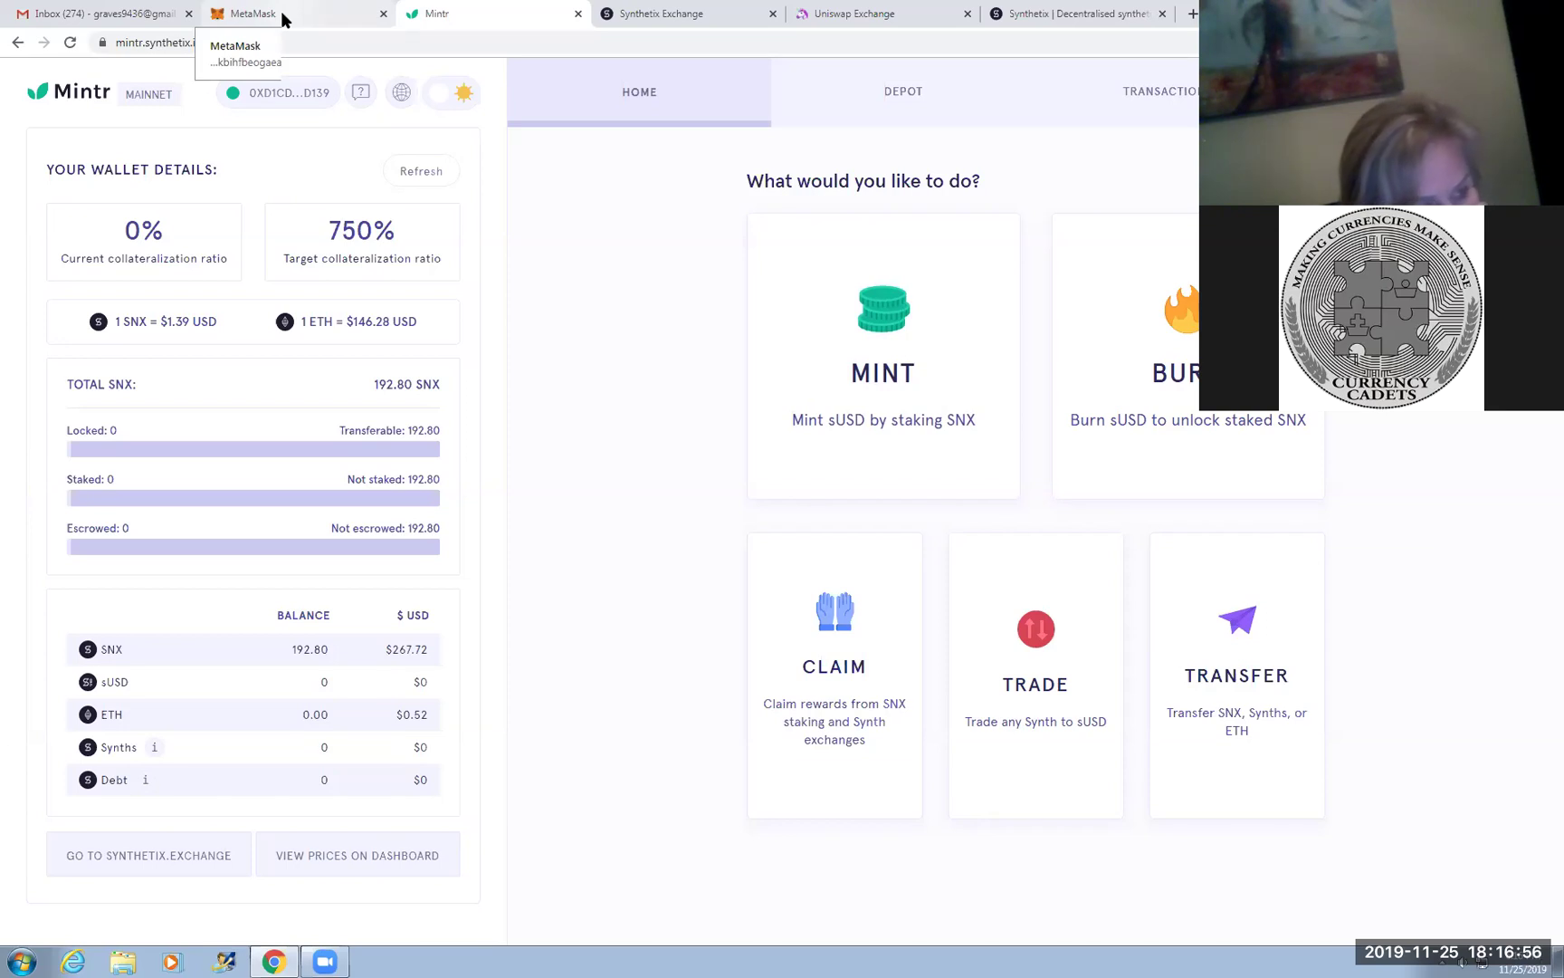
left_click(282, 15)
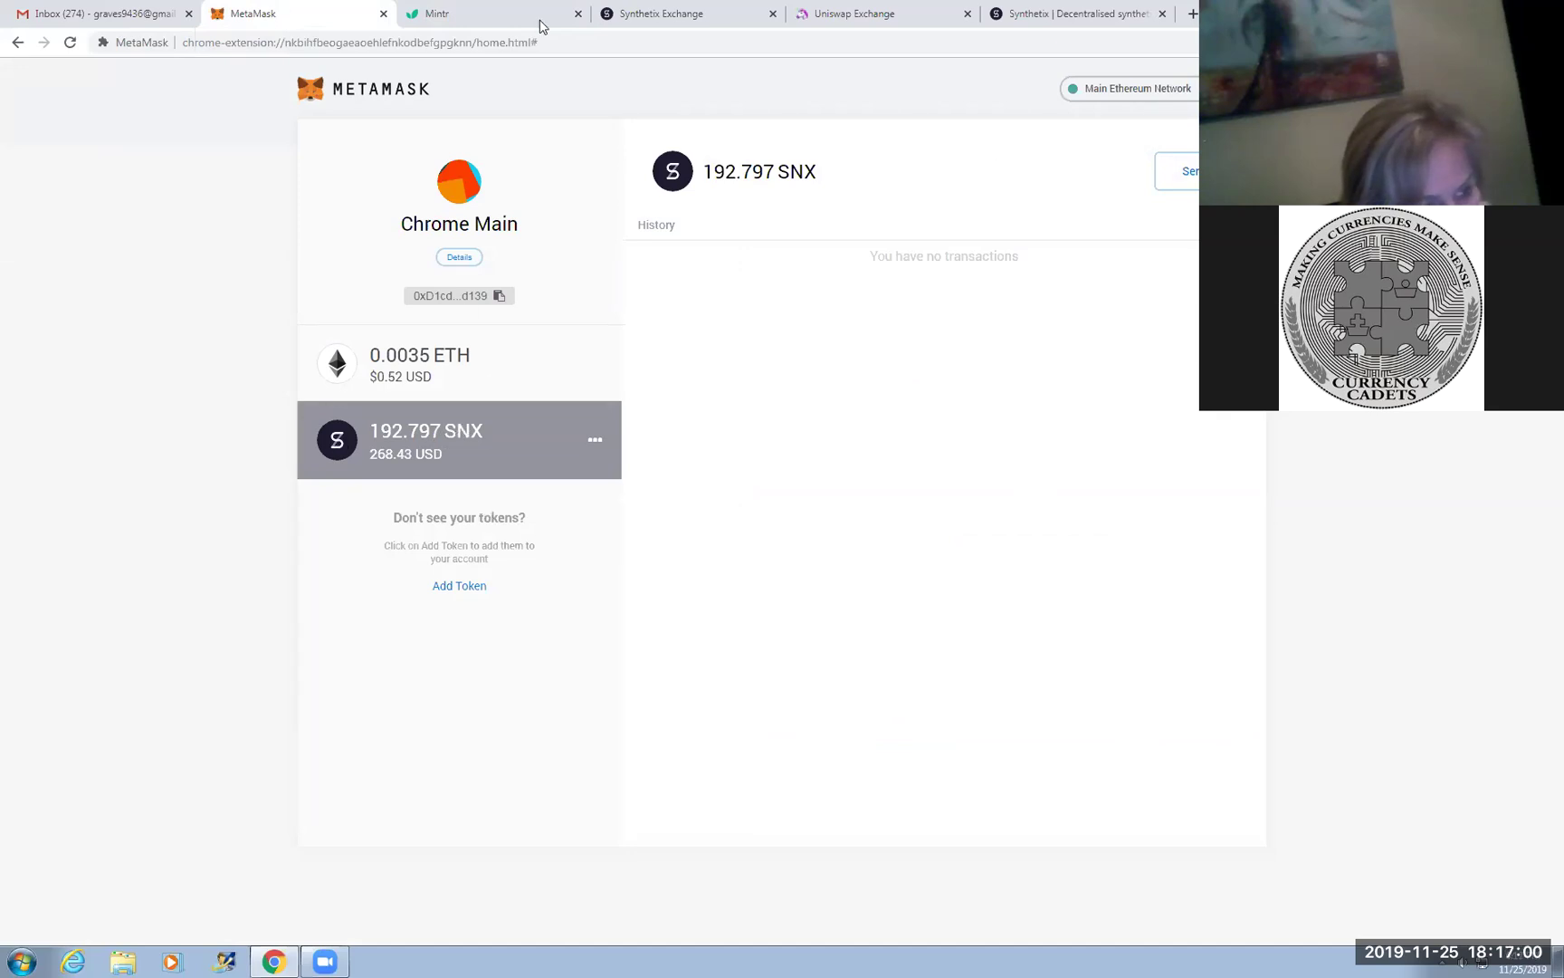
left_click(469, 14)
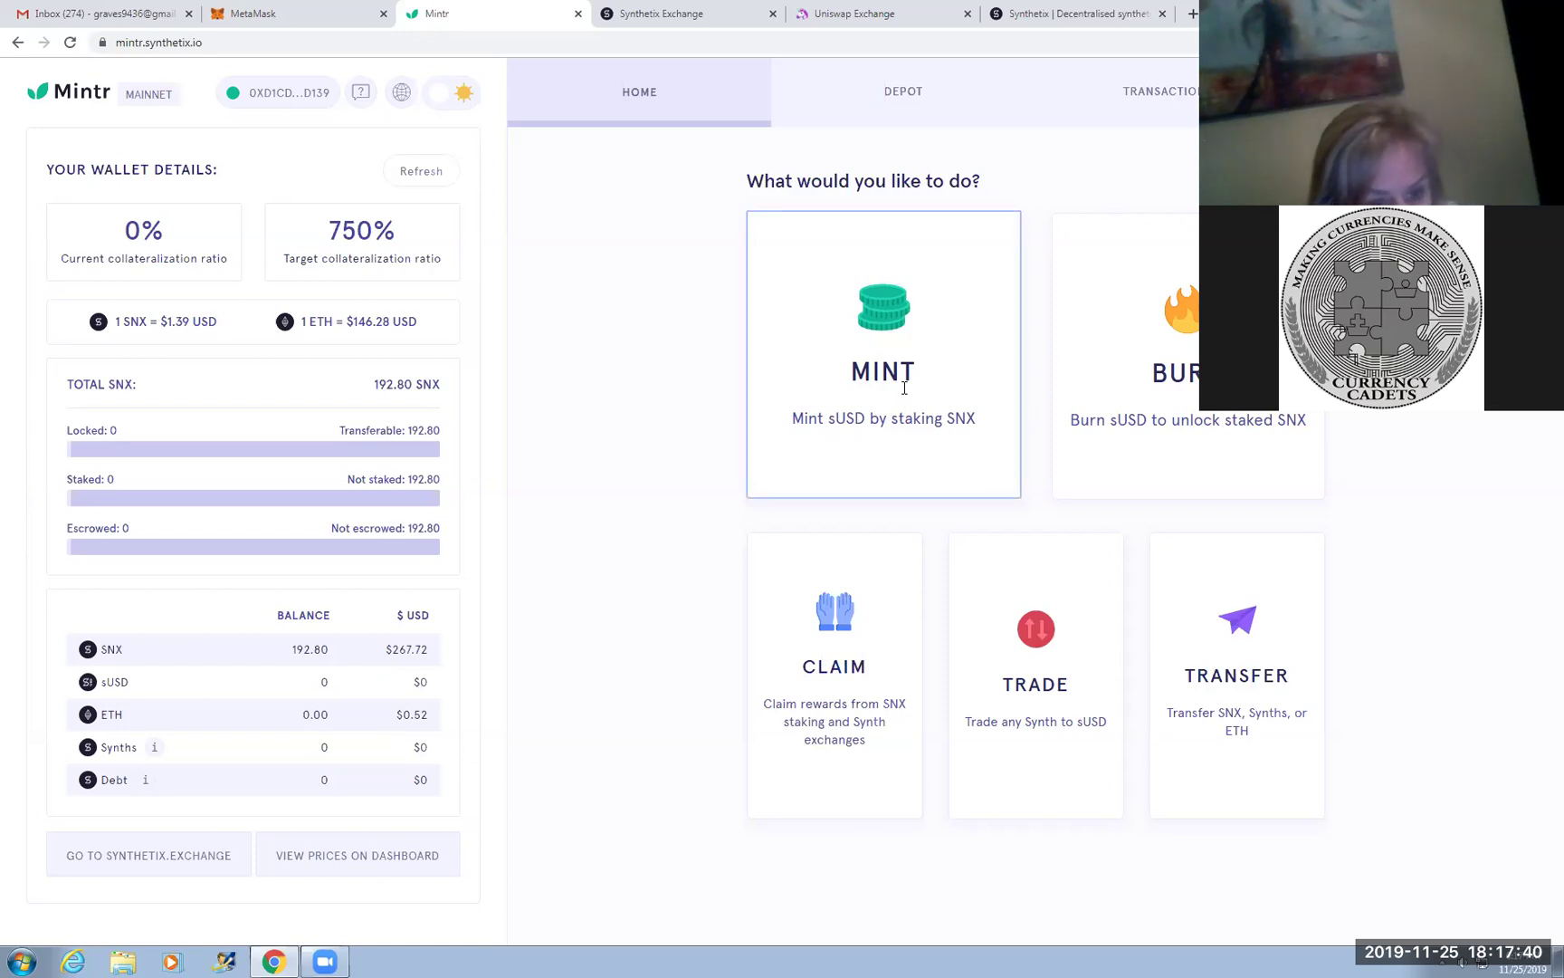
Mint the maximum 35.88 sUSD against 192.80 SNX, confirm it in MetaMask, and return home
left_click(903, 388)
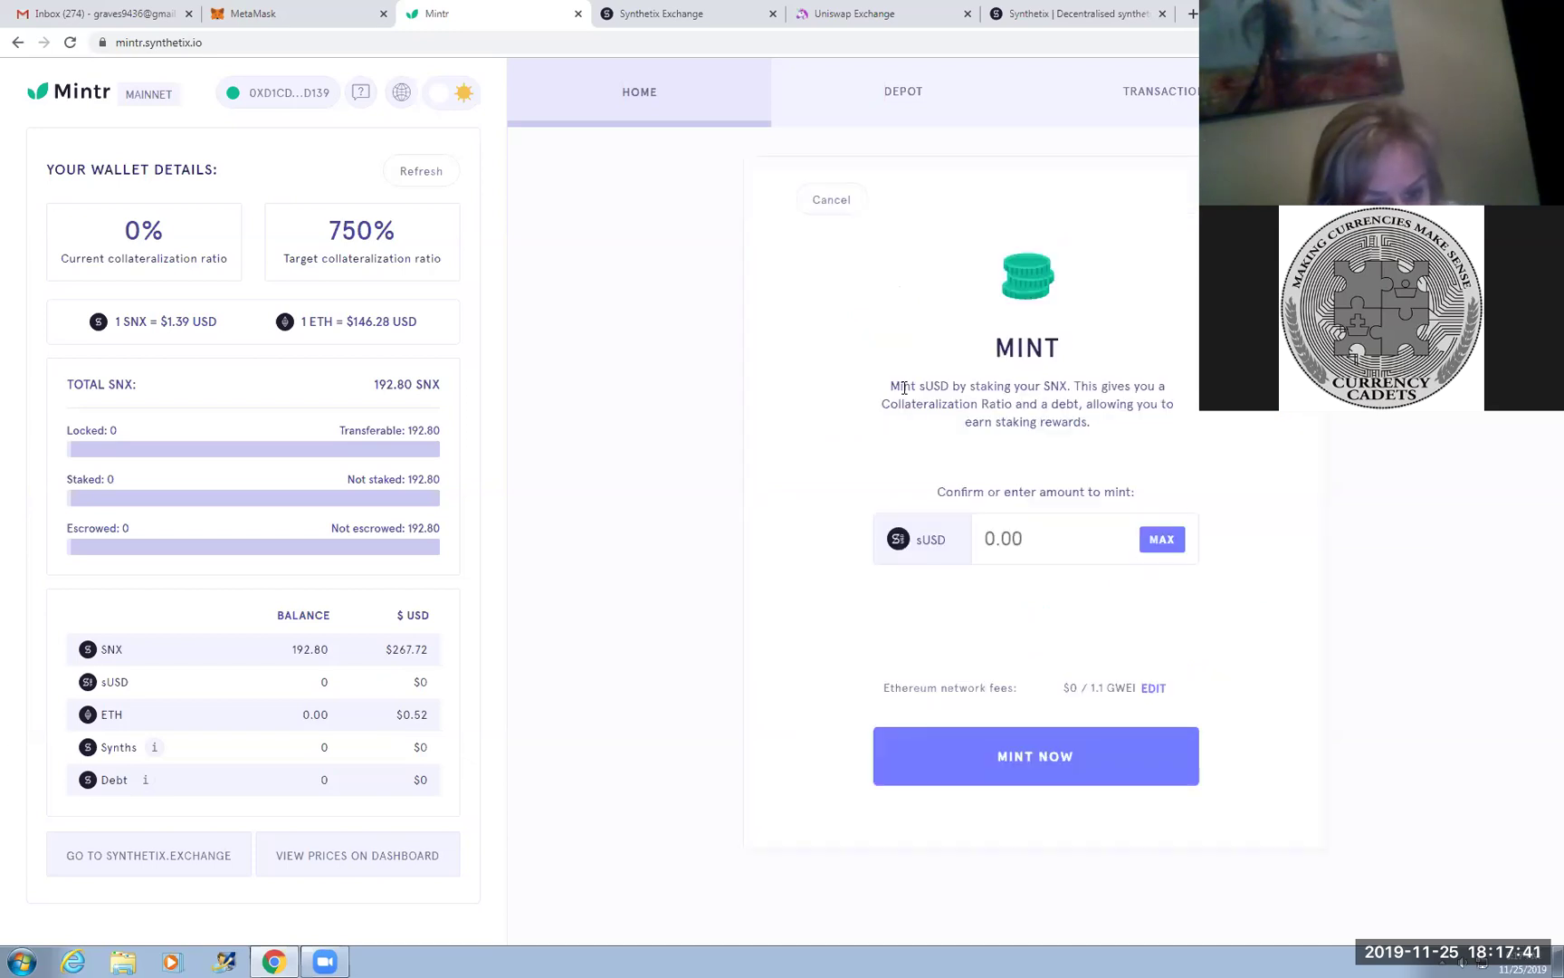
left_click(1162, 540)
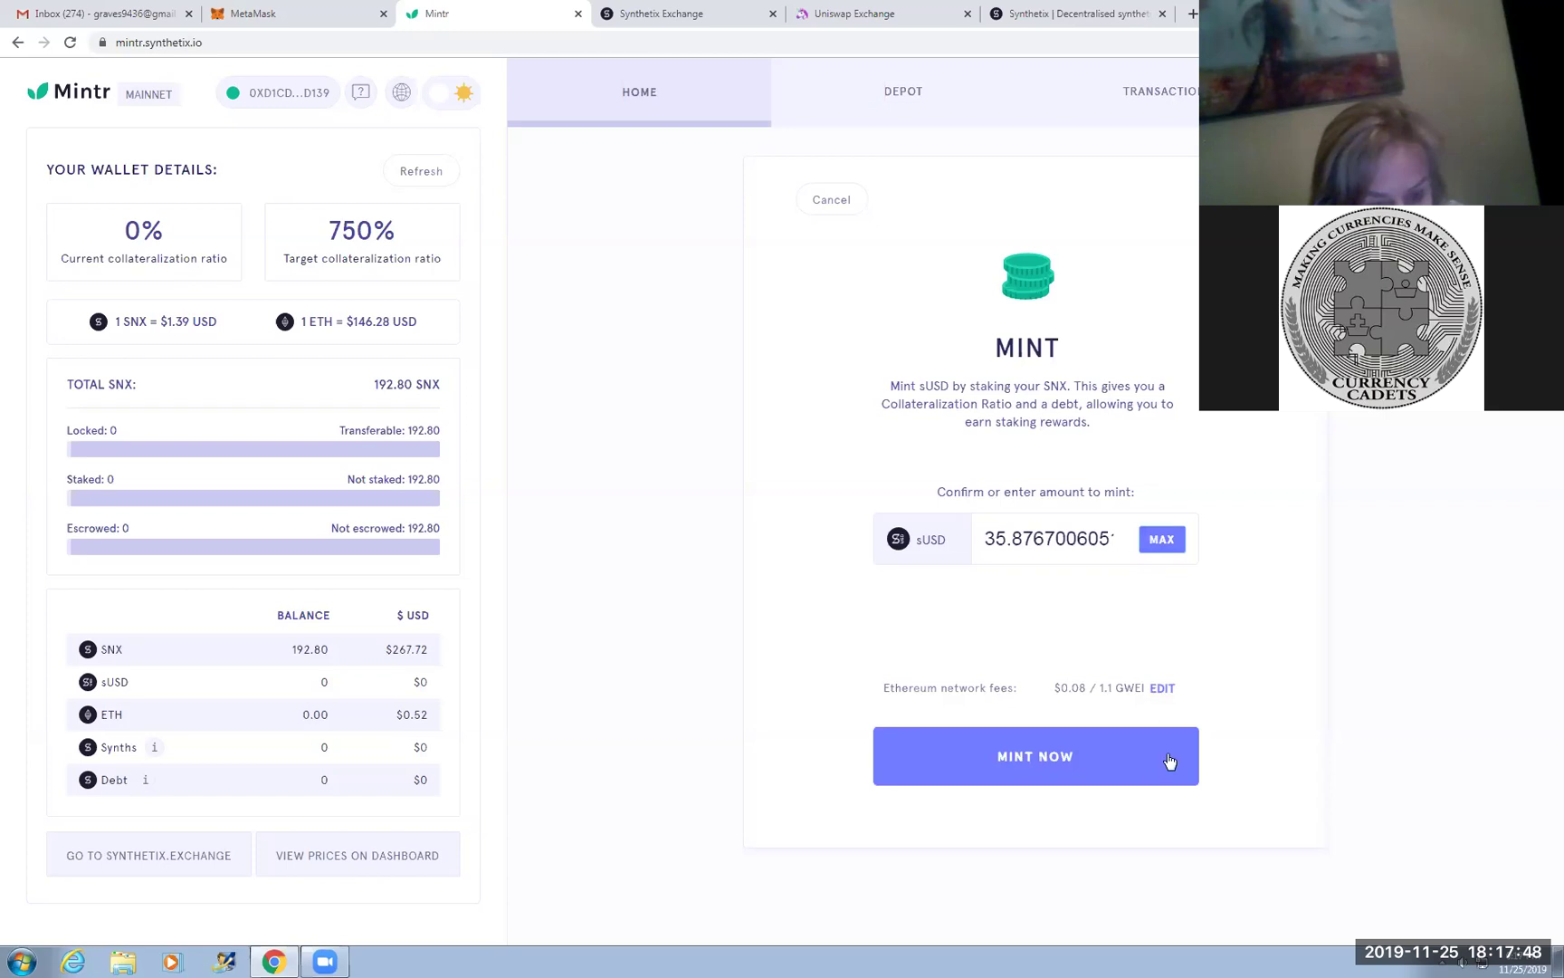
left_click(1072, 767)
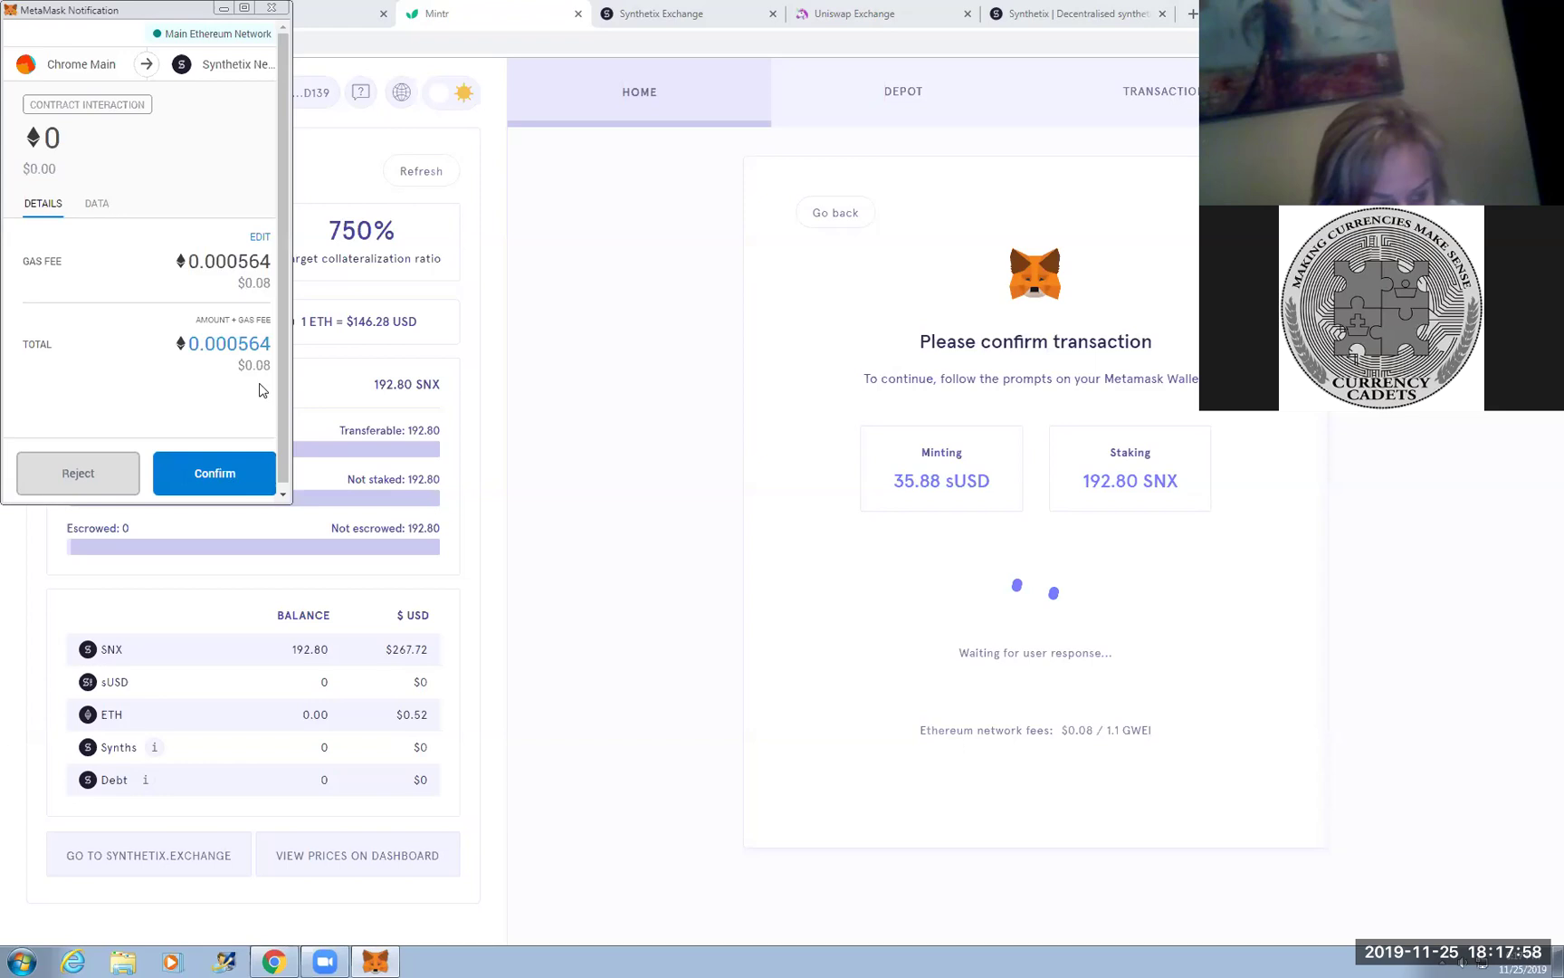
left_click(242, 478)
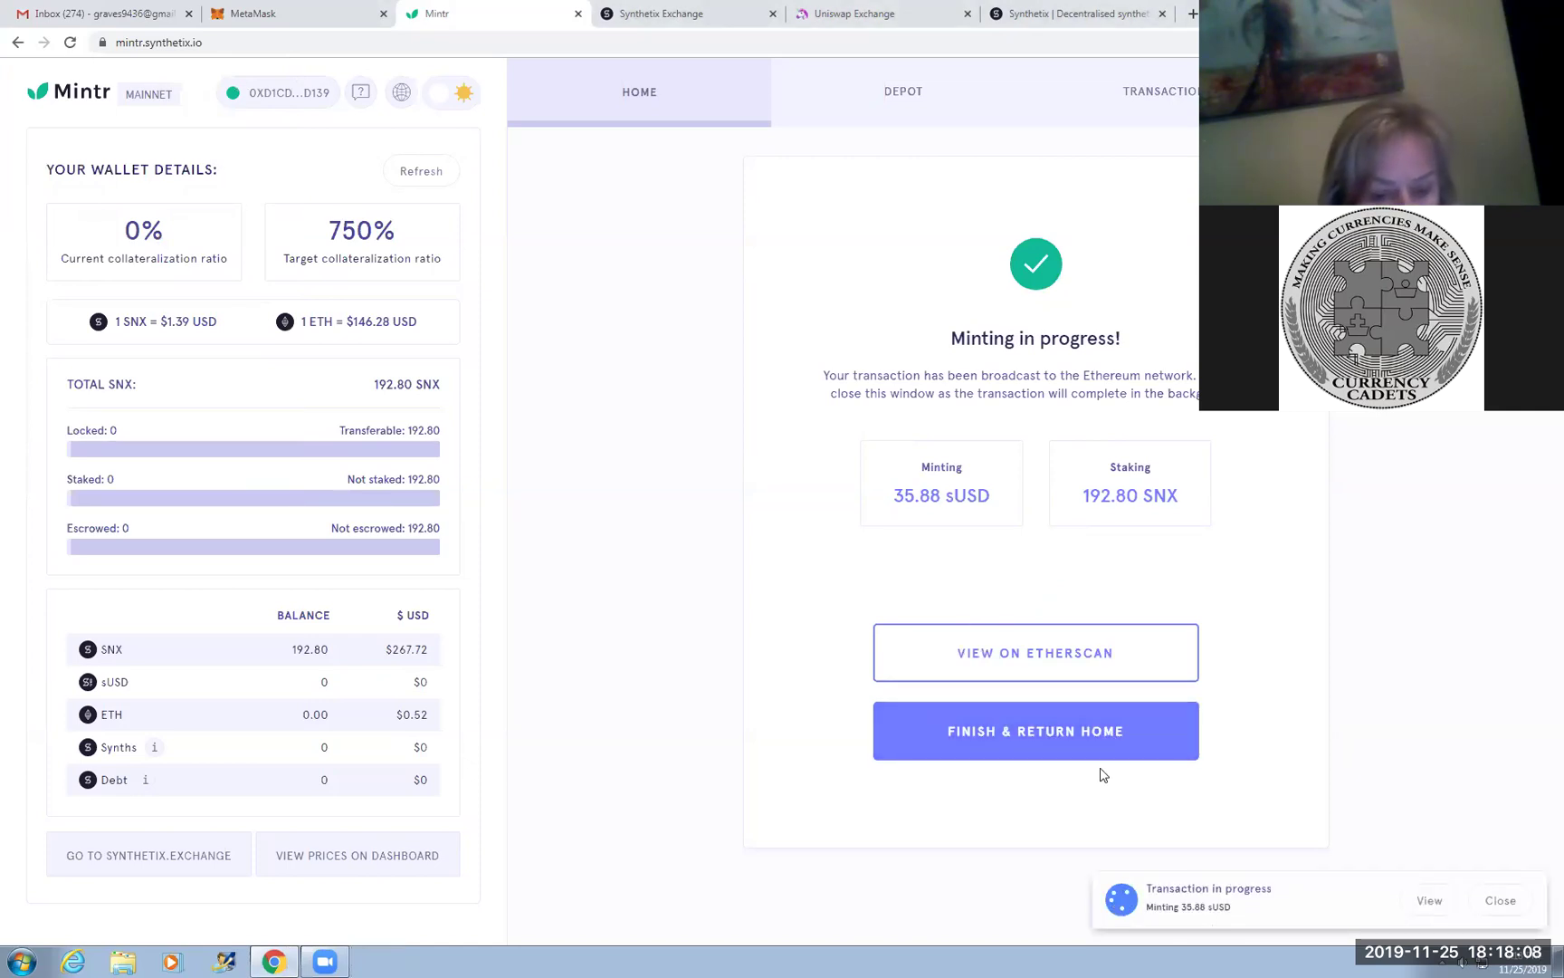
left_click(1056, 739)
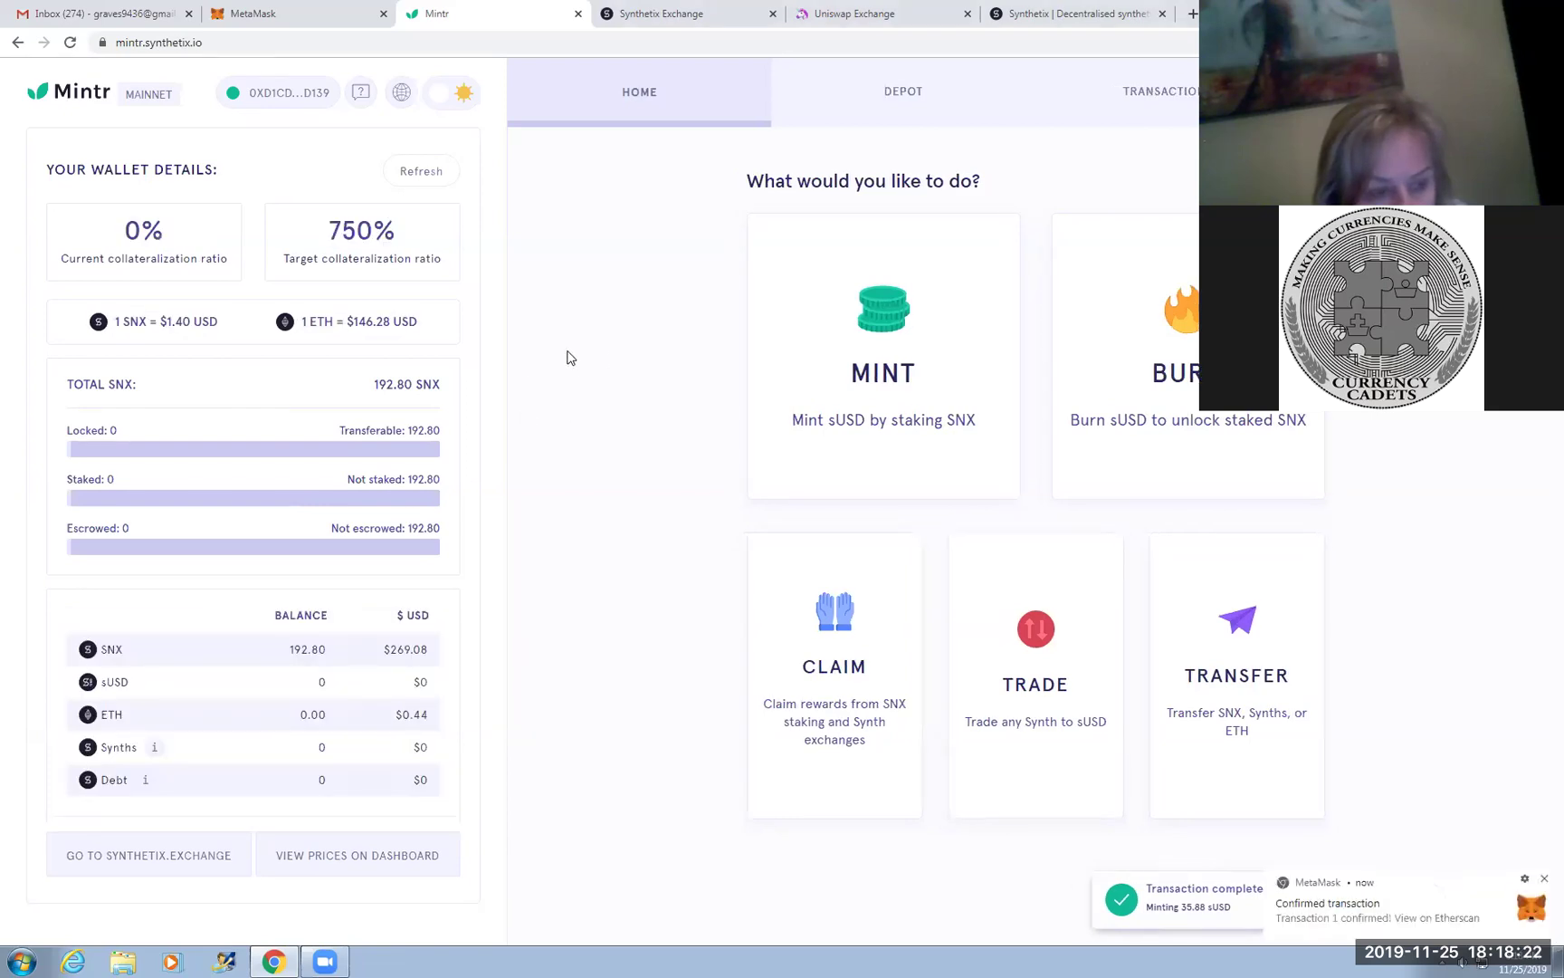
Refresh wallet details to show a 750% ratio, 192.80 SNX staked and 35.88 sUSD debt
left_click(417, 176)
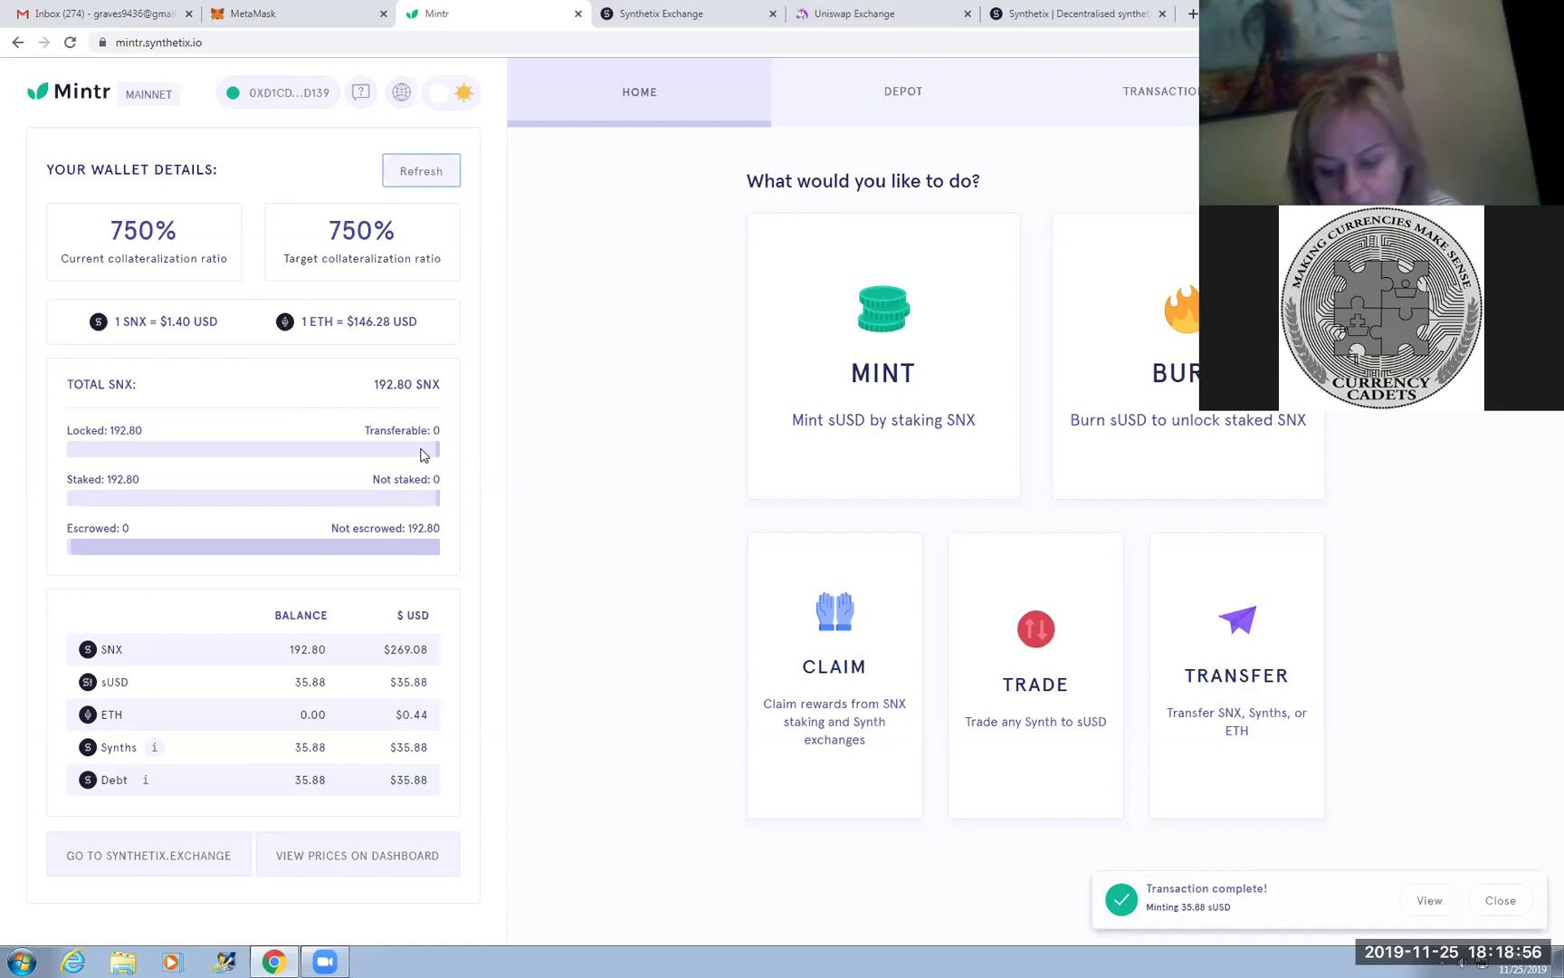
Check the Claim panel's zero rewards, cancel out, and close the Transaction complete notice
left_click(839, 651)
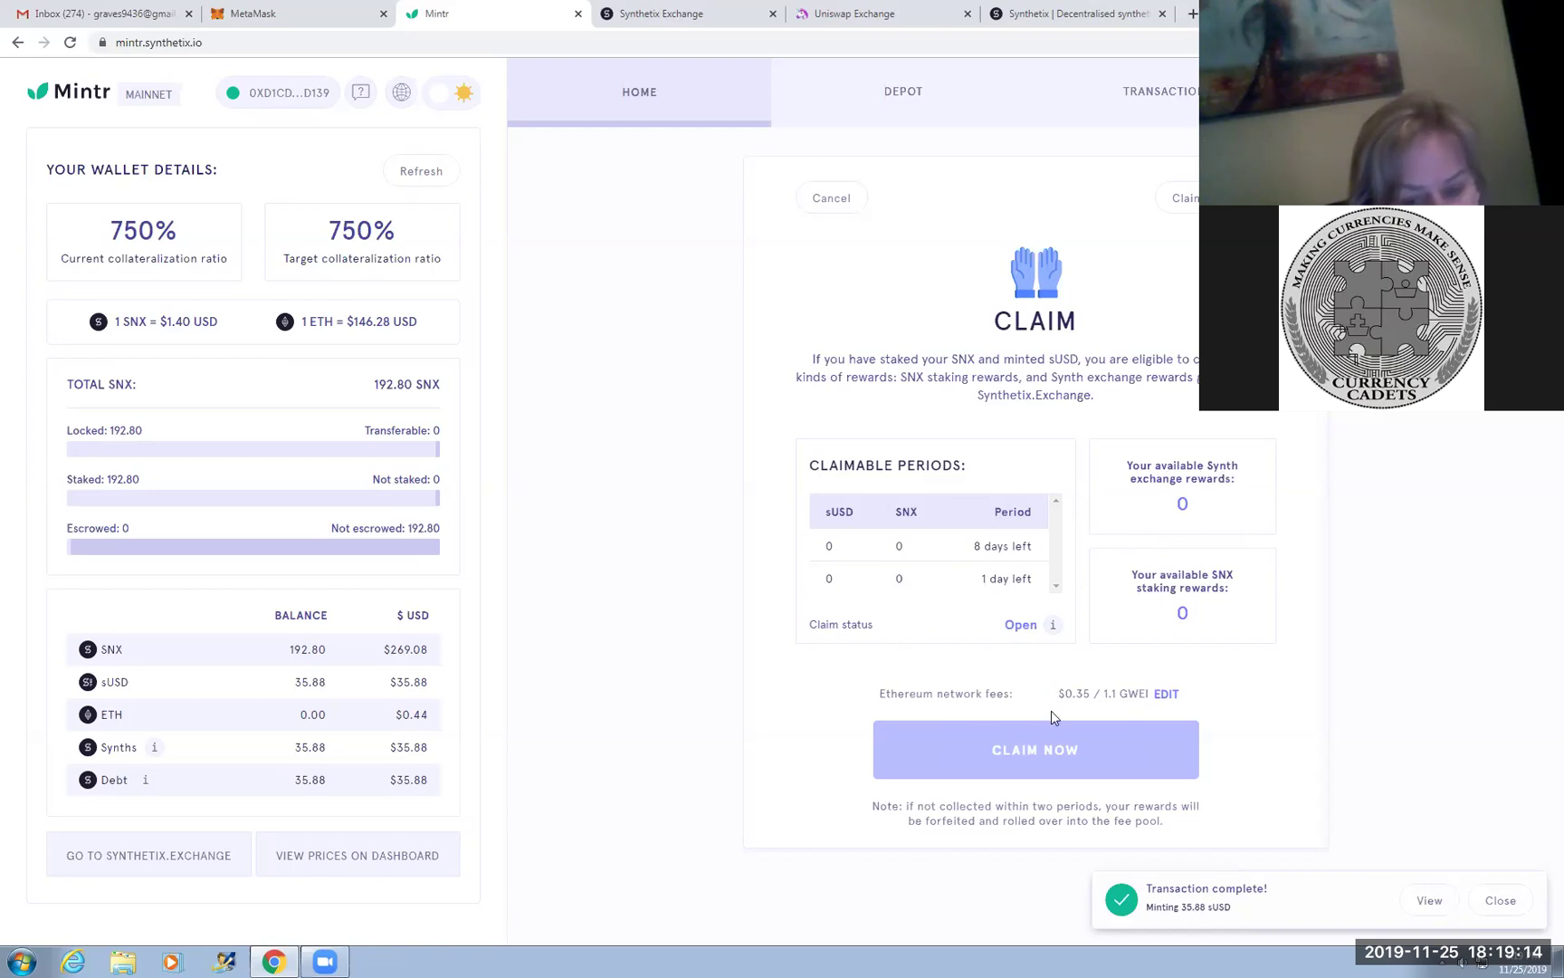
left_click(834, 200)
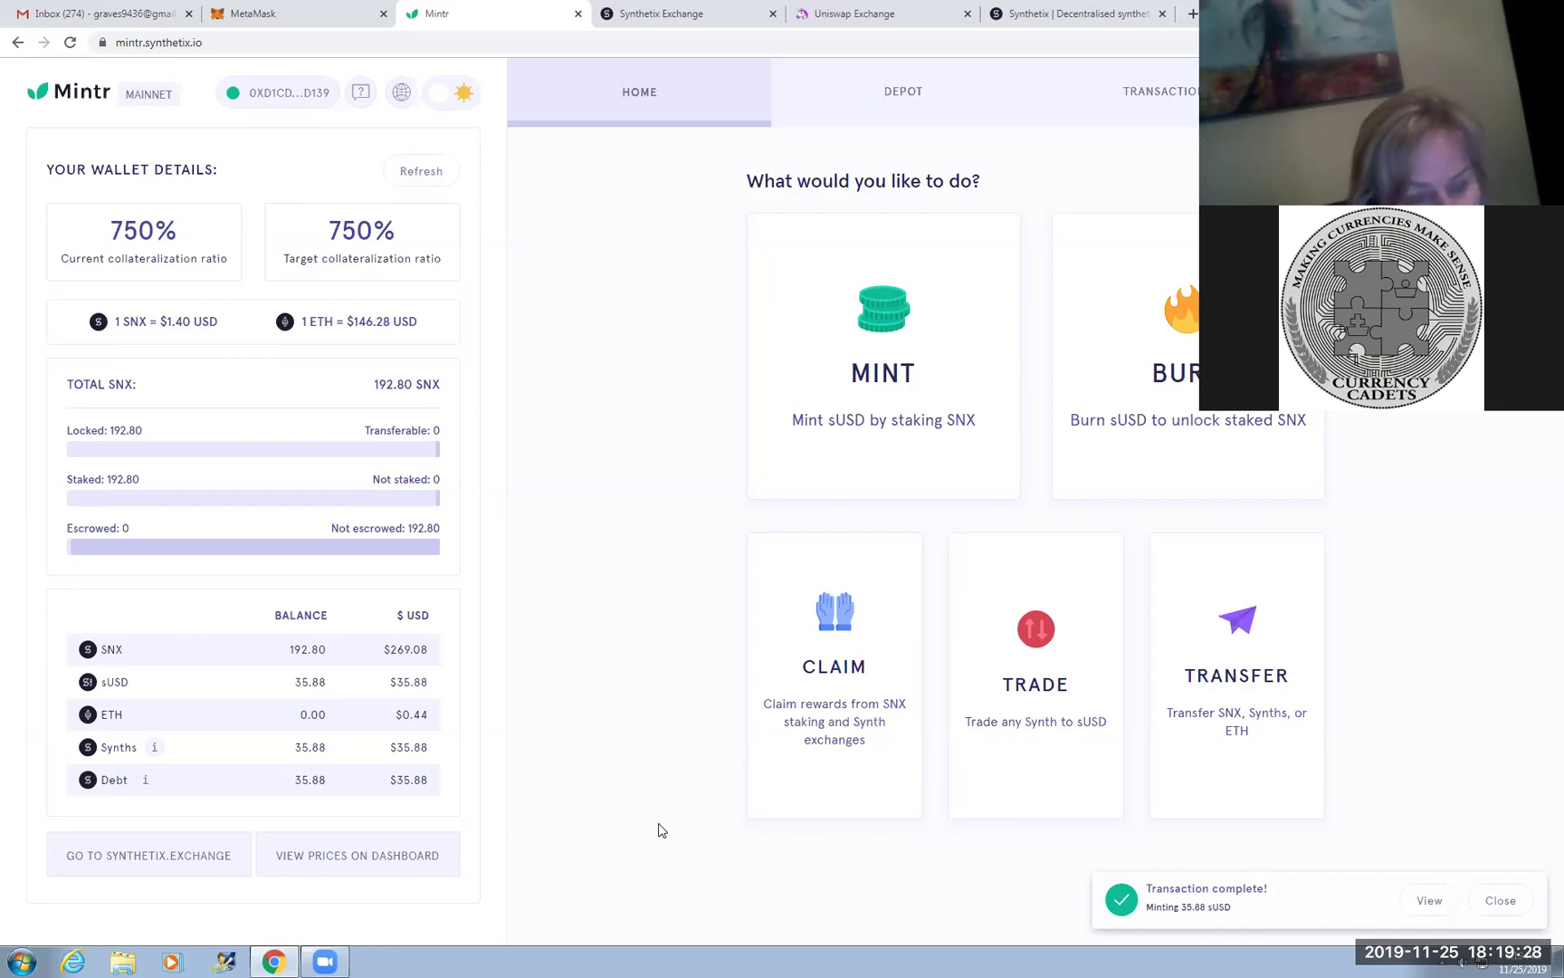
left_click(1500, 900)
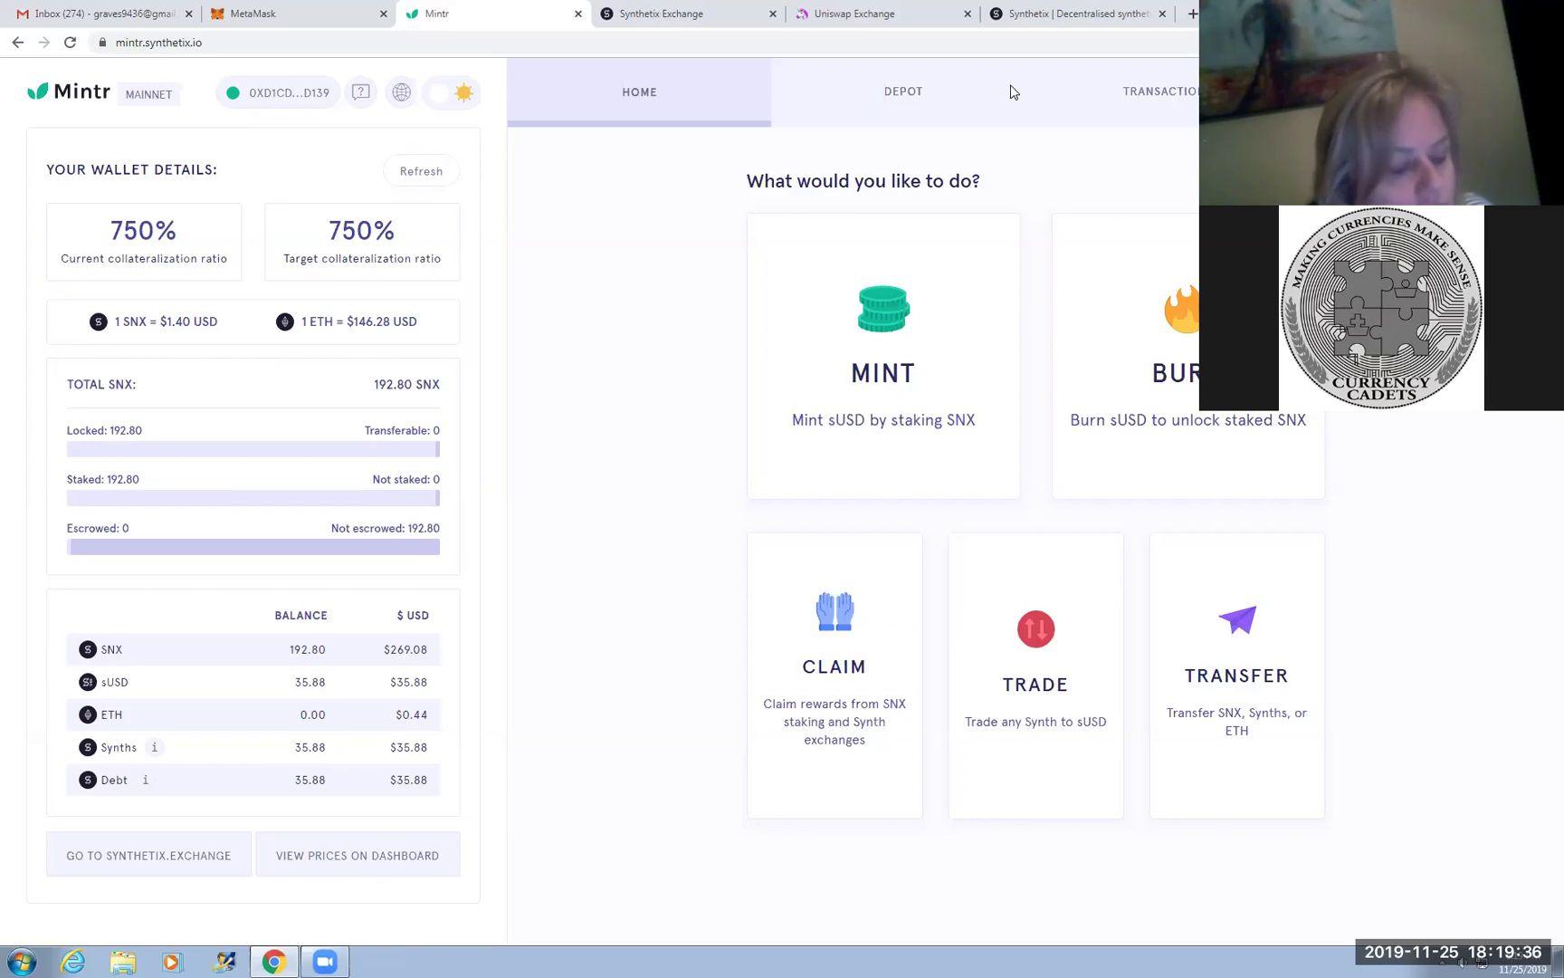
Go to the Uniswap swap page and show Chrome's bookmarks bar
left_click(1039, 19)
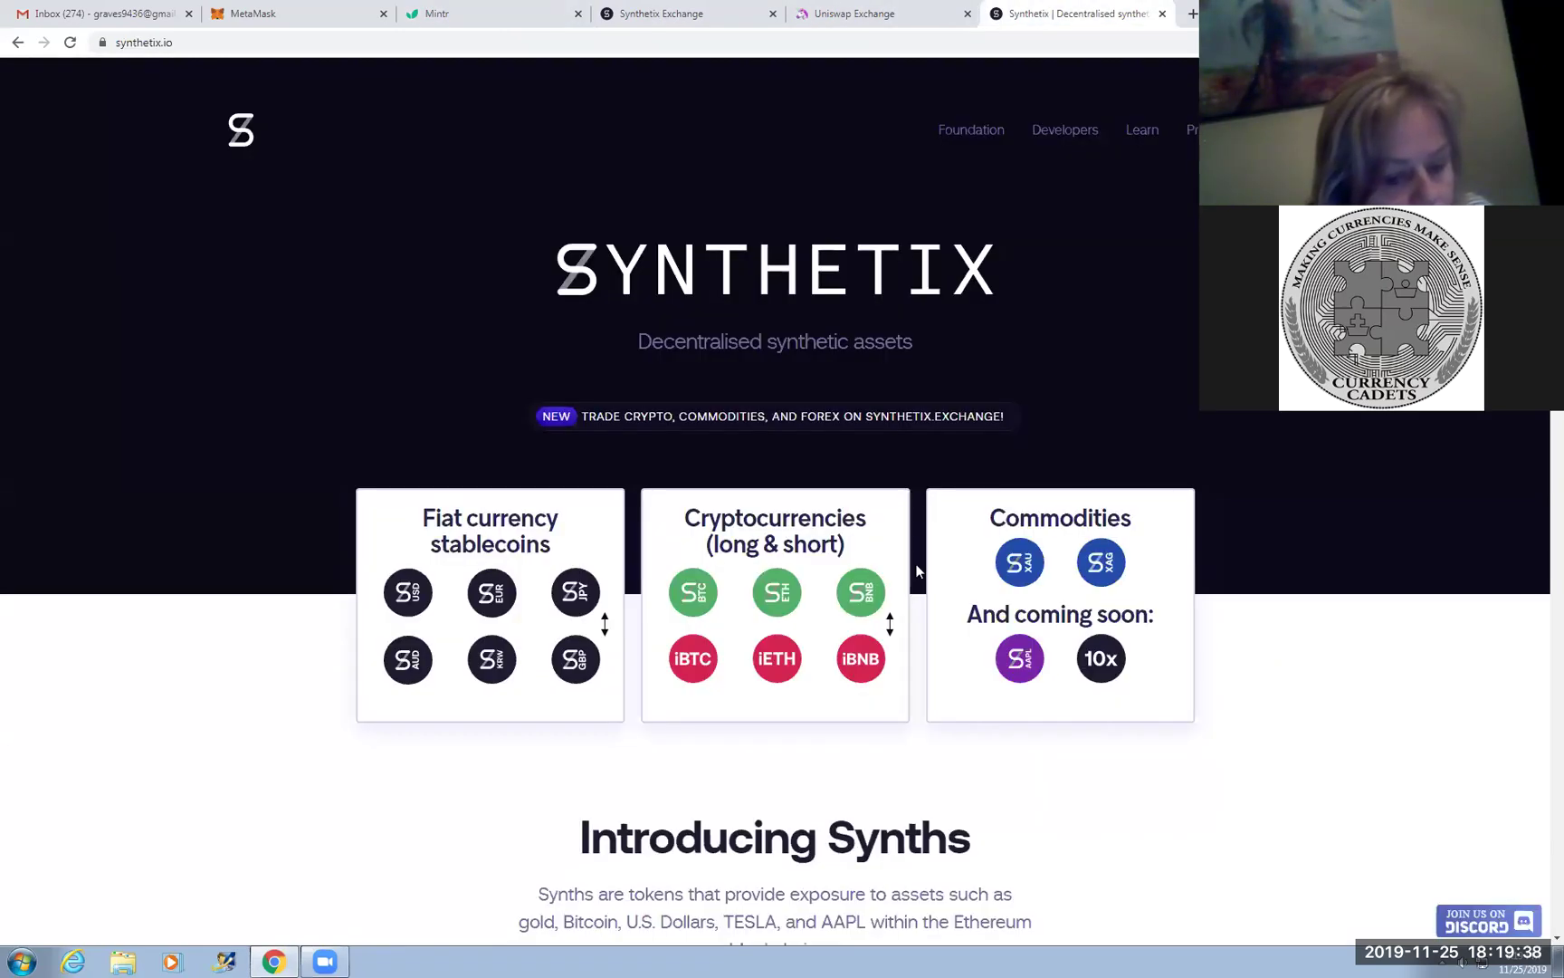
left_click(840, 18)
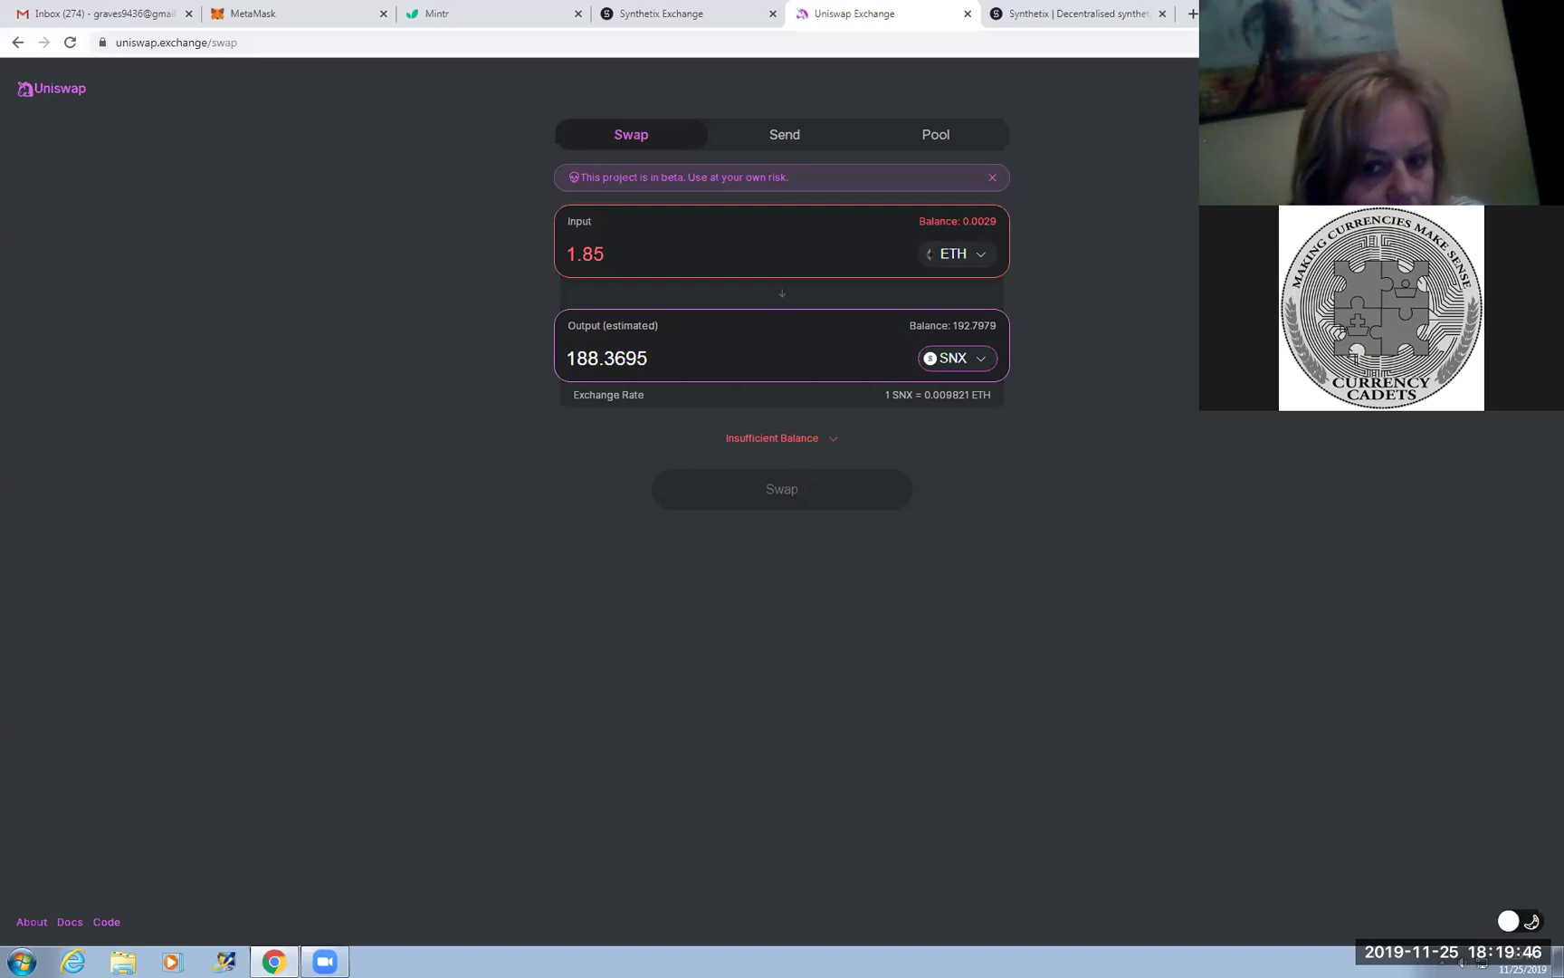
mouse_move(1403, 169)
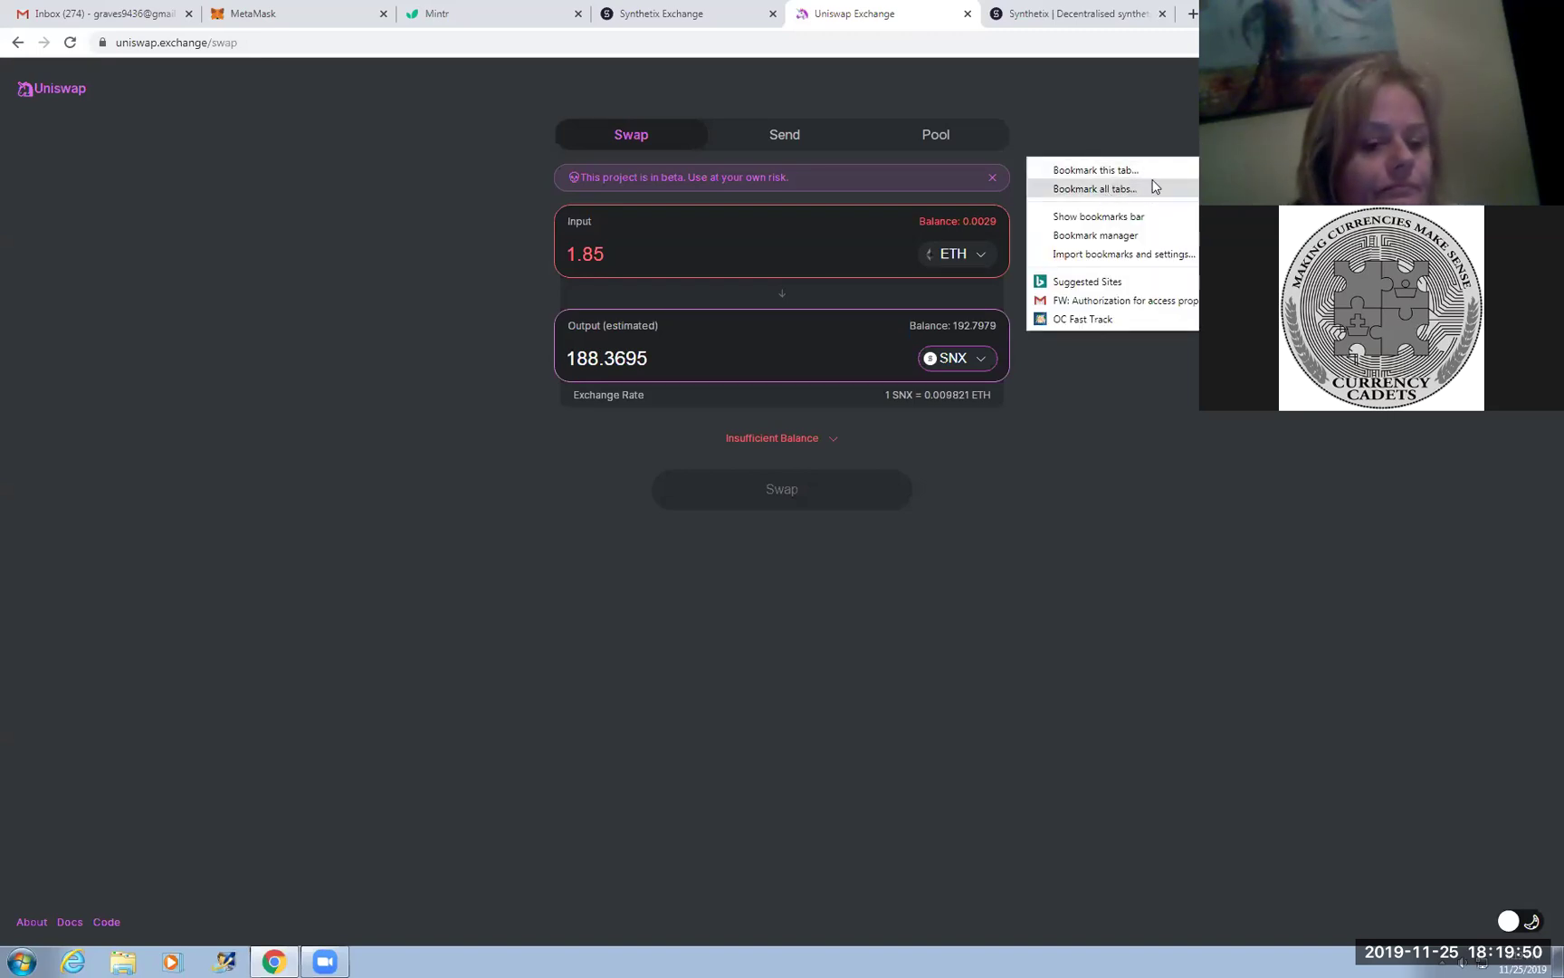
left_click(1151, 219)
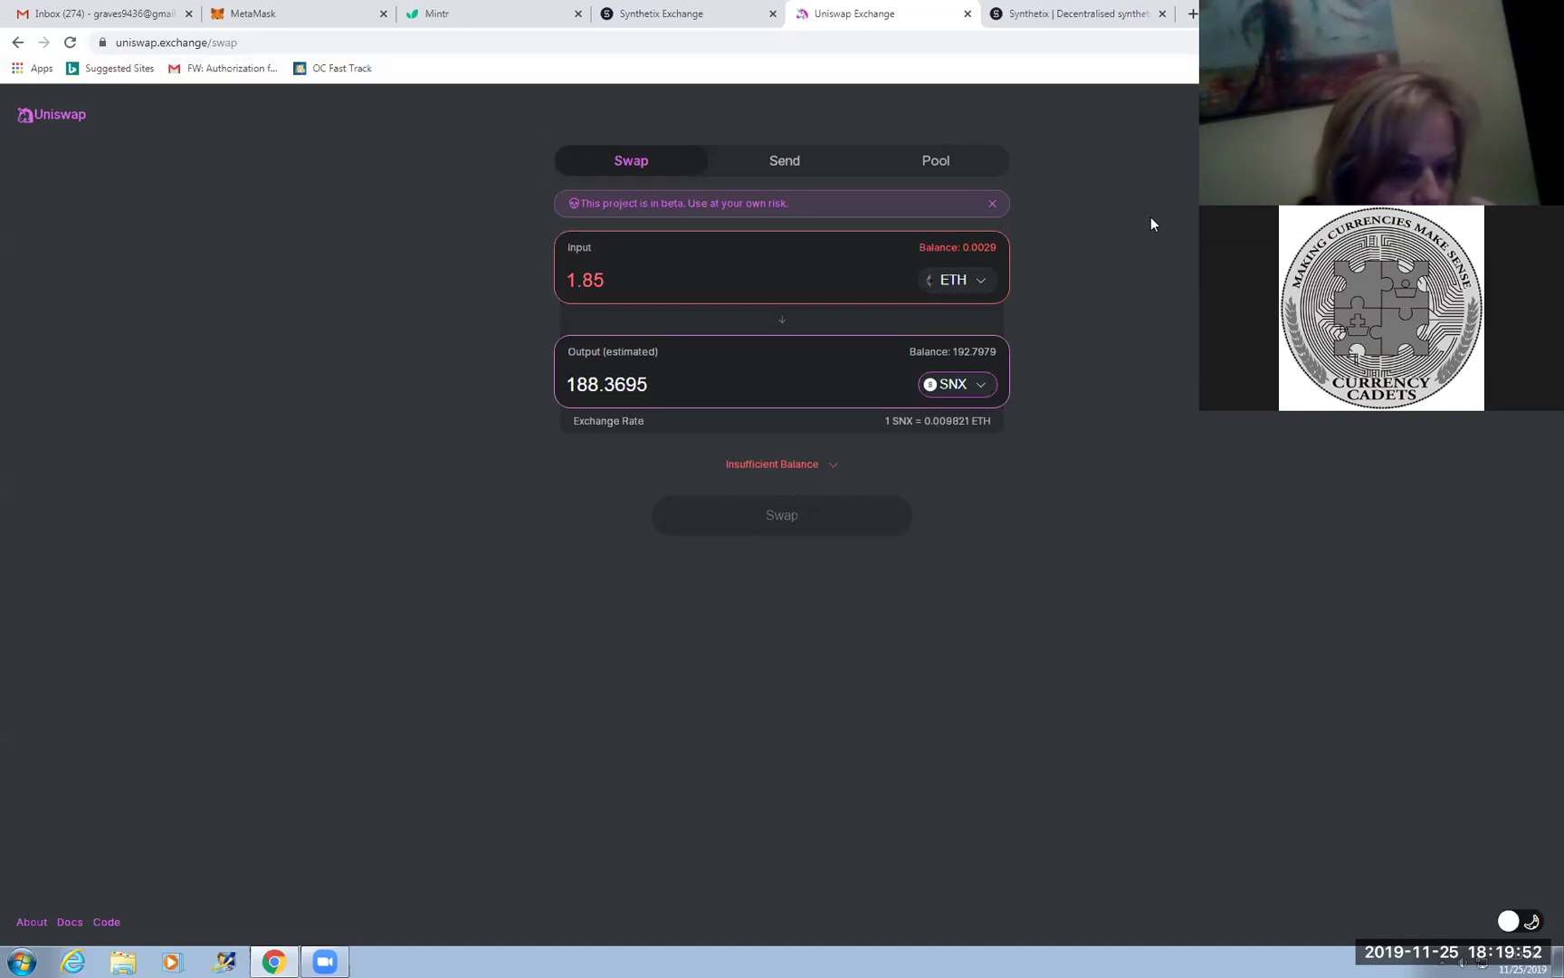
Delete the Suggested Sites, authorization e-mail and OC Fast Track bookmarks
right_click(140, 68)
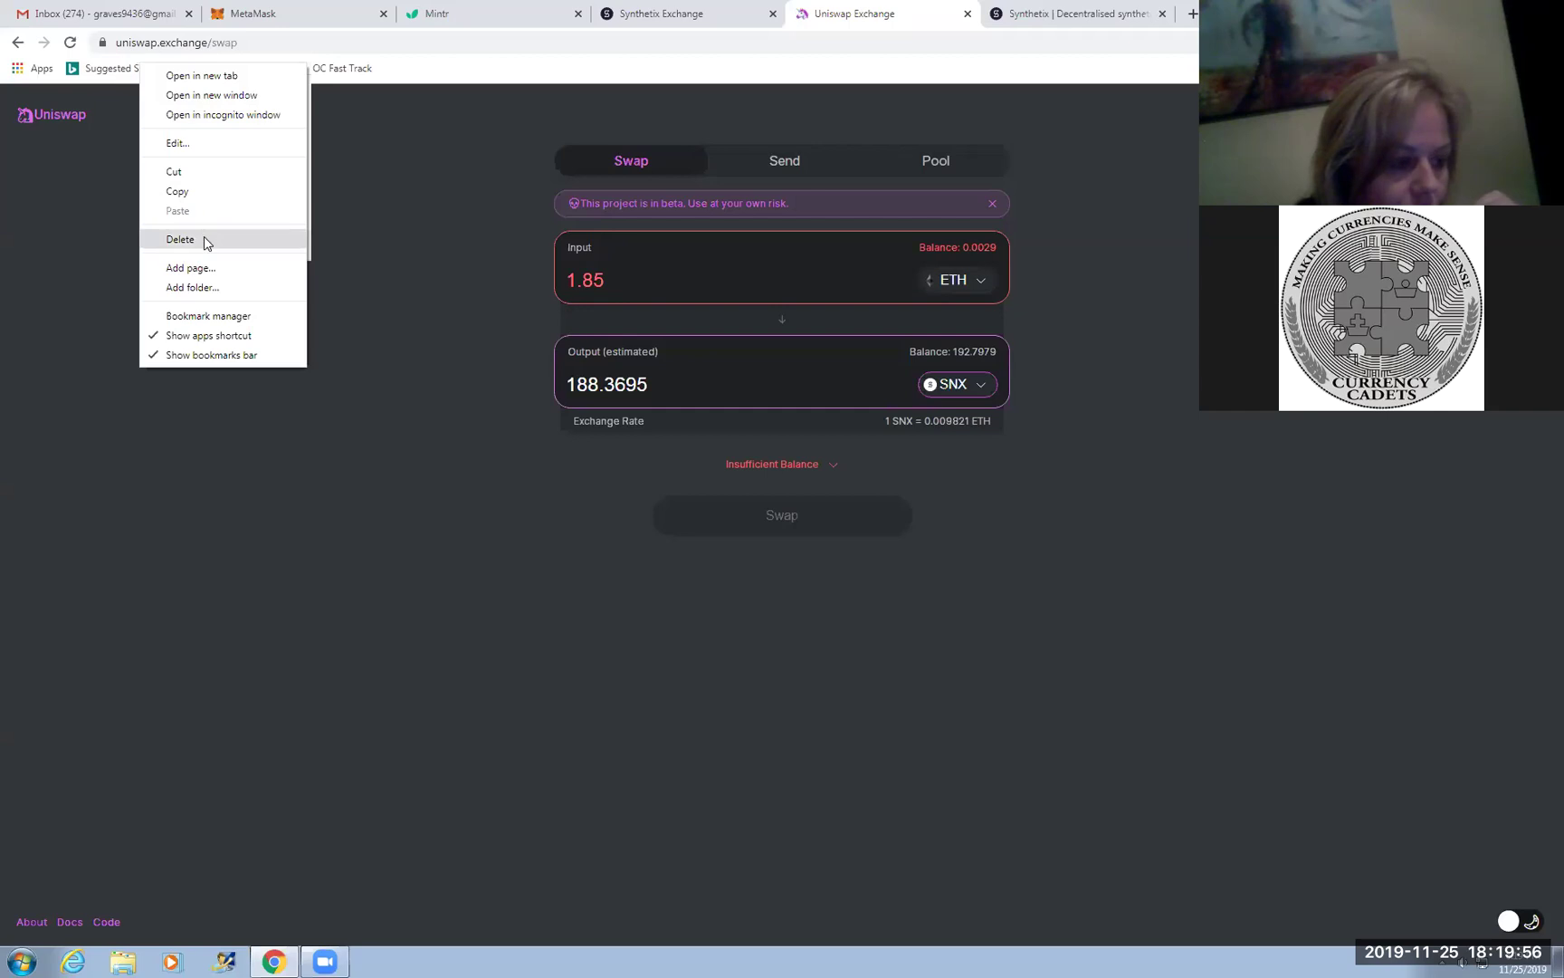
left_click(206, 241)
right_click(151, 70)
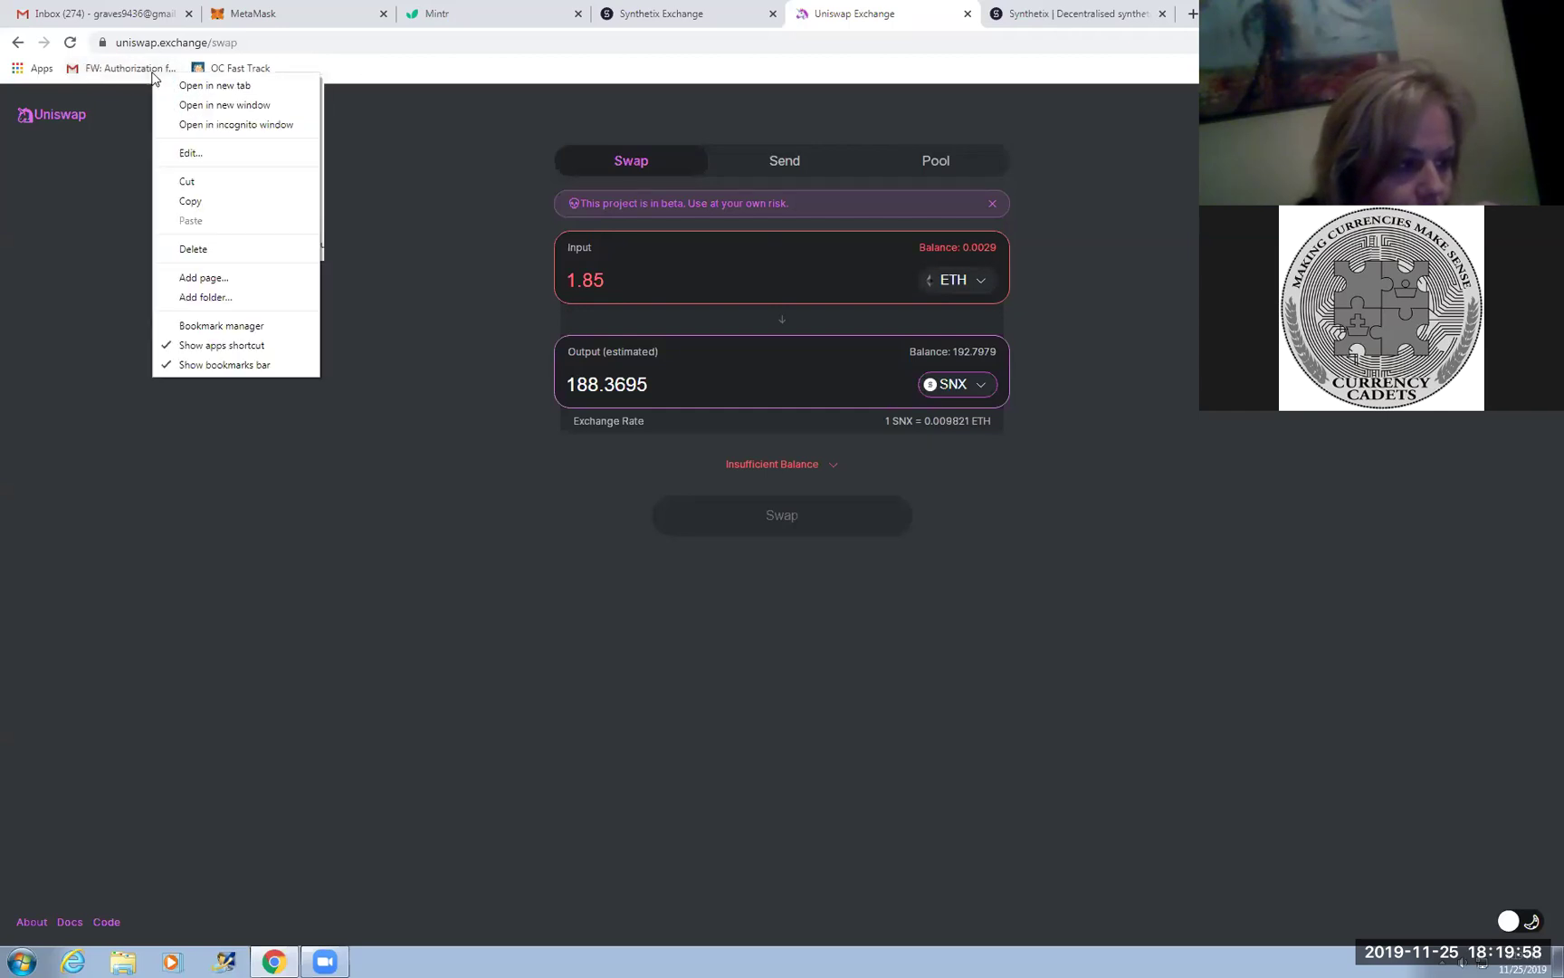
left_click(209, 242)
right_click(130, 70)
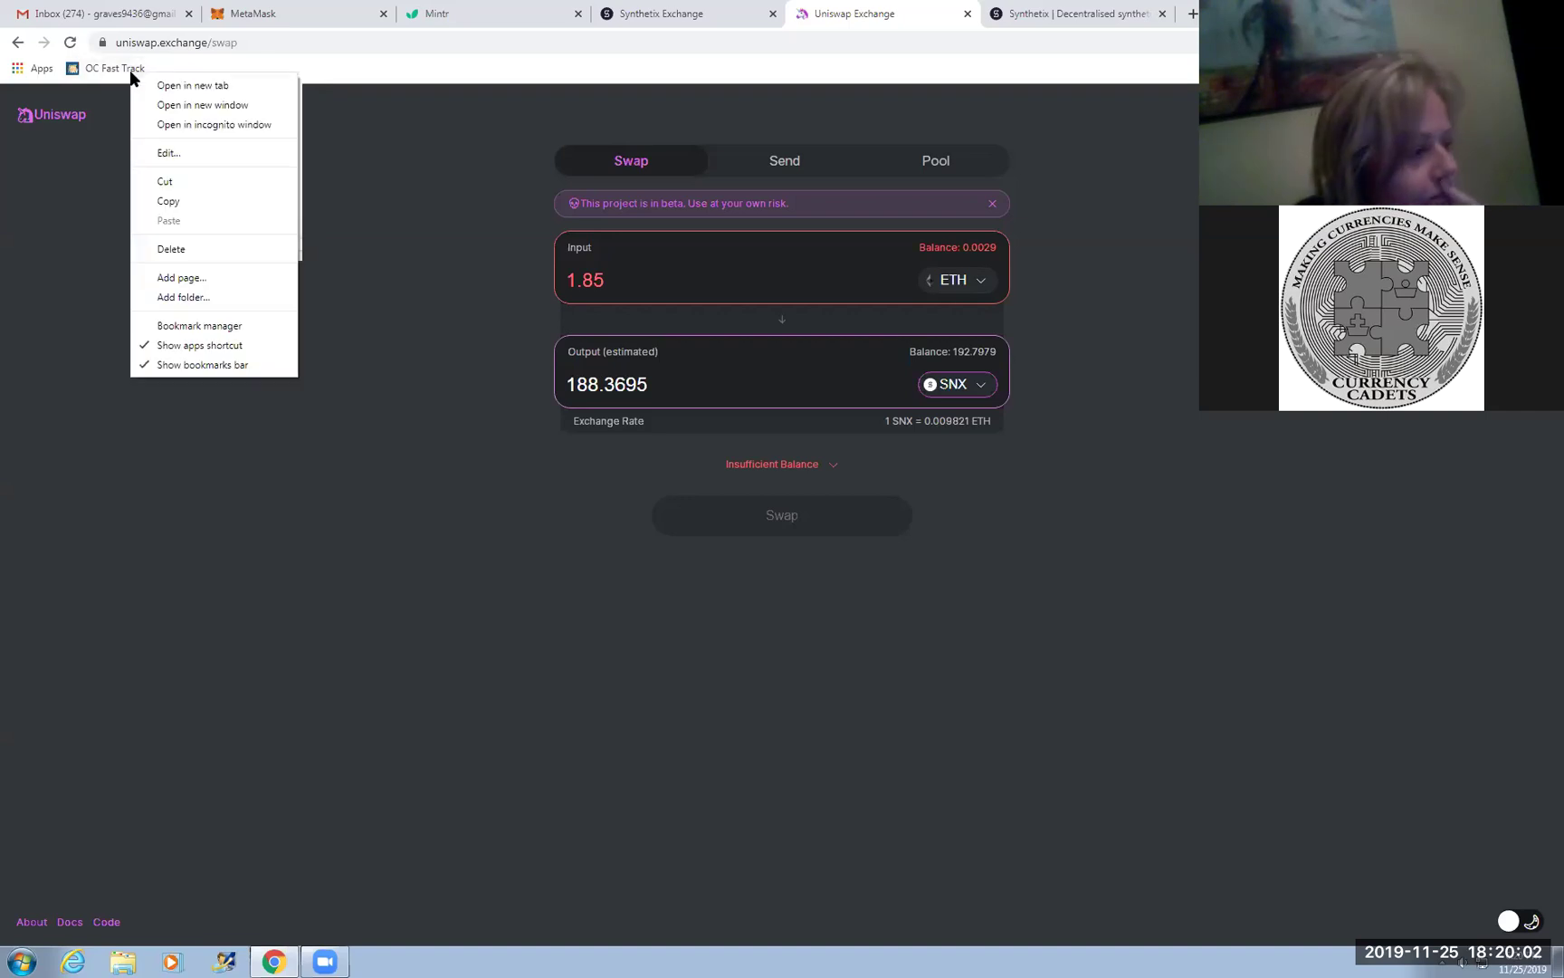
left_click(206, 252)
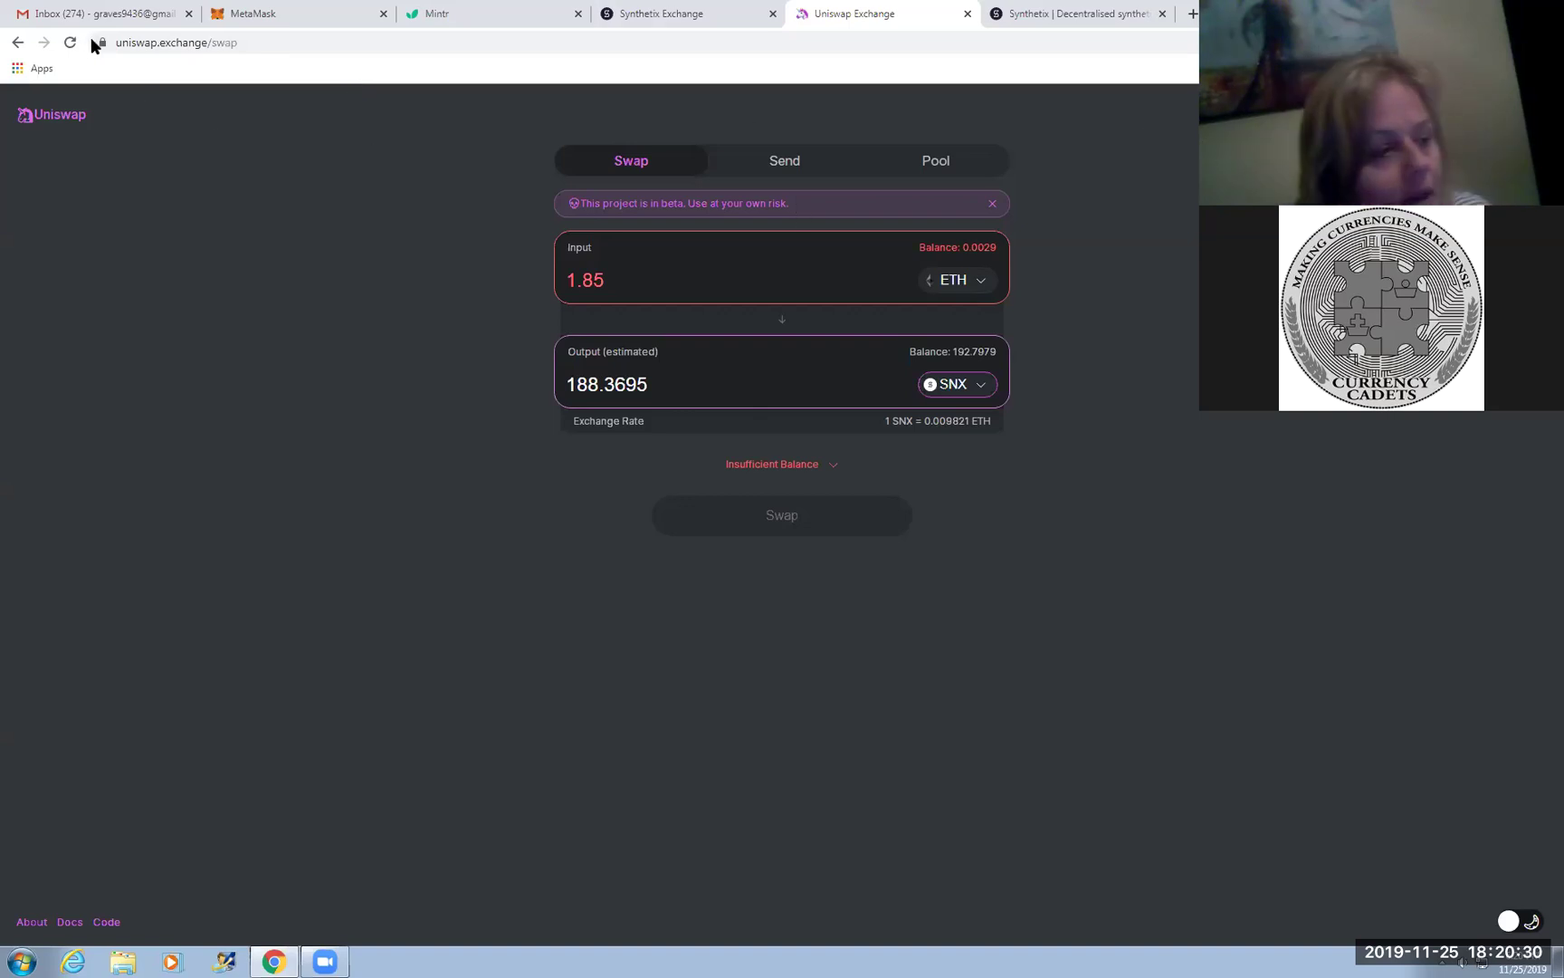
Bookmark the Uniswap Exchange and Mintr pages, check wallet SNX and sUSD balances, and close the Uniswap tab
left_click_drag(98, 43, 97, 80)
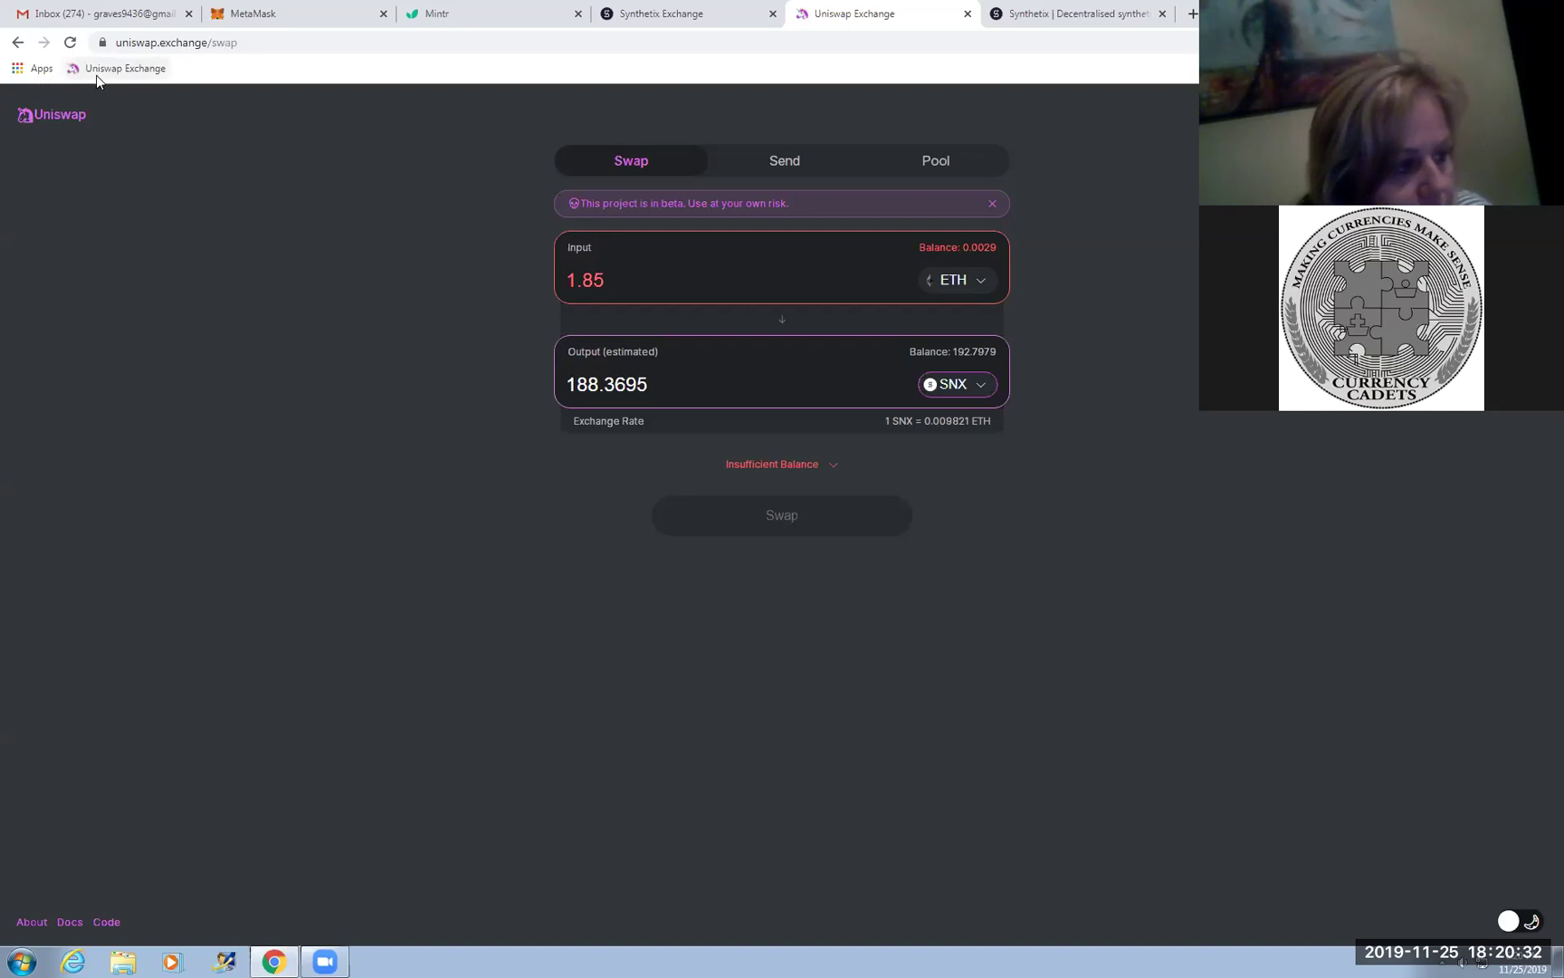
mouse_move(457, 18)
left_mouse_down()
mouse_move(210, 74)
mouse_move(433, 24)
left_mouse_up()
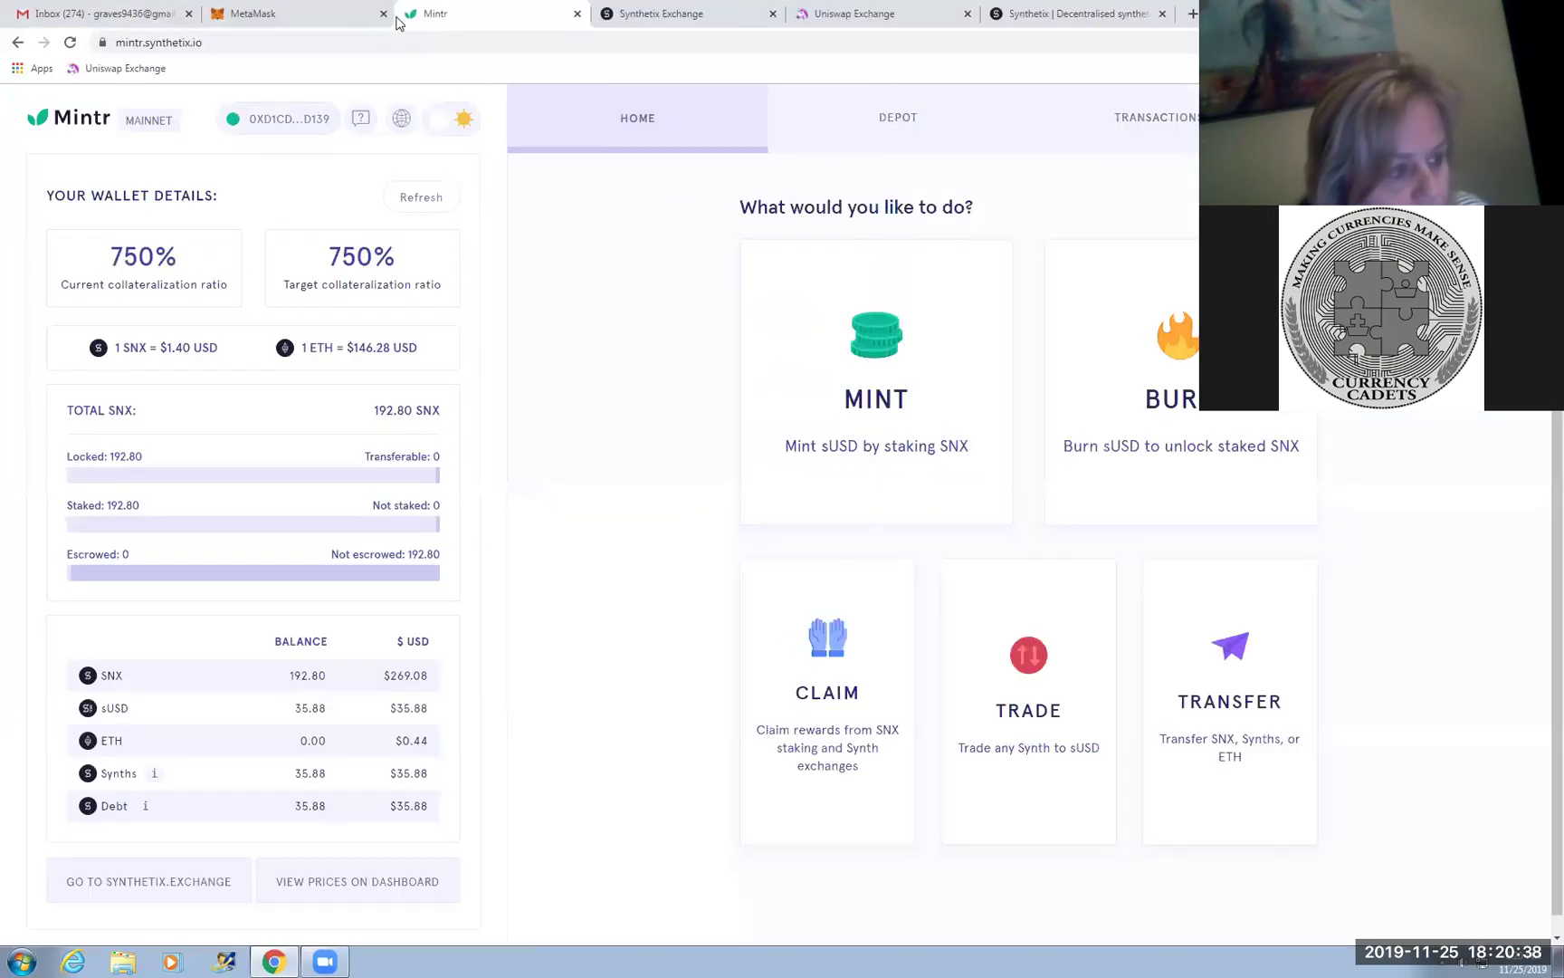
left_click_drag(102, 43, 186, 69)
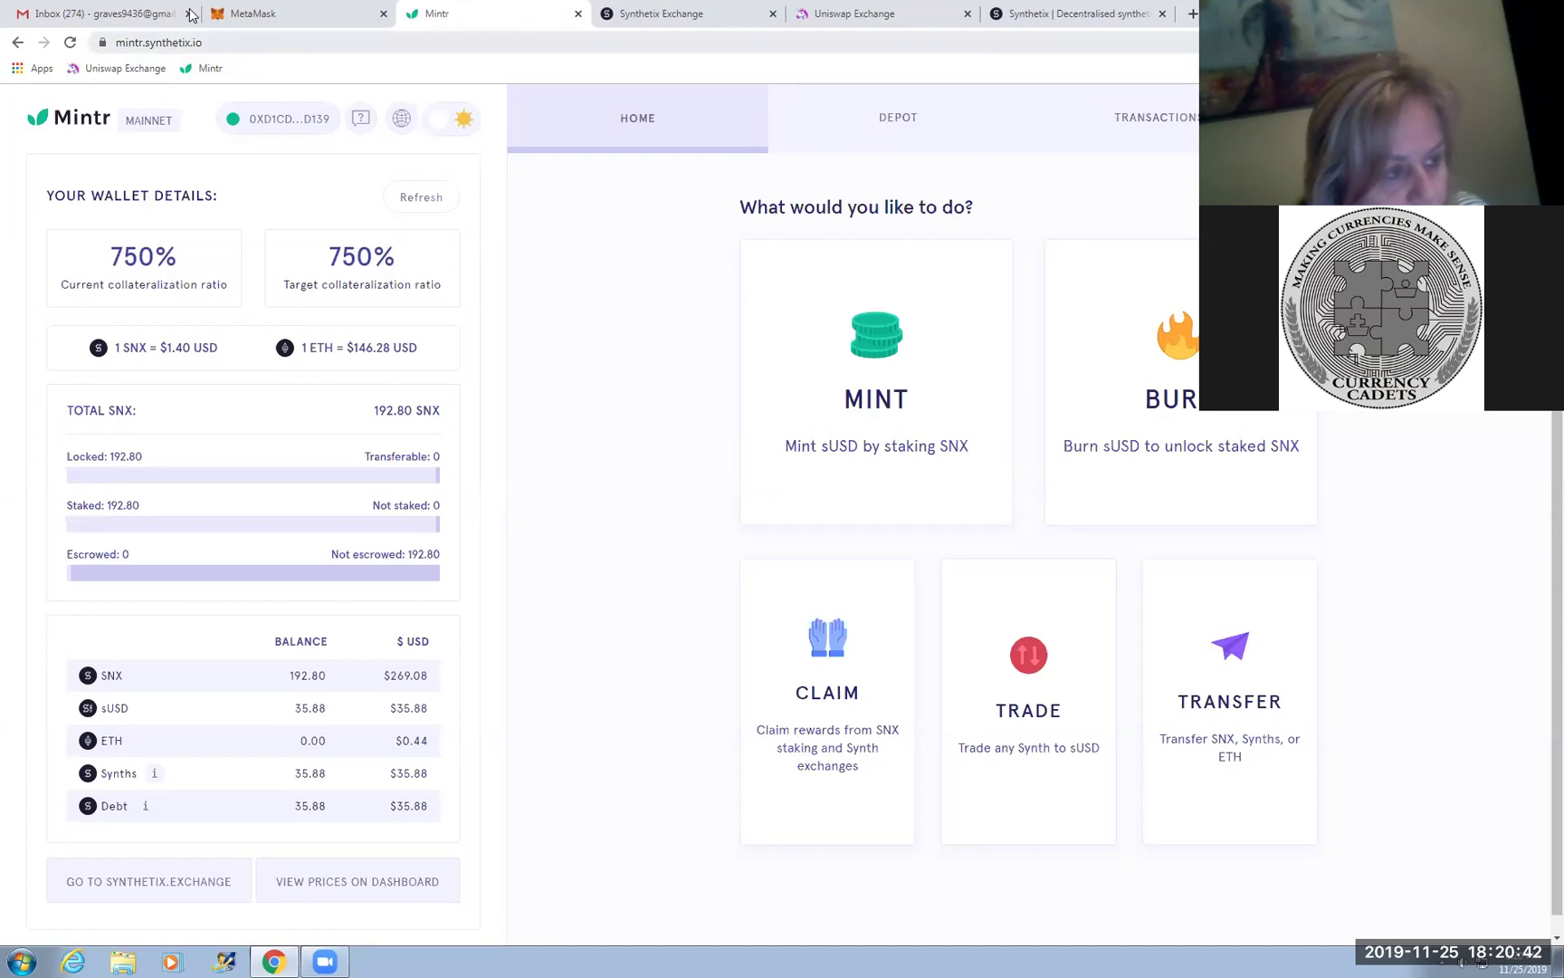
left_click(263, 24)
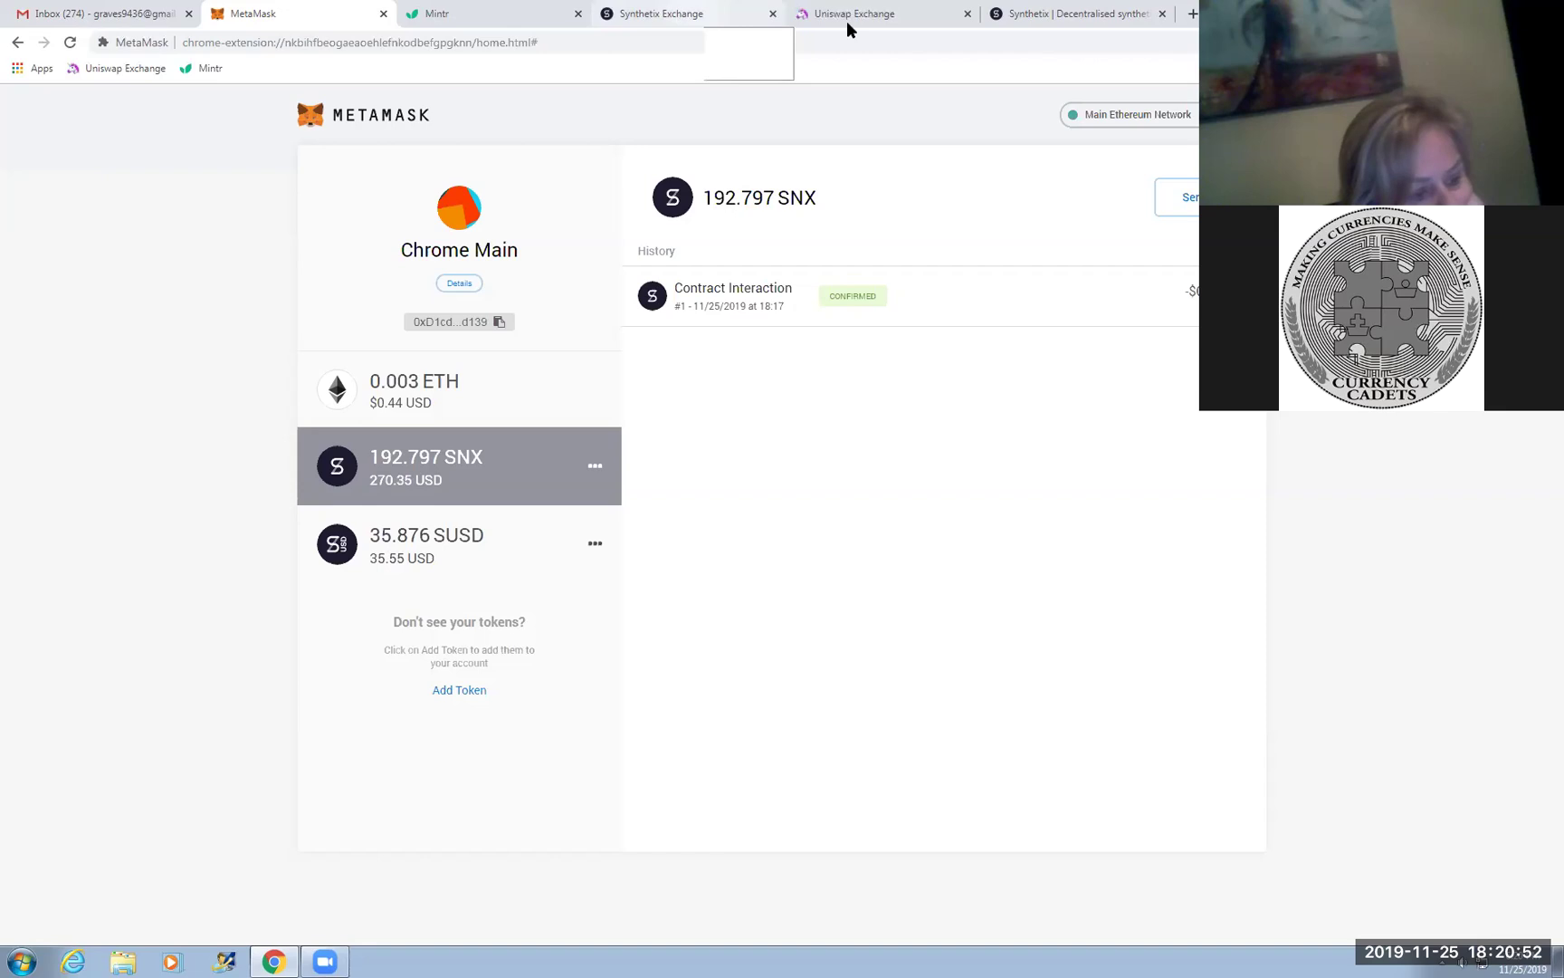
left_click(961, 24)
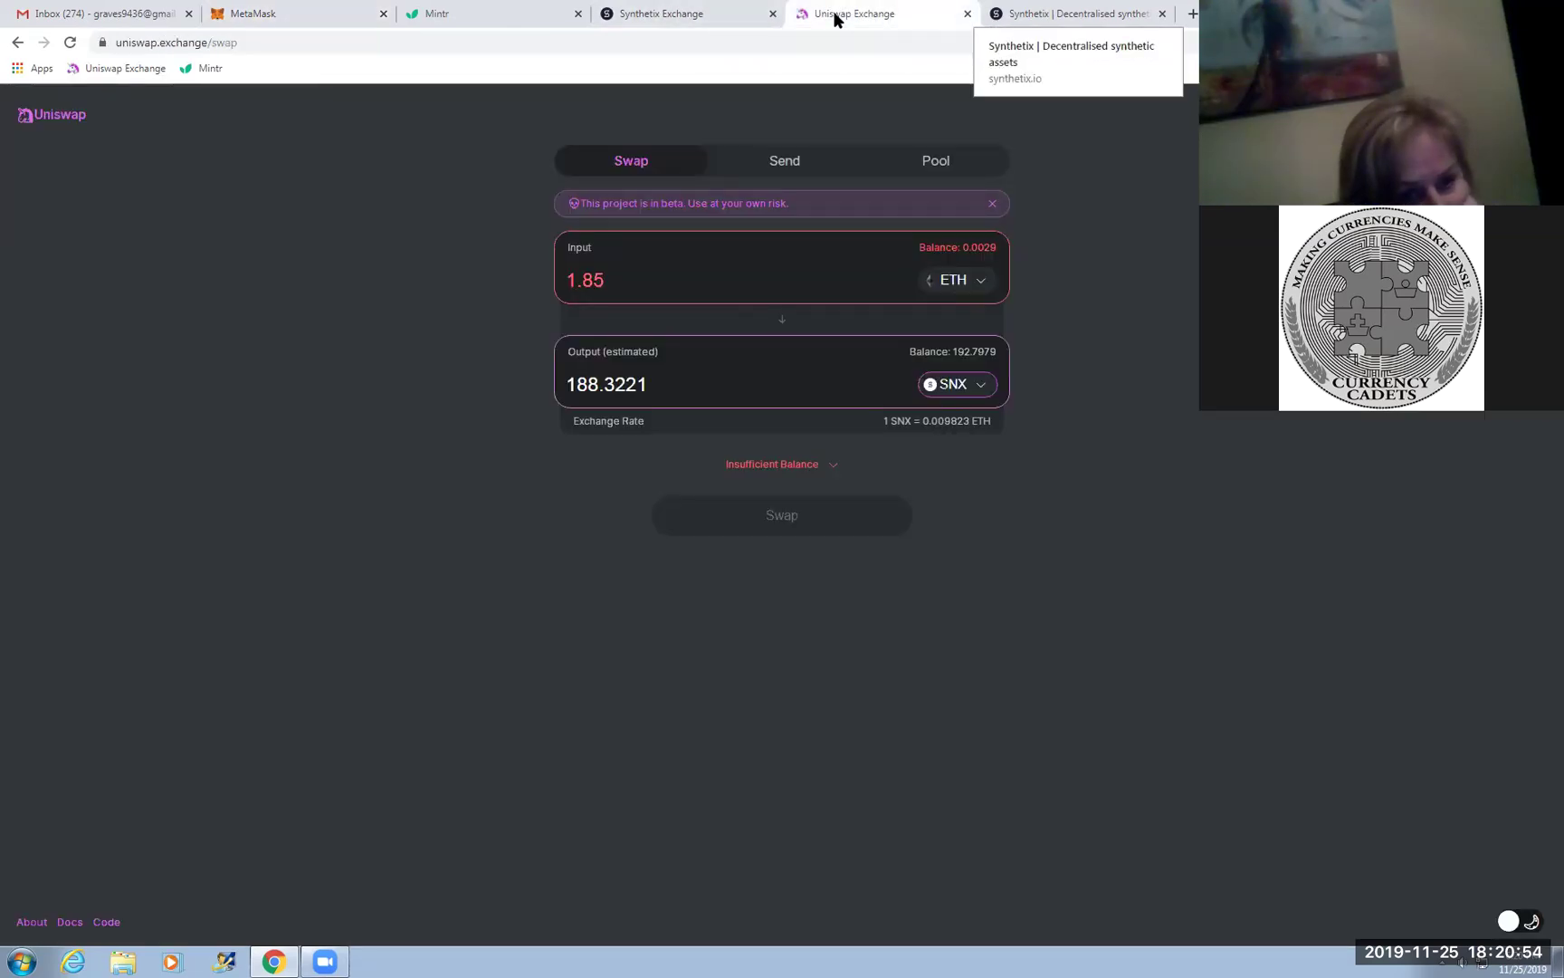
left_click(968, 15)
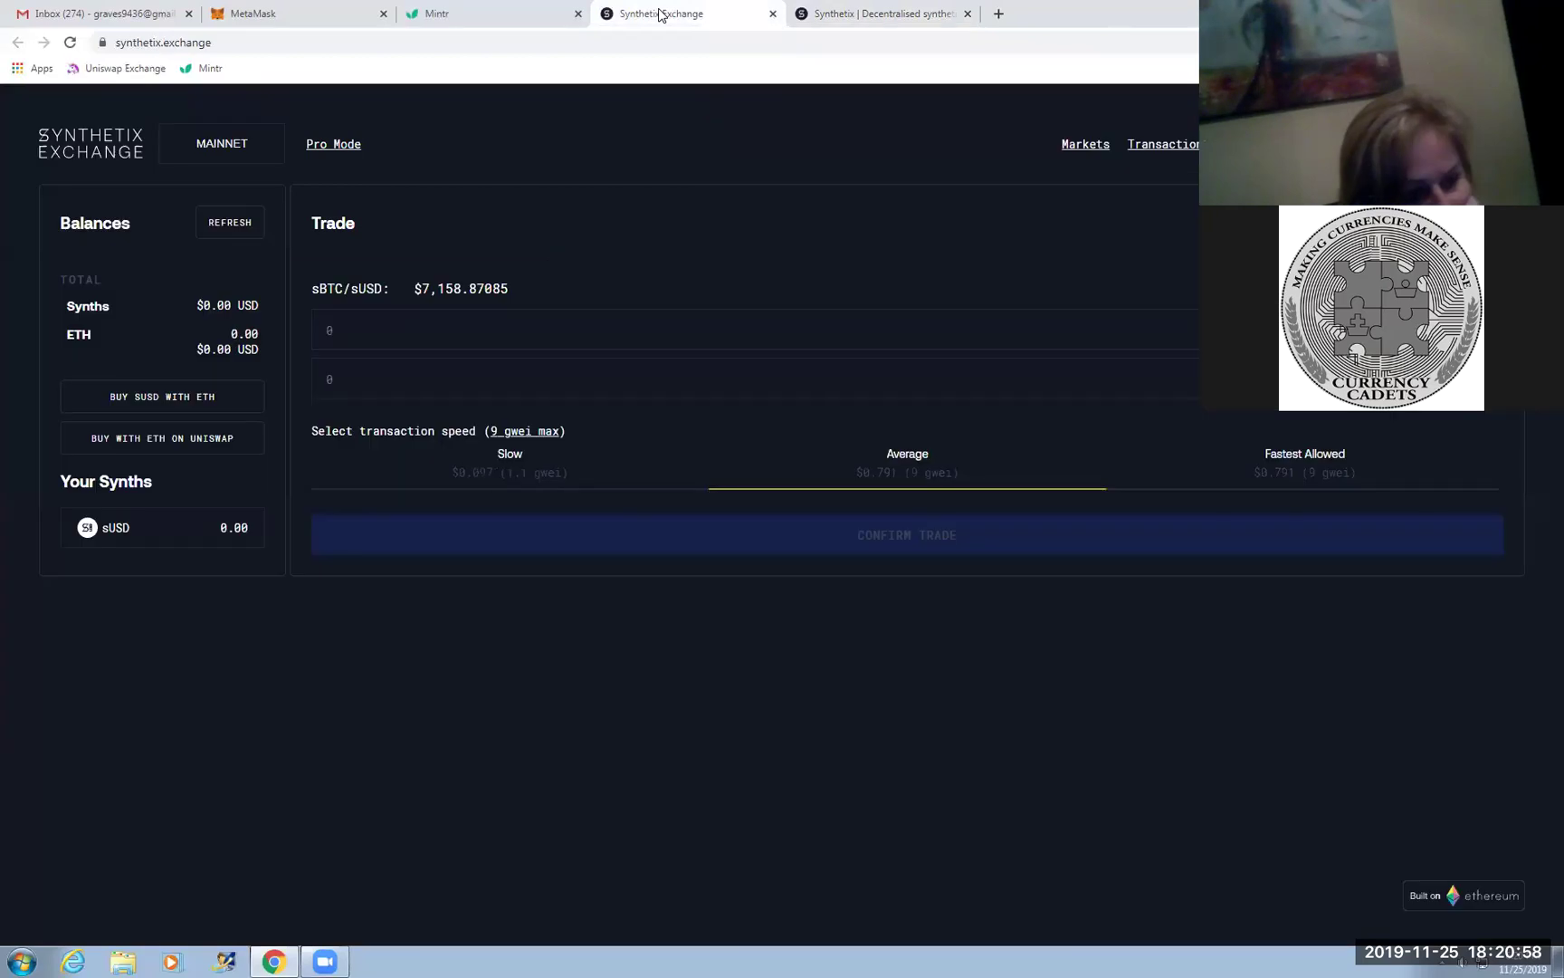
Bookmark Synthetix Exchange and Synthetix, move Synthetix to the front of the bar, then return to Gmail
mouse_move(105, 42)
left_mouse_down()
mouse_move(118, 62)
mouse_move(298, 68)
left_mouse_up()
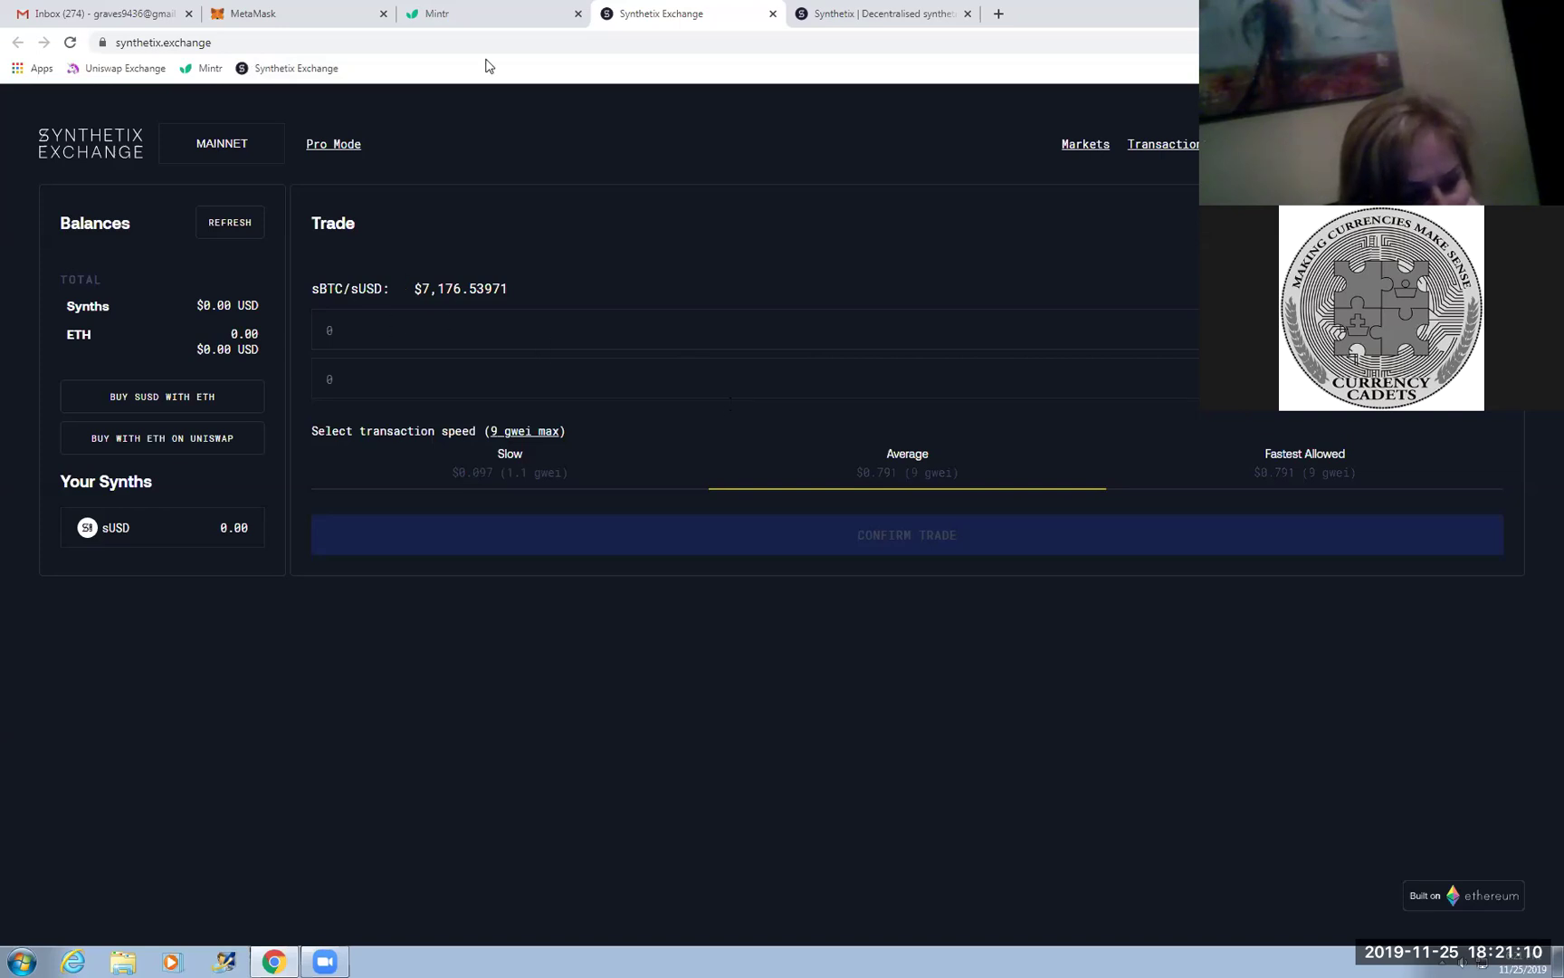
left_click(840, 14)
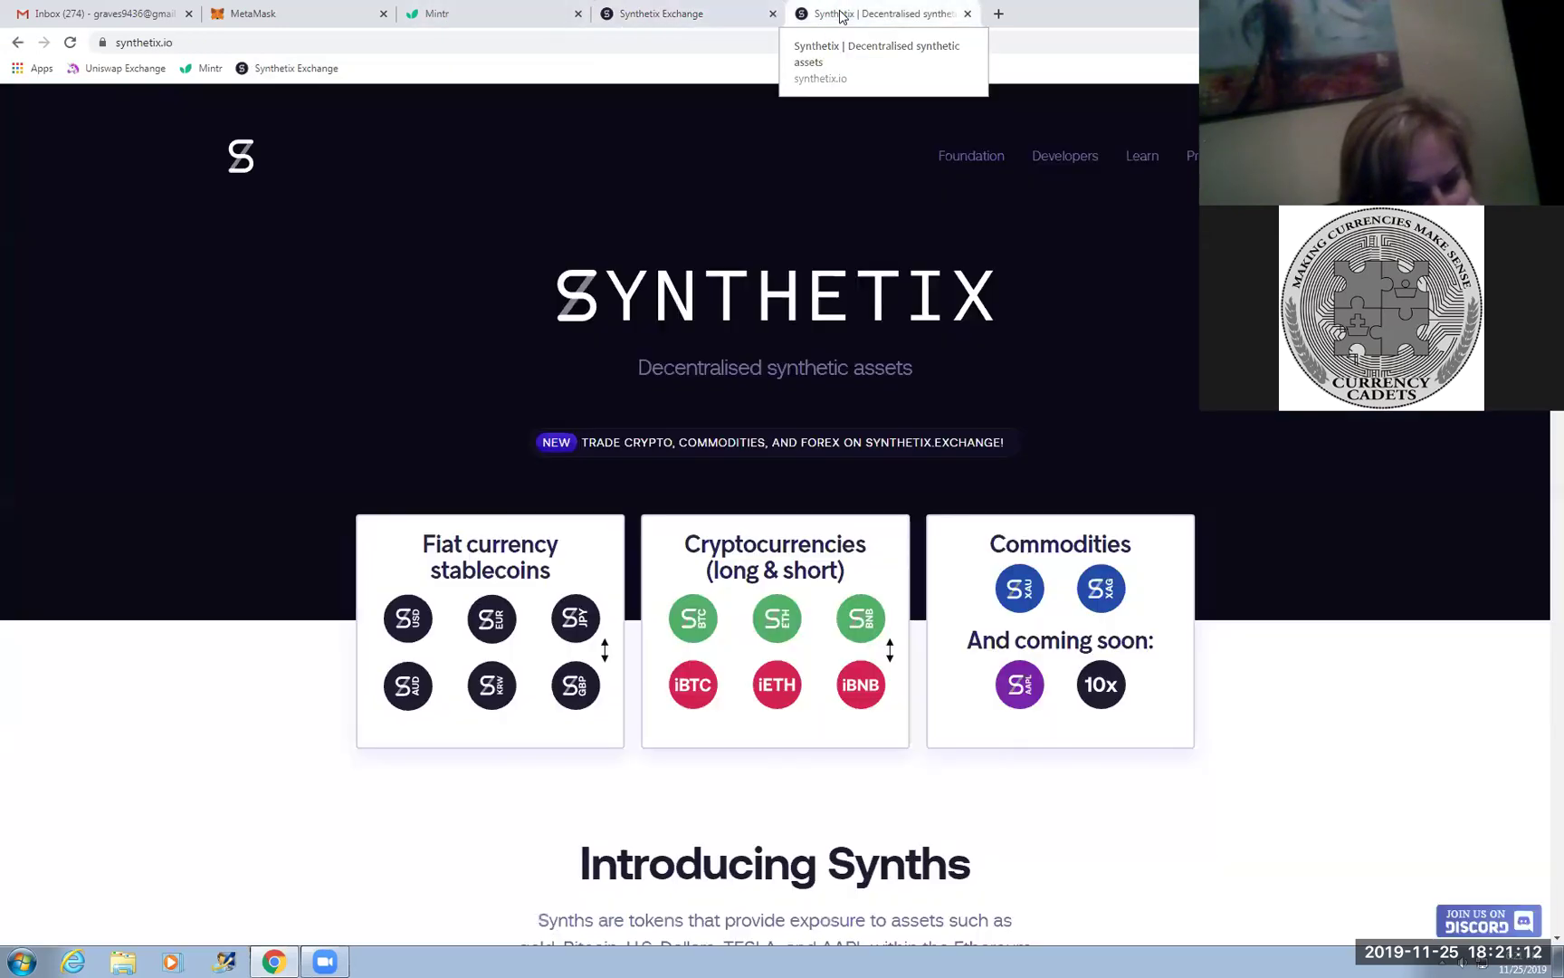
left_click_drag(102, 43, 369, 71)
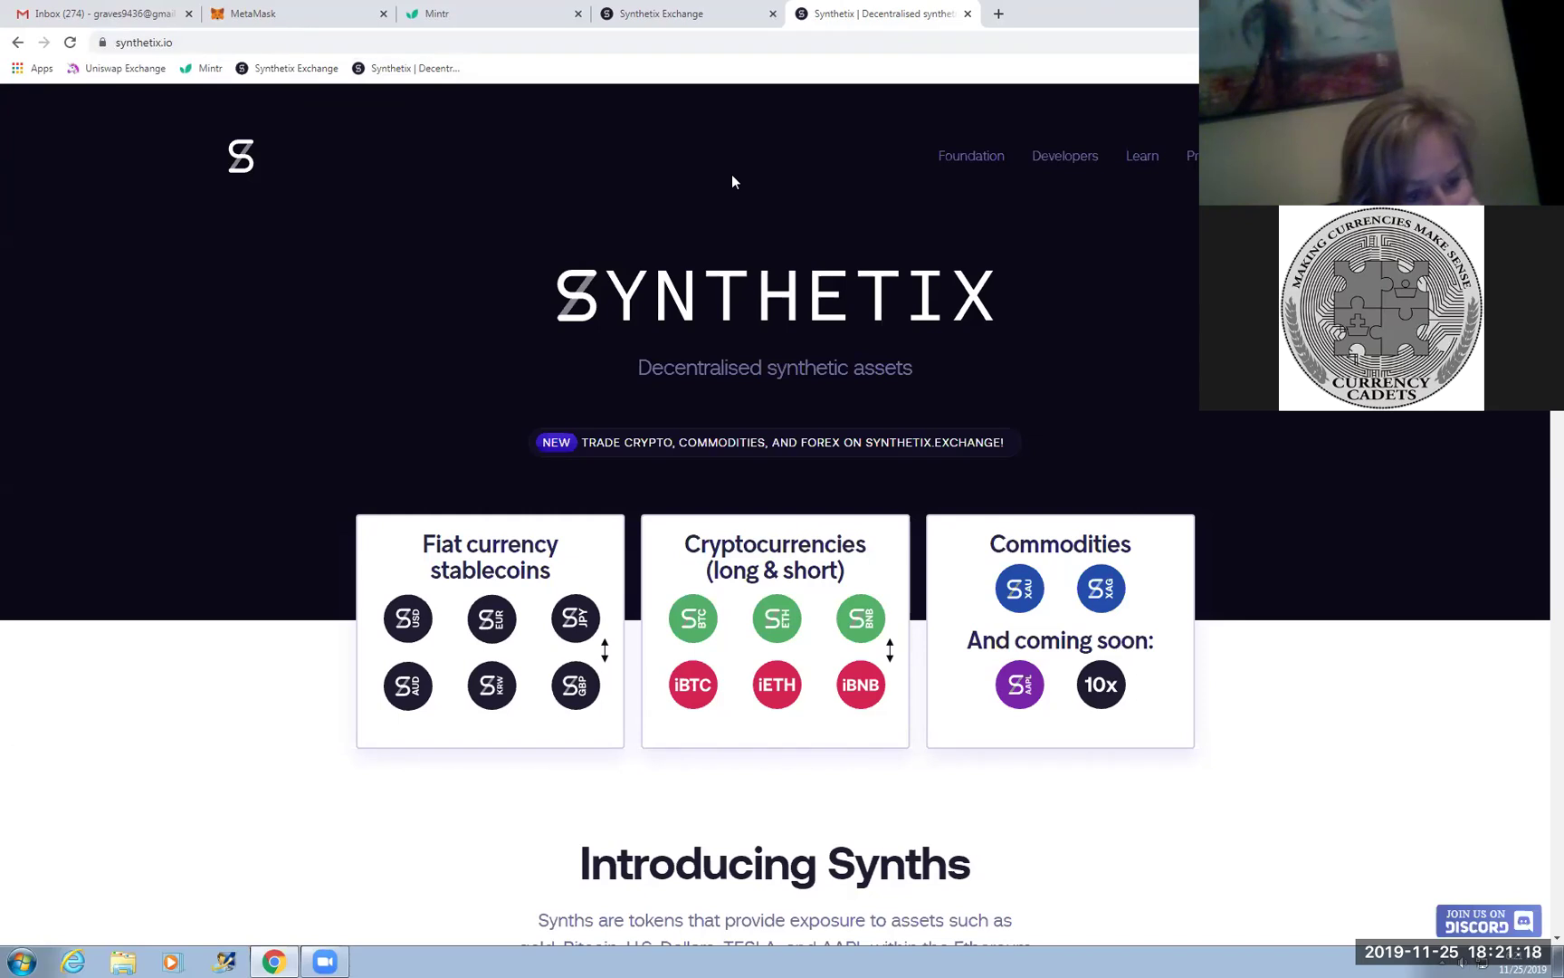
left_click_drag(359, 70, 81, 72)
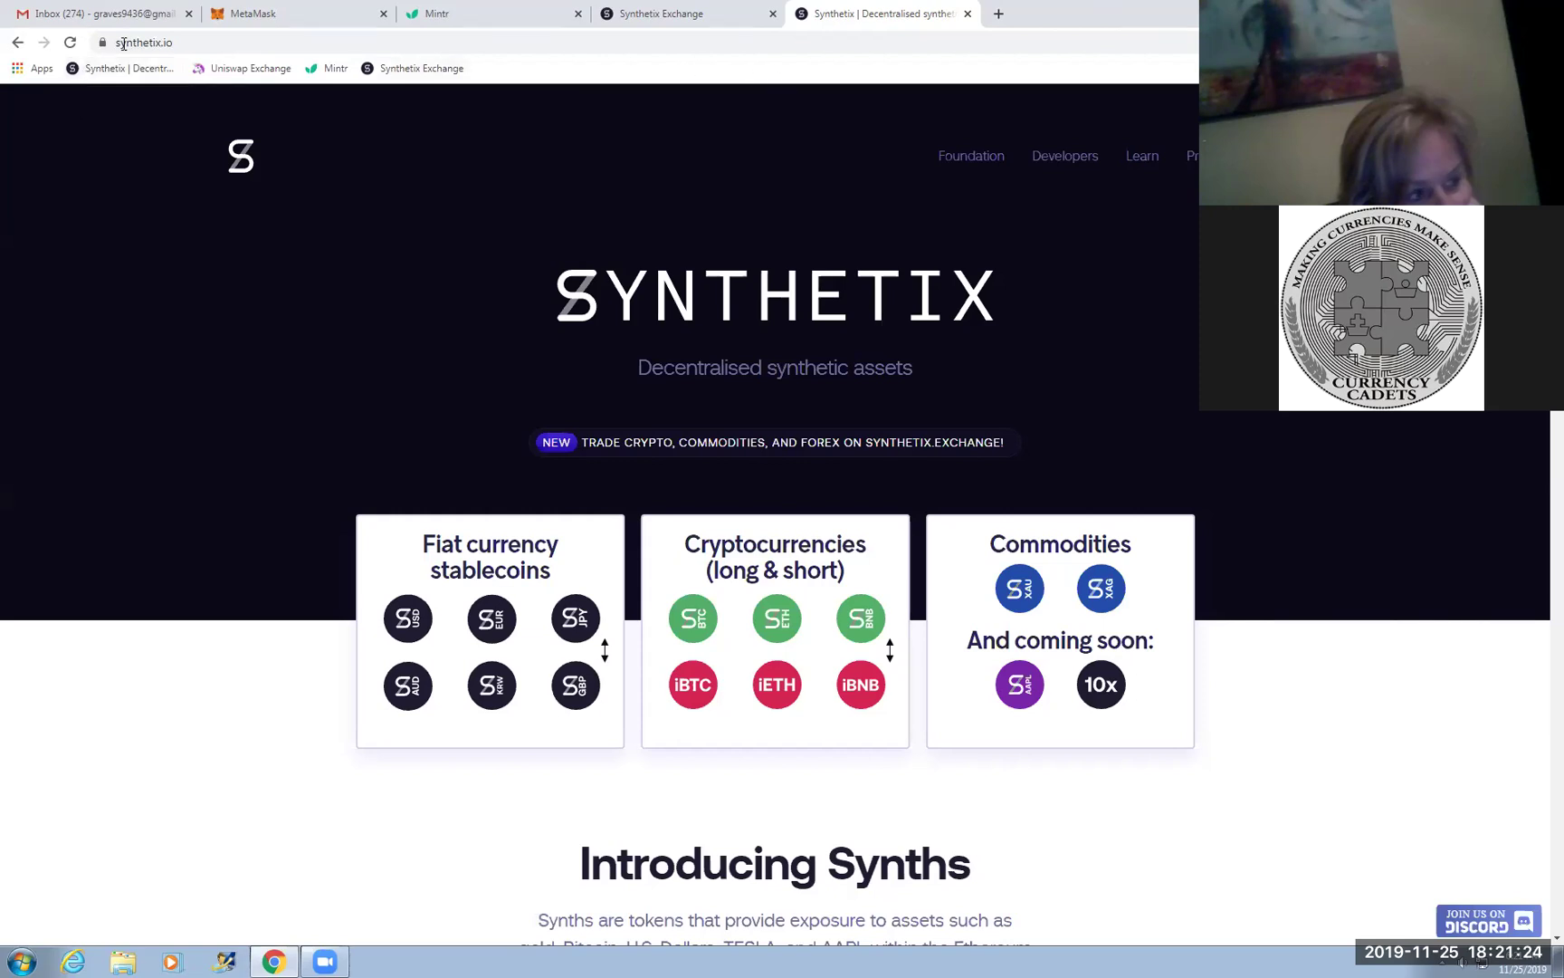
left_click(90, 14)
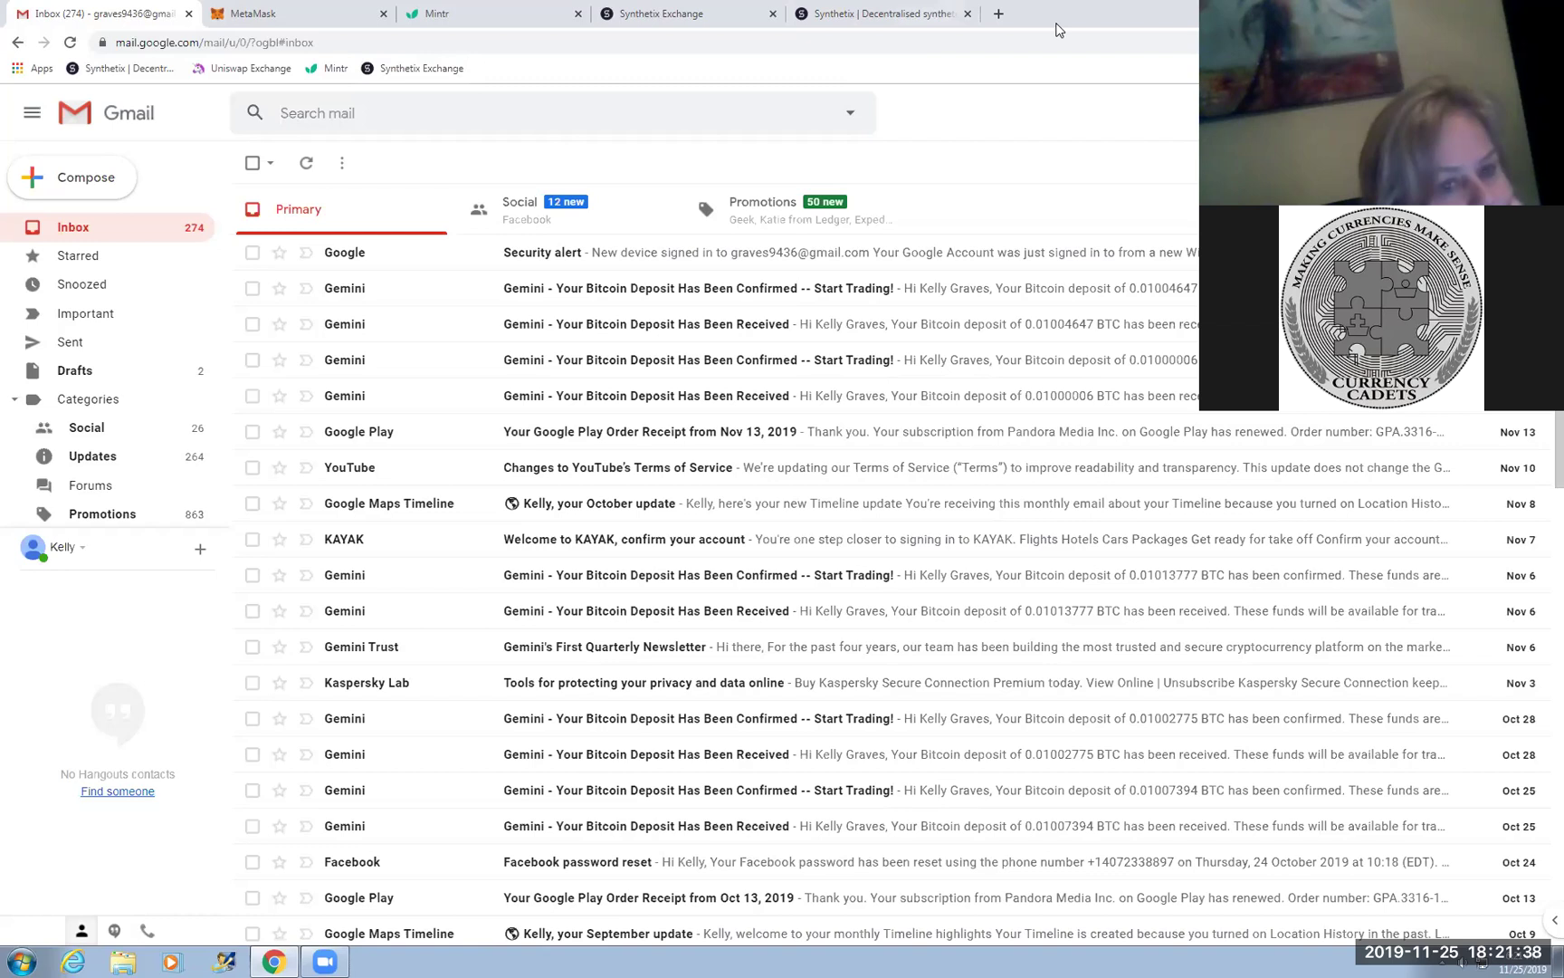
Search Google for 'gemini.com' in a new tab
left_click(1000, 15)
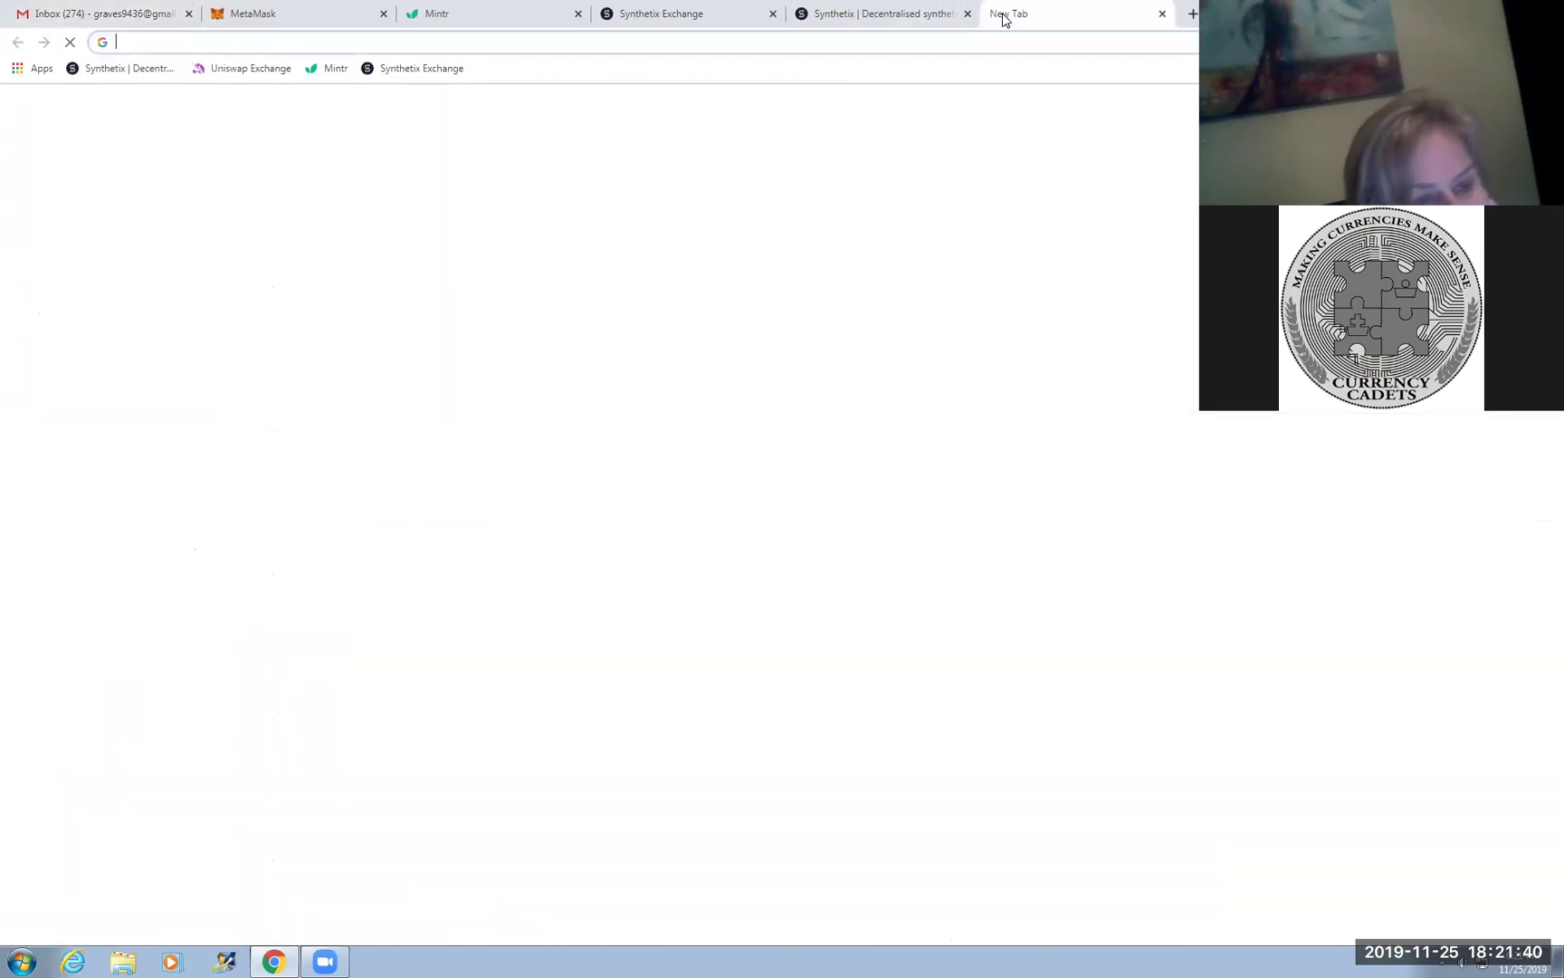
type("g")
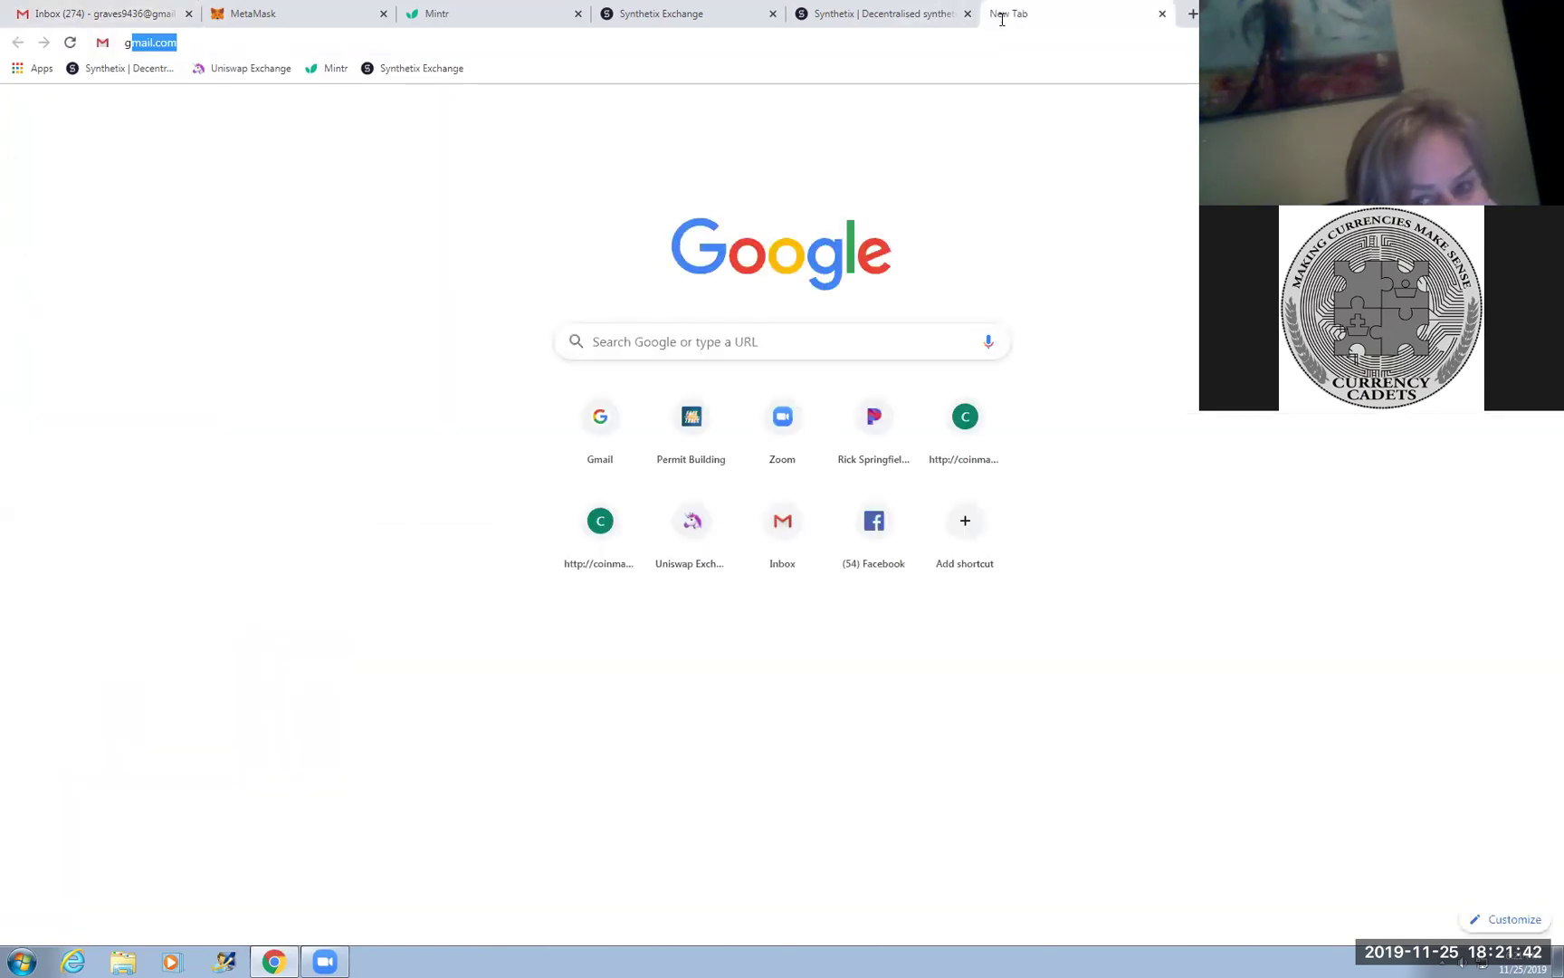
type("emini")
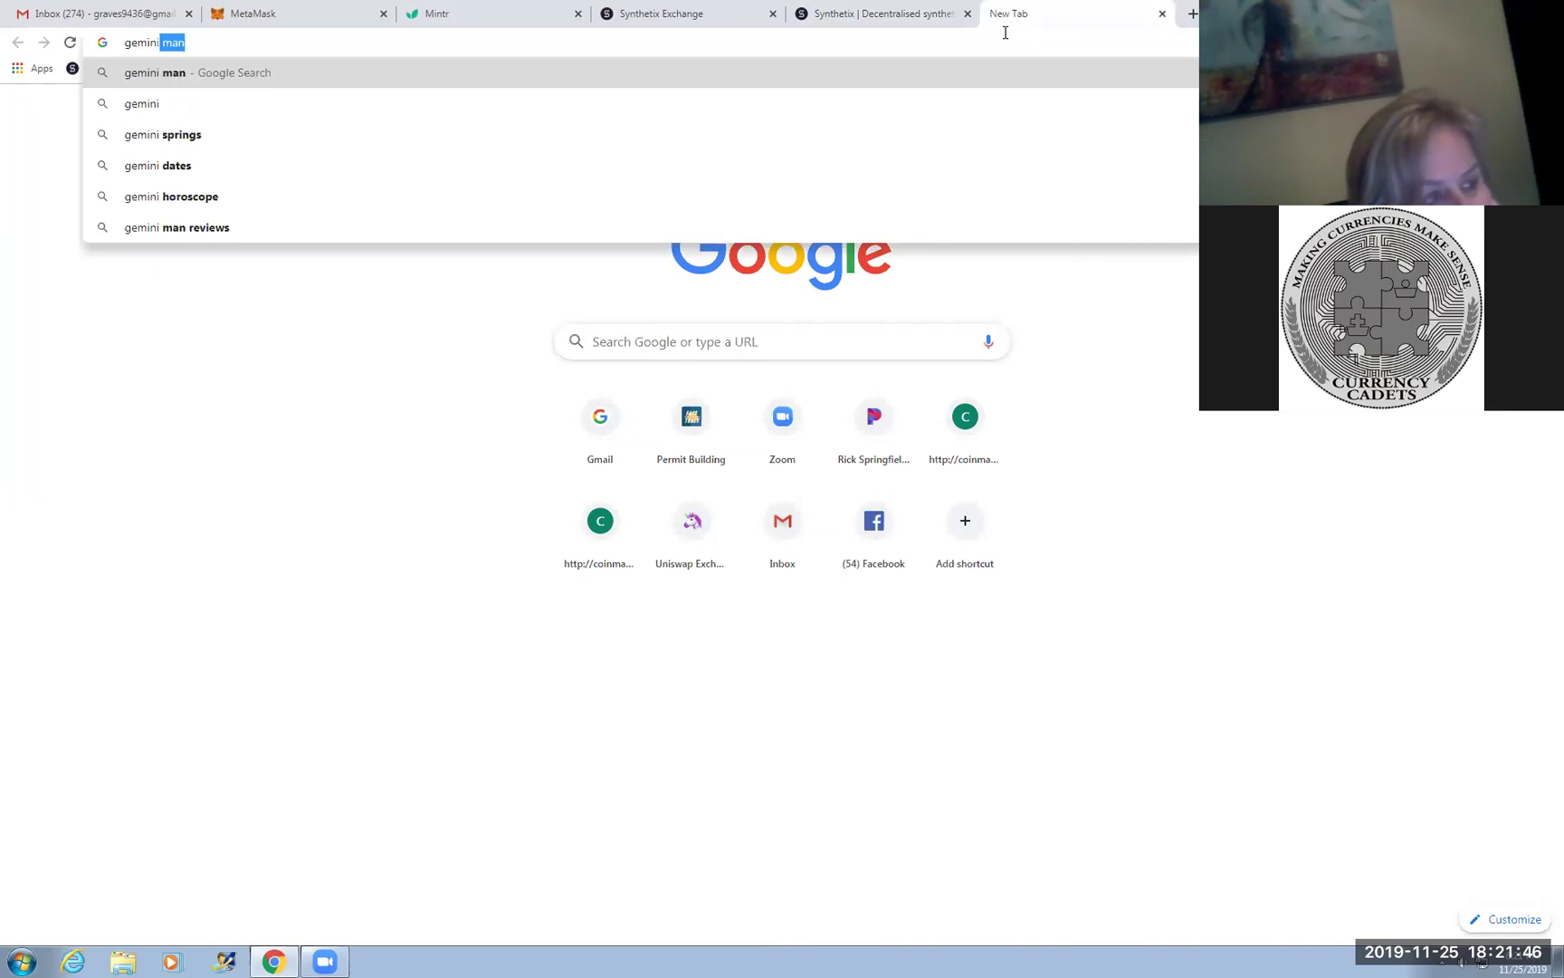
left_click(167, 104)
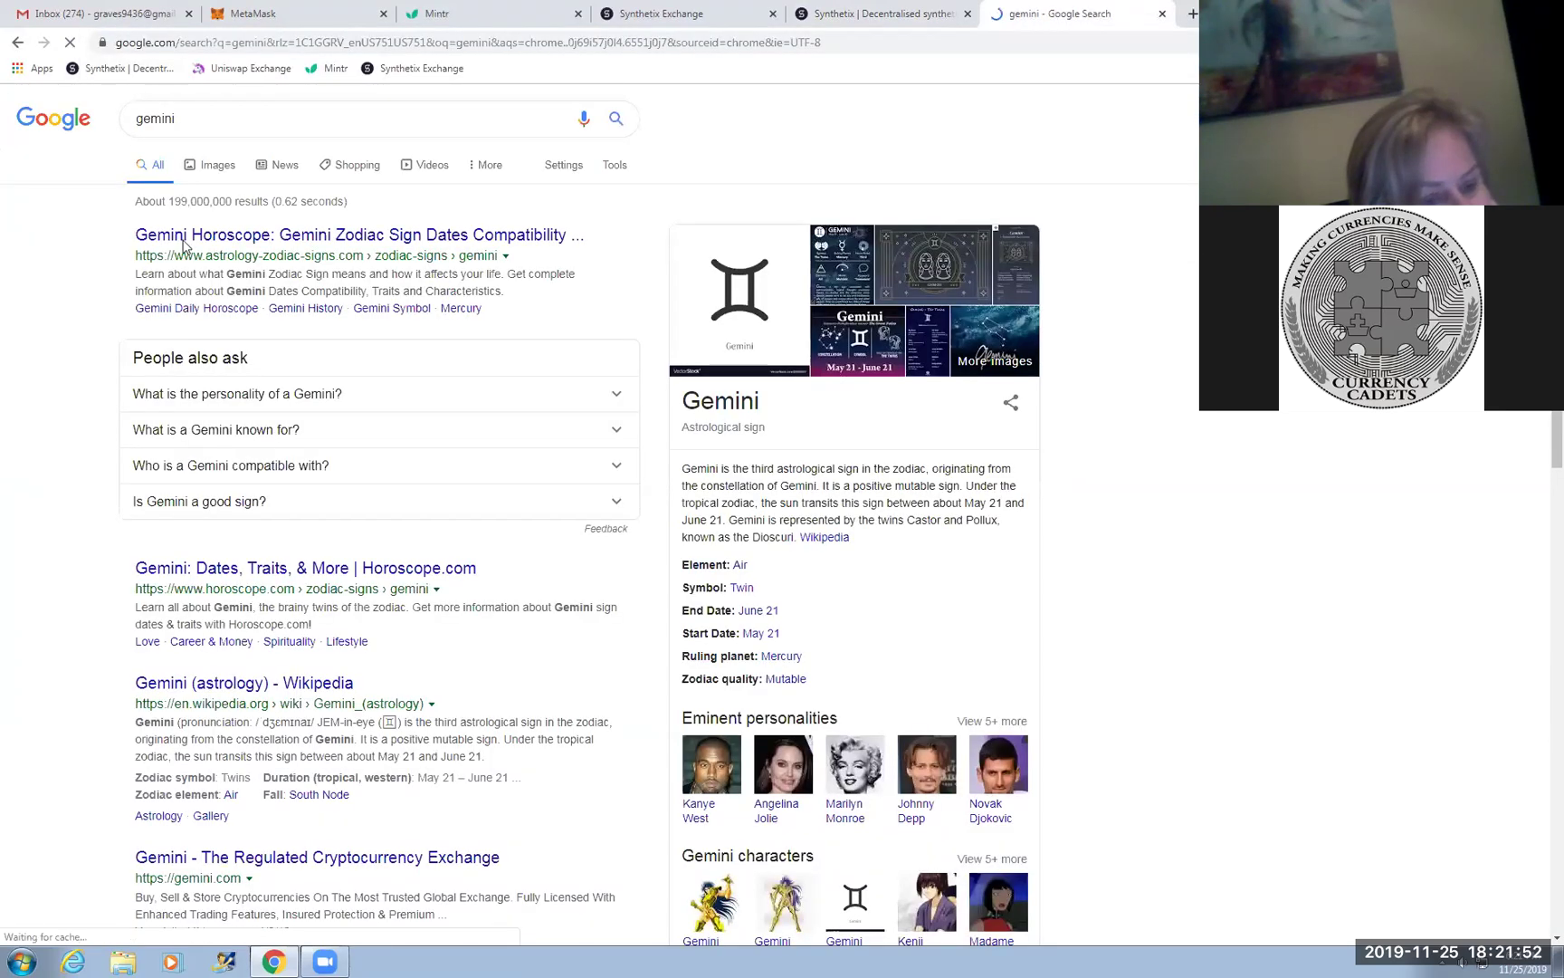
left_click(196, 121)
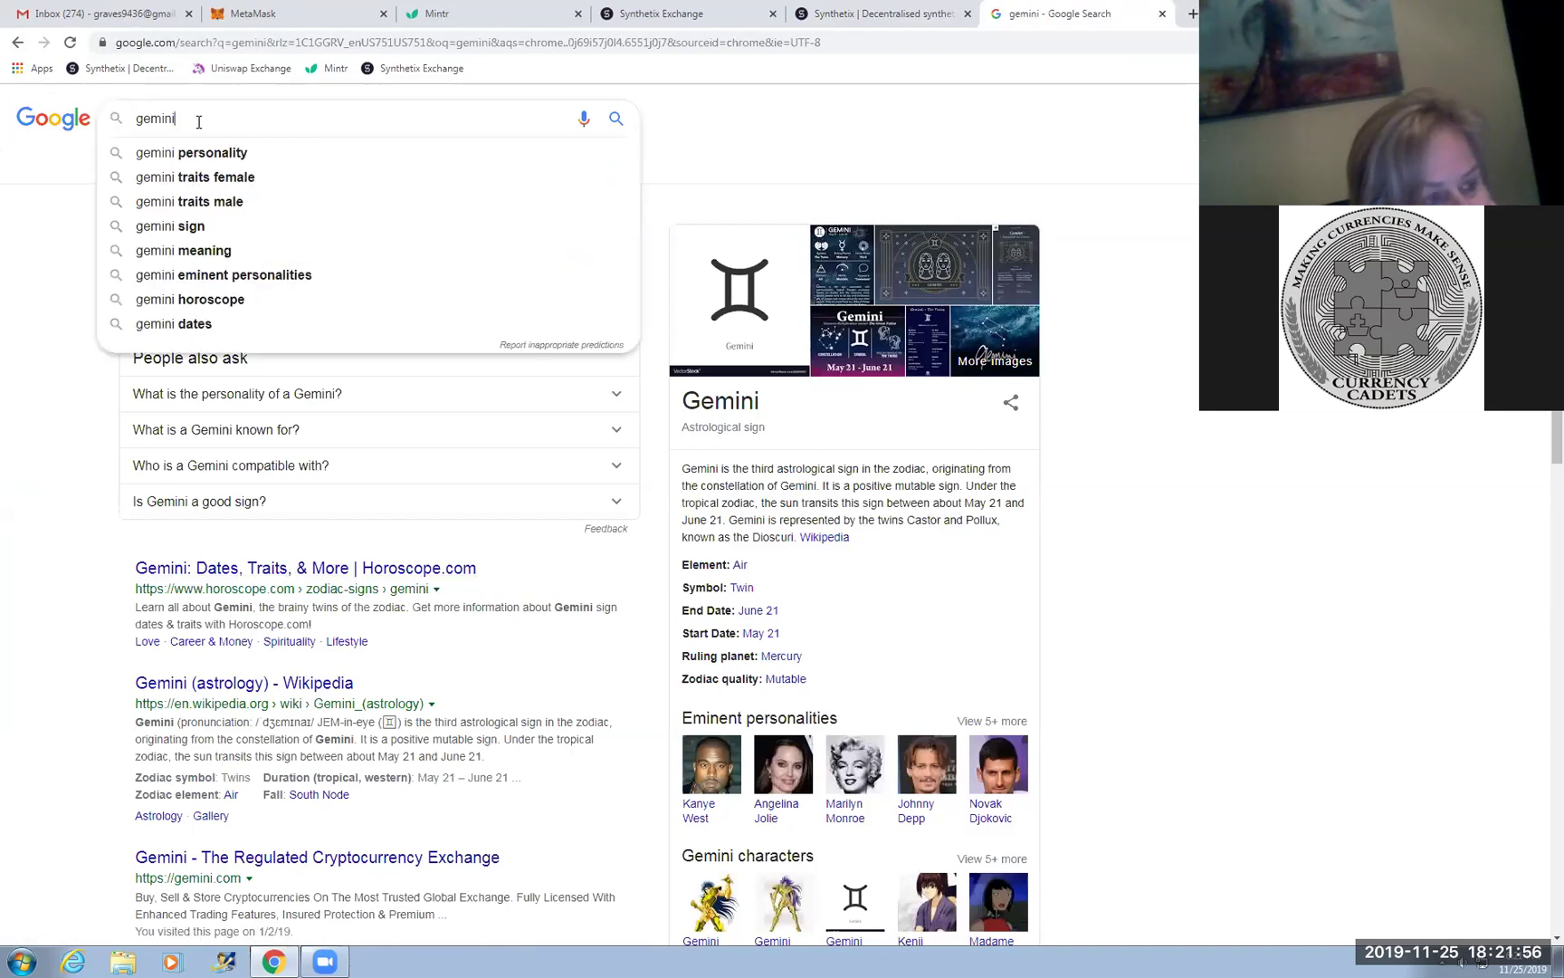
type(".com")
key("Return")
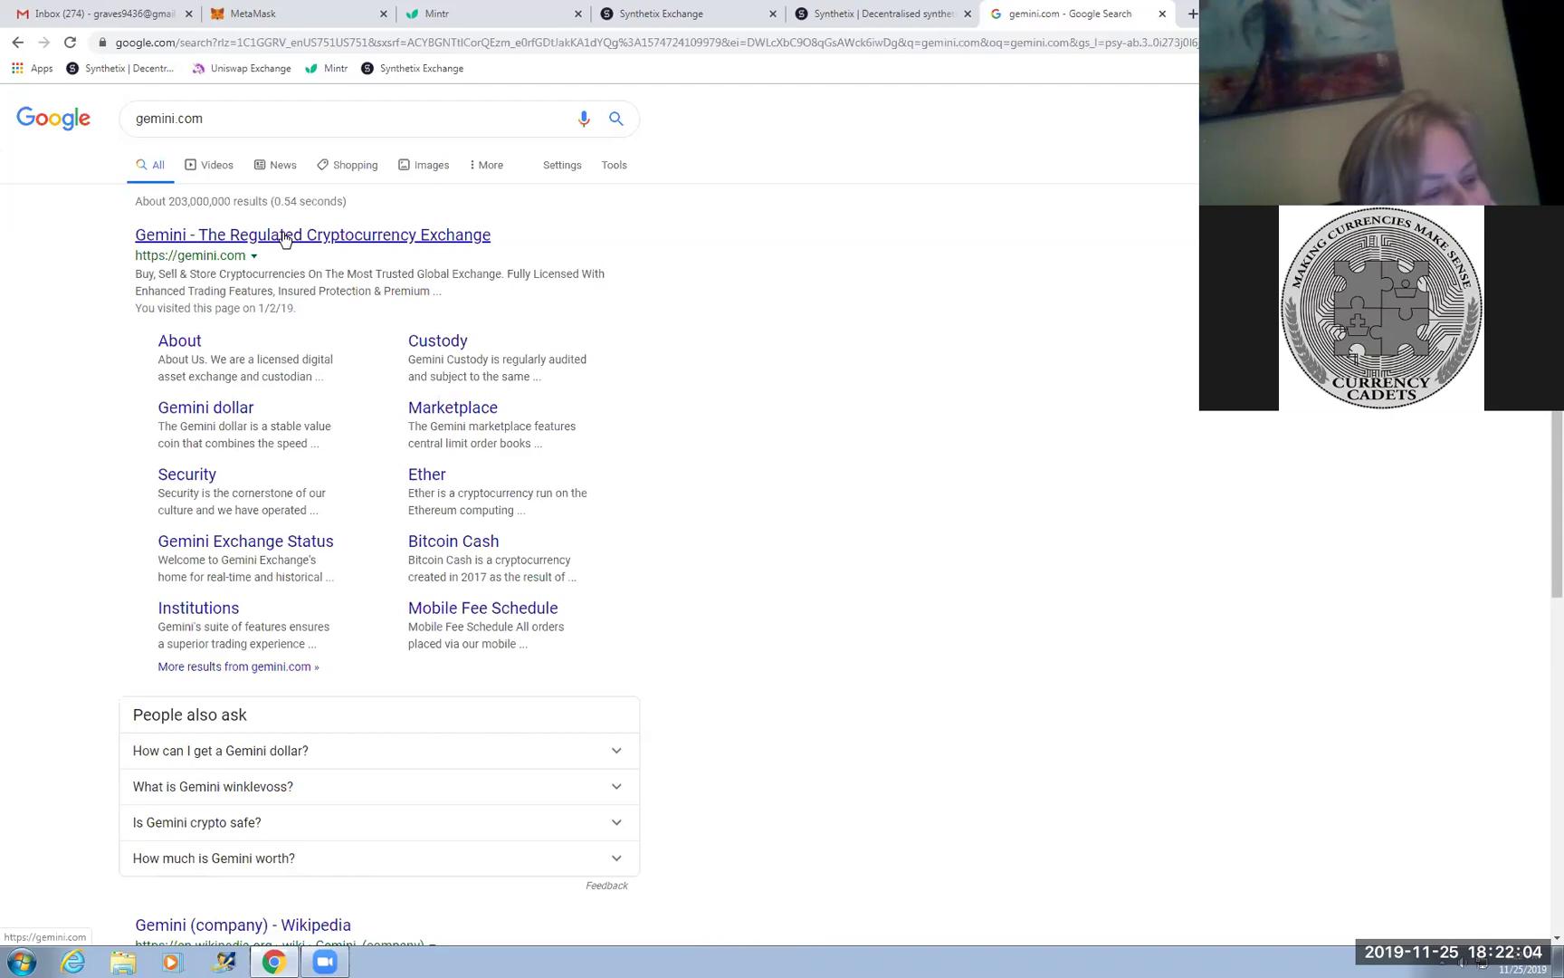
Open the Gemini exchange site, dismiss its cookie notice and go to Sign In
left_click(284, 237)
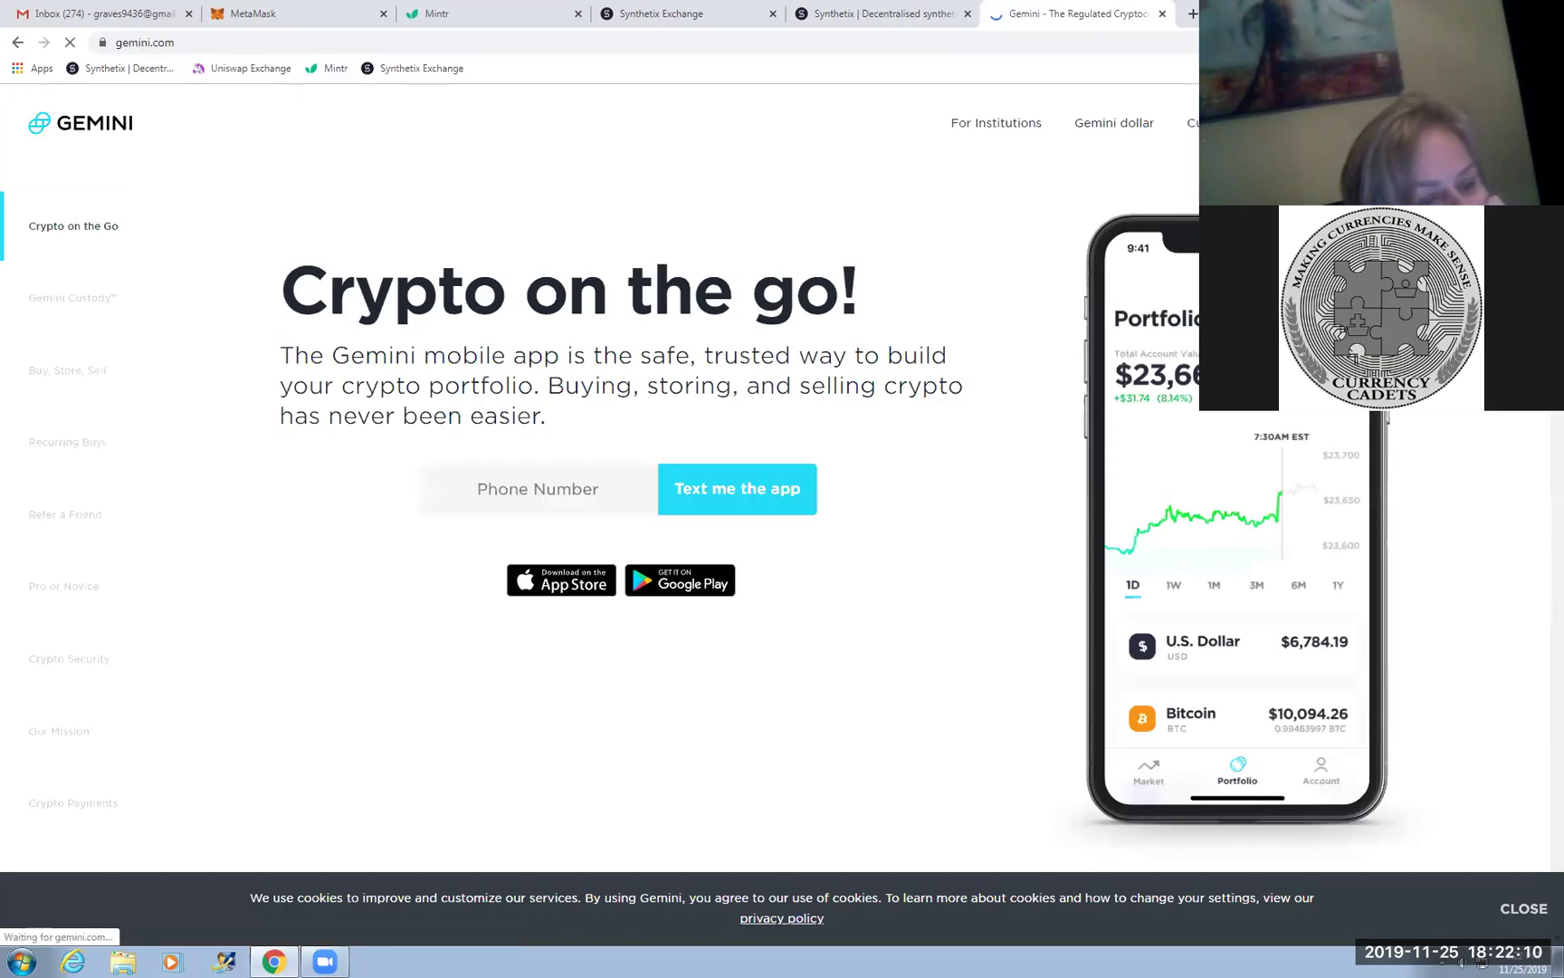
left_click(1525, 909)
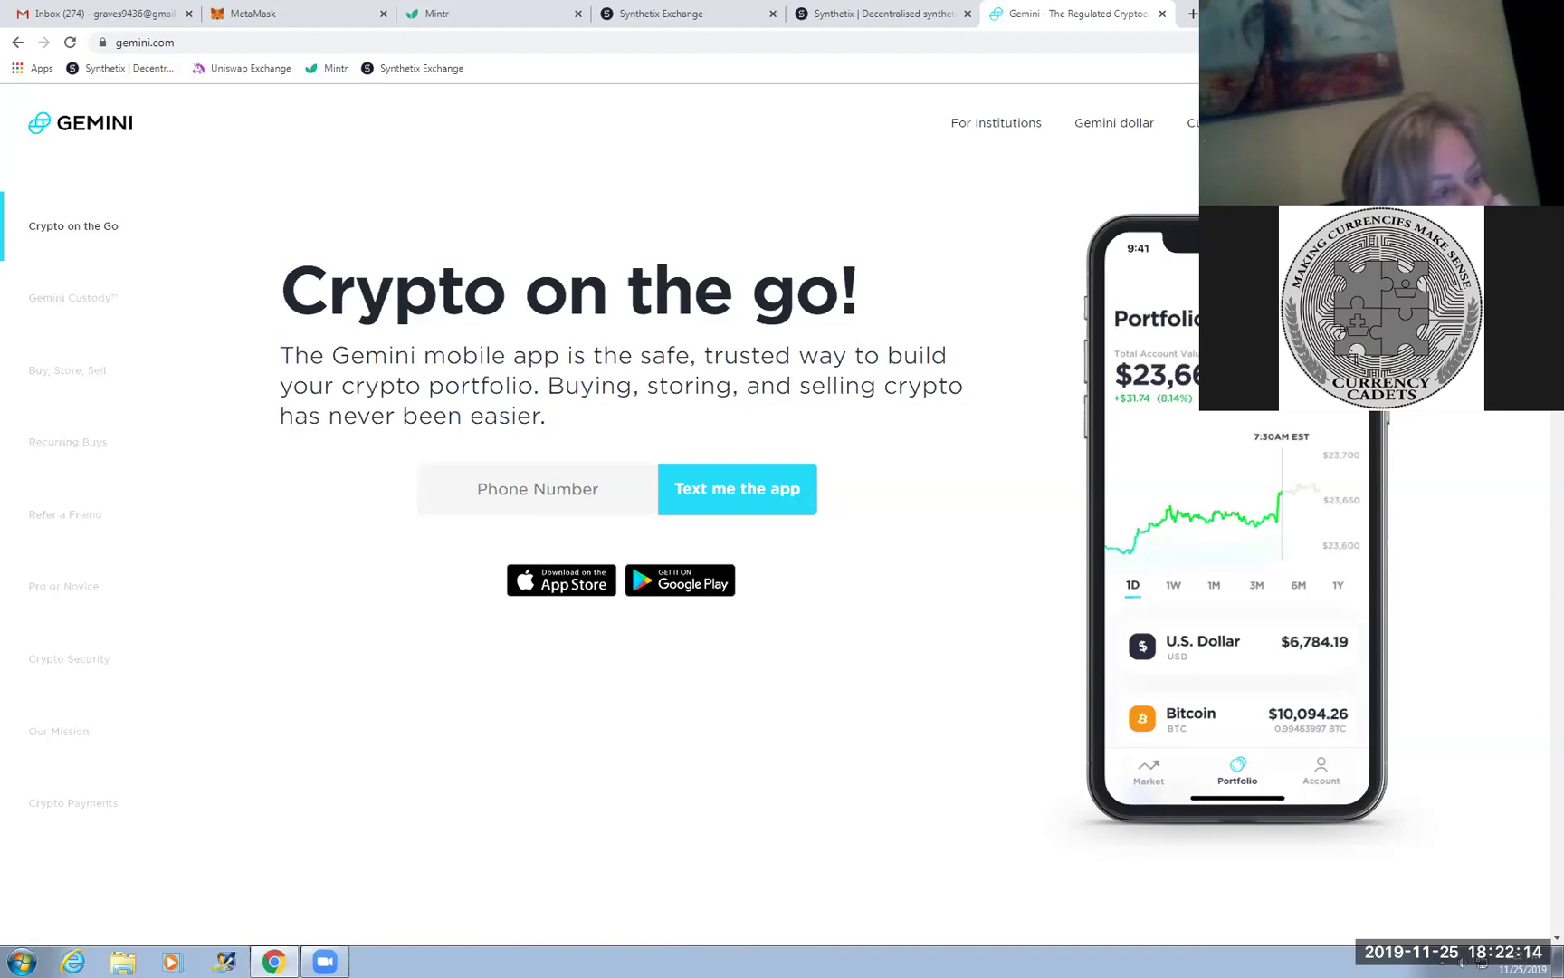
left_click(1385, 123)
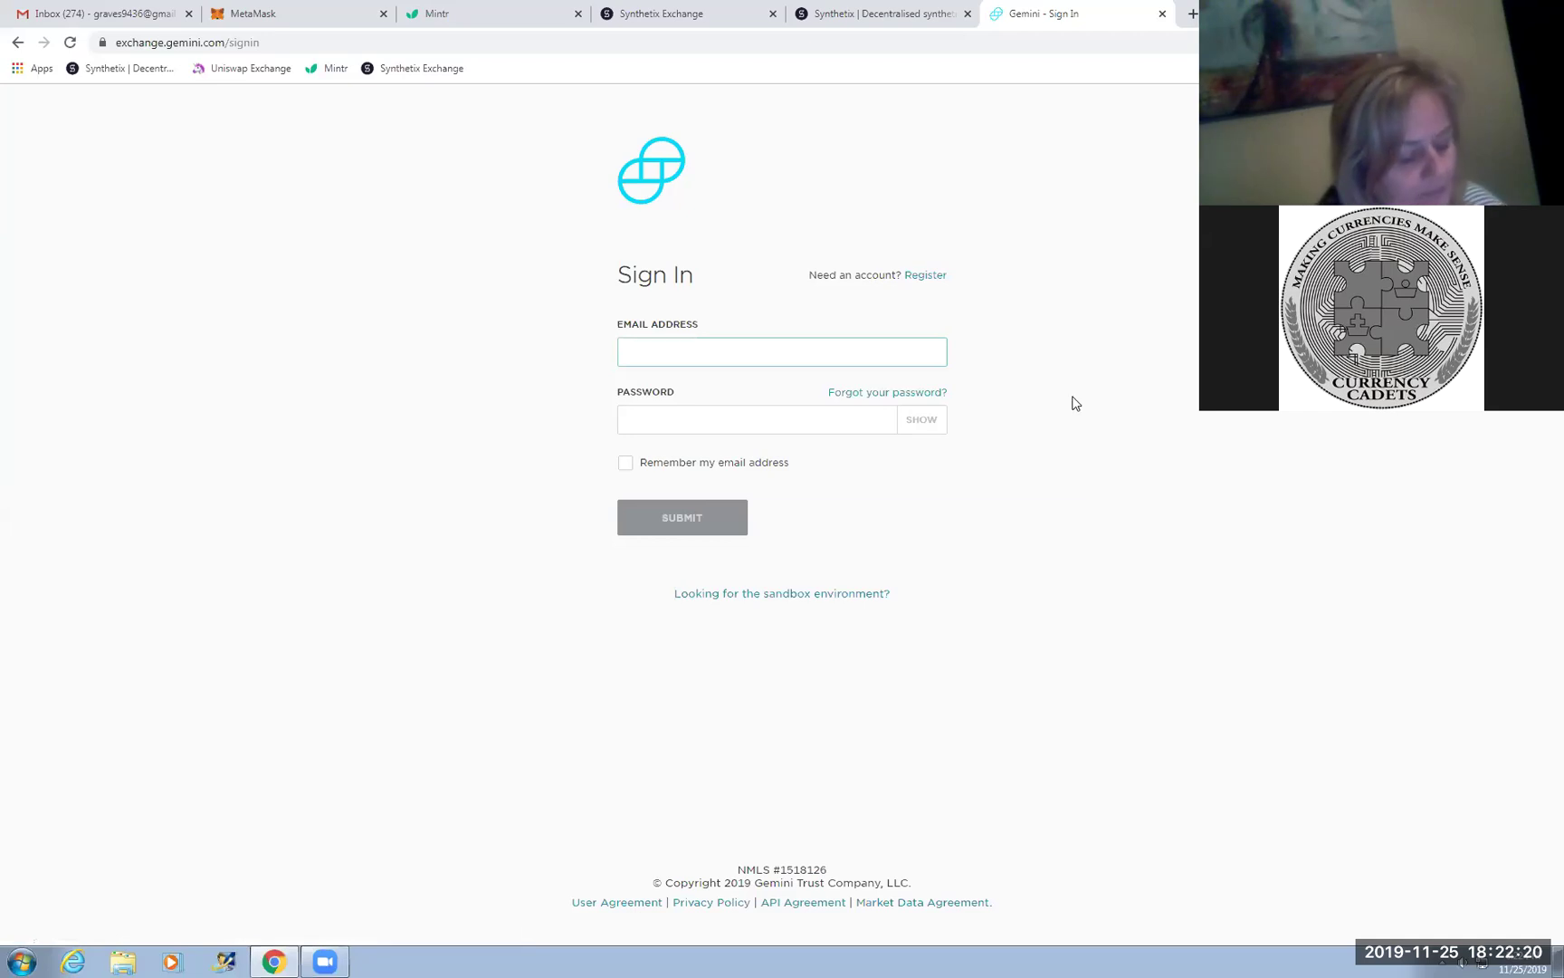
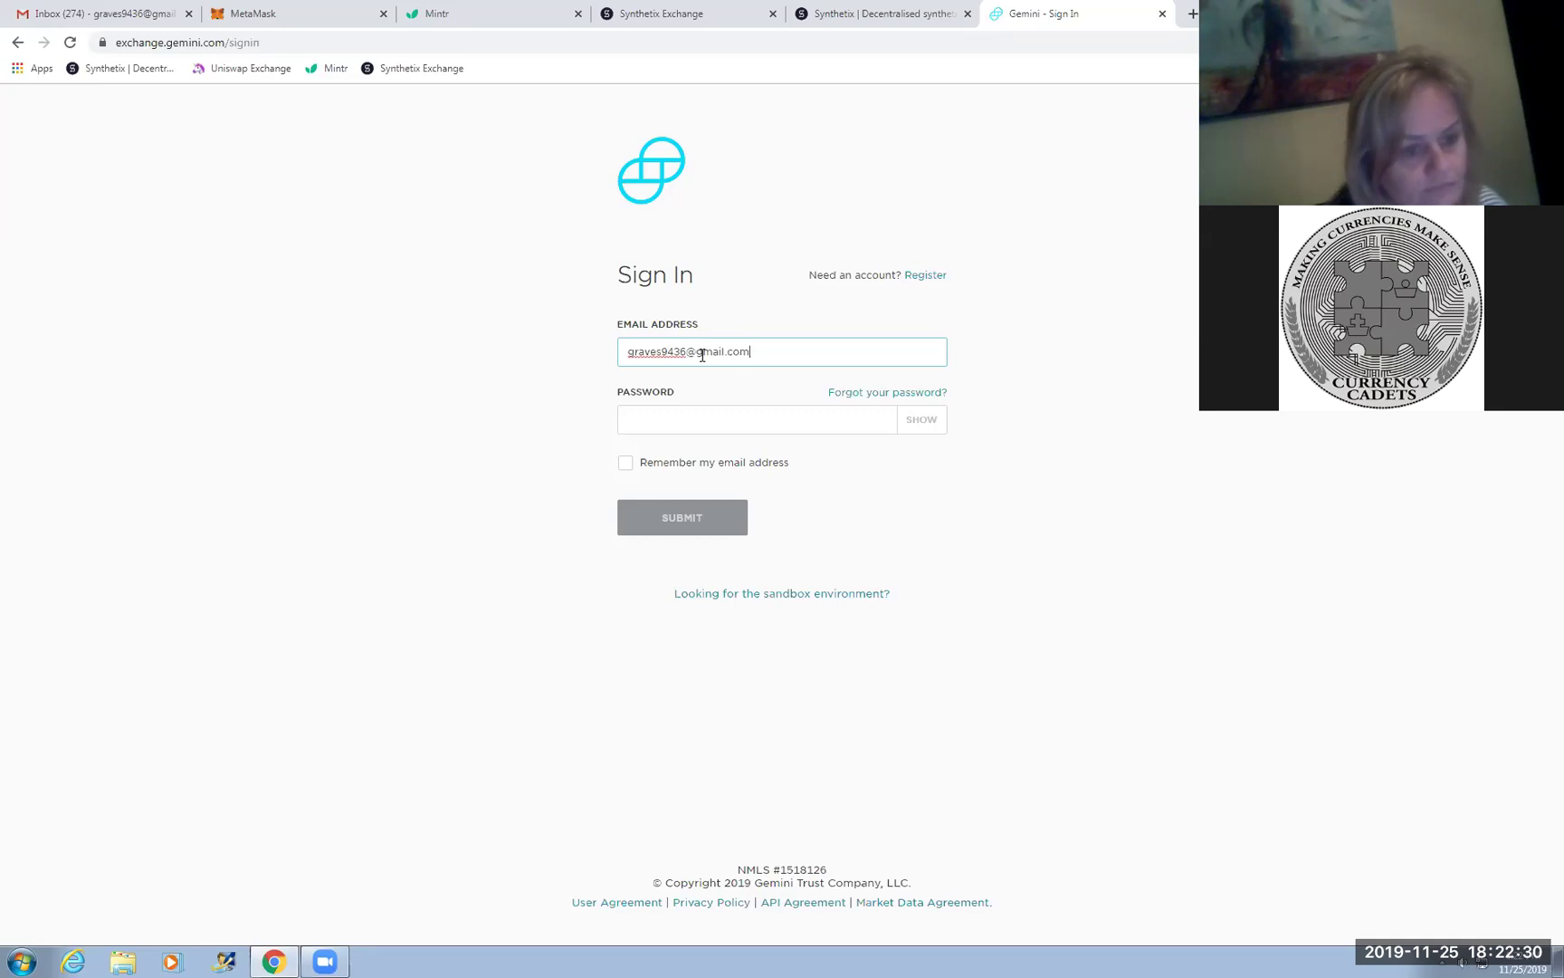
Sign in to Gemini with the account e-mail and password, then enter the Authy verification code
left_click(690, 418)
type("***")
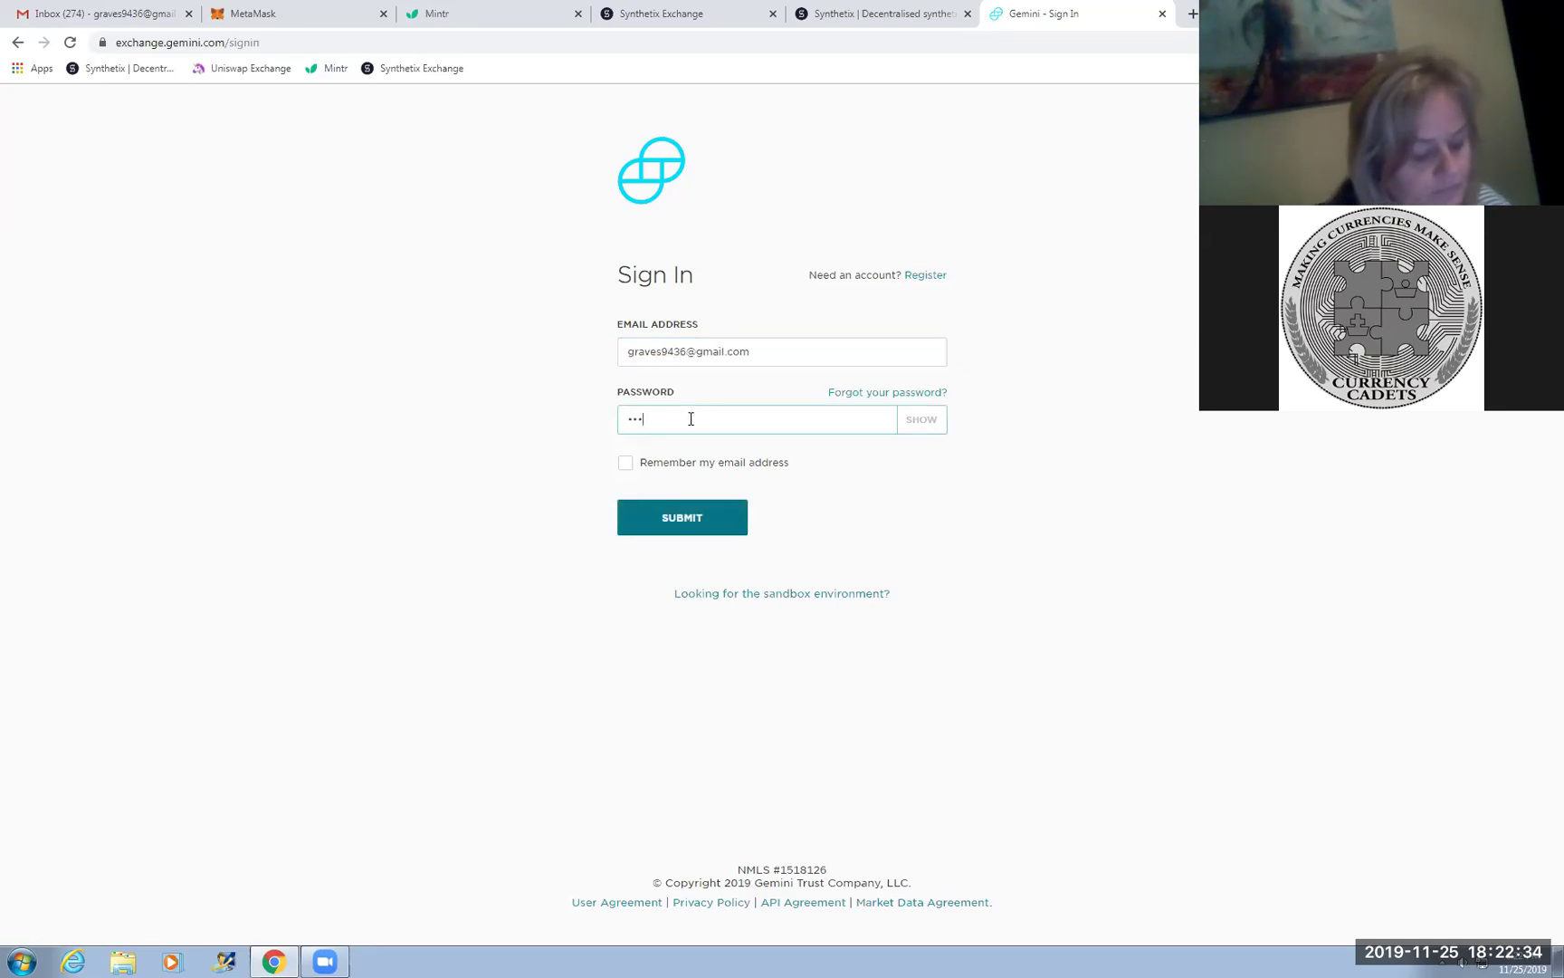
type("********")
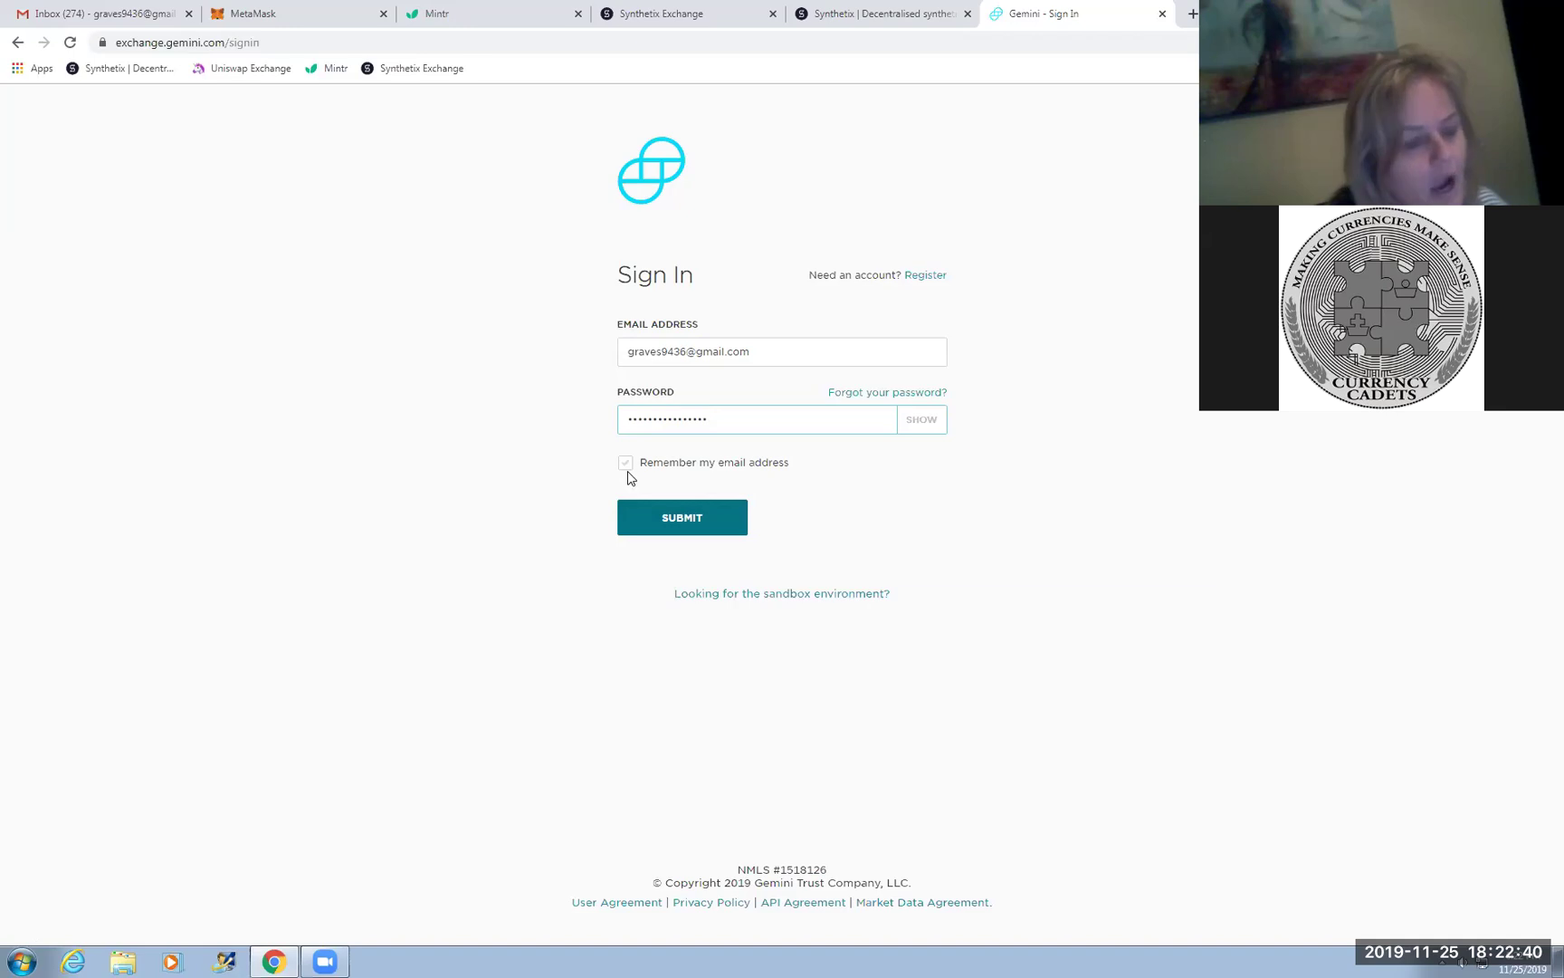
left_click(638, 518)
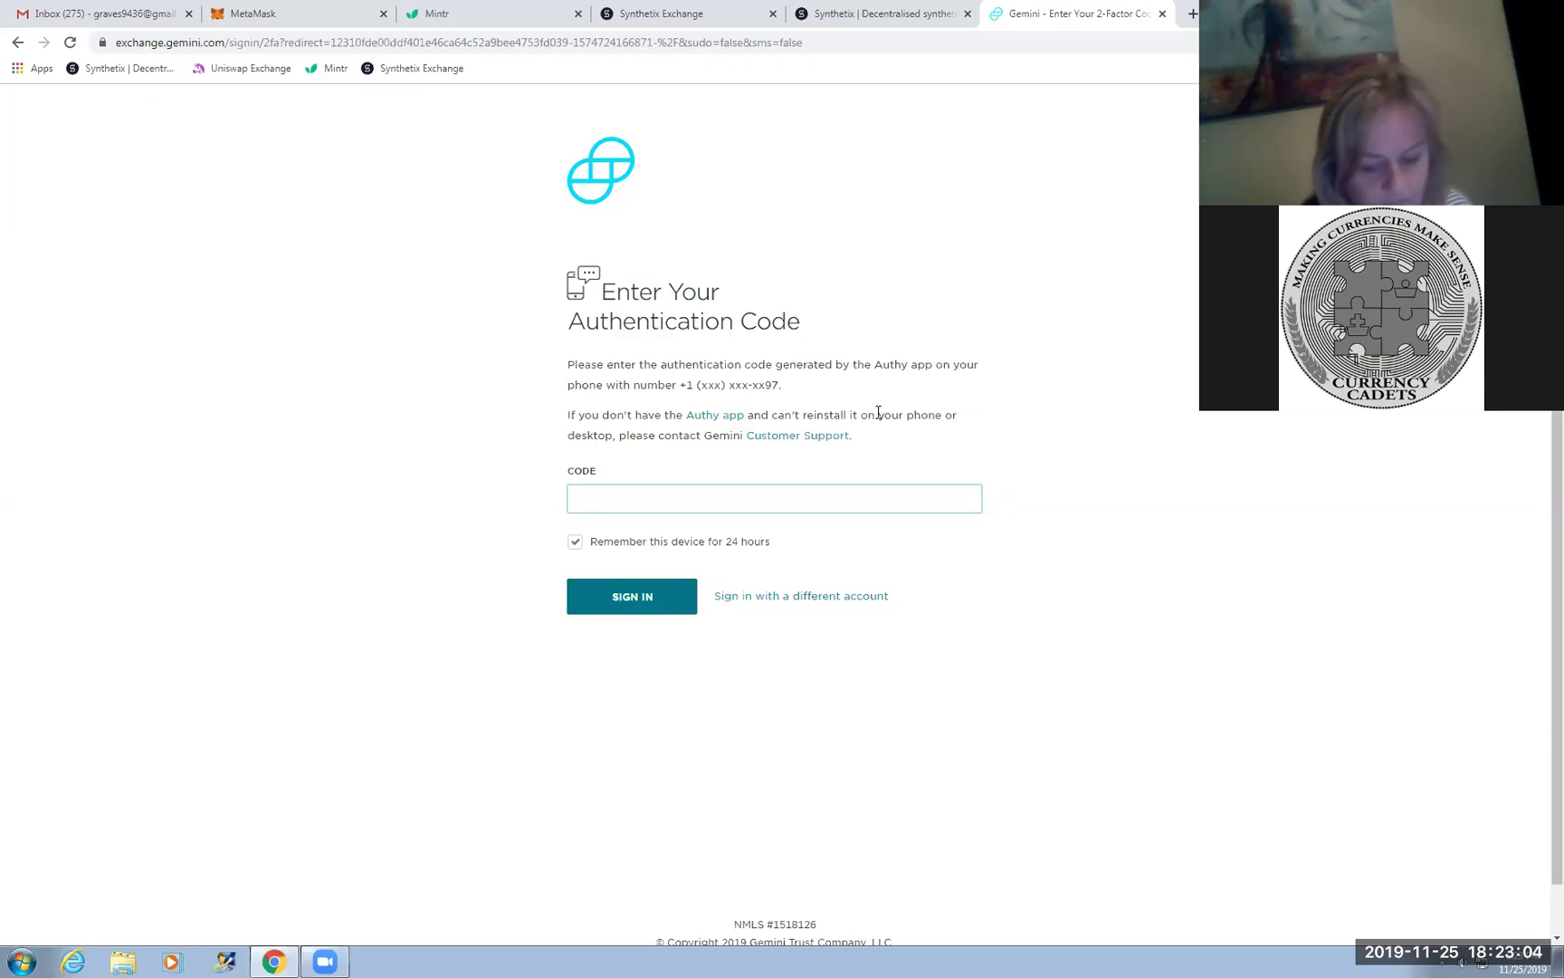
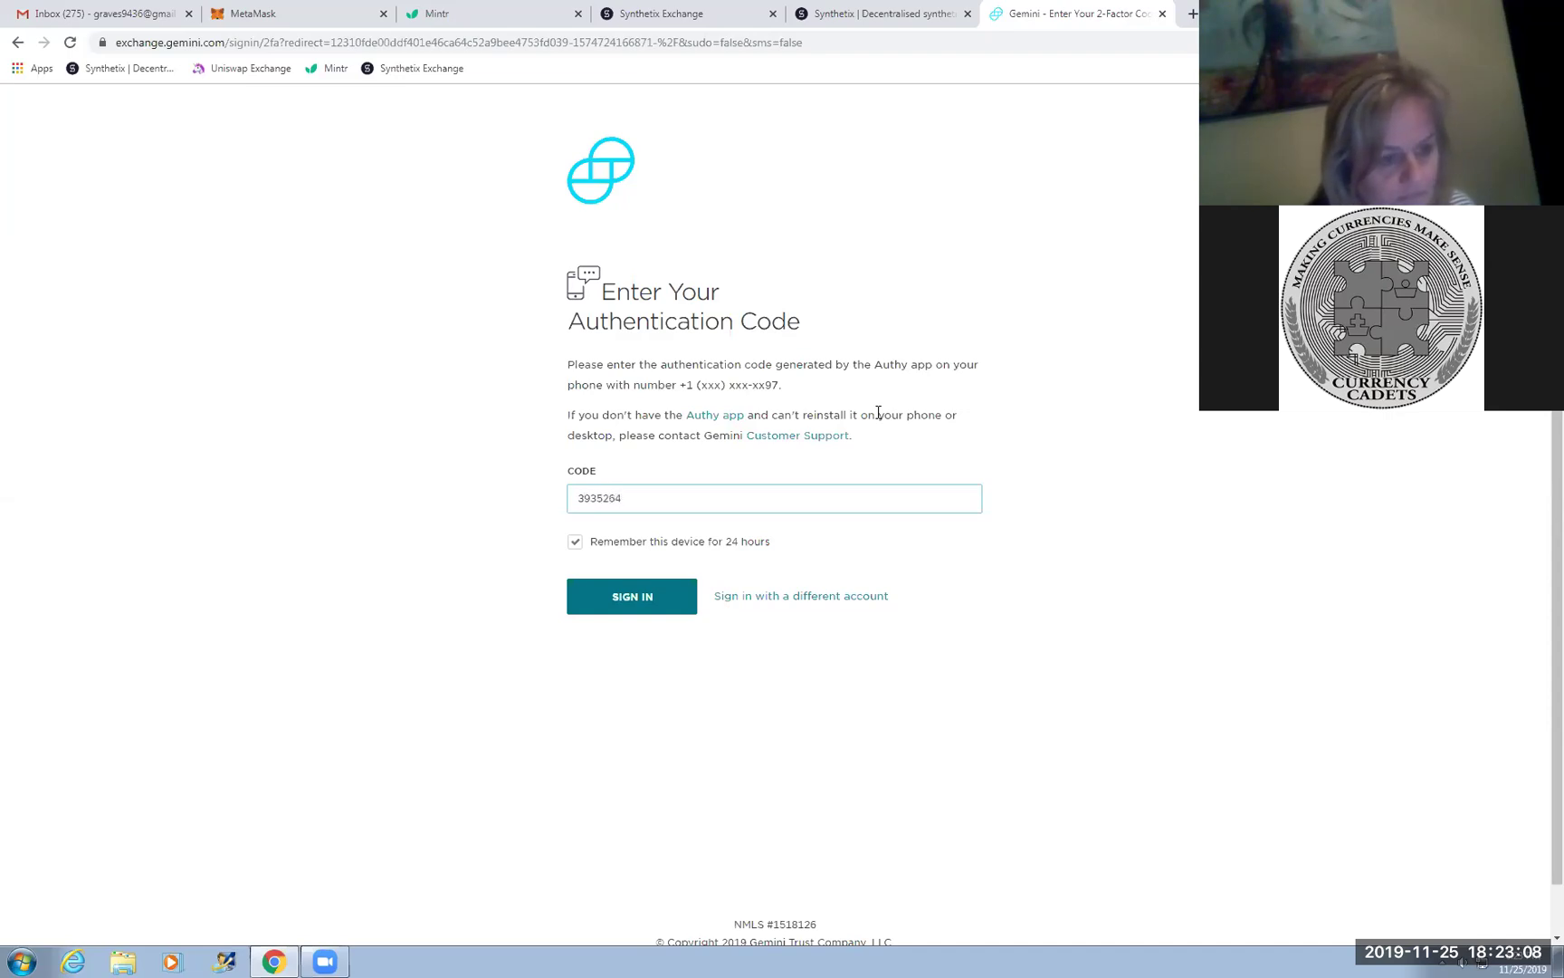
Complete sign-in, choose Ether, and continue a one-time Buy to the amount step
left_click(649, 598)
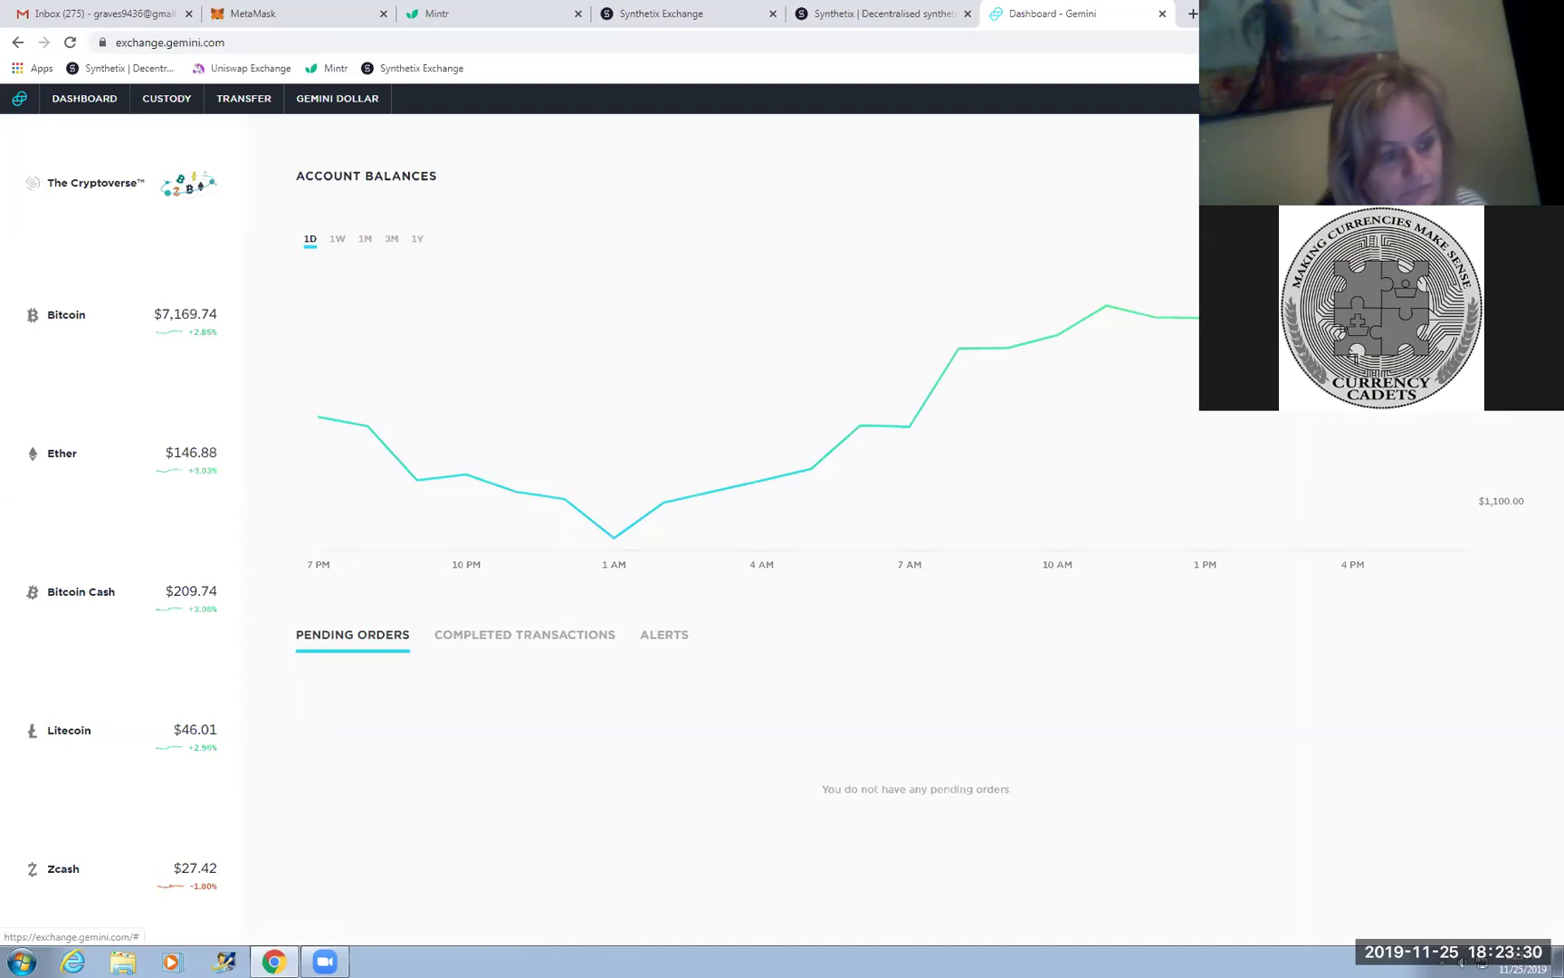
left_click(103, 462)
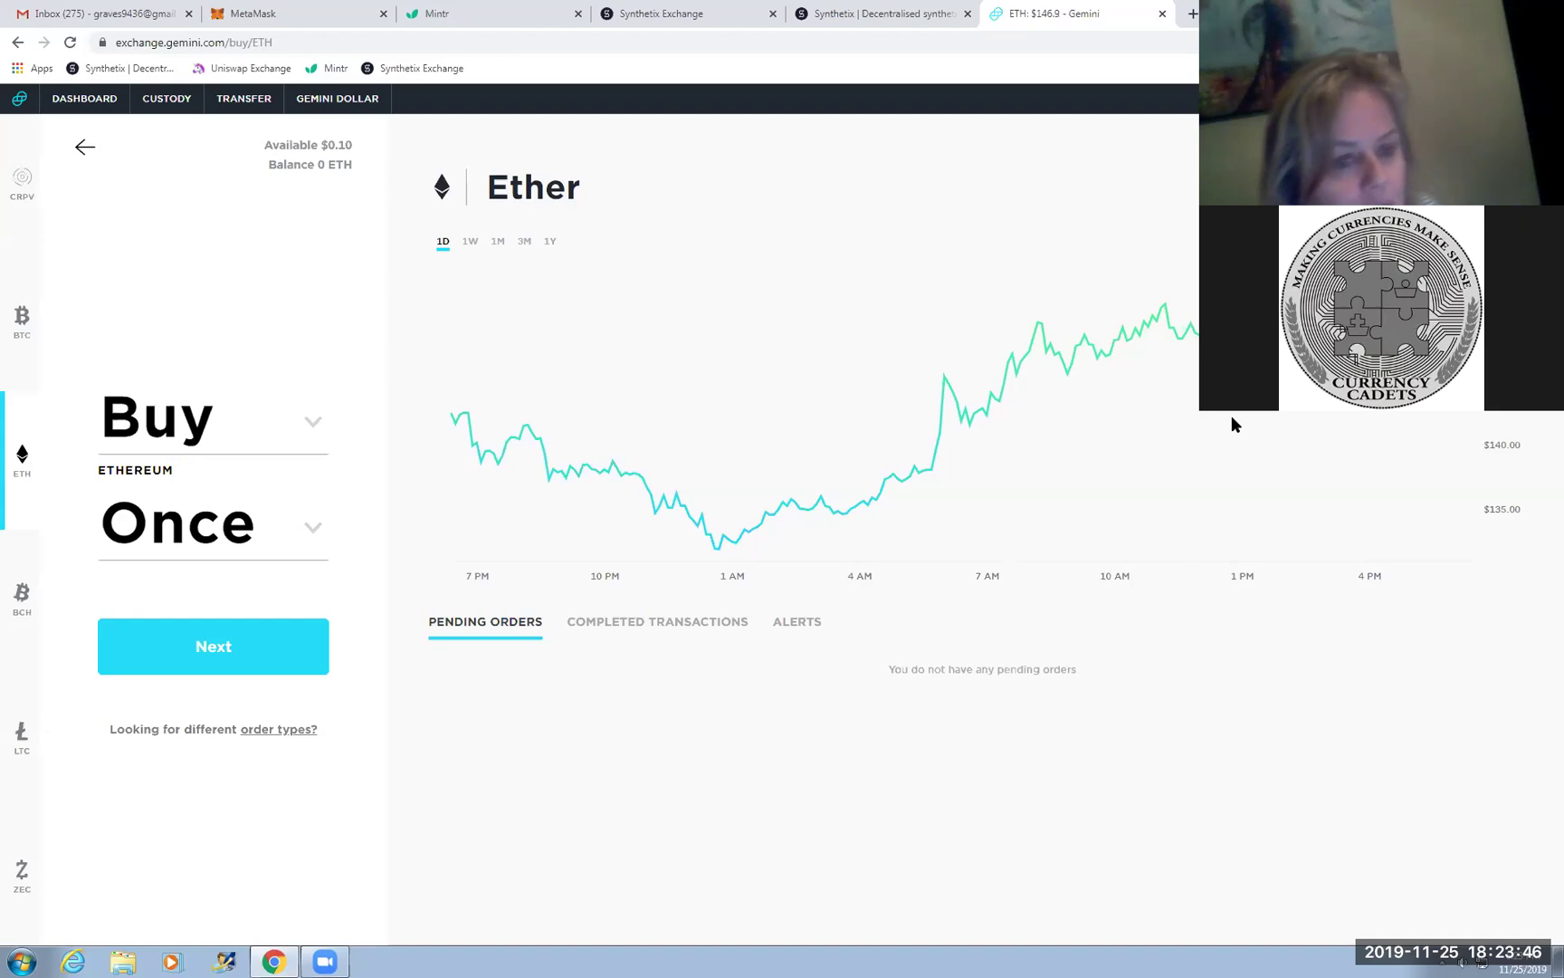
left_click(223, 648)
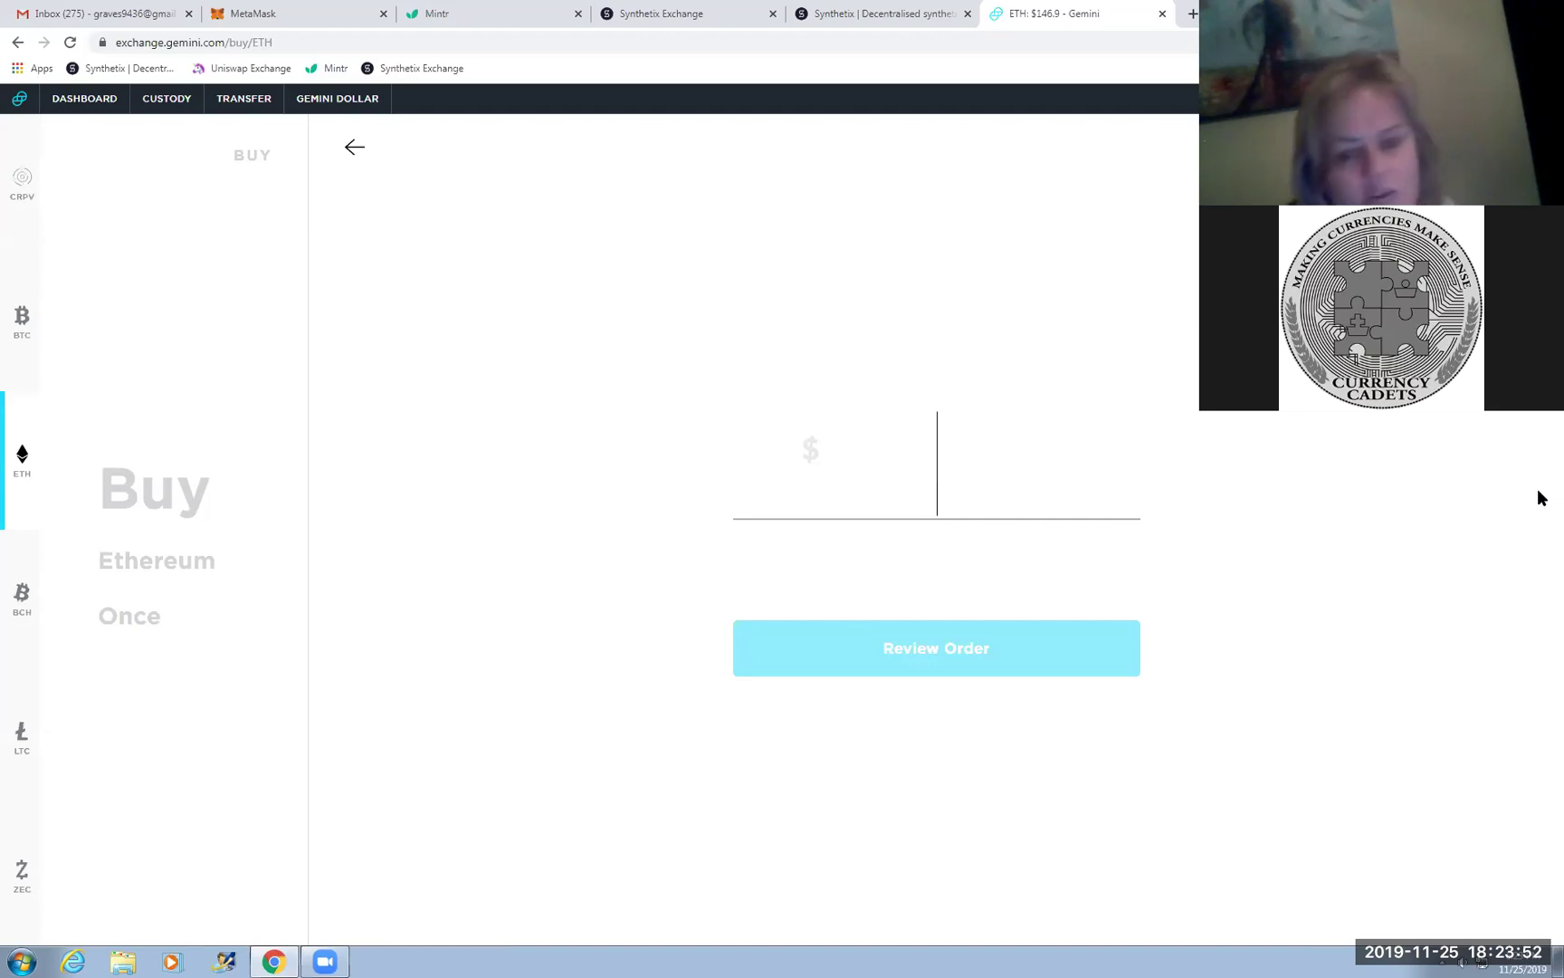
Enter $210.00, review and place the order for 1.39862 ETH ($3.13 fee), then return to Dashboard
type("2,109")
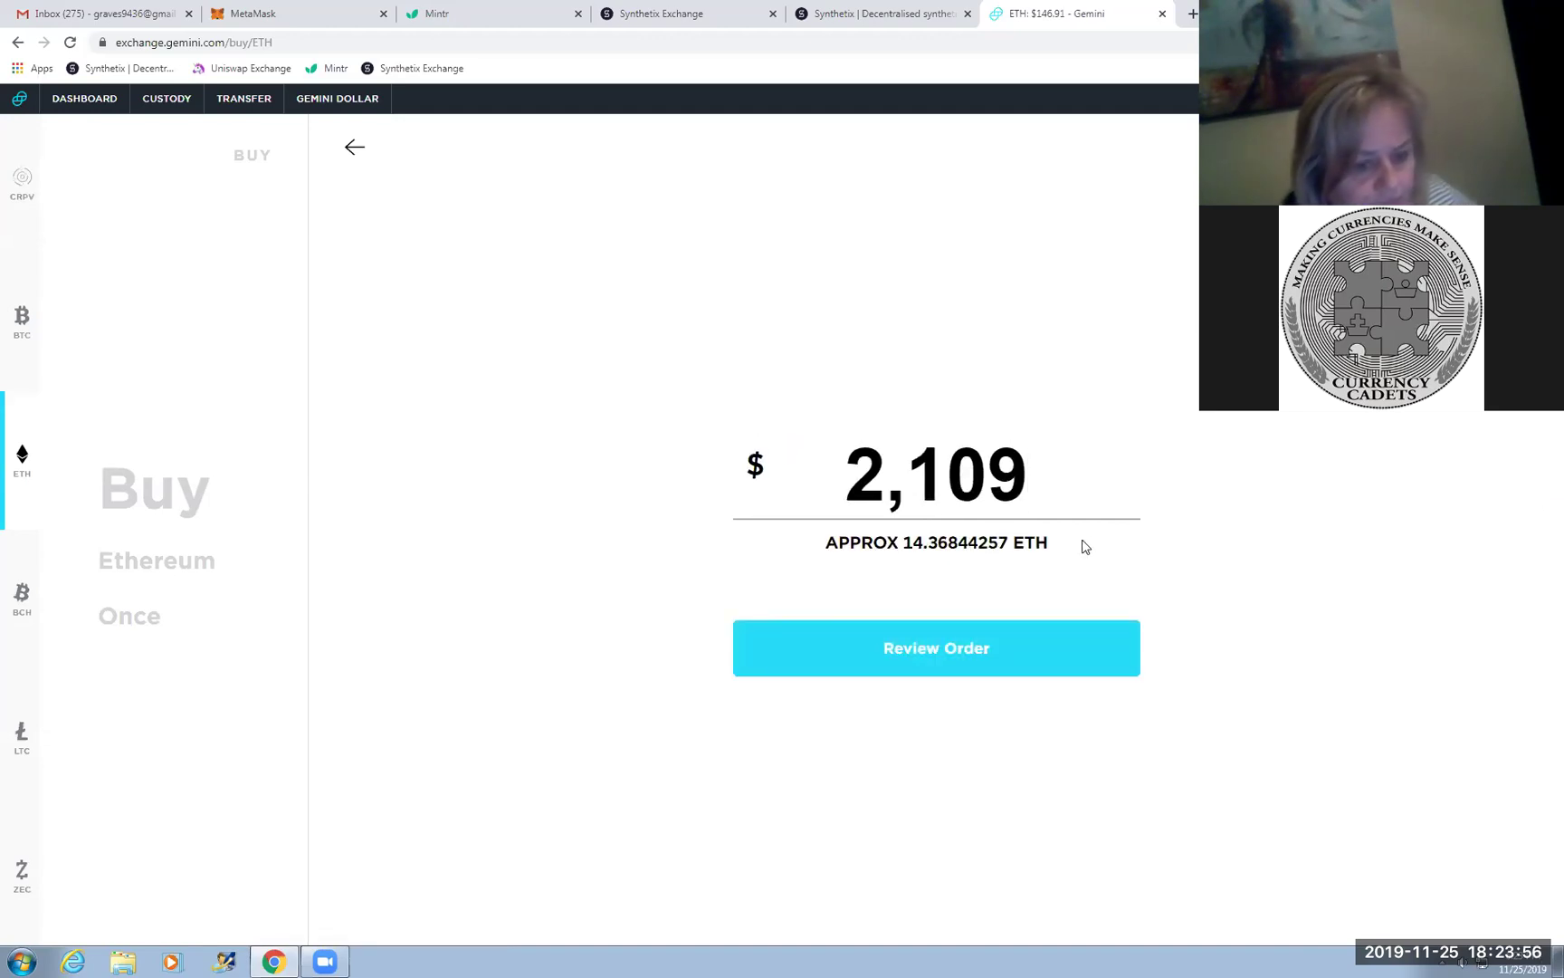
key("BackSpace")
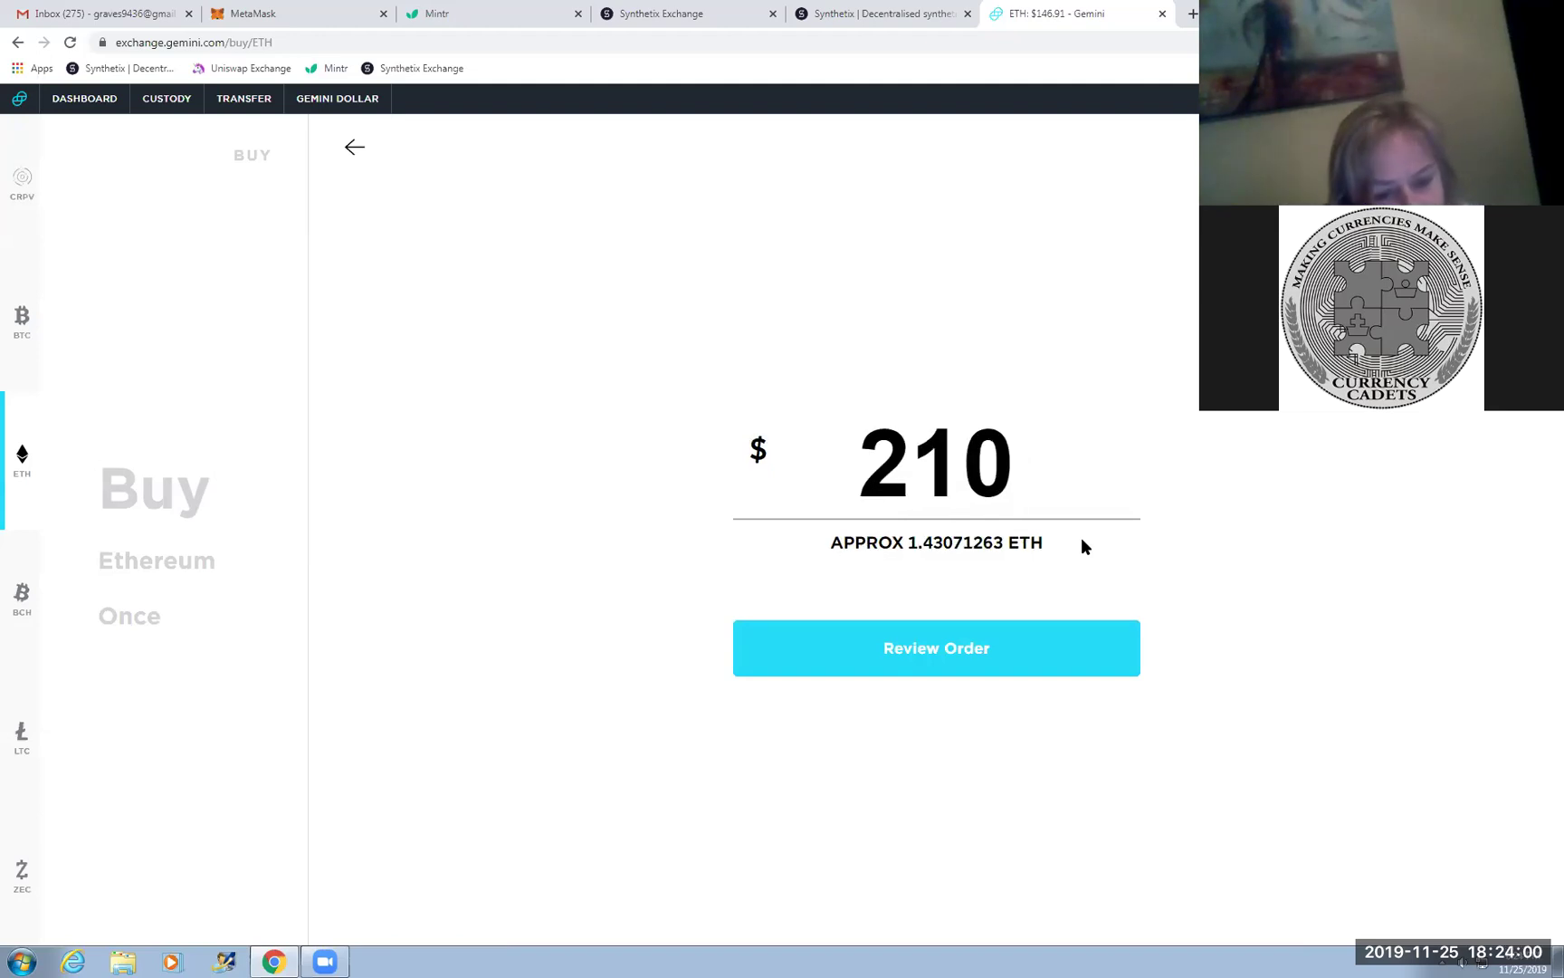
type(".")
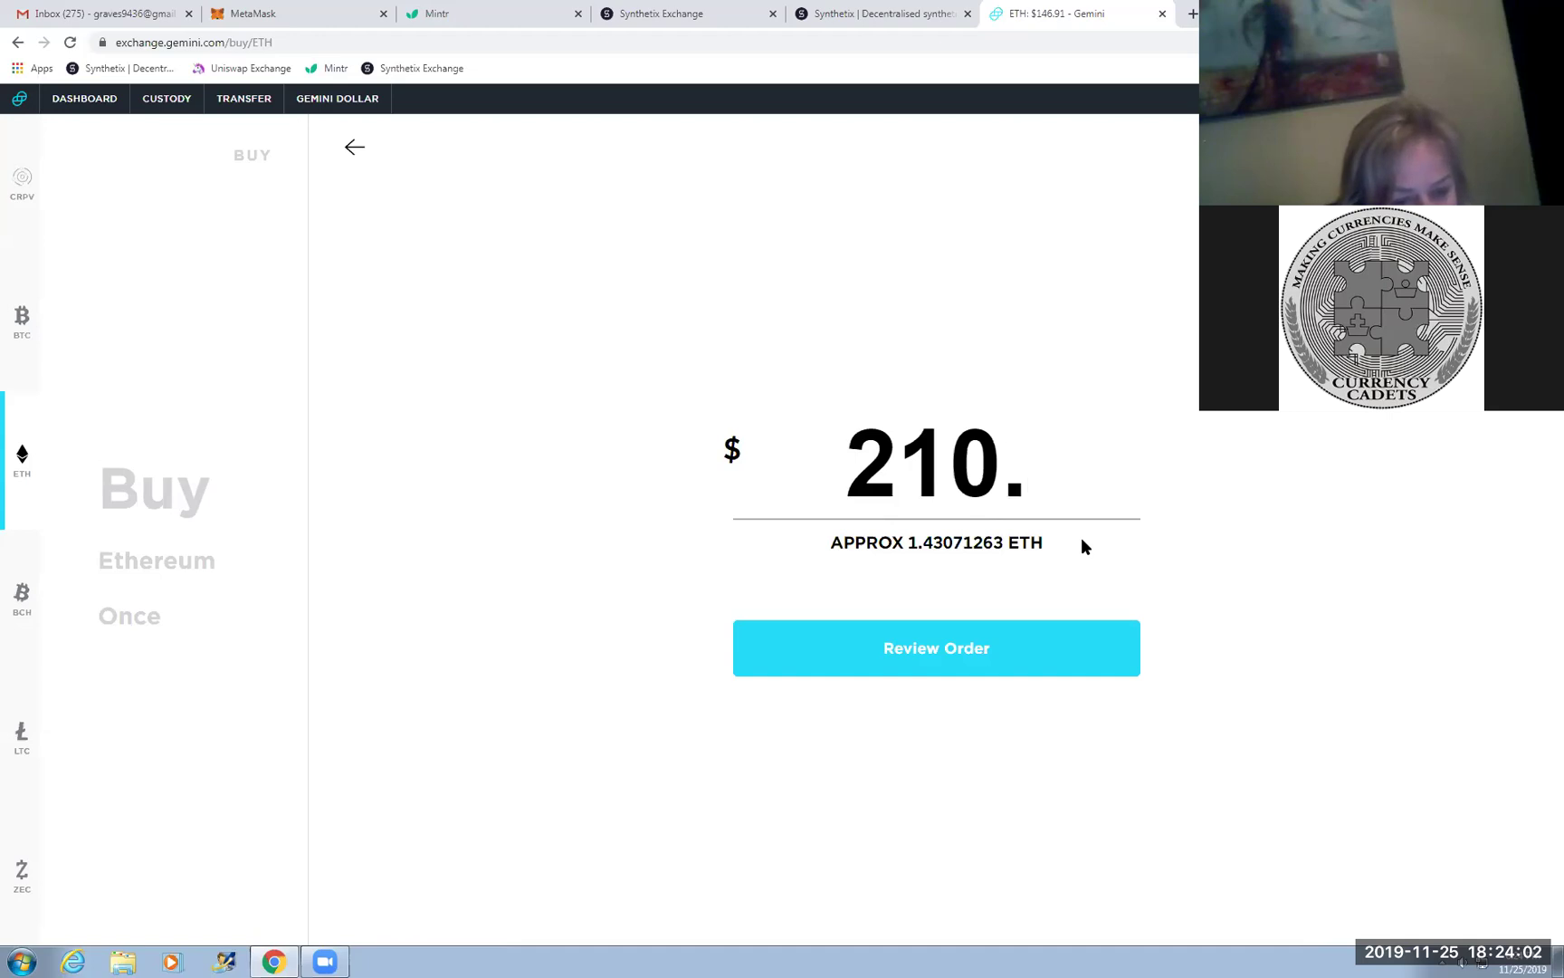
type("00")
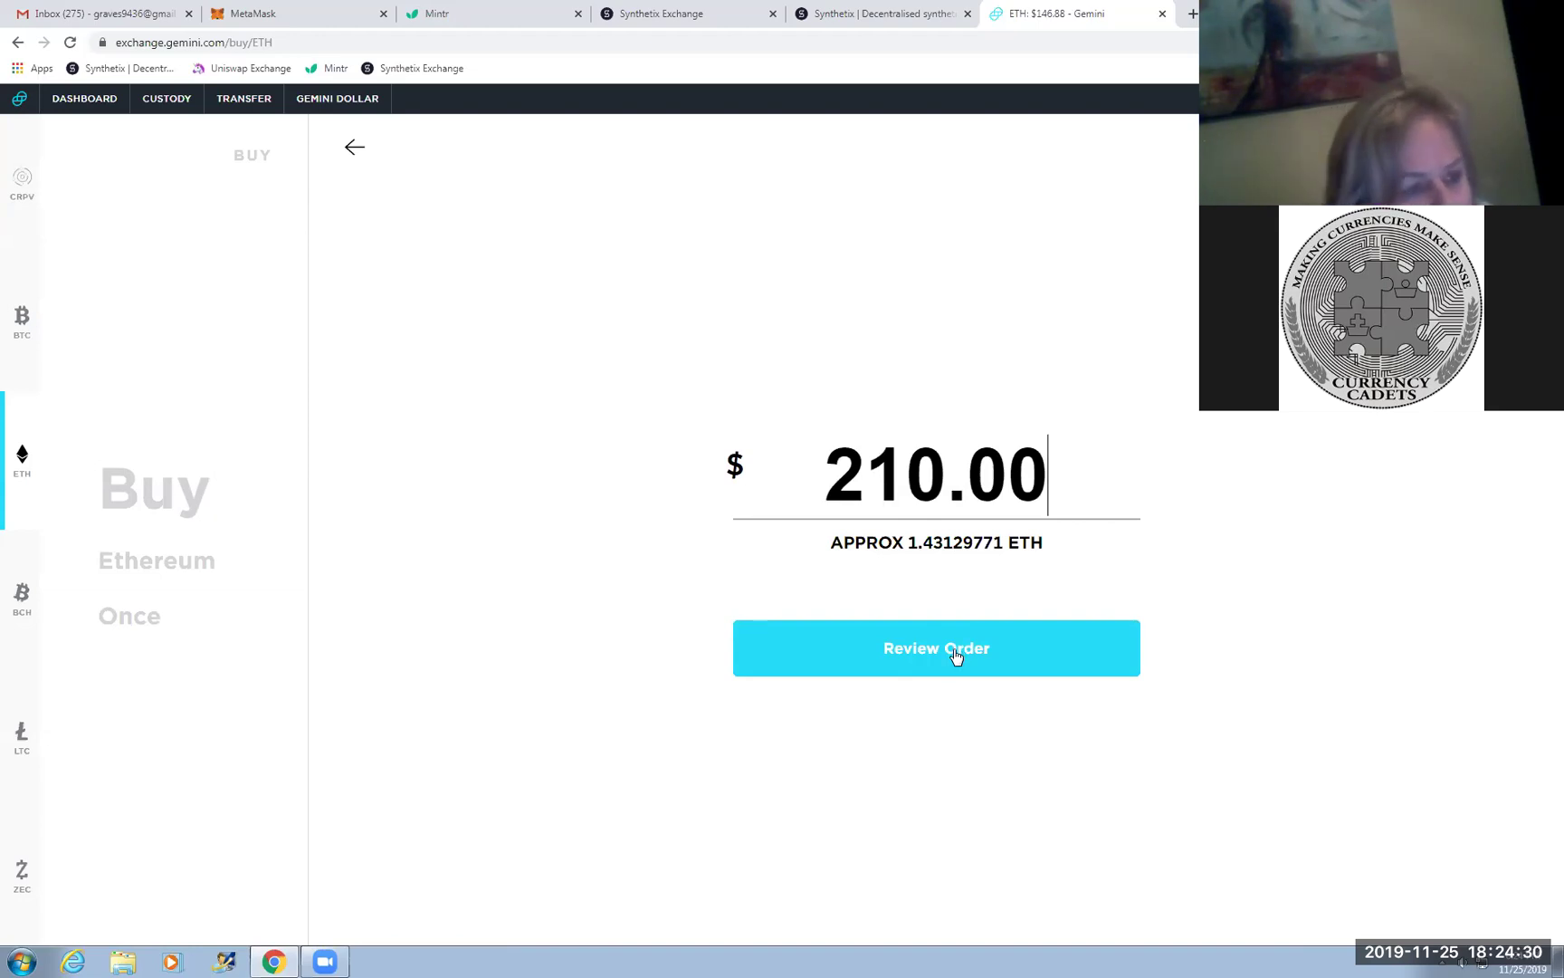
left_click(956, 653)
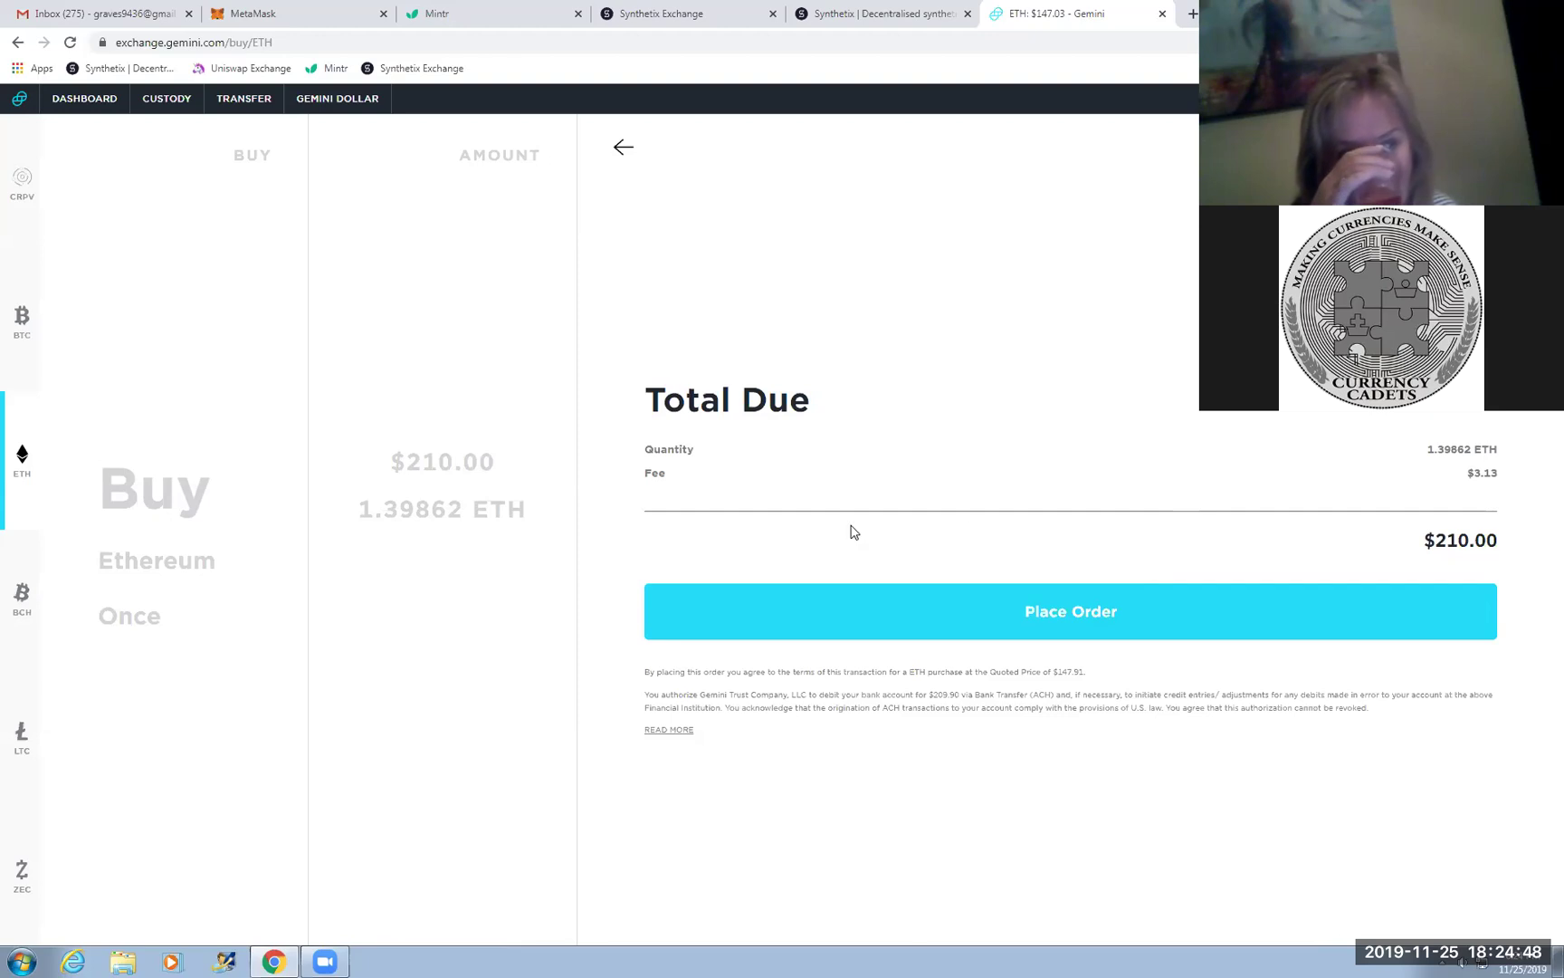
left_click(1098, 618)
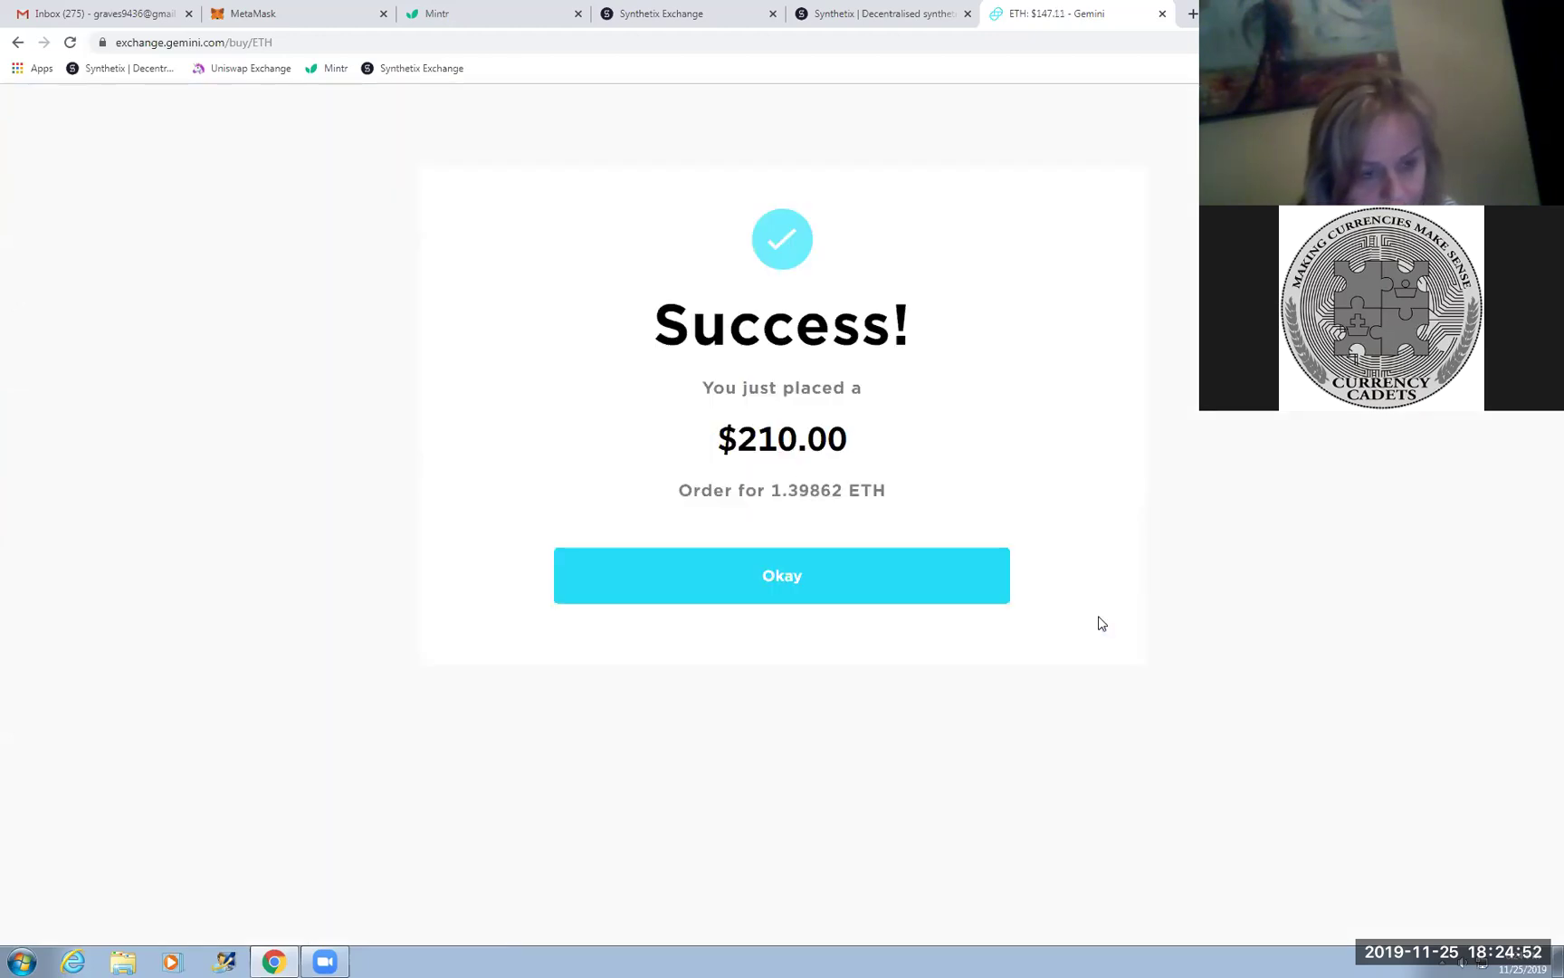
left_click(824, 568)
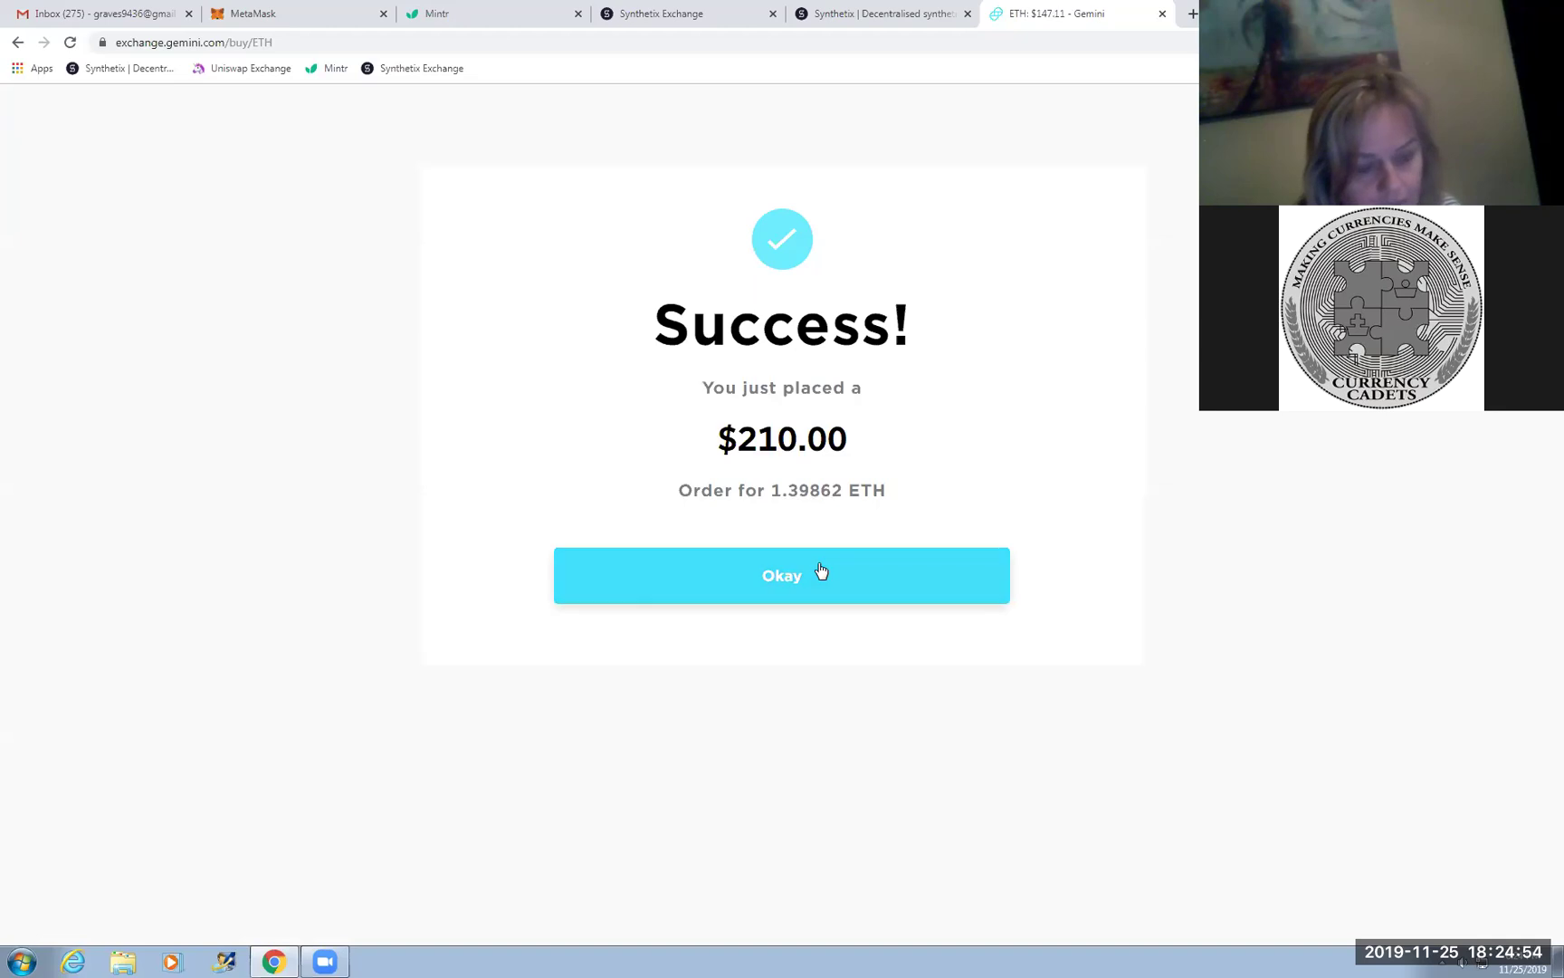
Copy the MetaMask wallet address
left_click(251, 13)
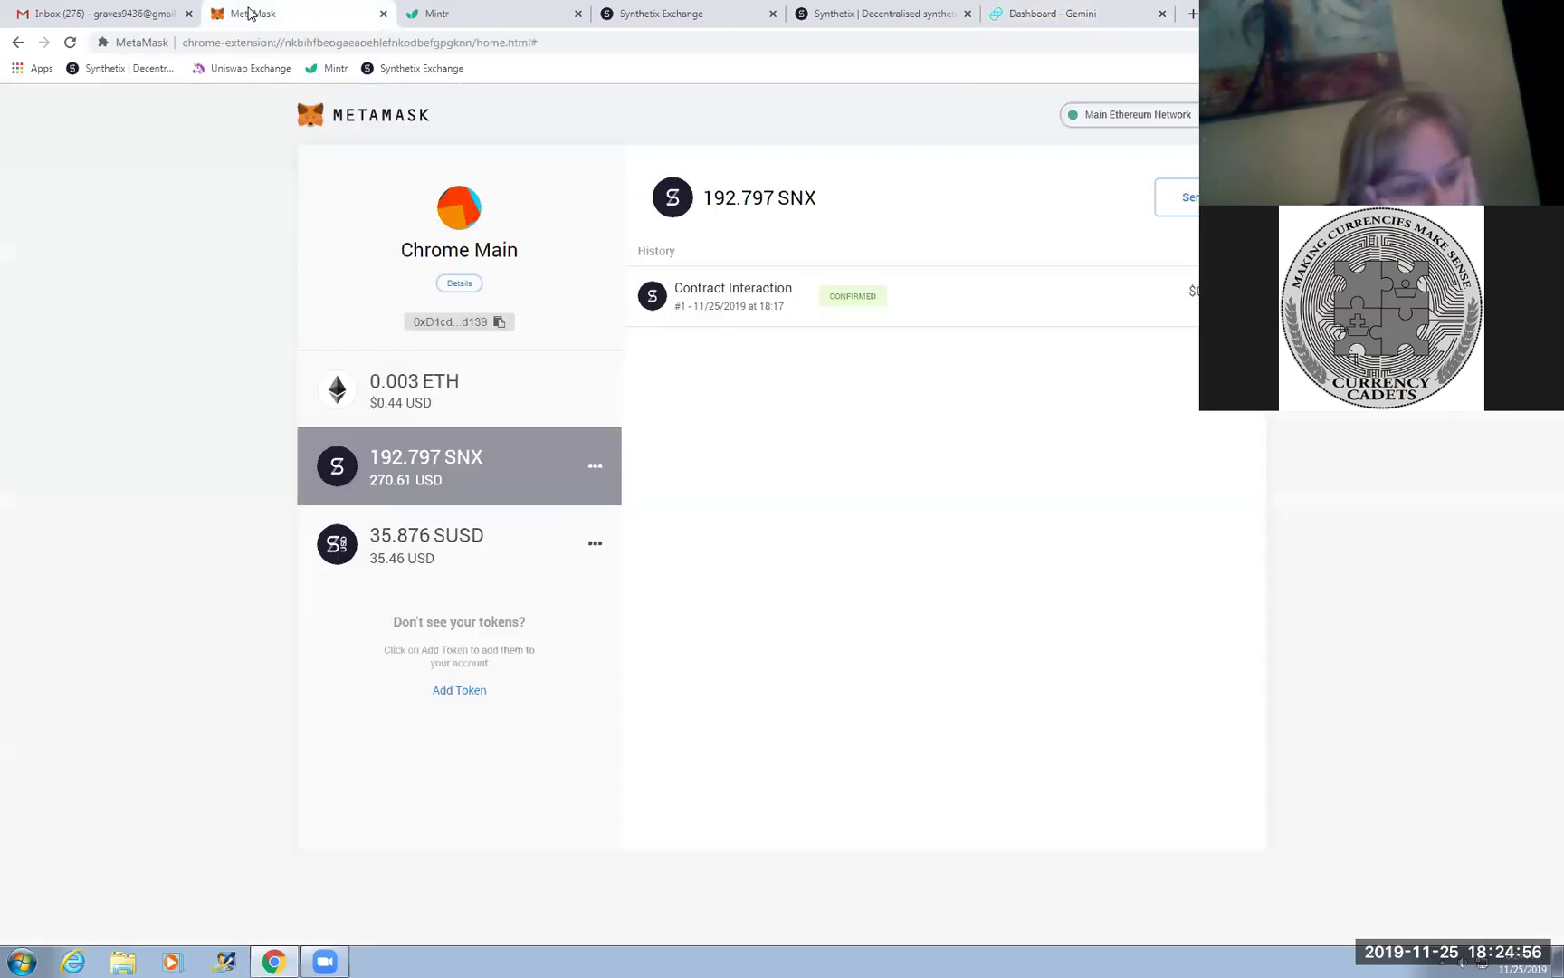
left_click(504, 328)
left_click(1039, 18)
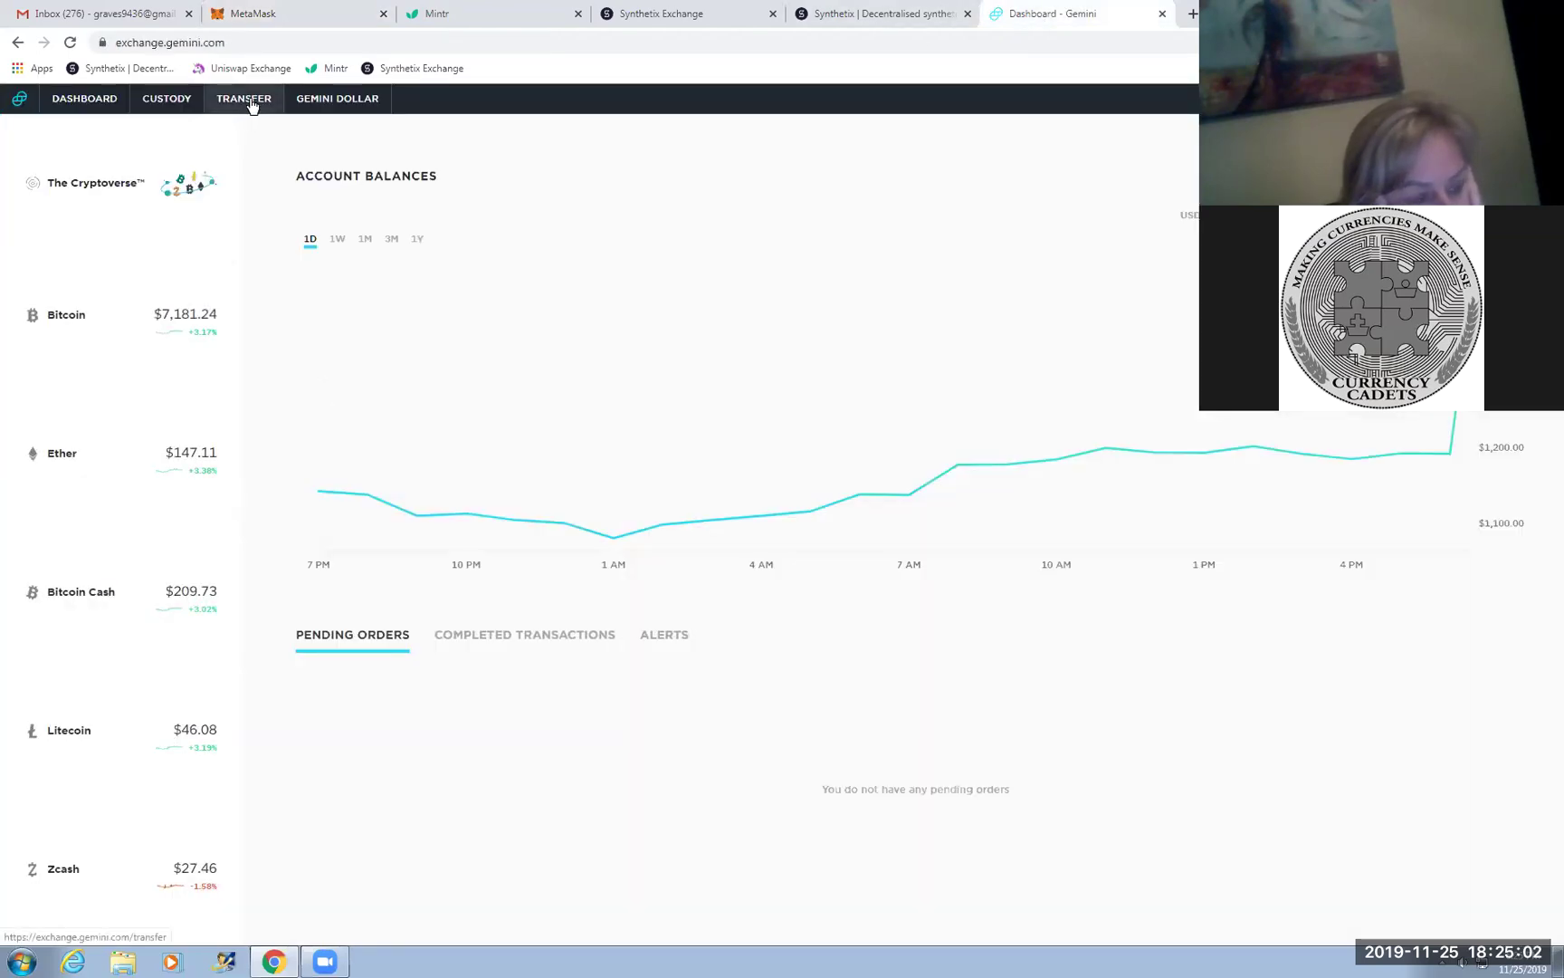
Start a Withdraw from Gemini transfer with ETH as the currency and continue to the destination step
left_click(250, 105)
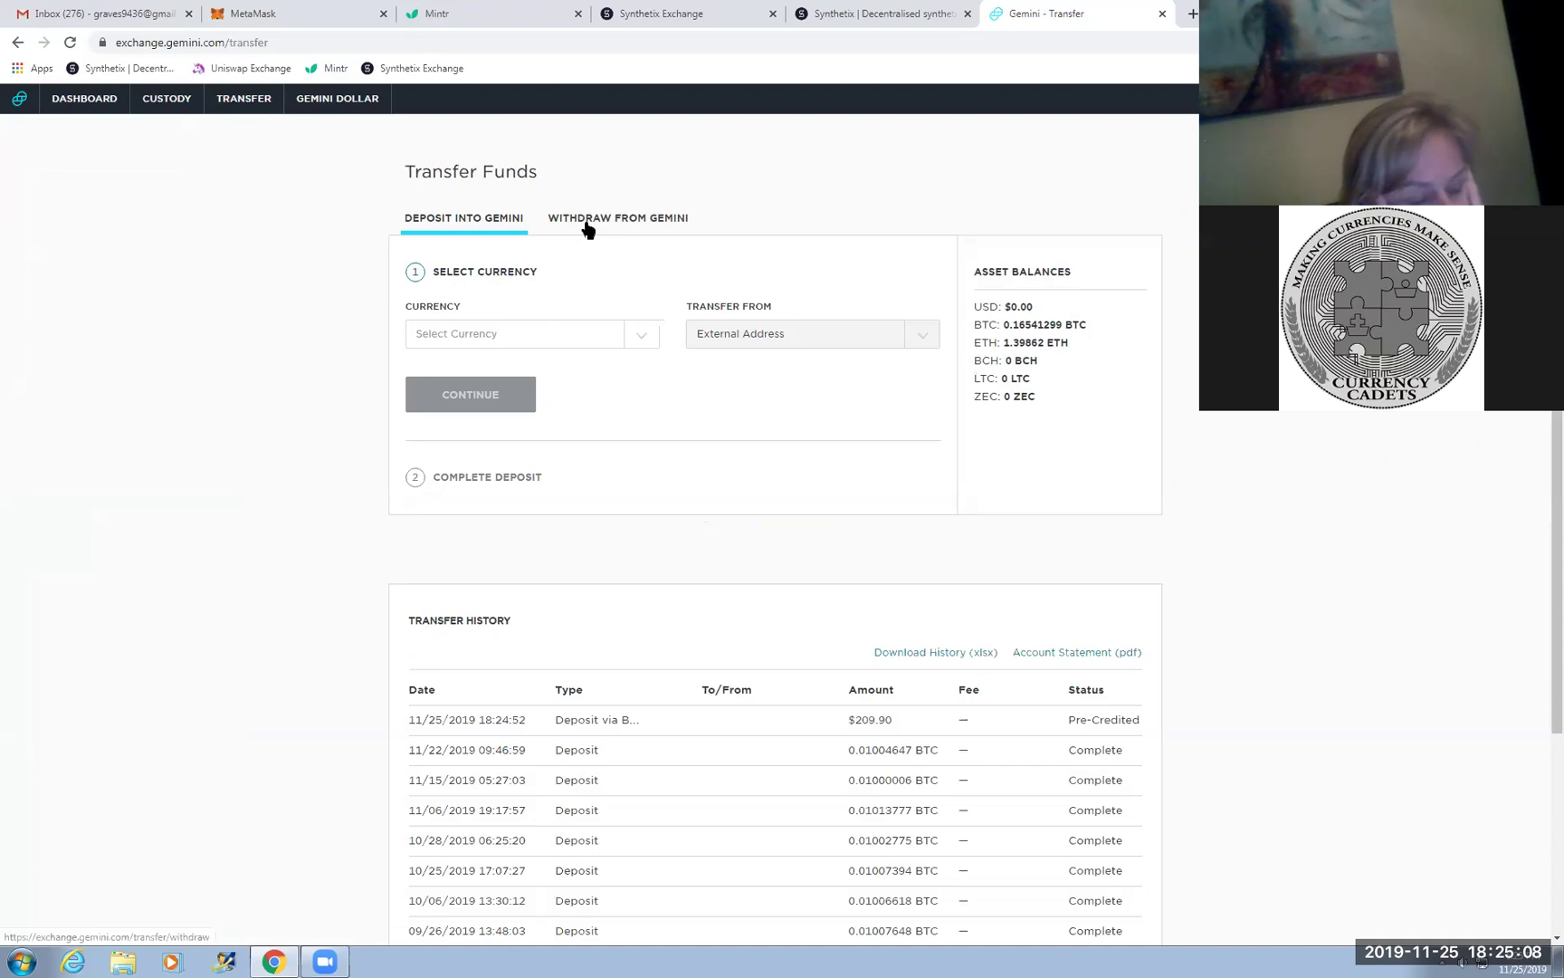
left_click(591, 225)
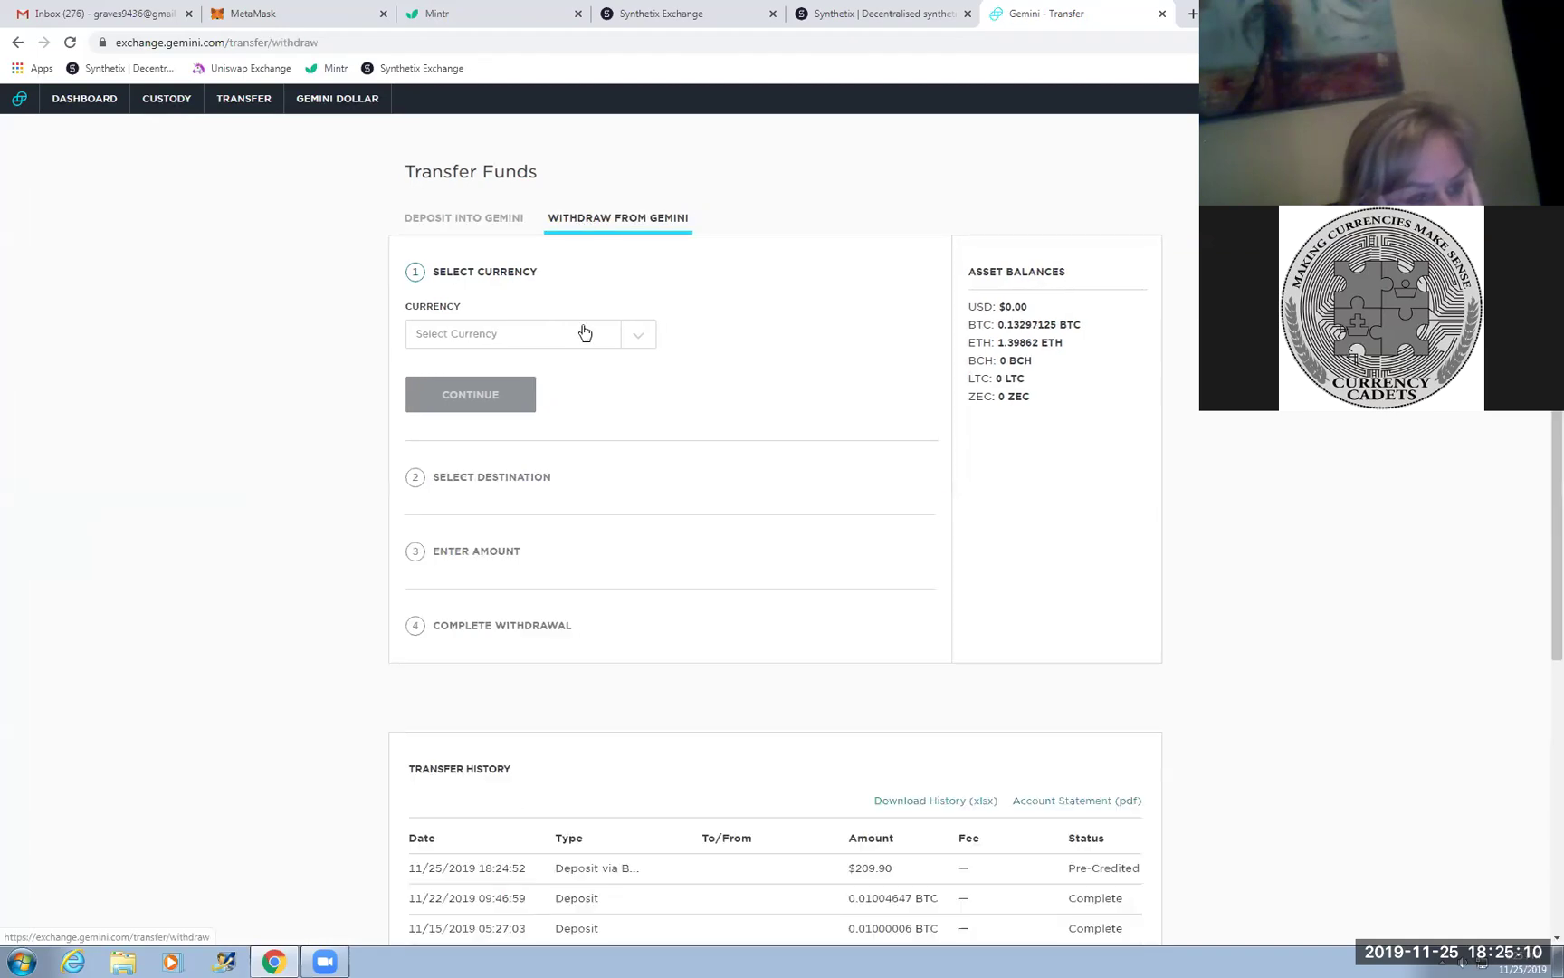
left_click(624, 335)
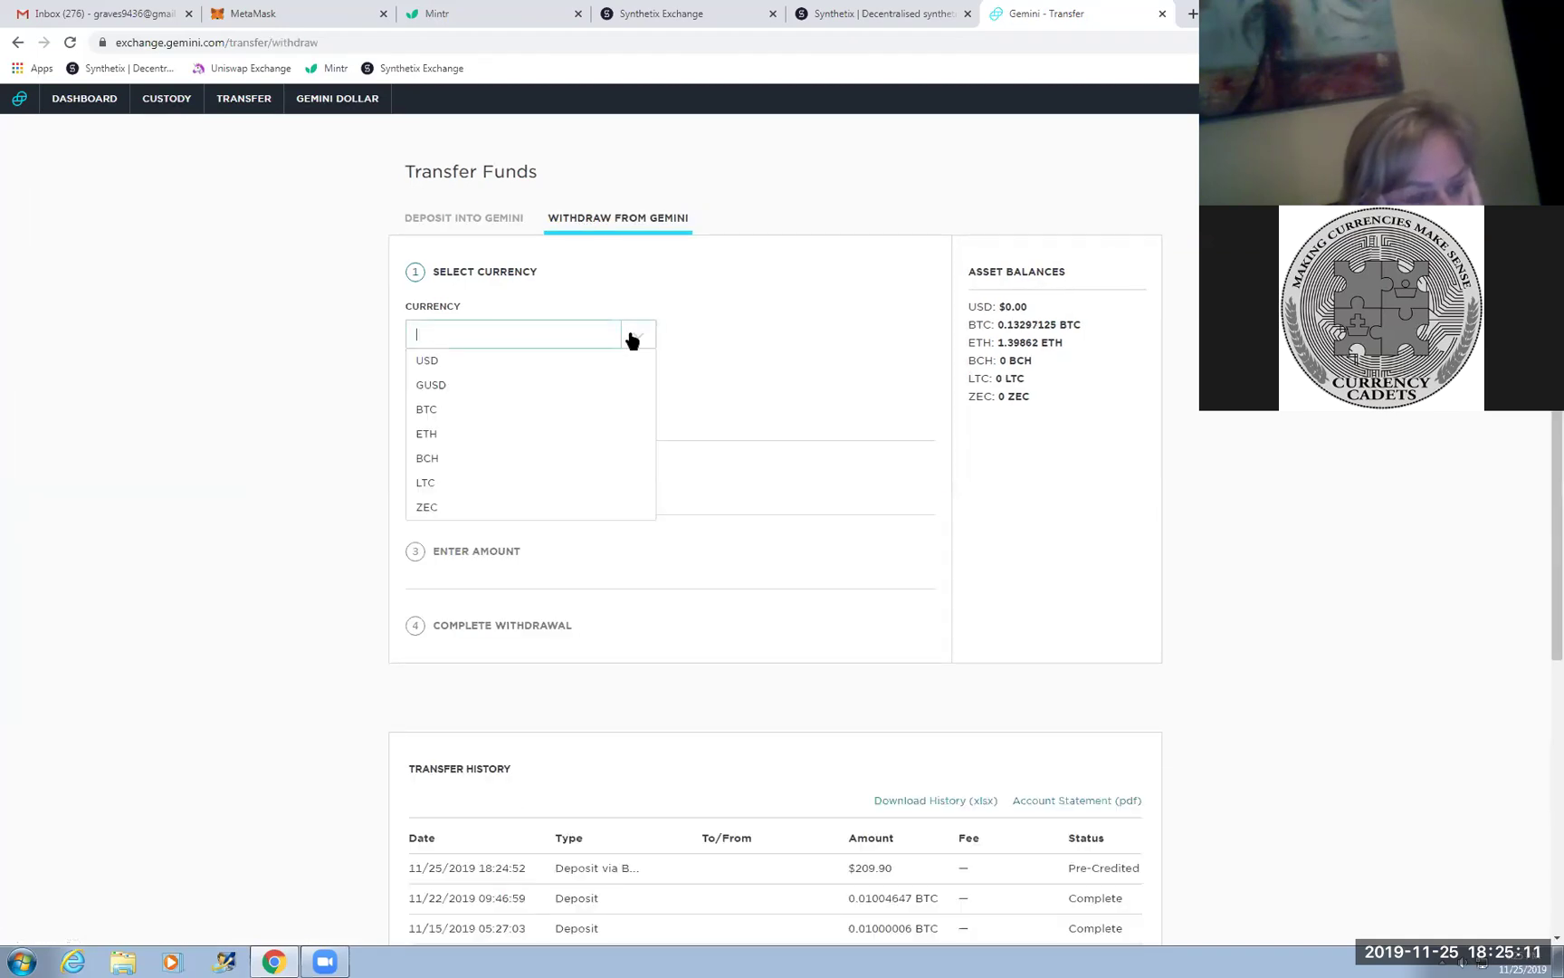
left_click(430, 435)
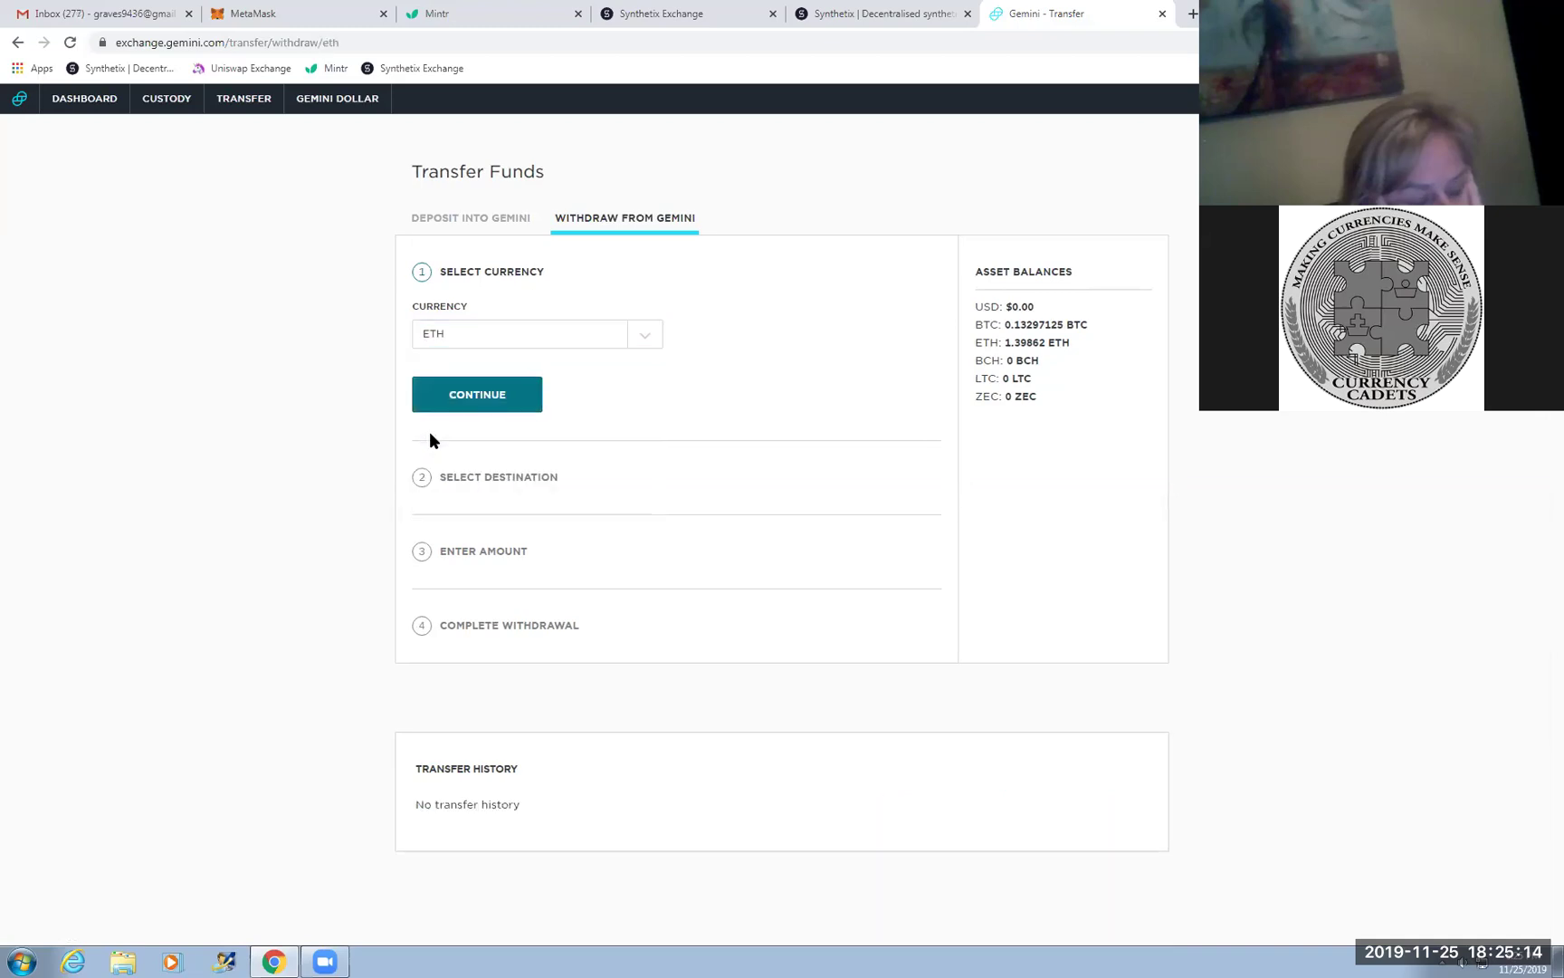
left_click(513, 398)
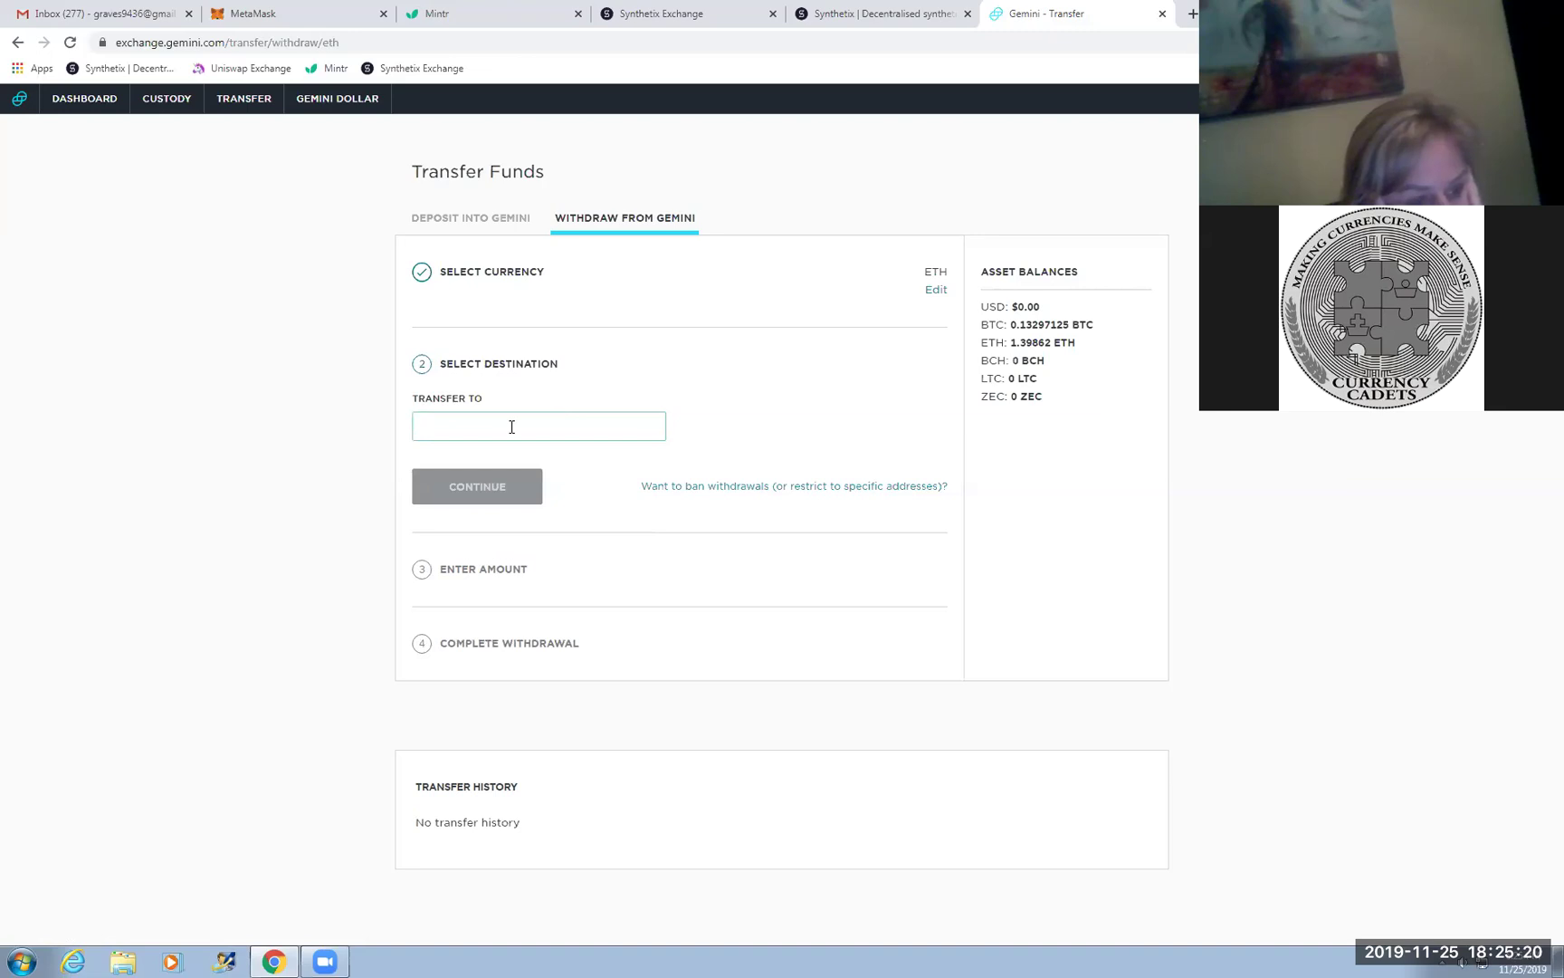
Set the pasted MetaMask address as the withdrawal destination, verifying it before continuing
key("ctrl+v")
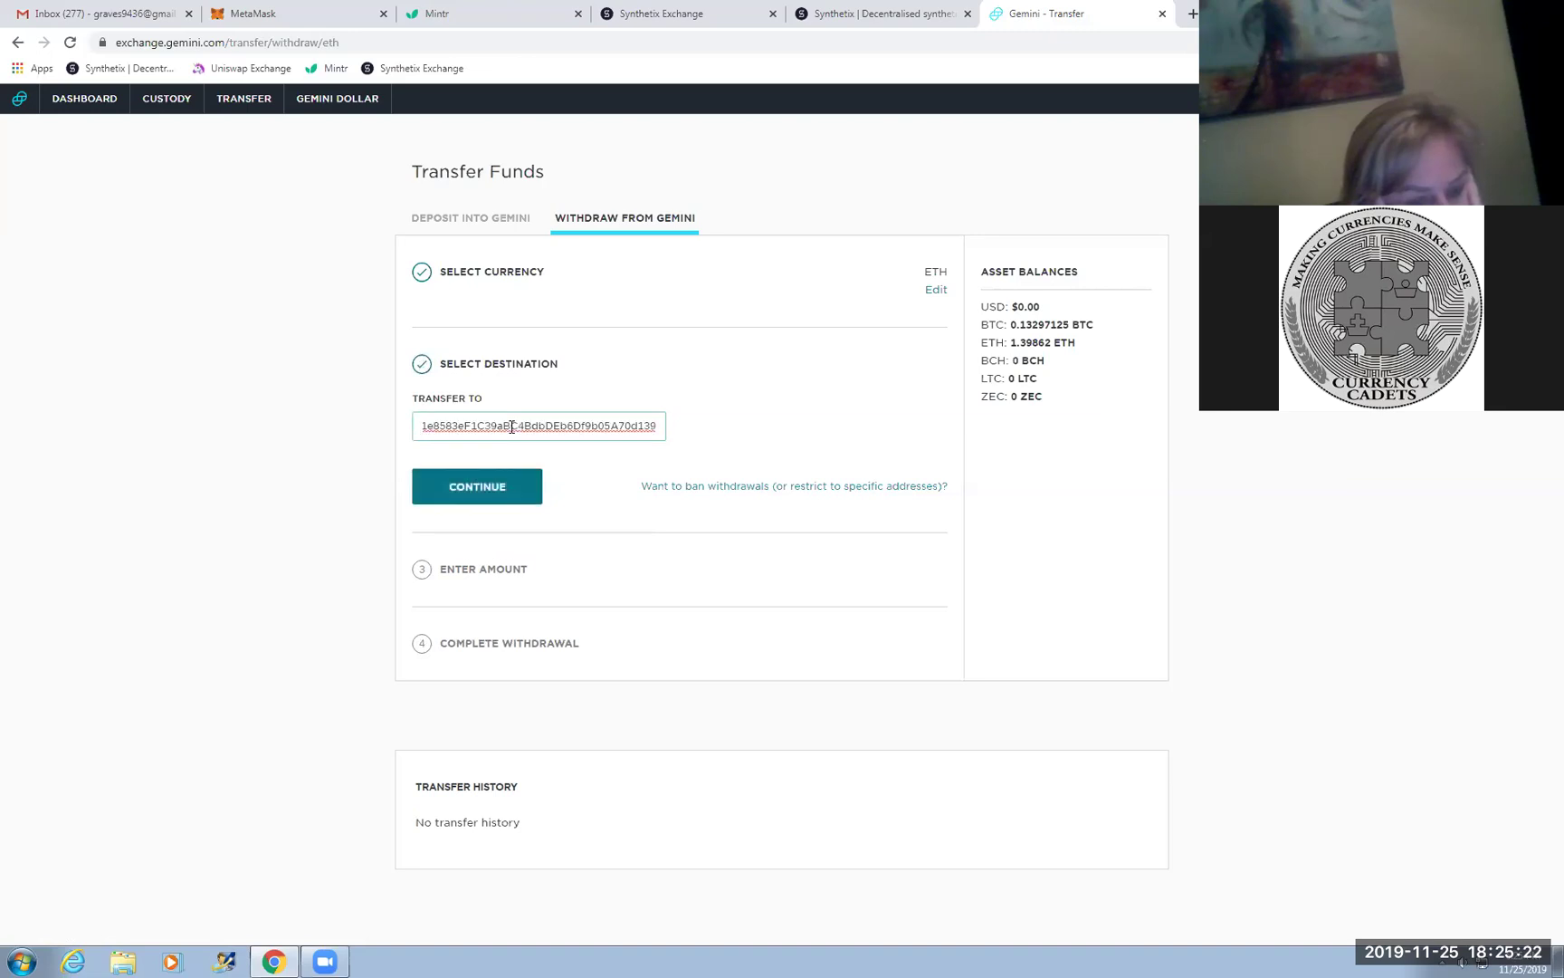
left_click(510, 495)
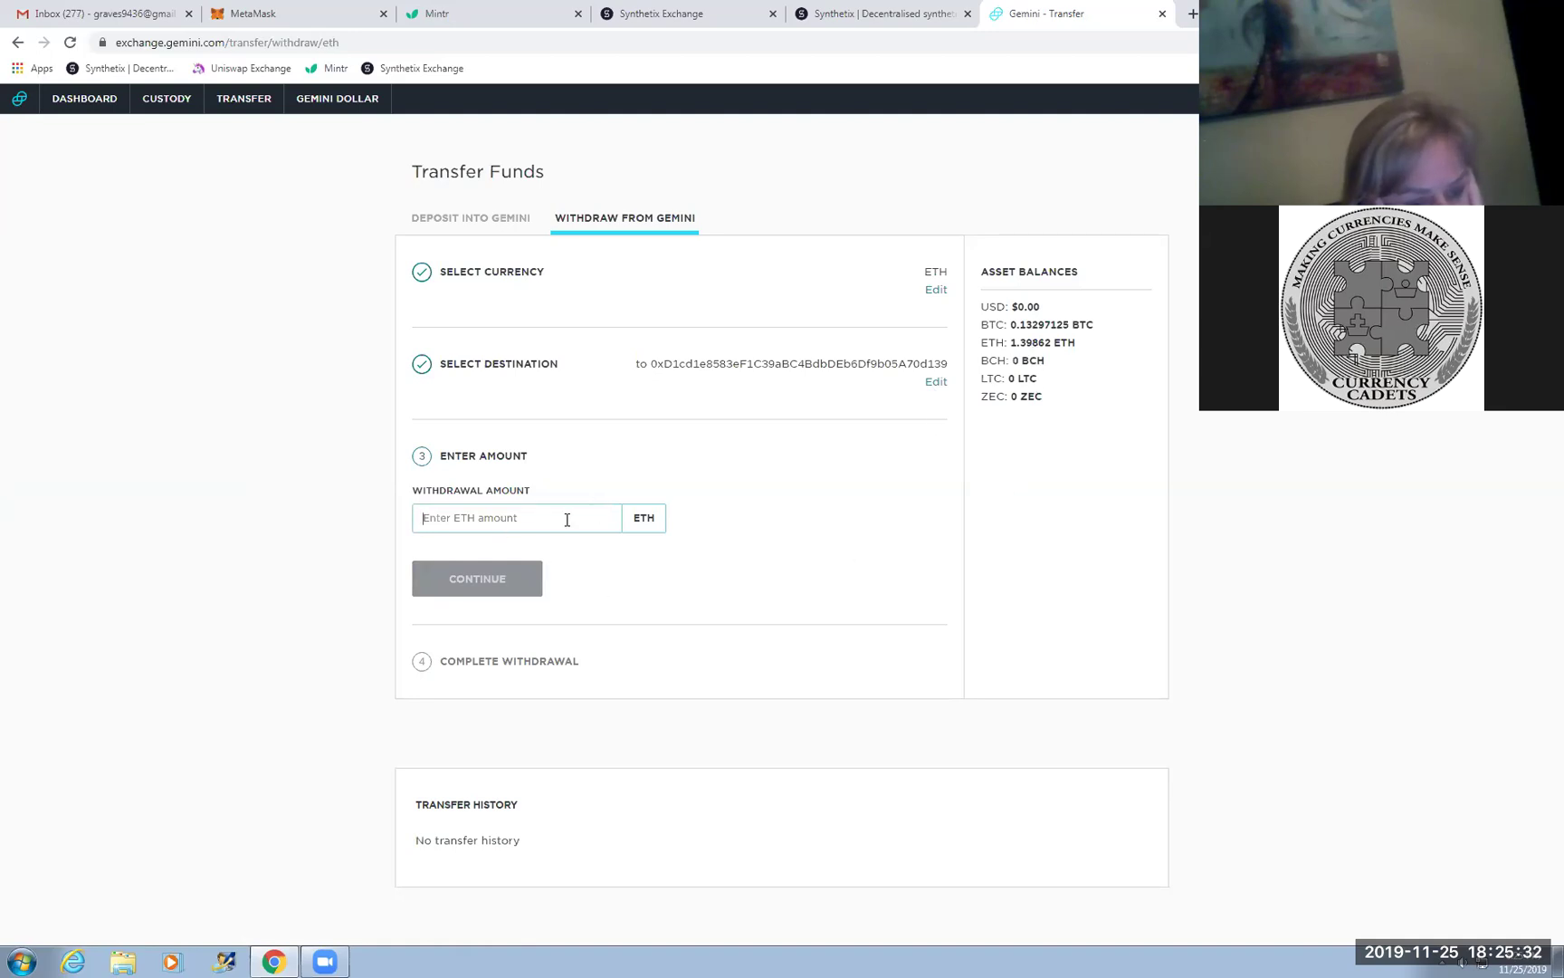
left_click(936, 383)
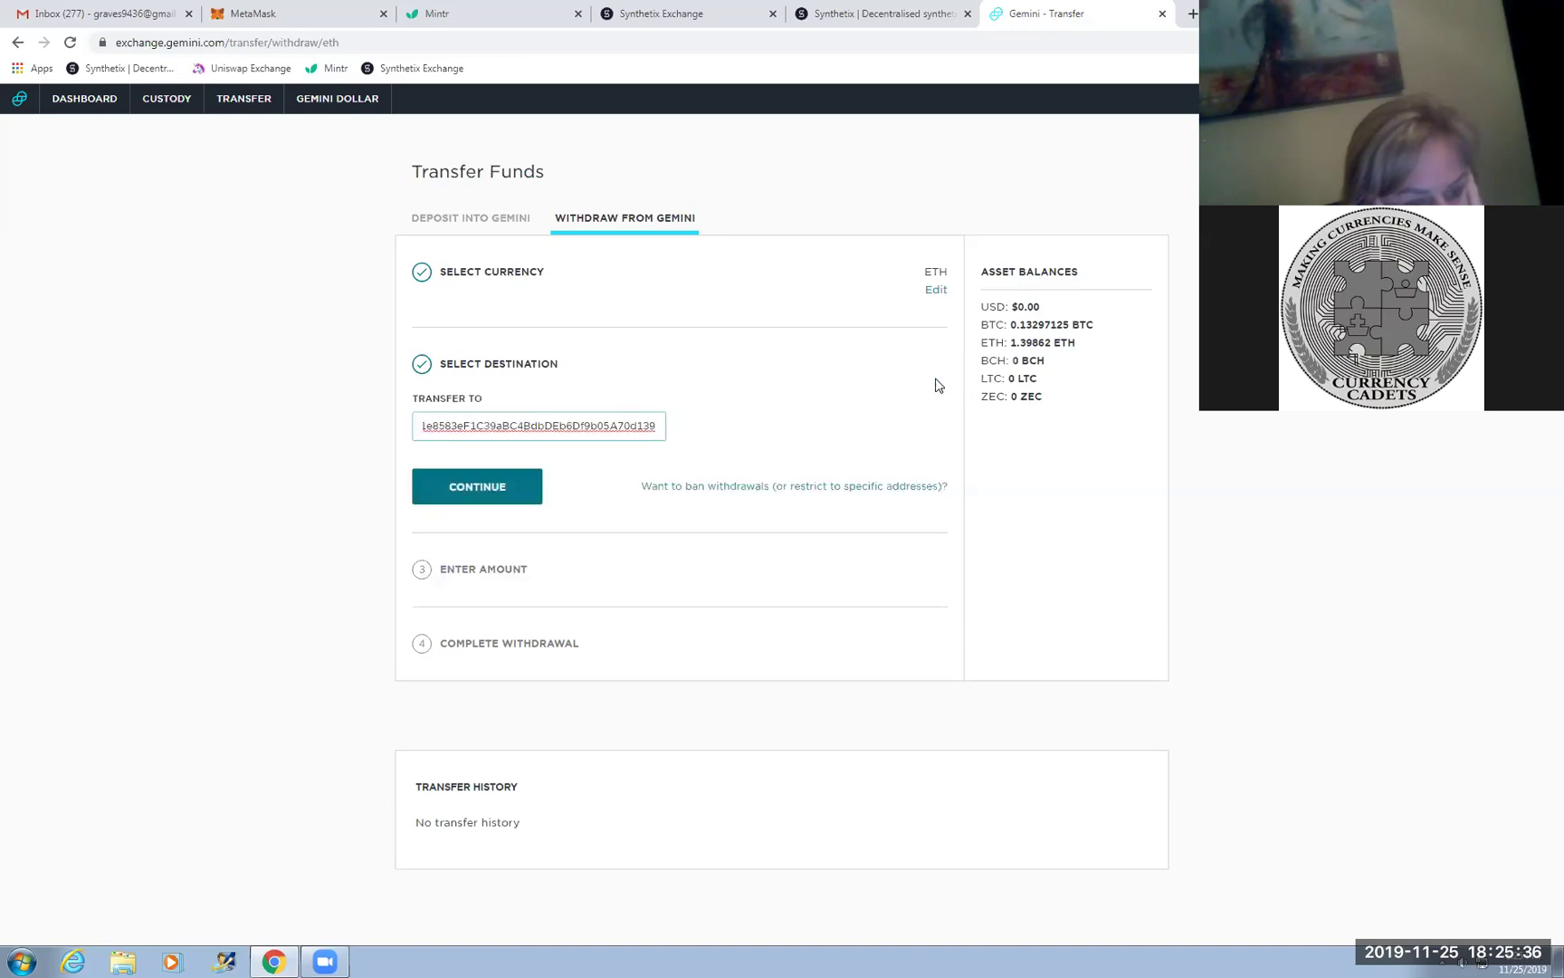
left_click(447, 572)
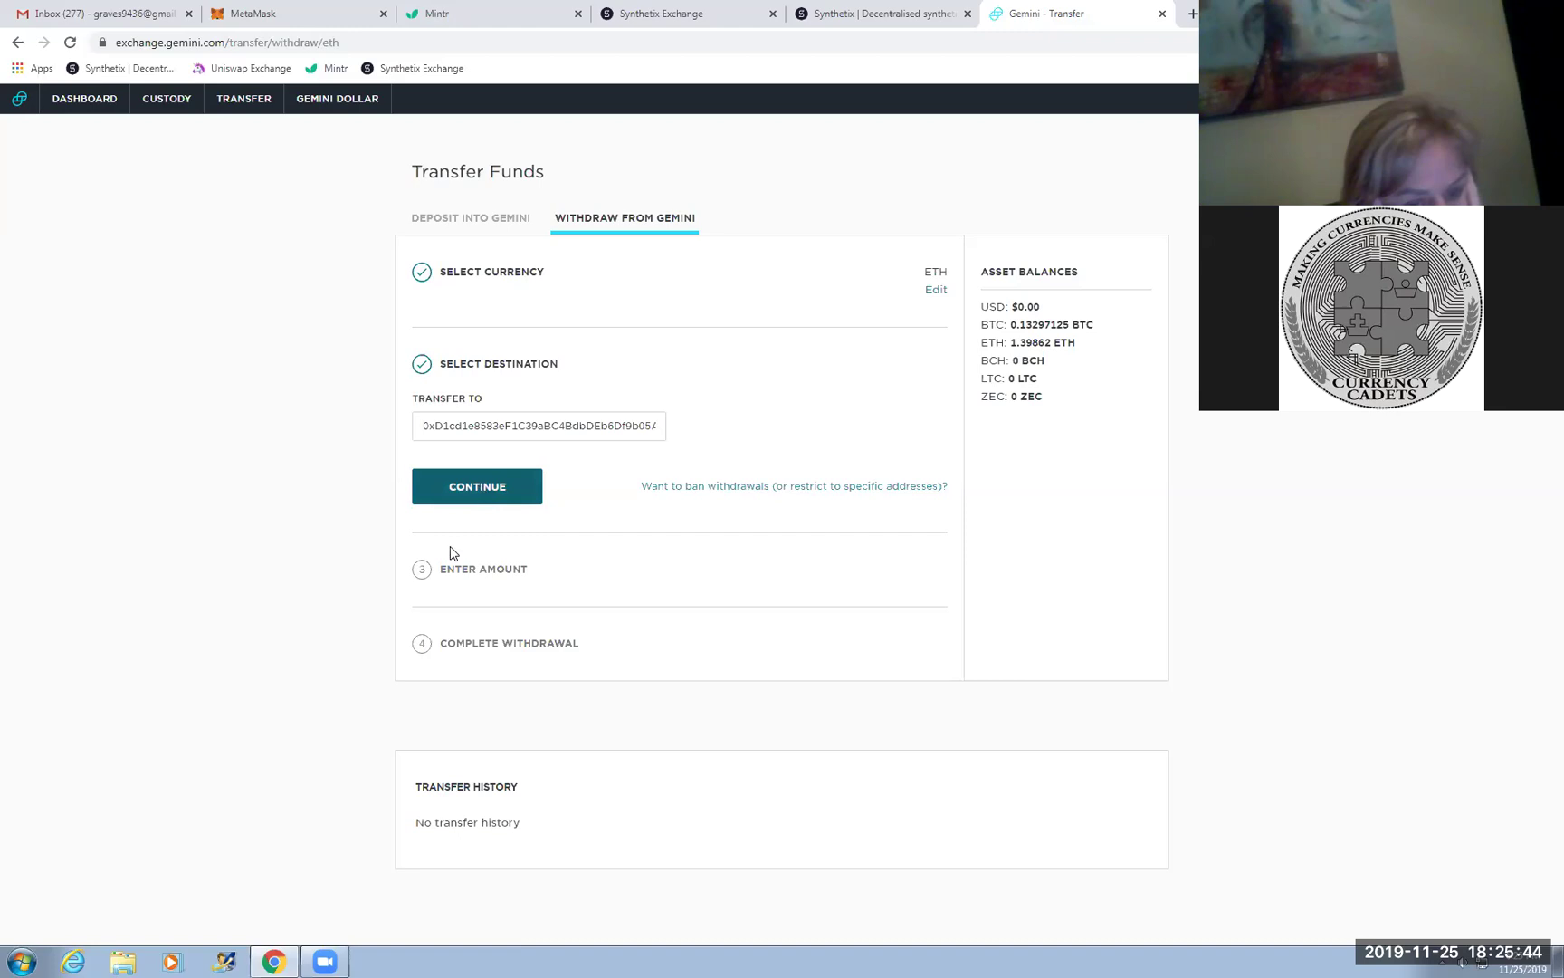
left_click(489, 486)
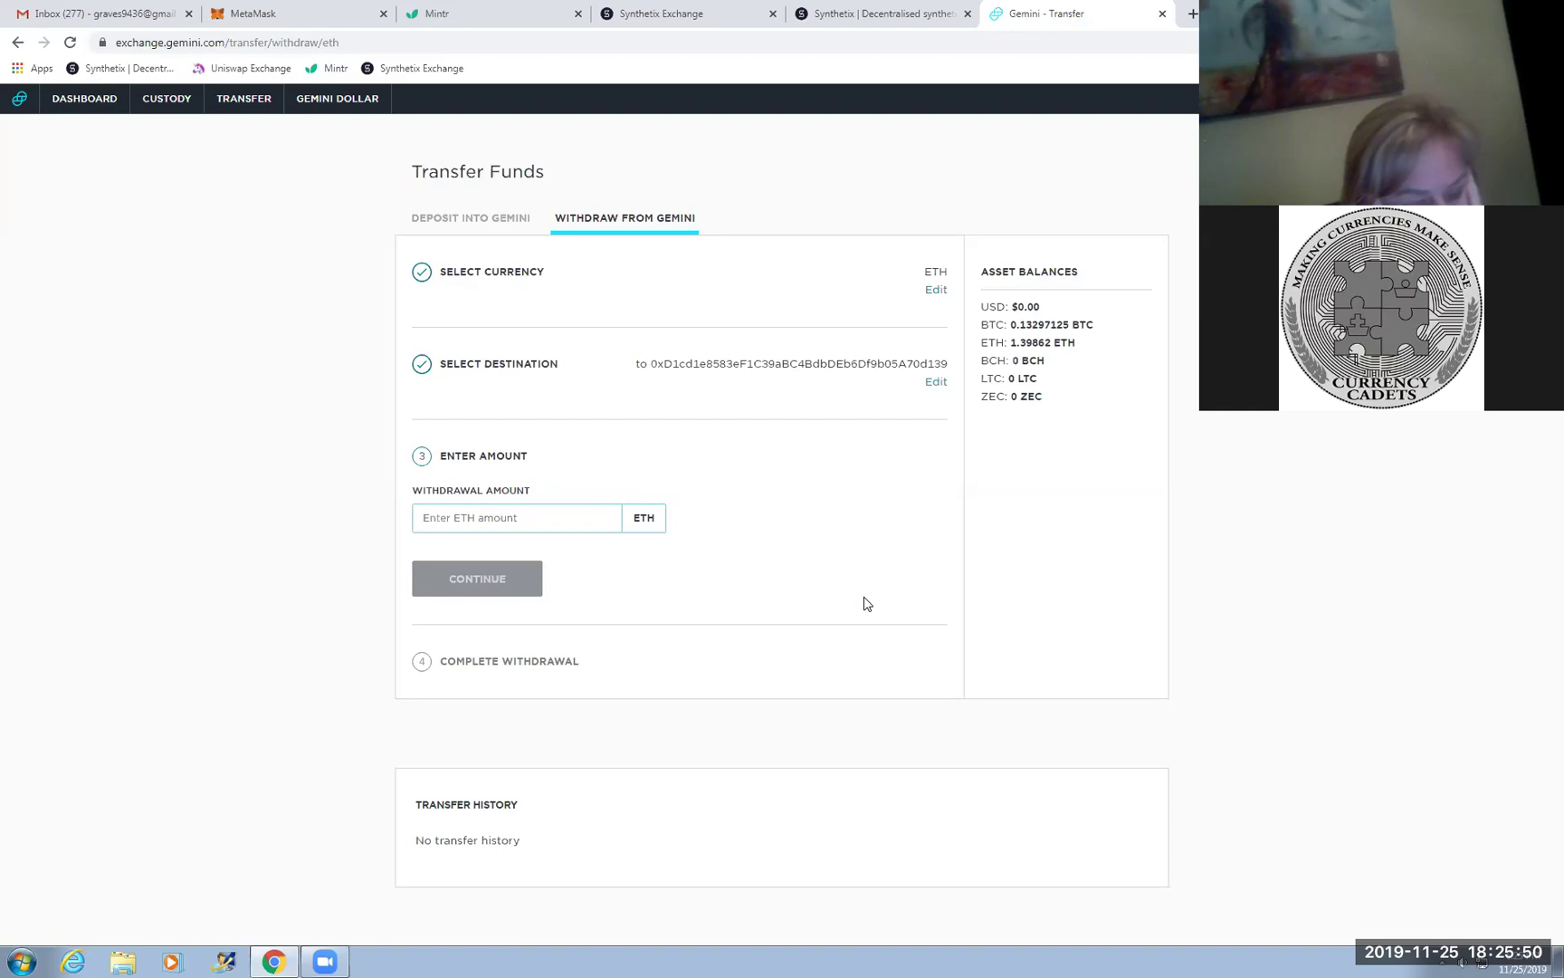
Request a 1 ETH withdrawal, then check Gmail for the authorization e-mail
type("1")
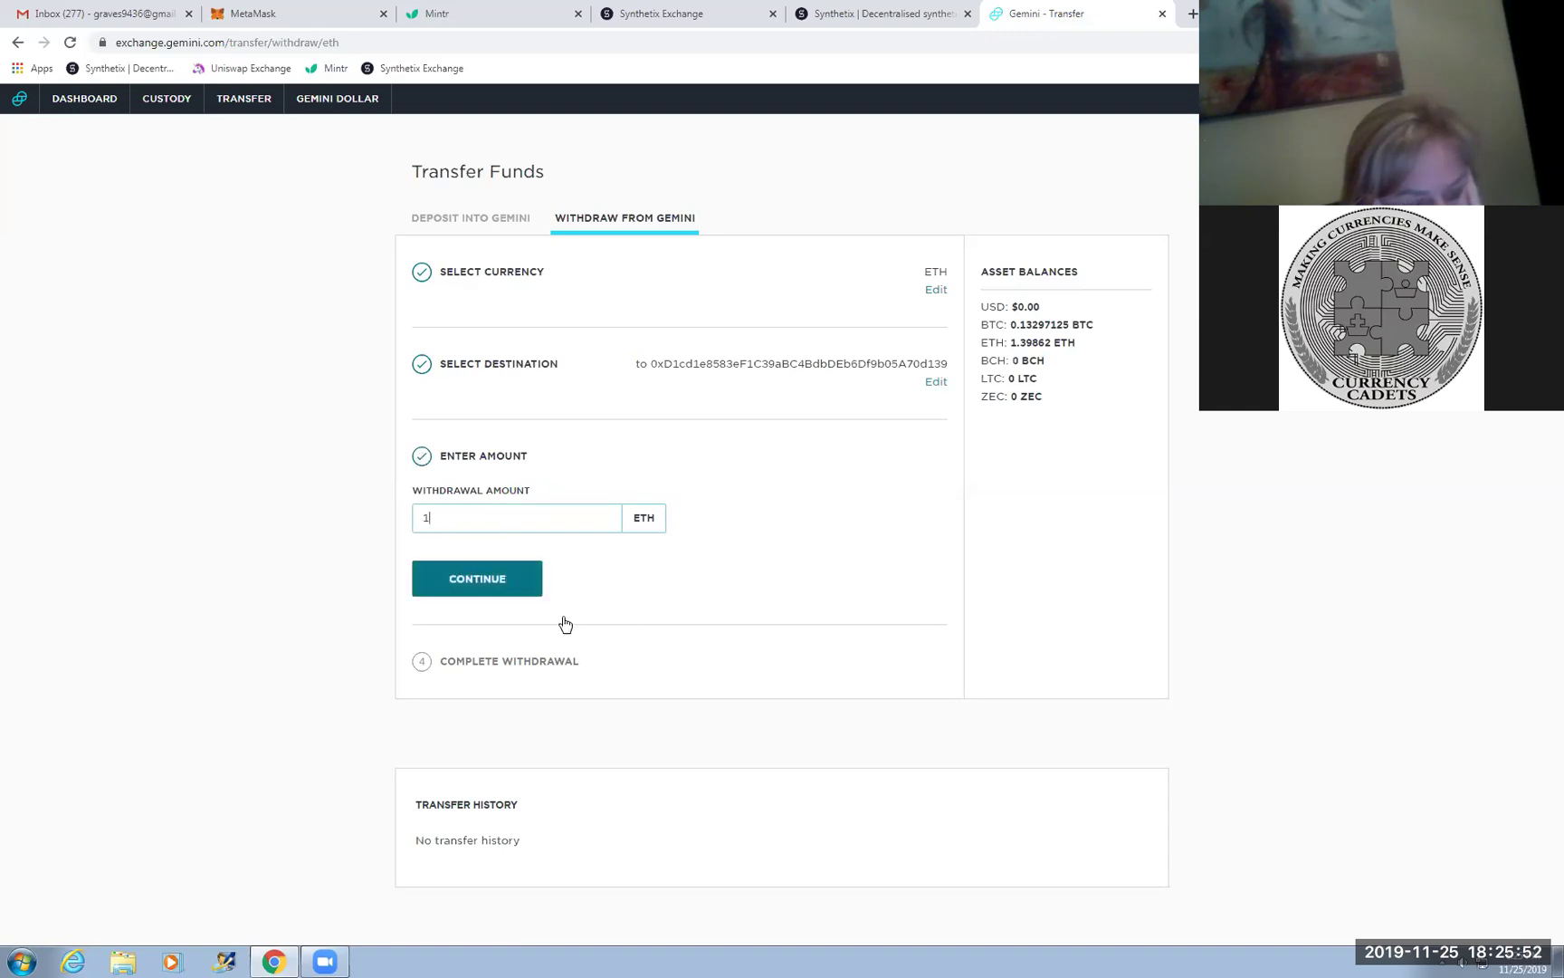
left_click(516, 583)
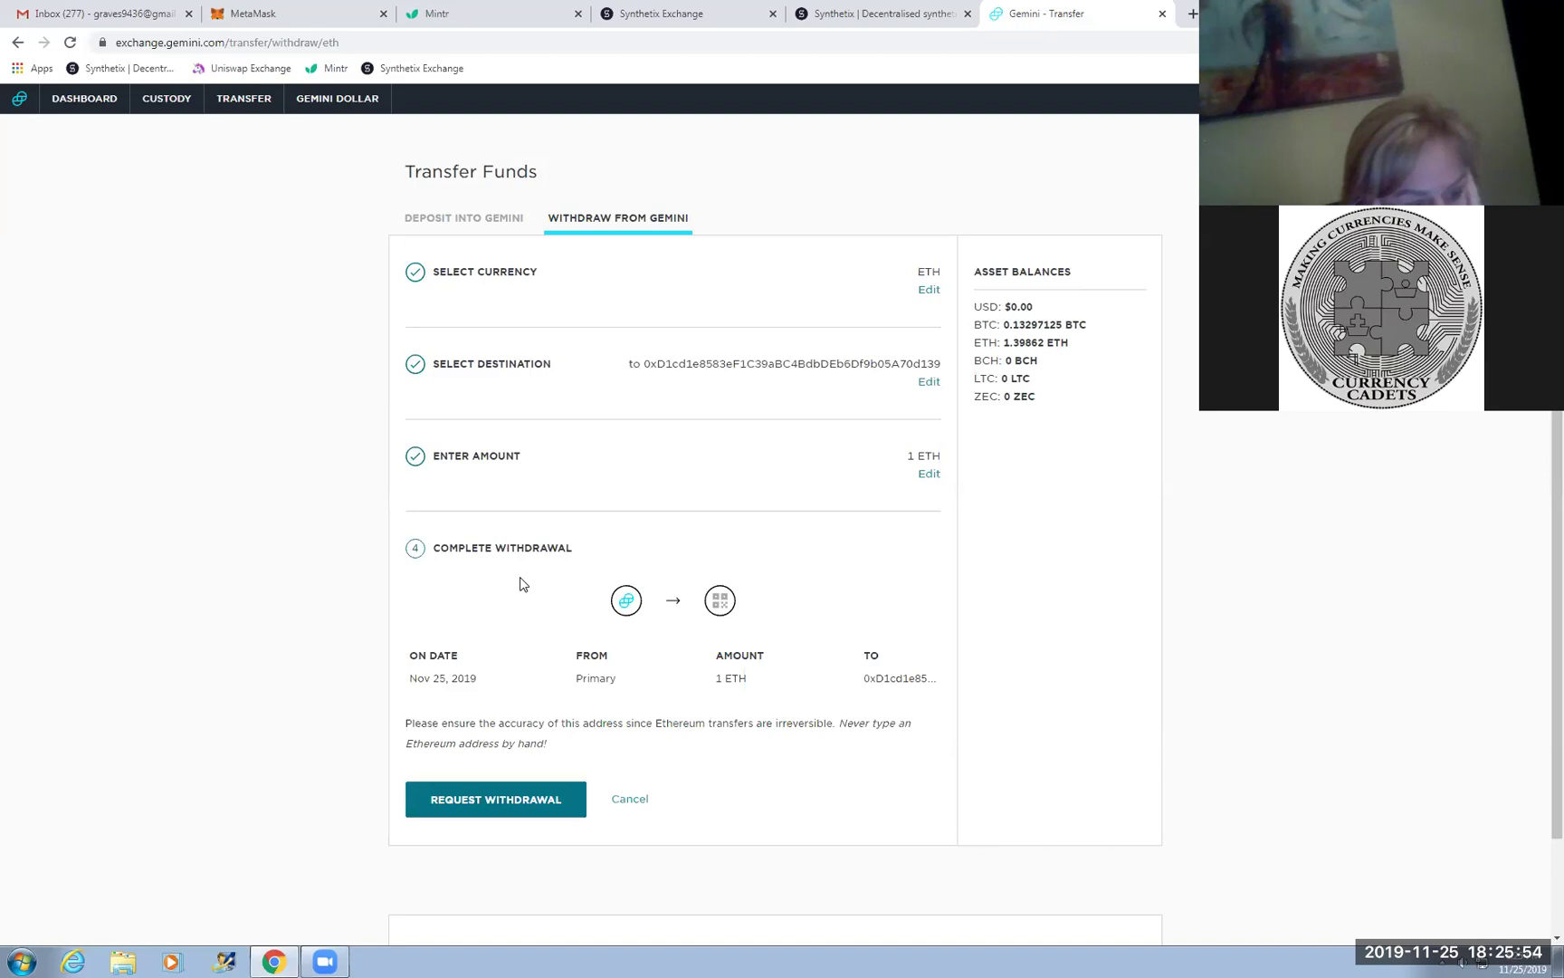
left_click(512, 804)
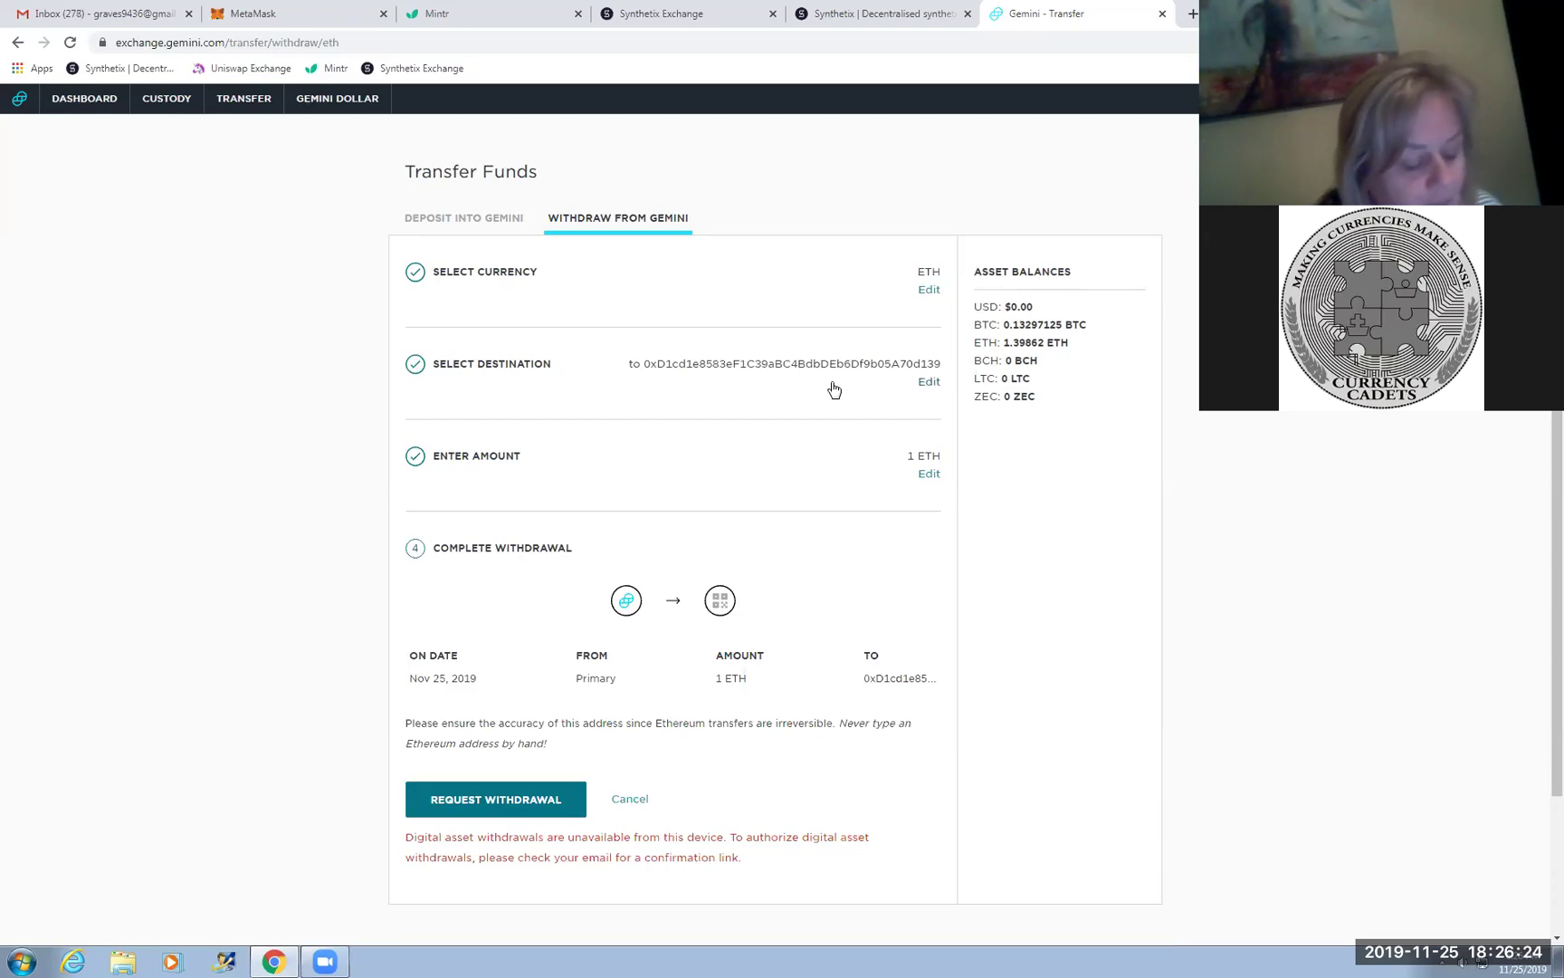
left_click(123, 13)
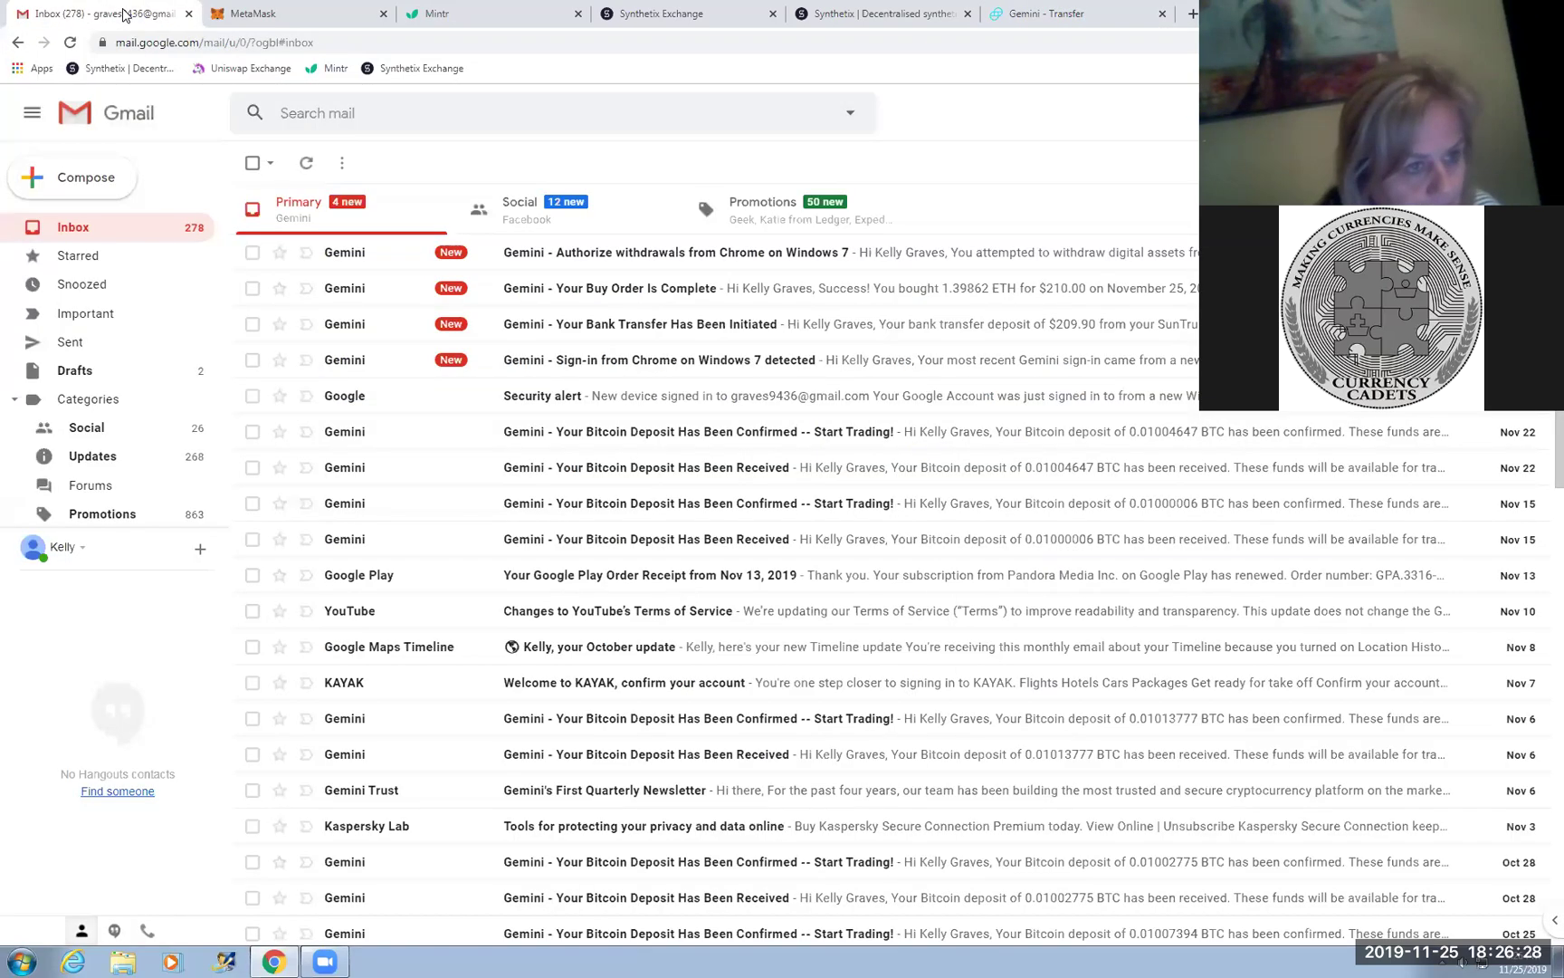
Open the 'Gemini - Authorize withdrawals' e-mail and follow its approve-device link
left_click(623, 263)
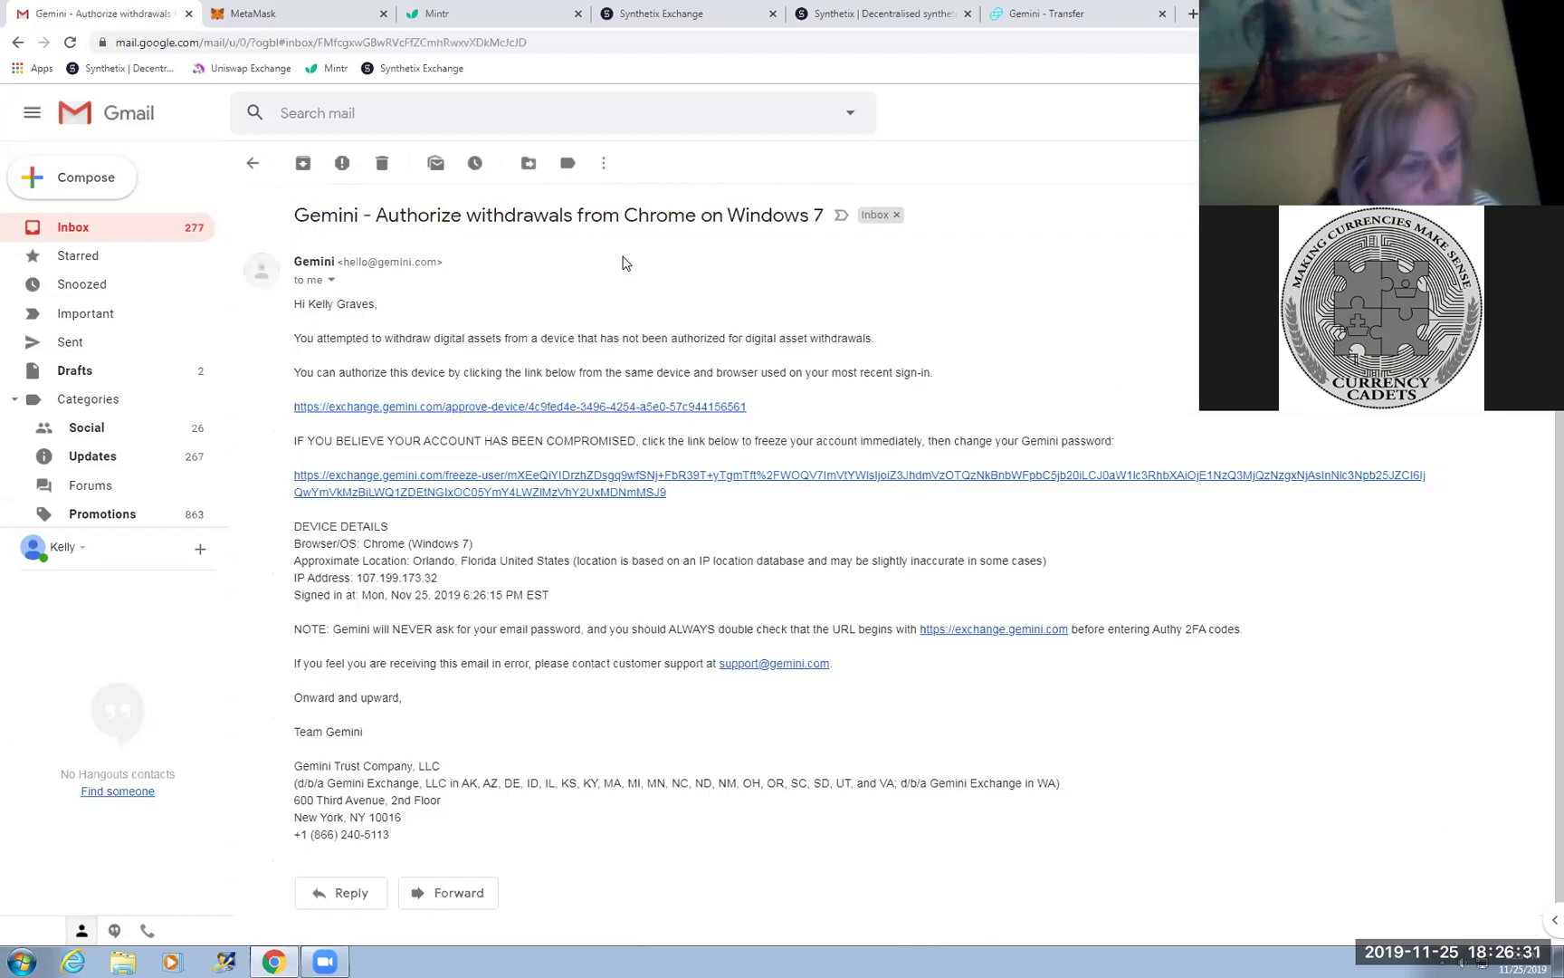
left_click(451, 408)
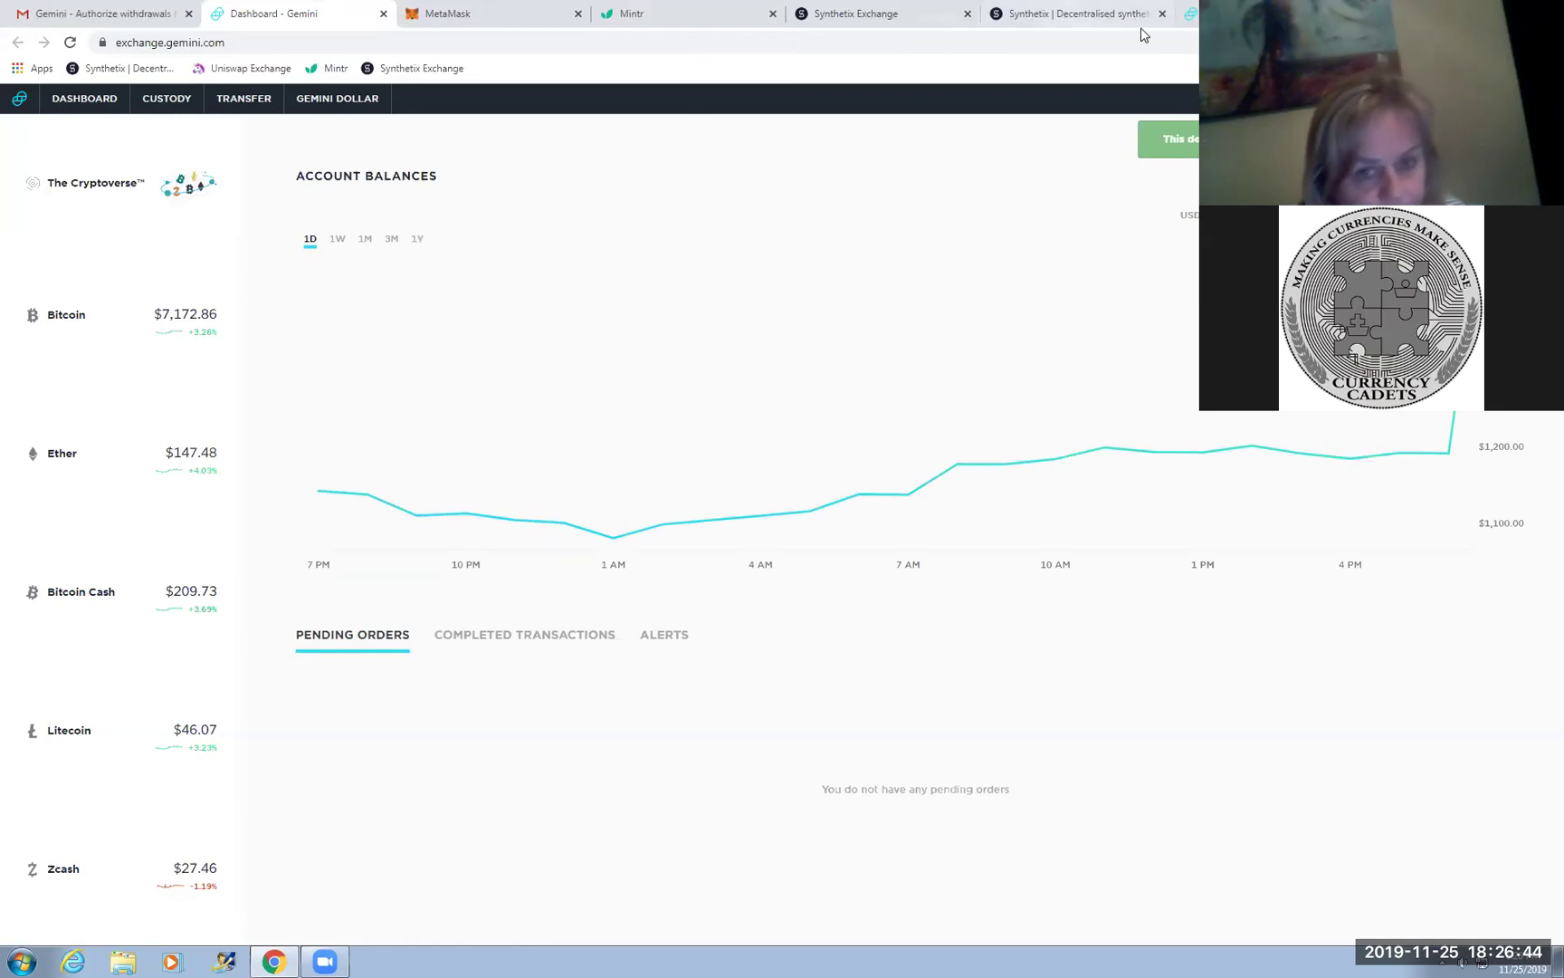
Re-request the 1 ETH withdrawal on the Gemini Transfer tab, then return to the Gmail authorization e-mail
left_click(1187, 22)
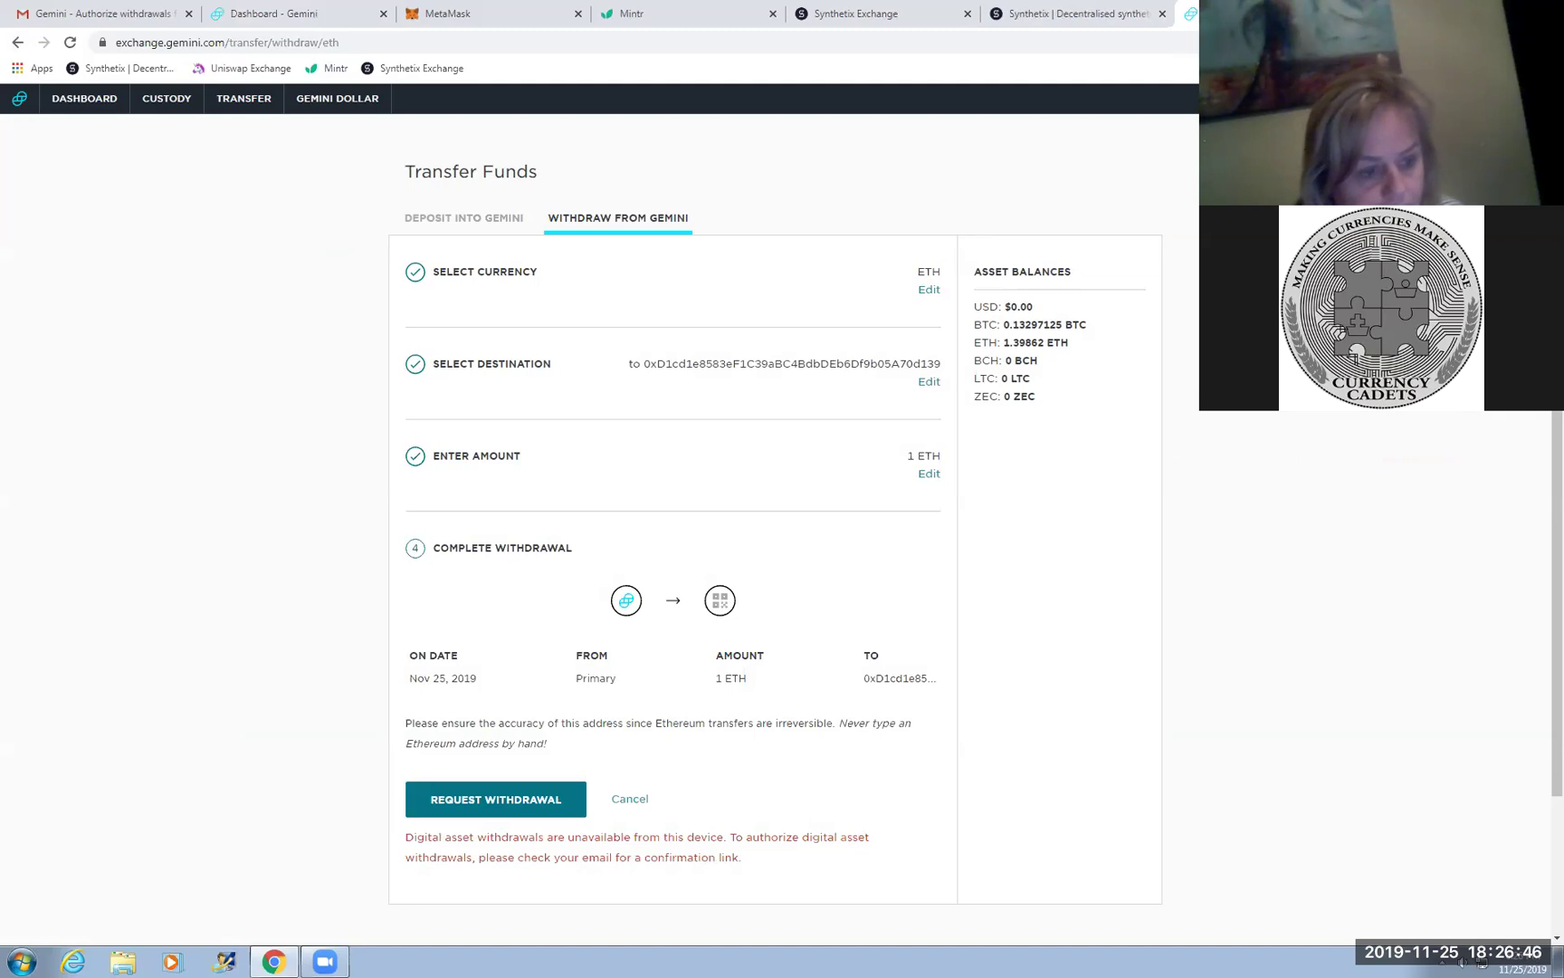
left_click(524, 802)
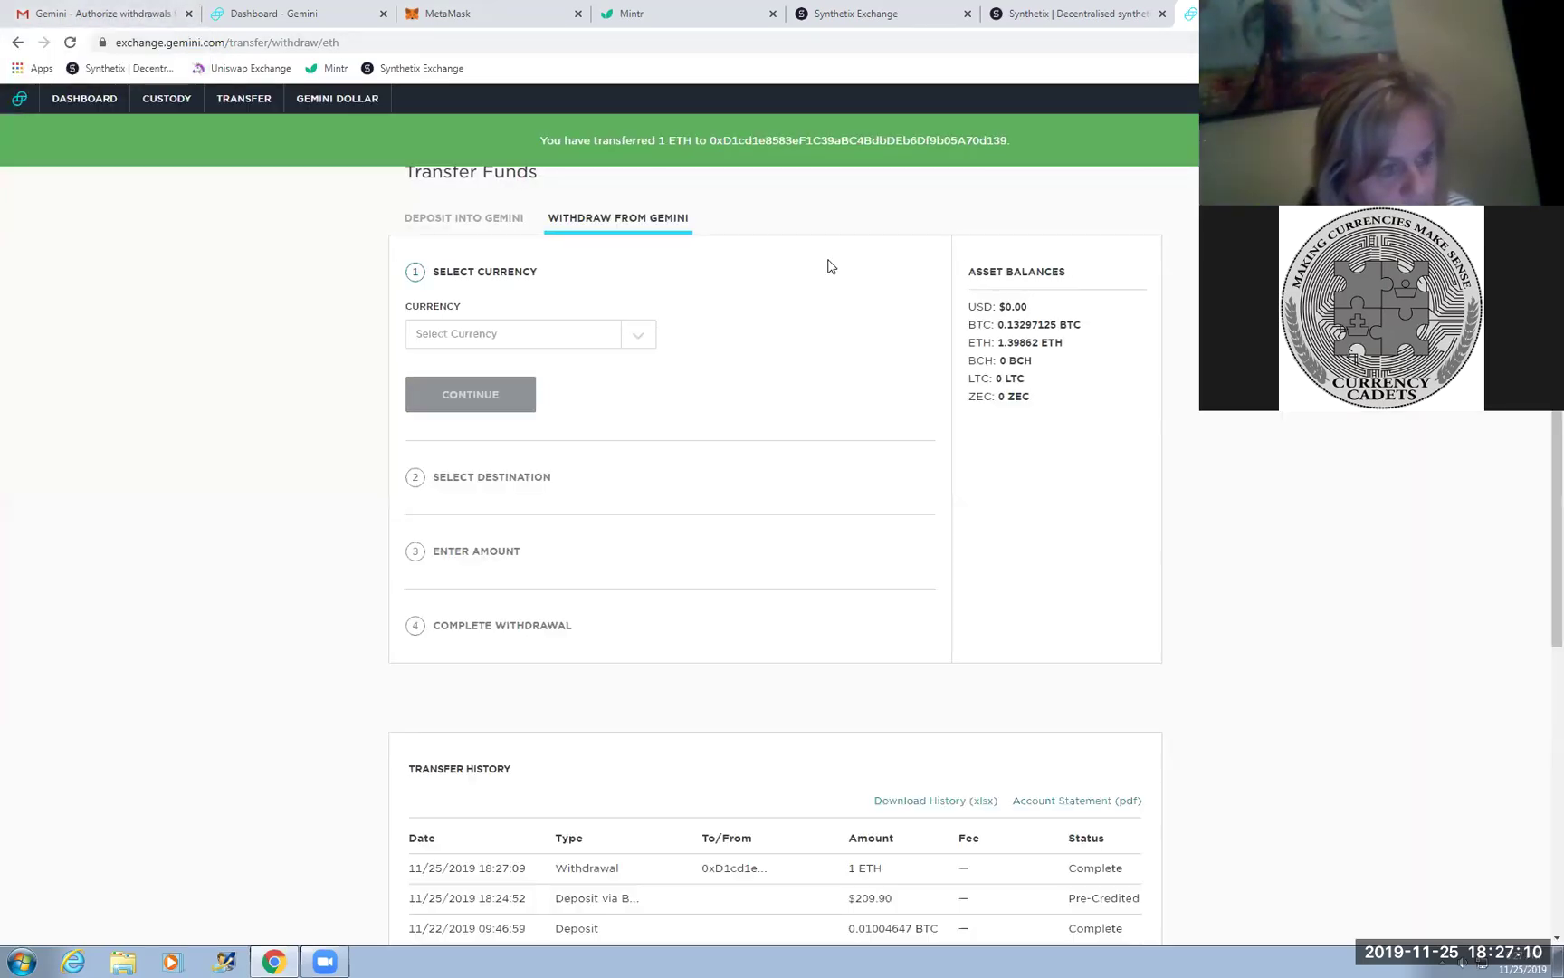
left_click(139, 11)
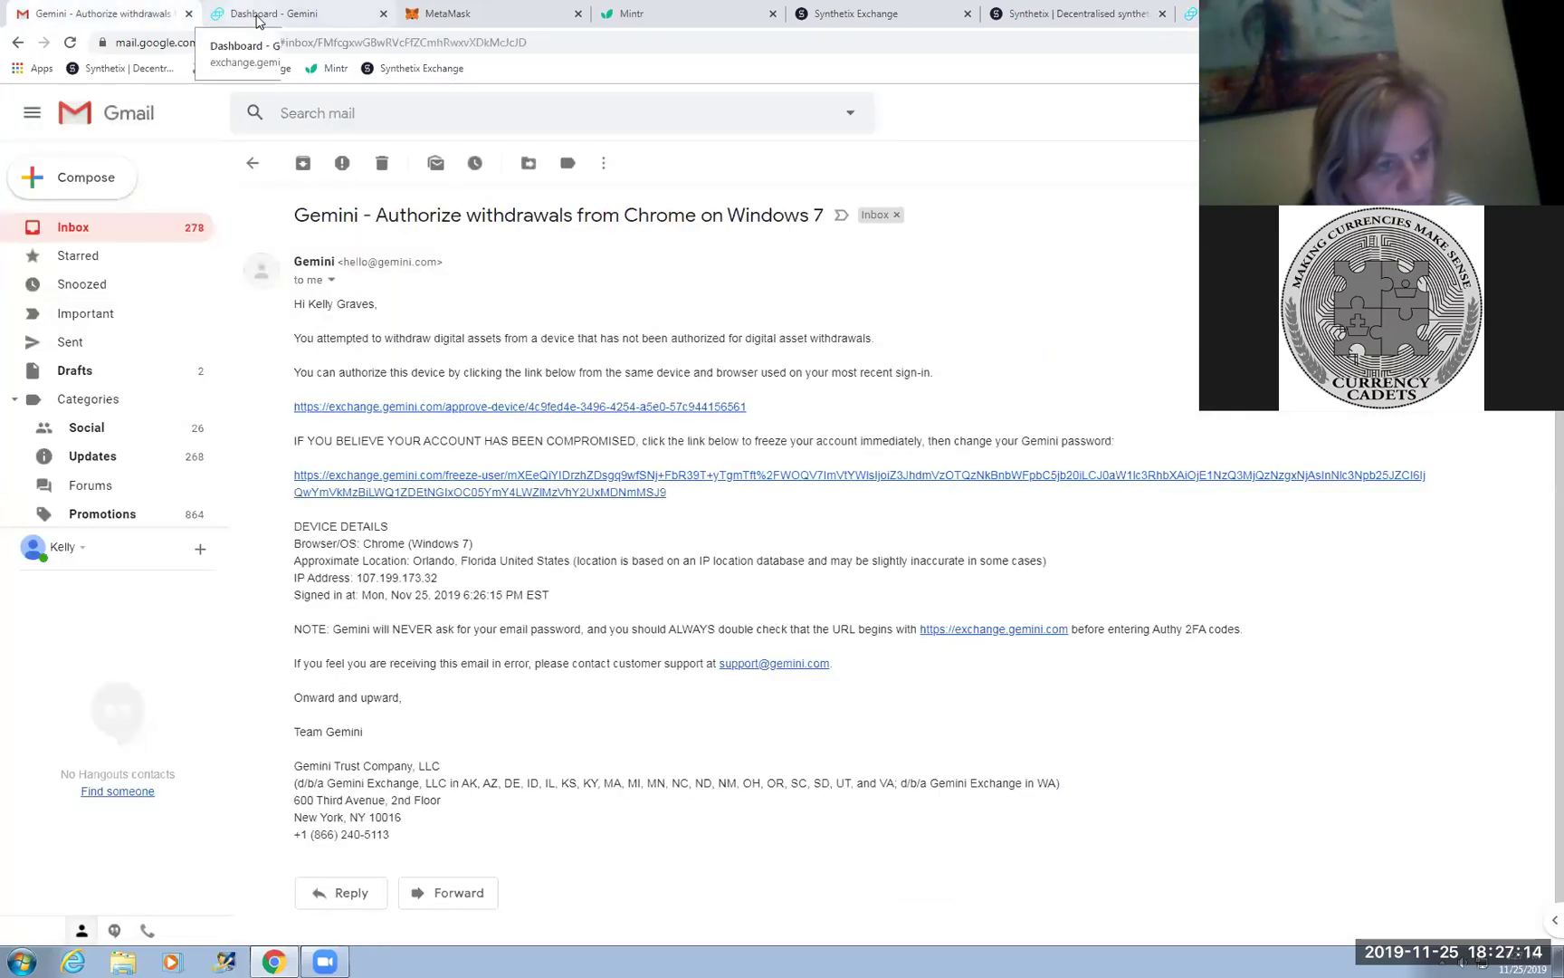
Read Gemini's Ether Withdrawal Confirmation email from the inbox, then switch to MetaMask
left_click(106, 229)
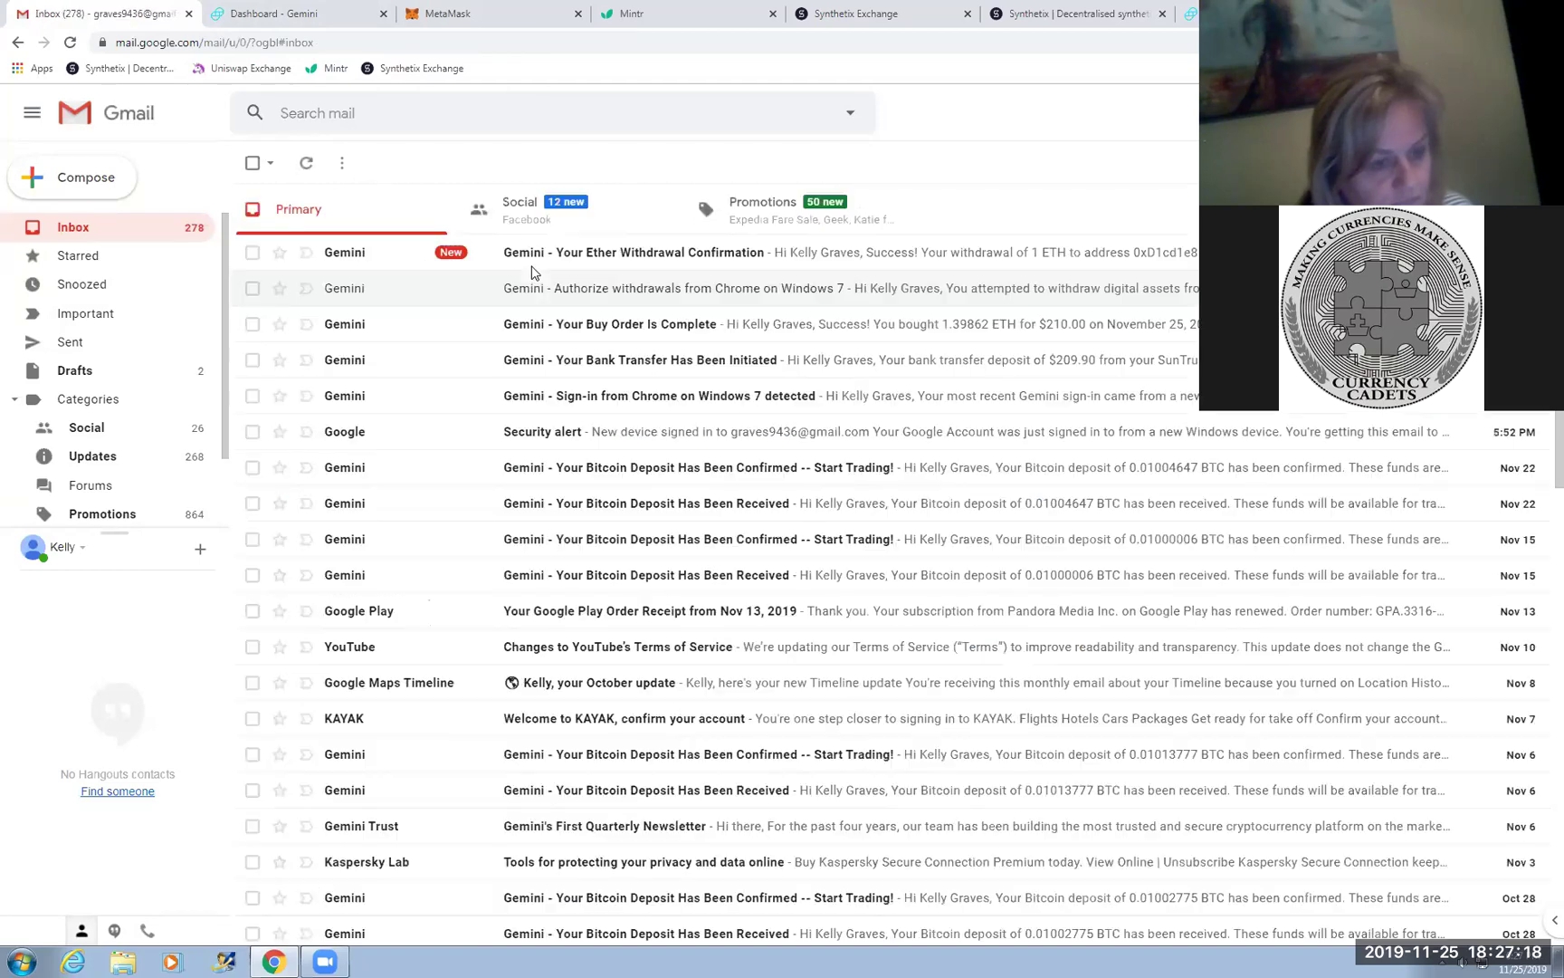
left_click(609, 261)
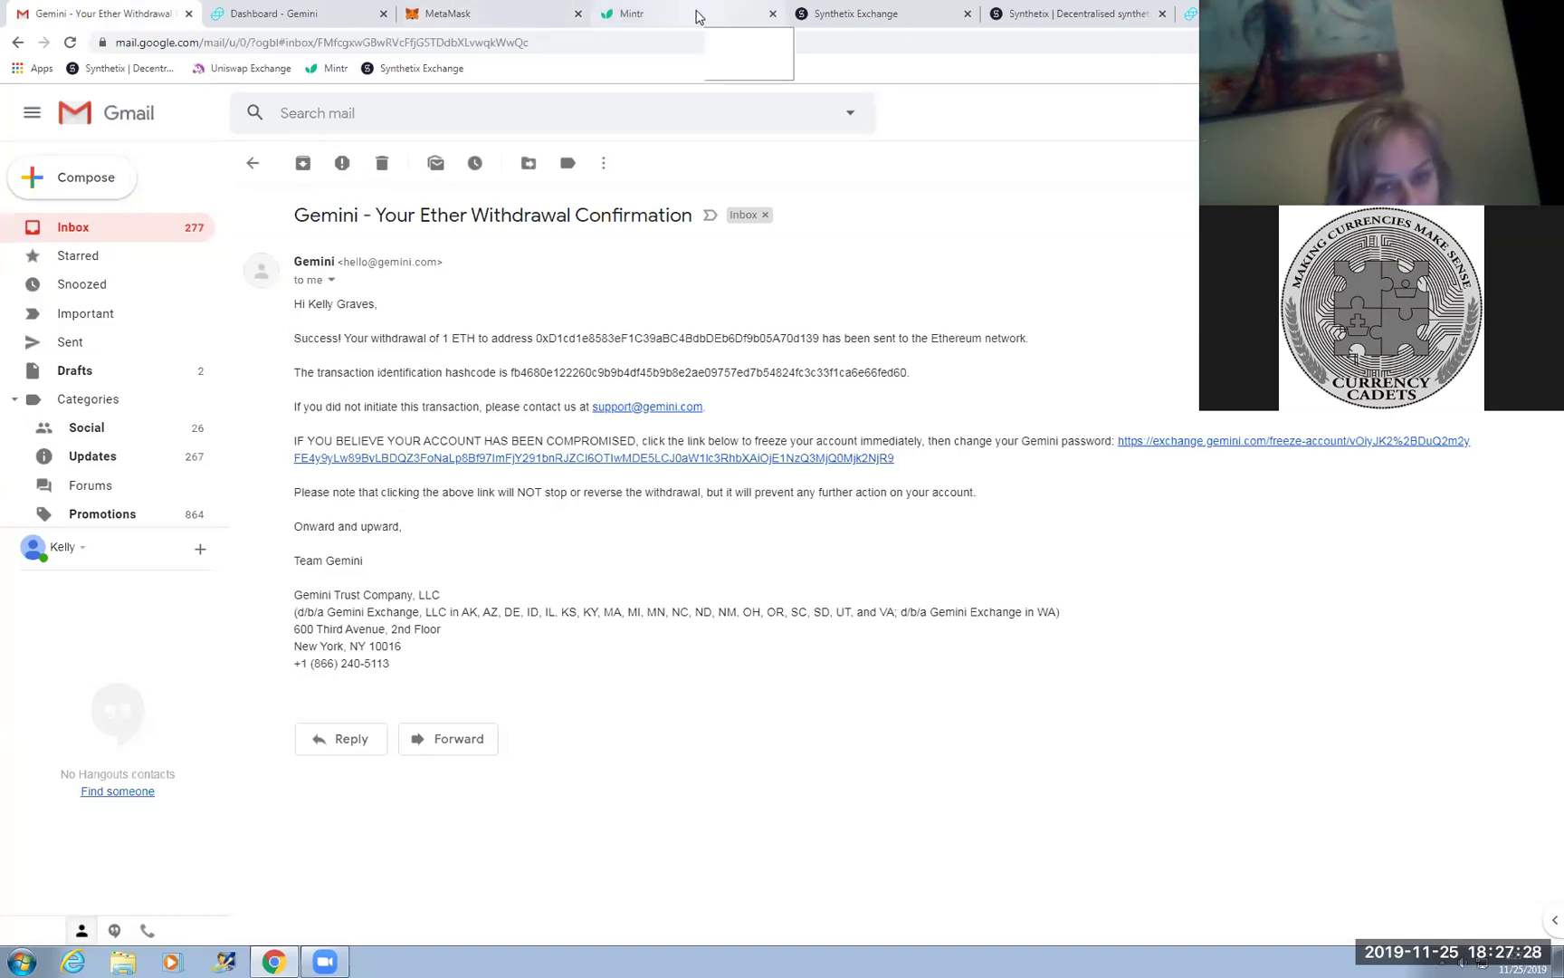
left_click(507, 11)
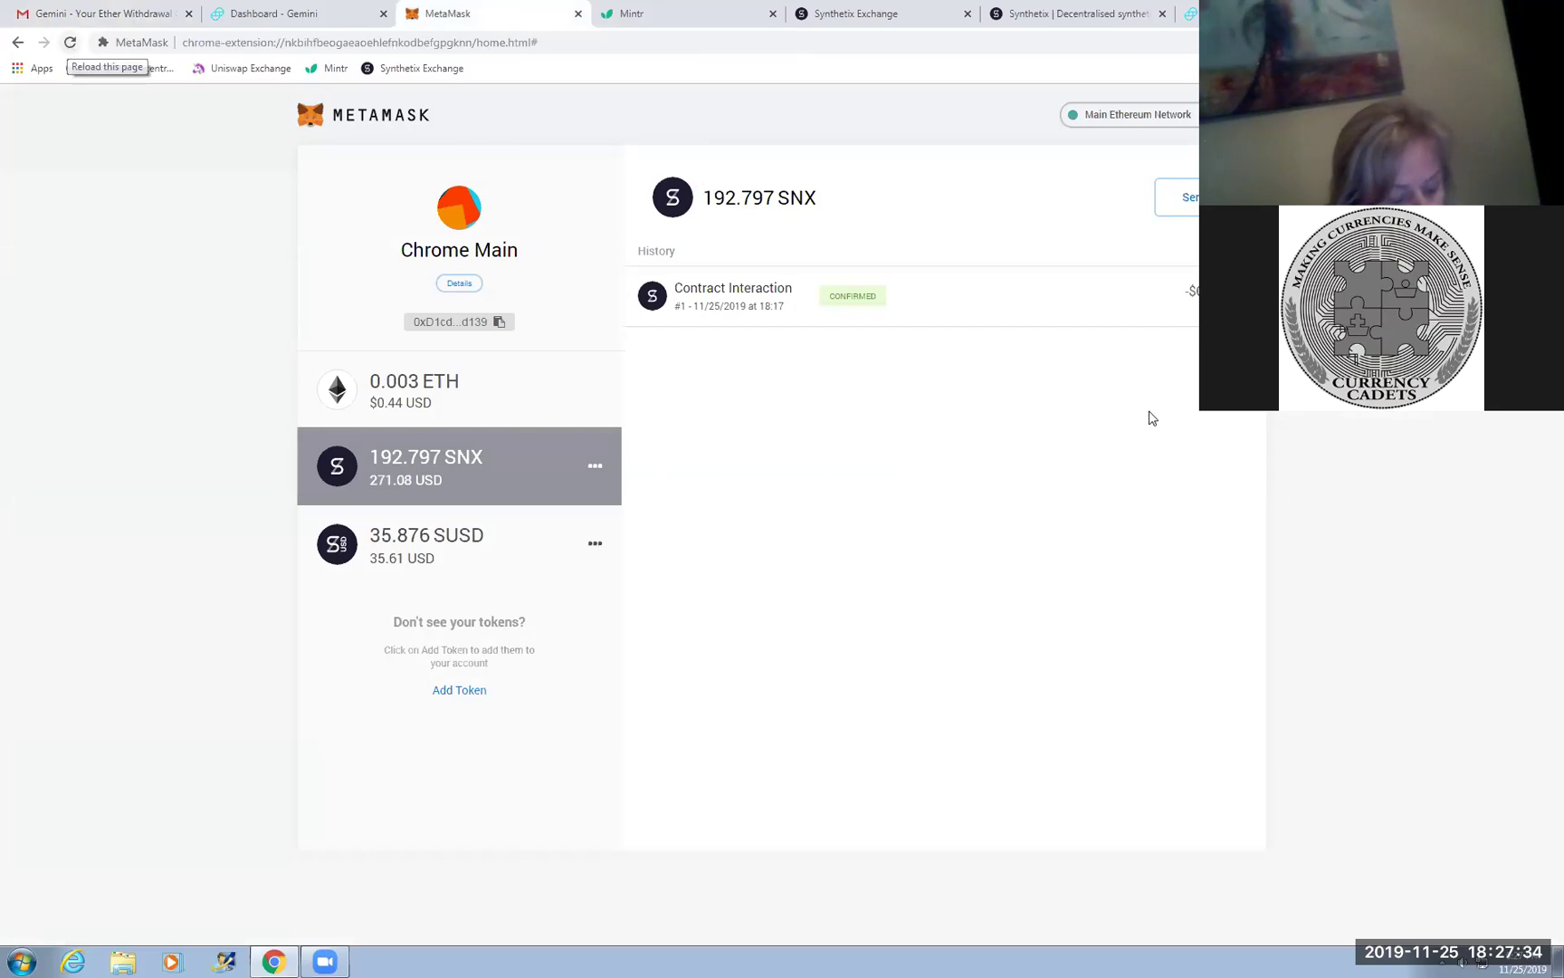
Reload MetaMask until the 1 ETH deposit shows a 1.003 ETH balance
key("F5")
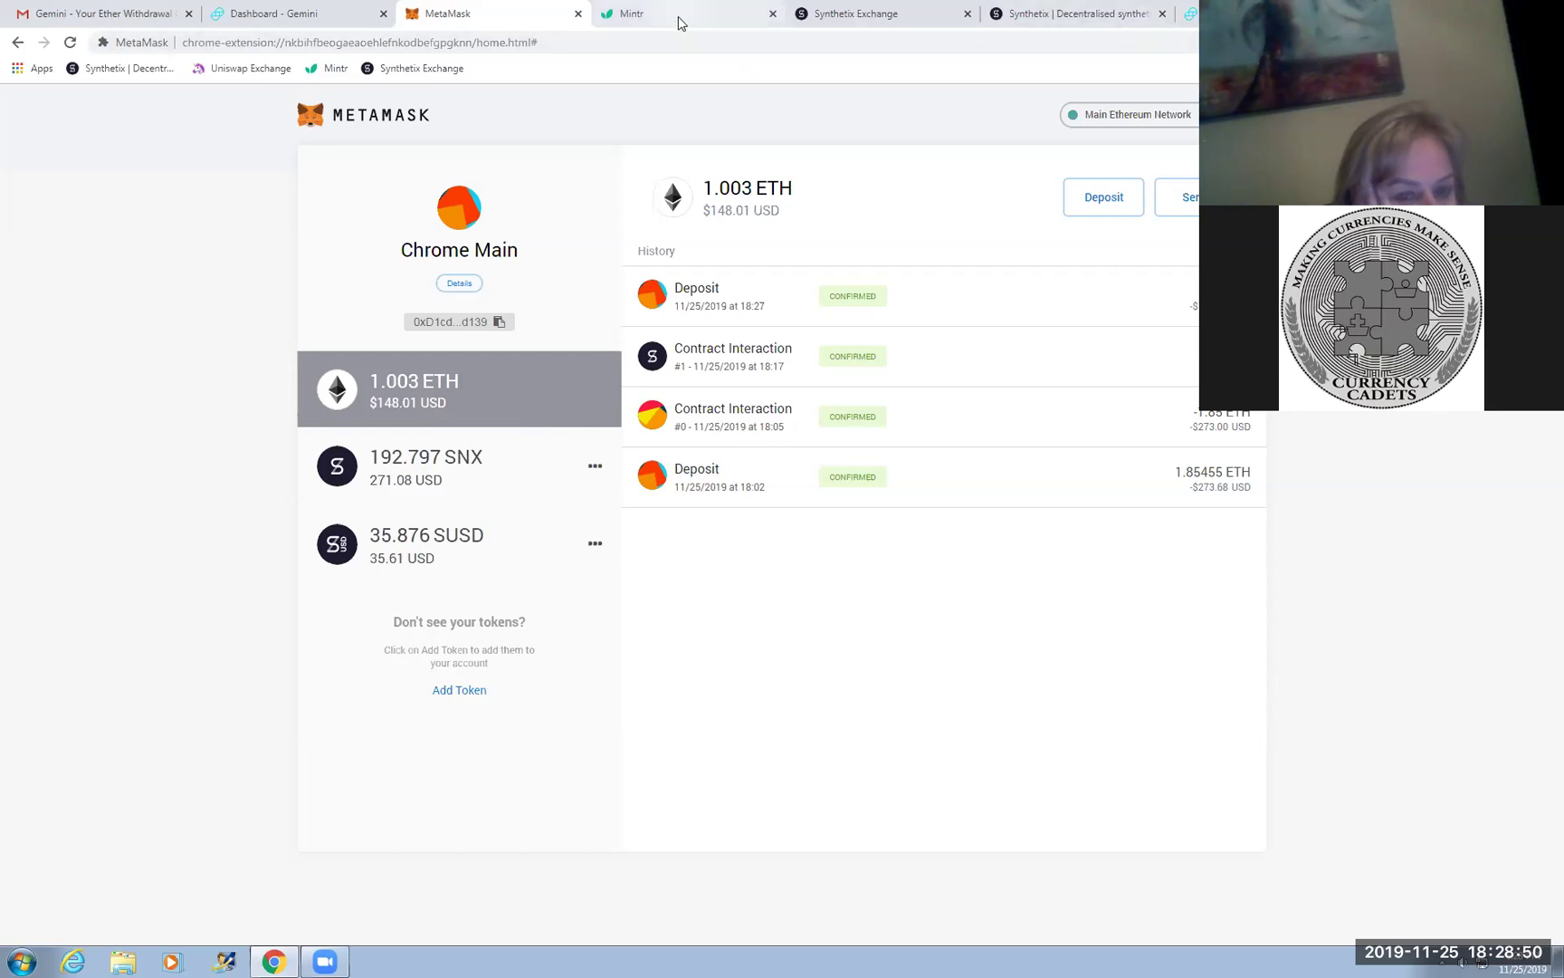
Start a Gemini ETH withdrawal to the MetaMask wallet's pasted Ethereum address
left_click(1191, 13)
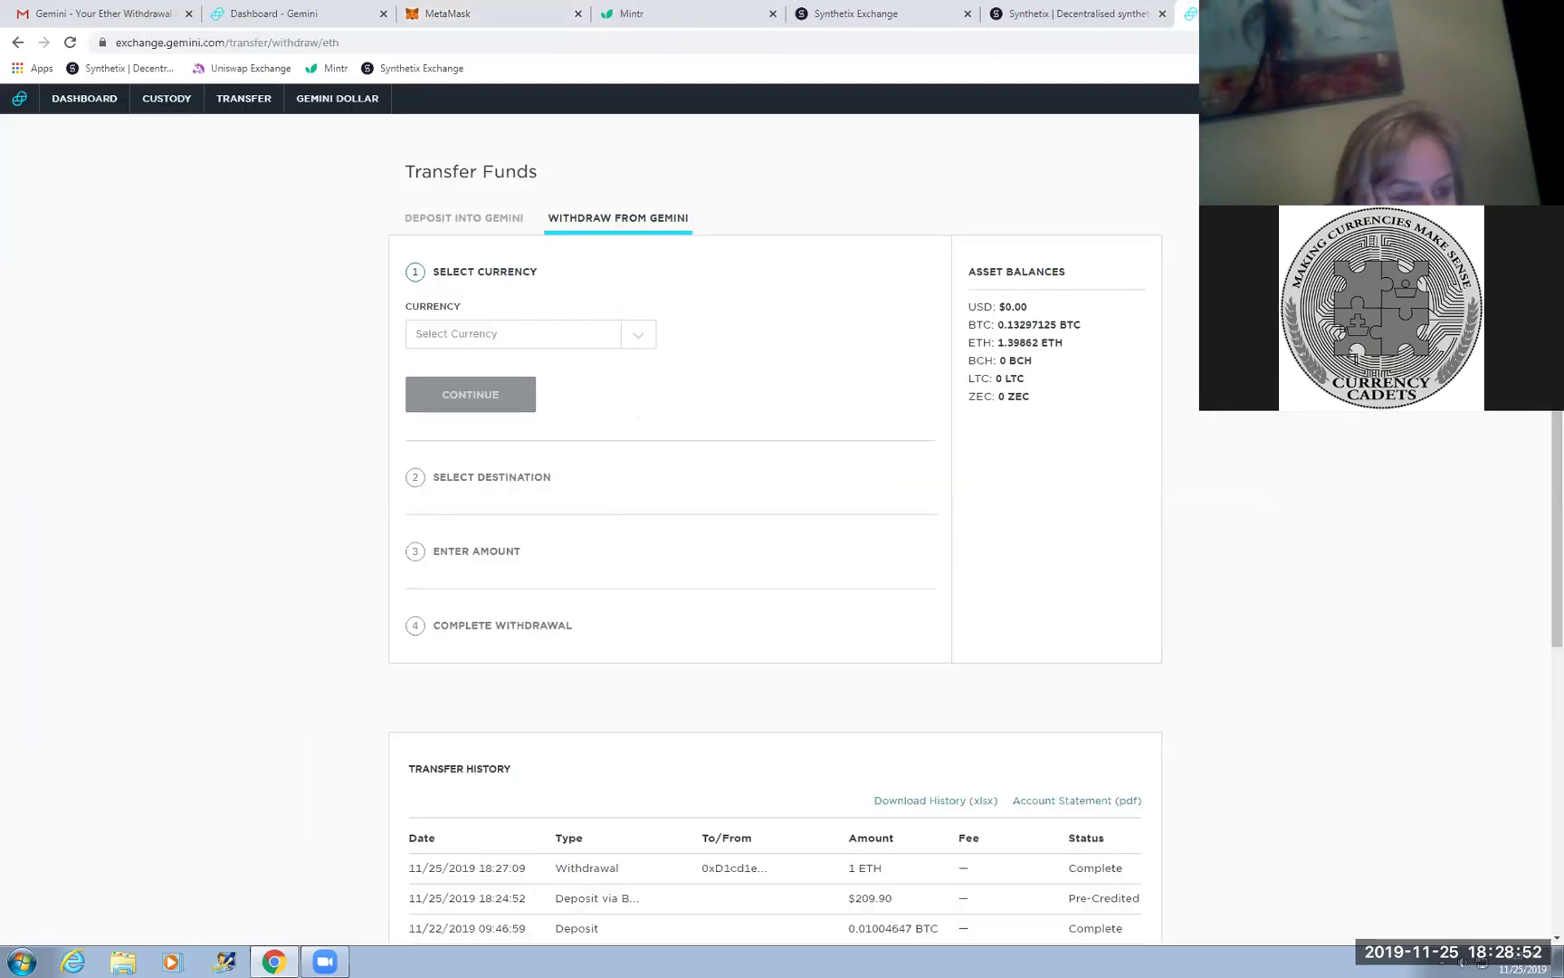
left_click(639, 342)
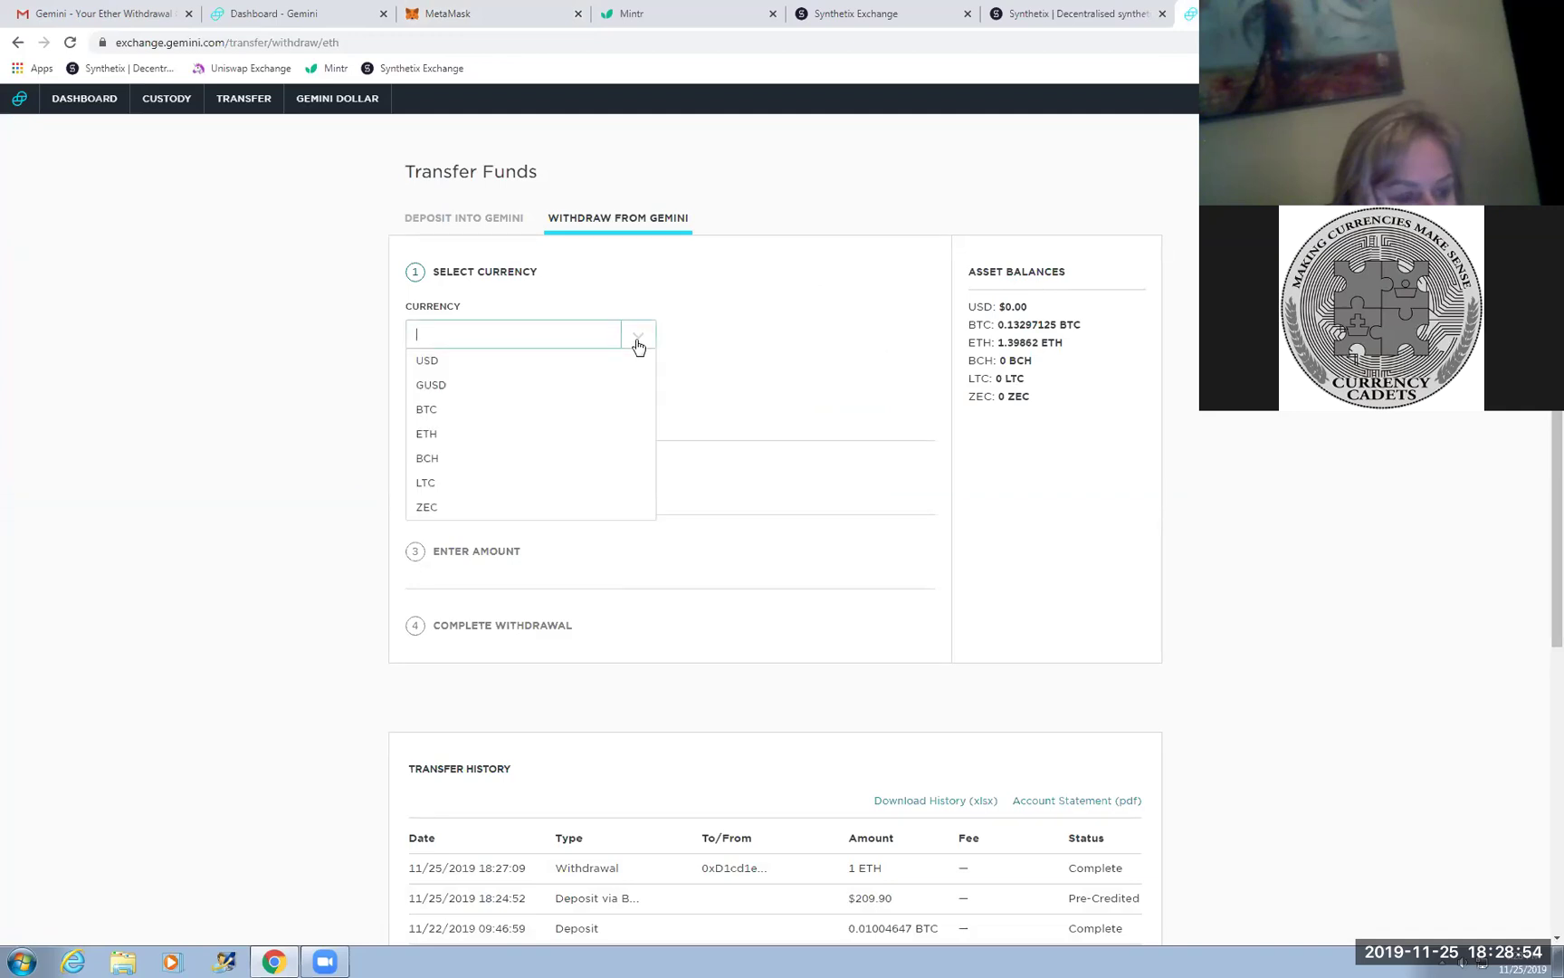
left_click(427, 437)
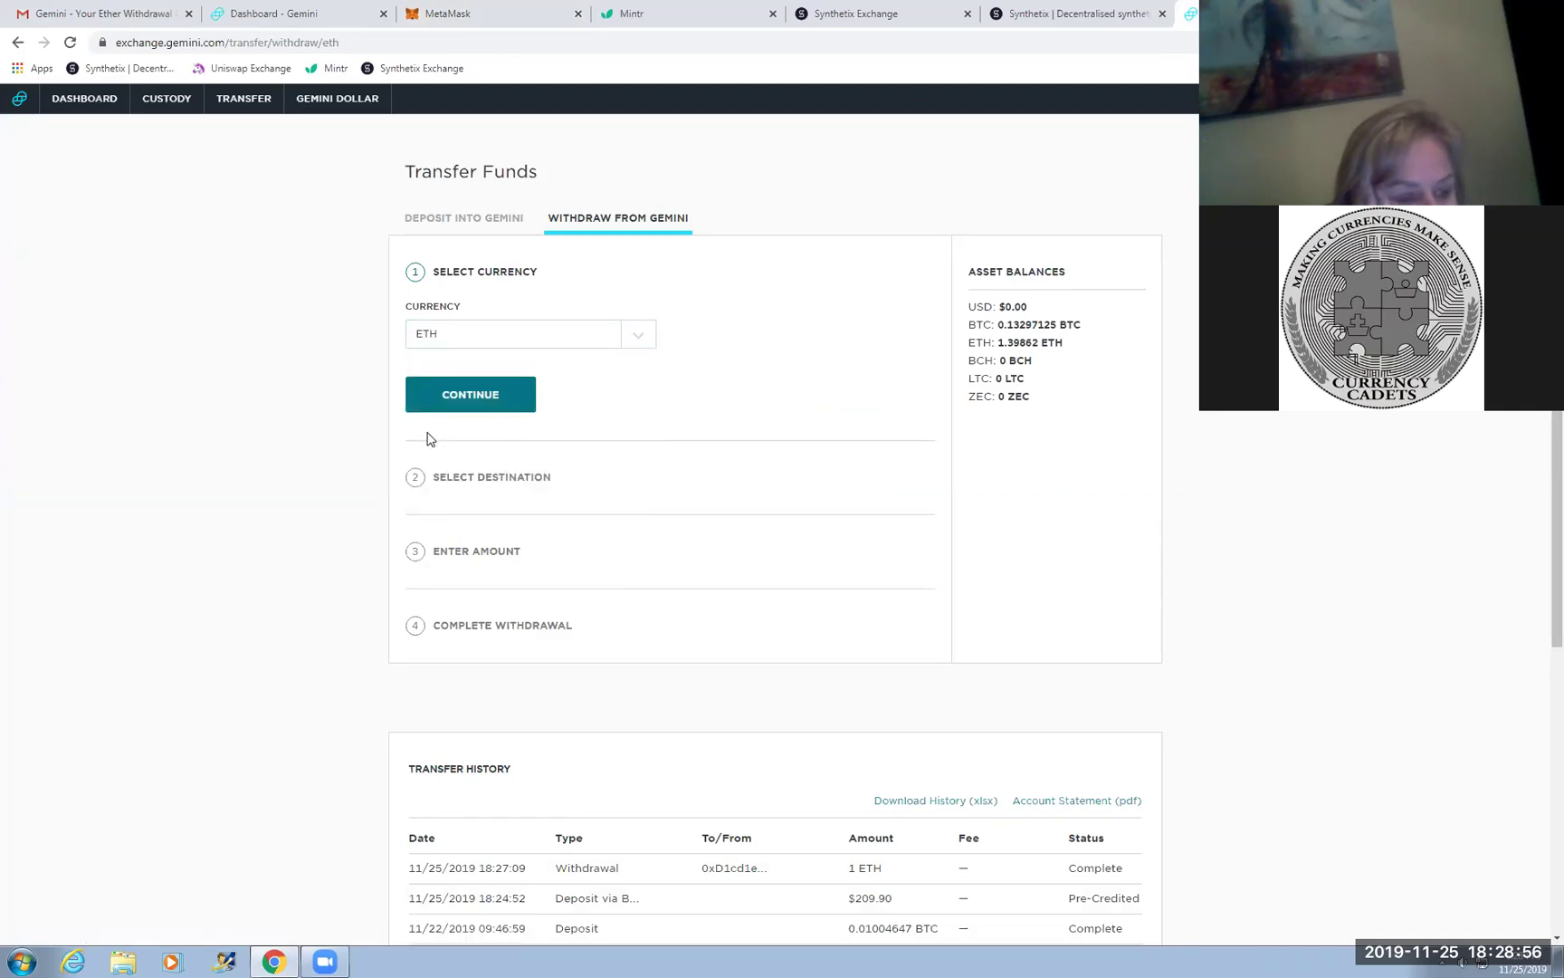
left_click(505, 397)
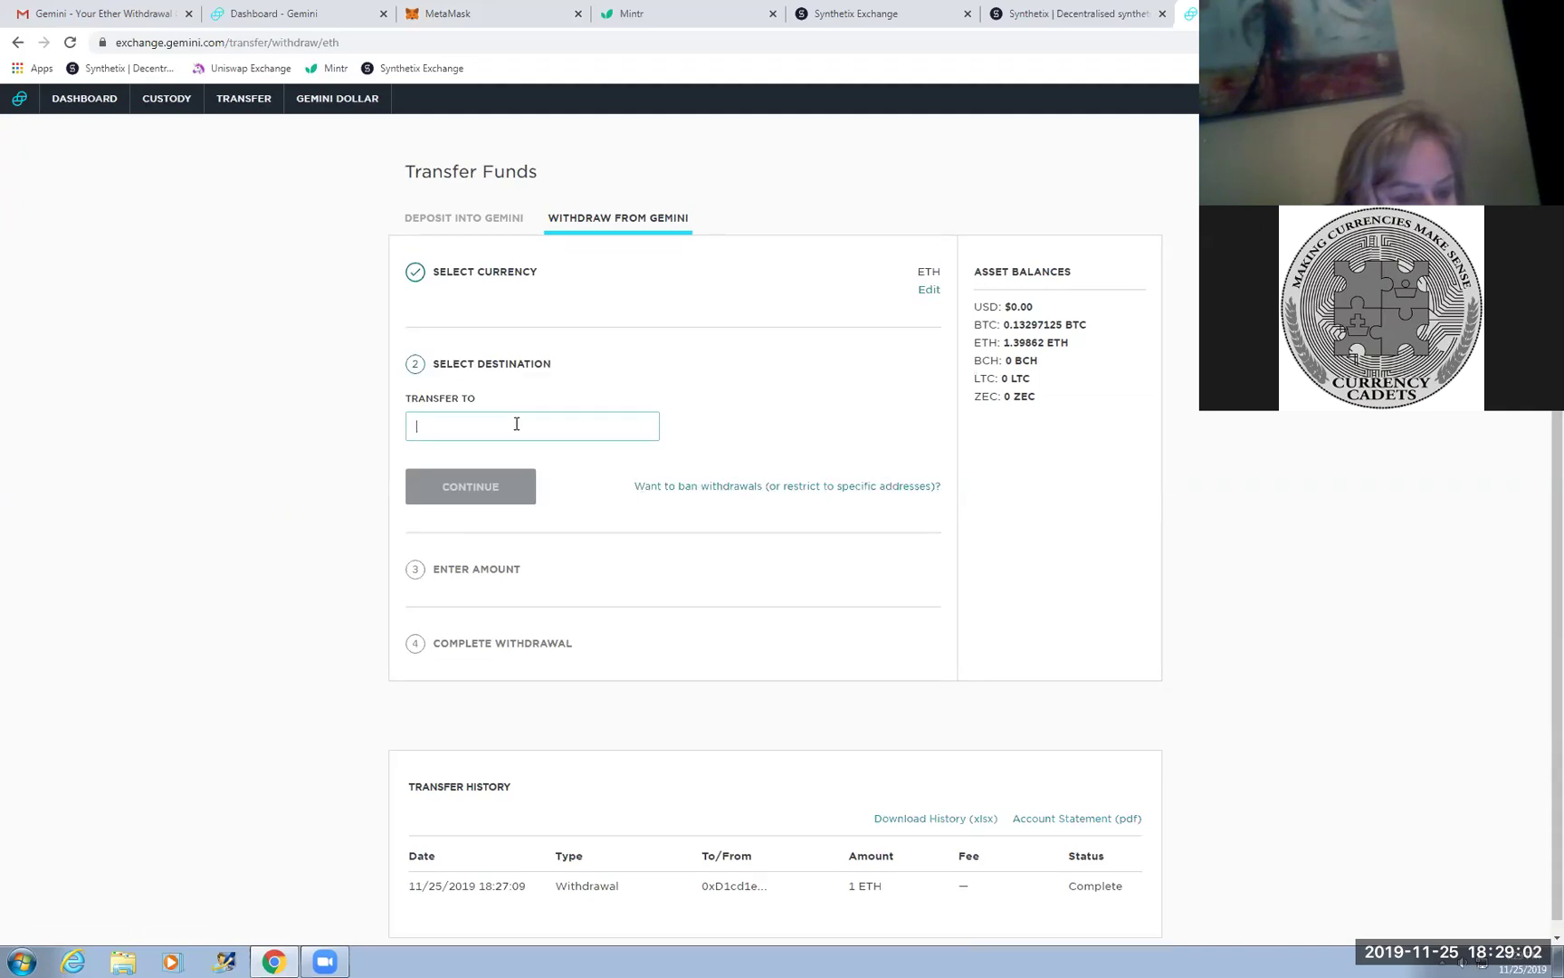
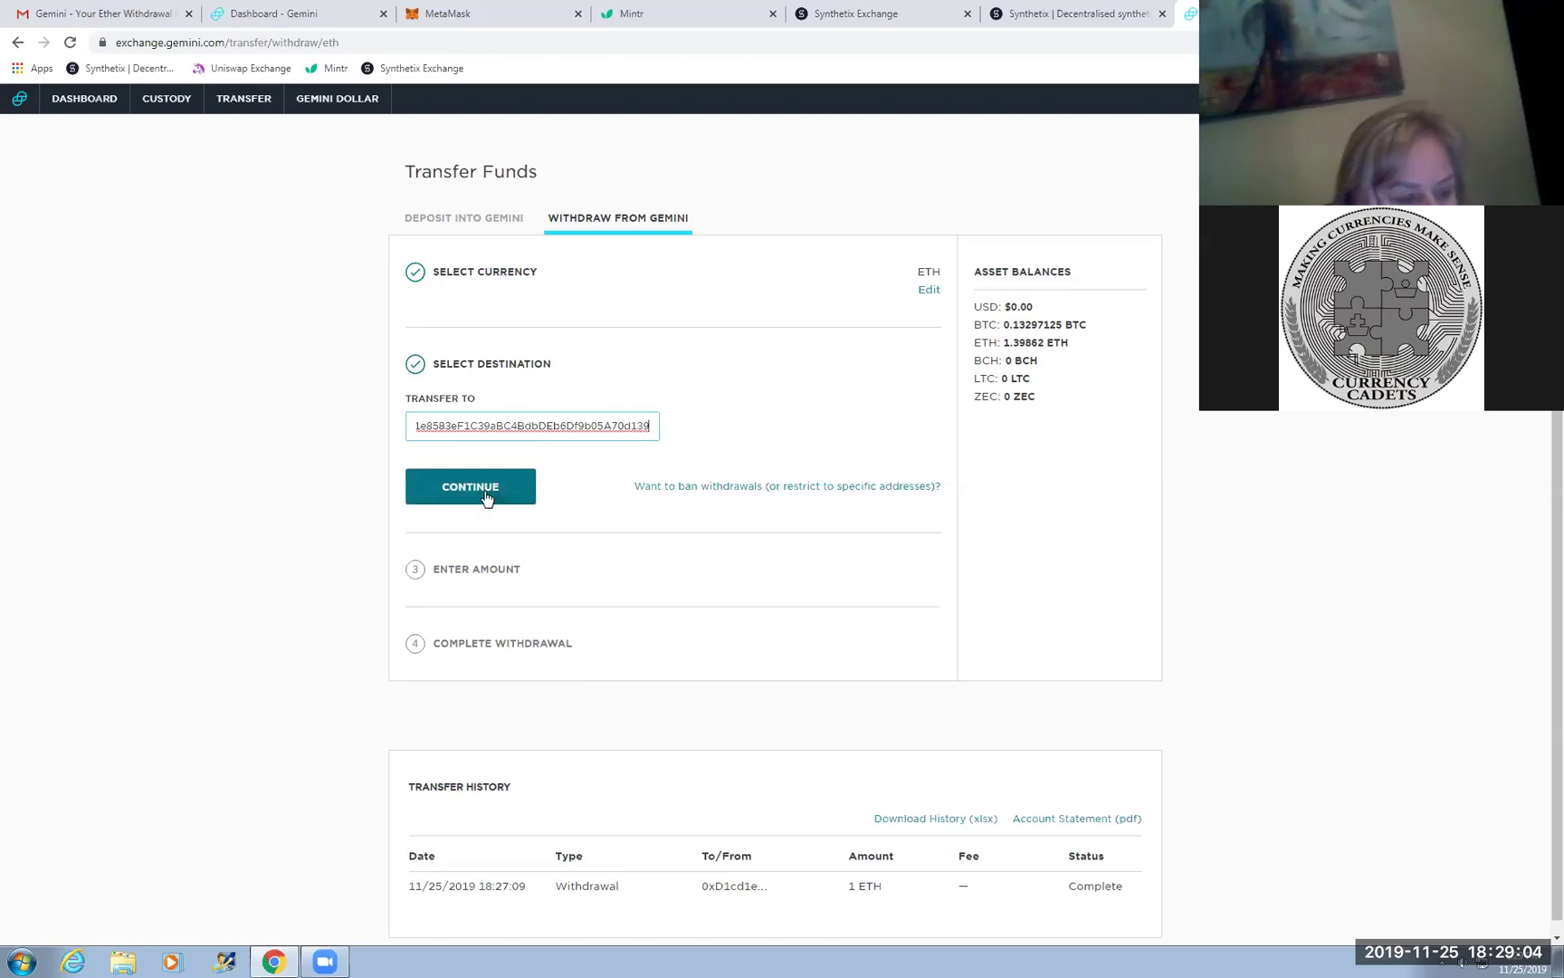
left_click(482, 494)
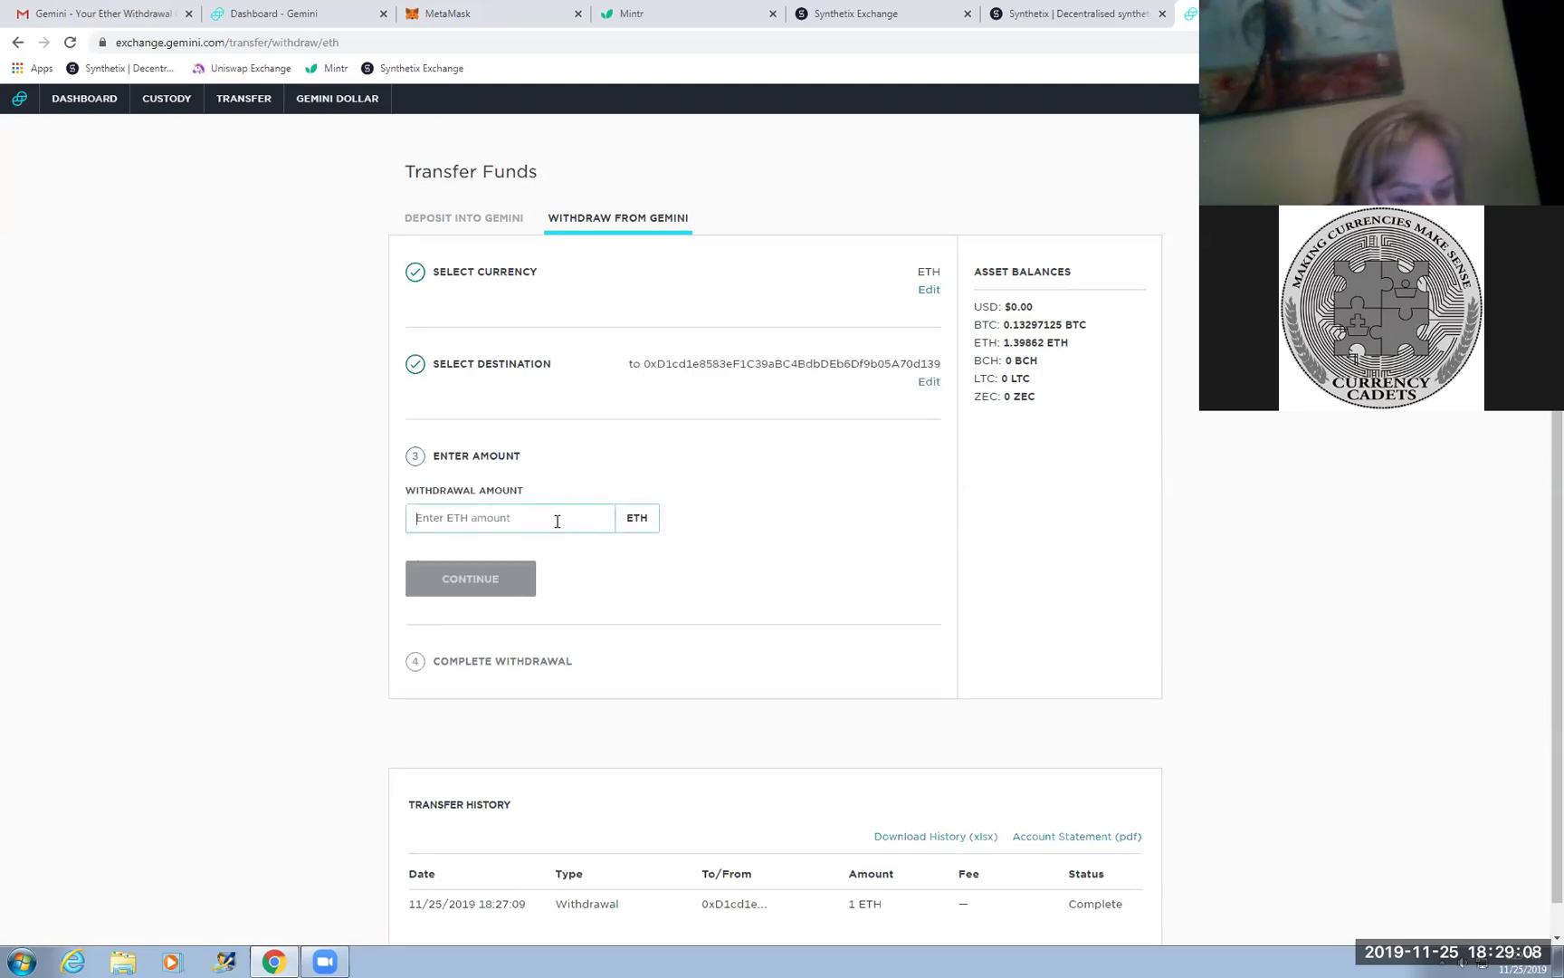
Enter 0.39862 ETH as the amount and request the withdrawal
type(".39")
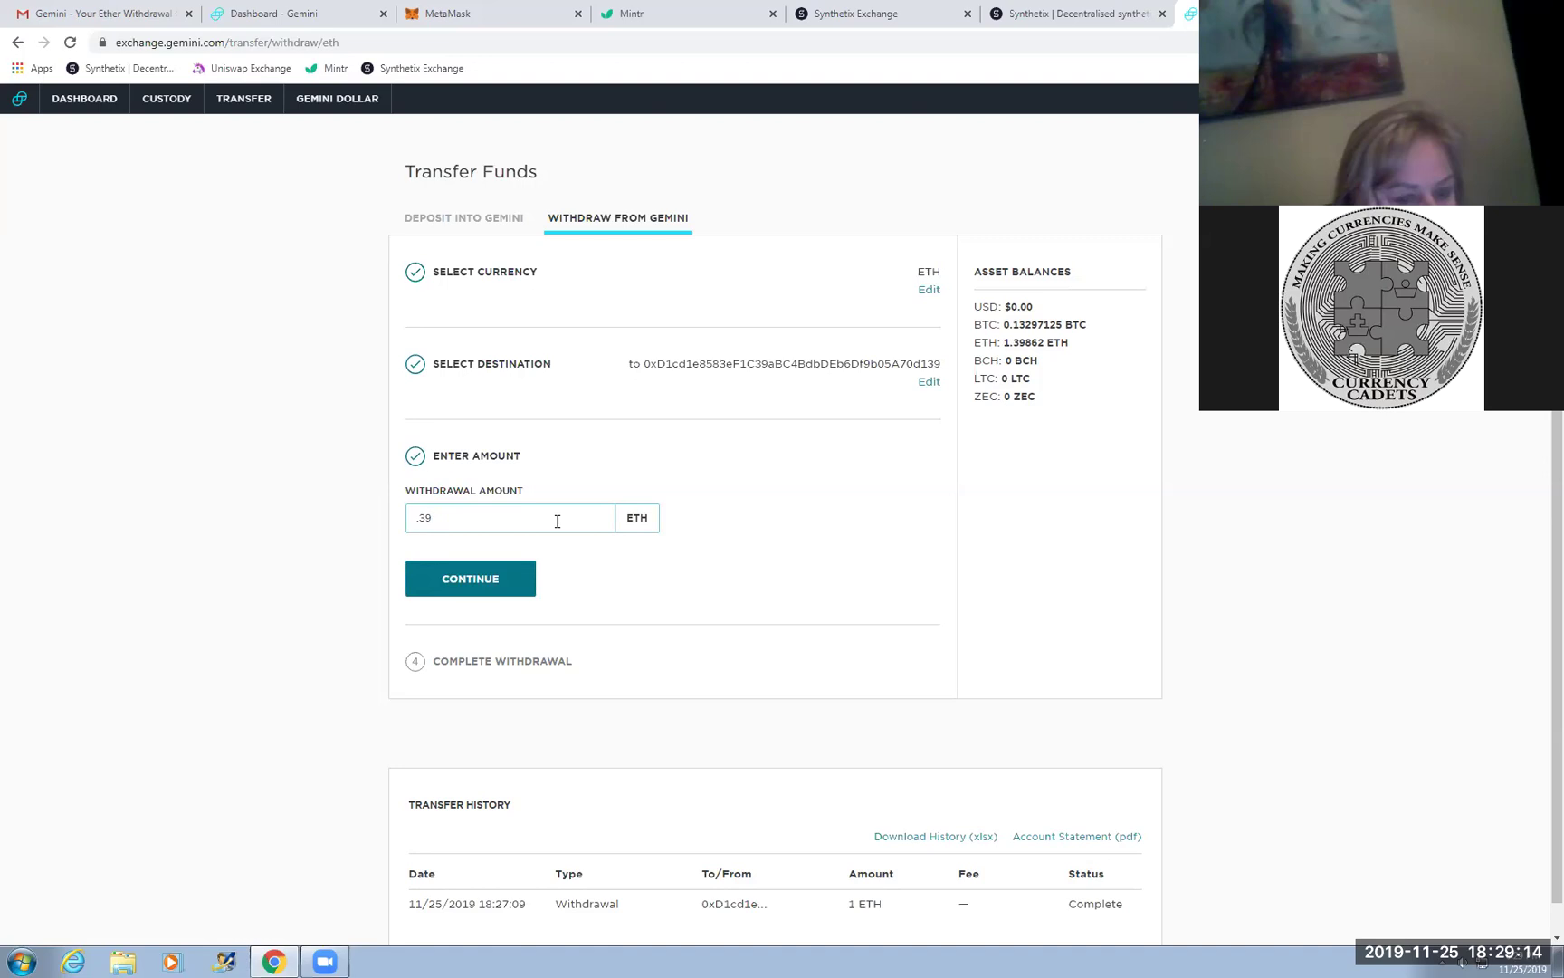
type("862")
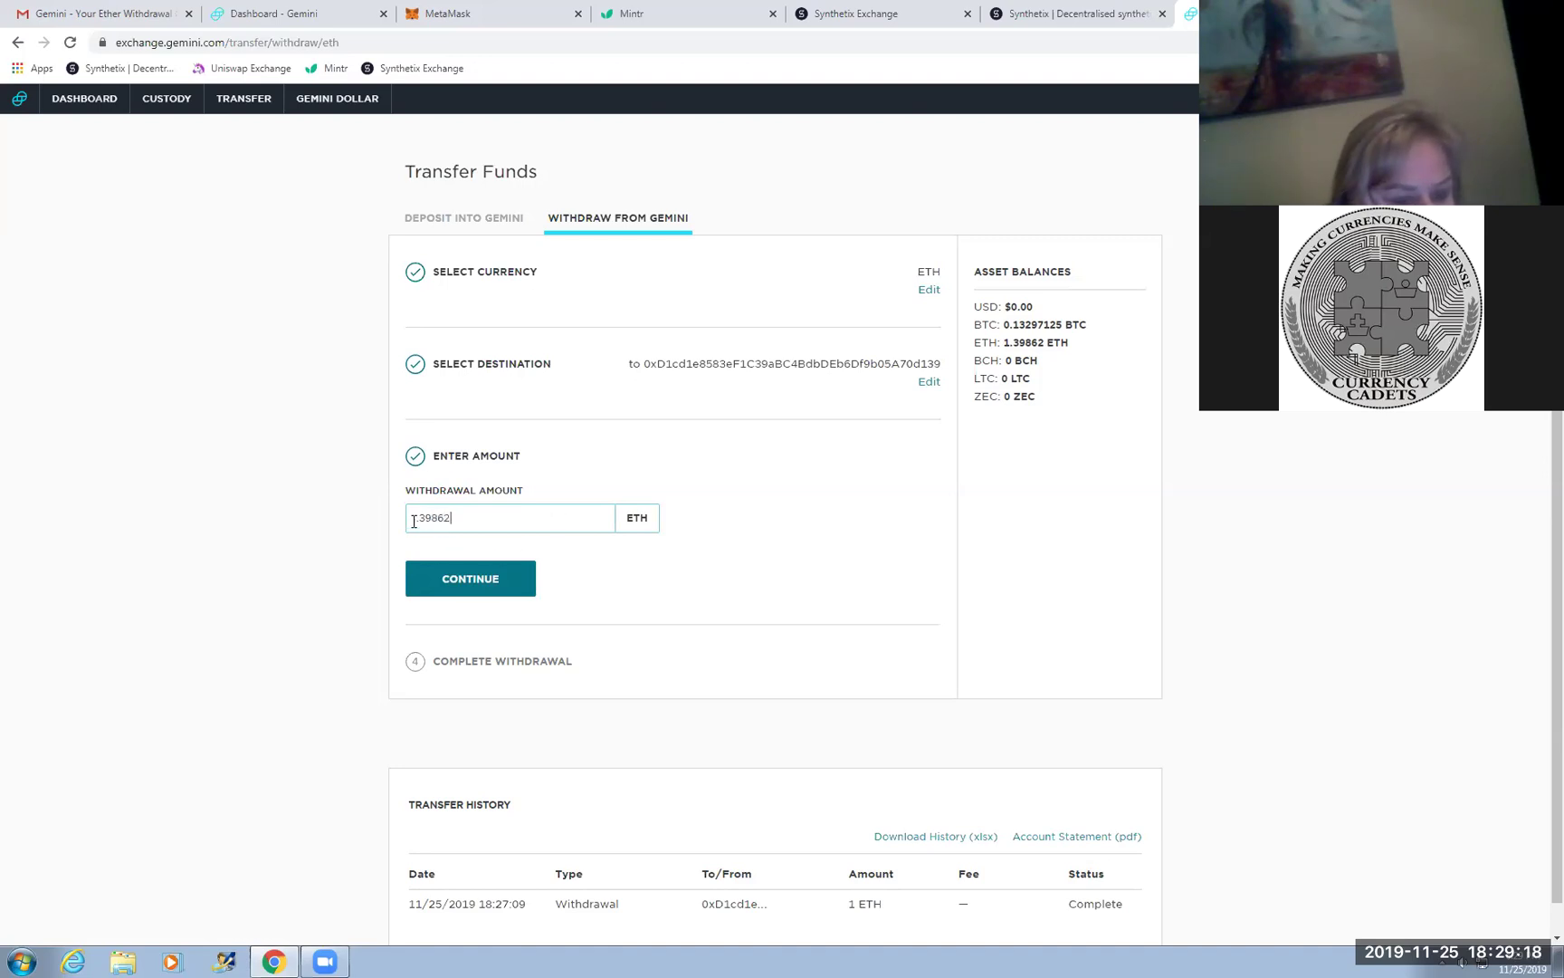
key("Home")
type("0")
left_click(489, 586)
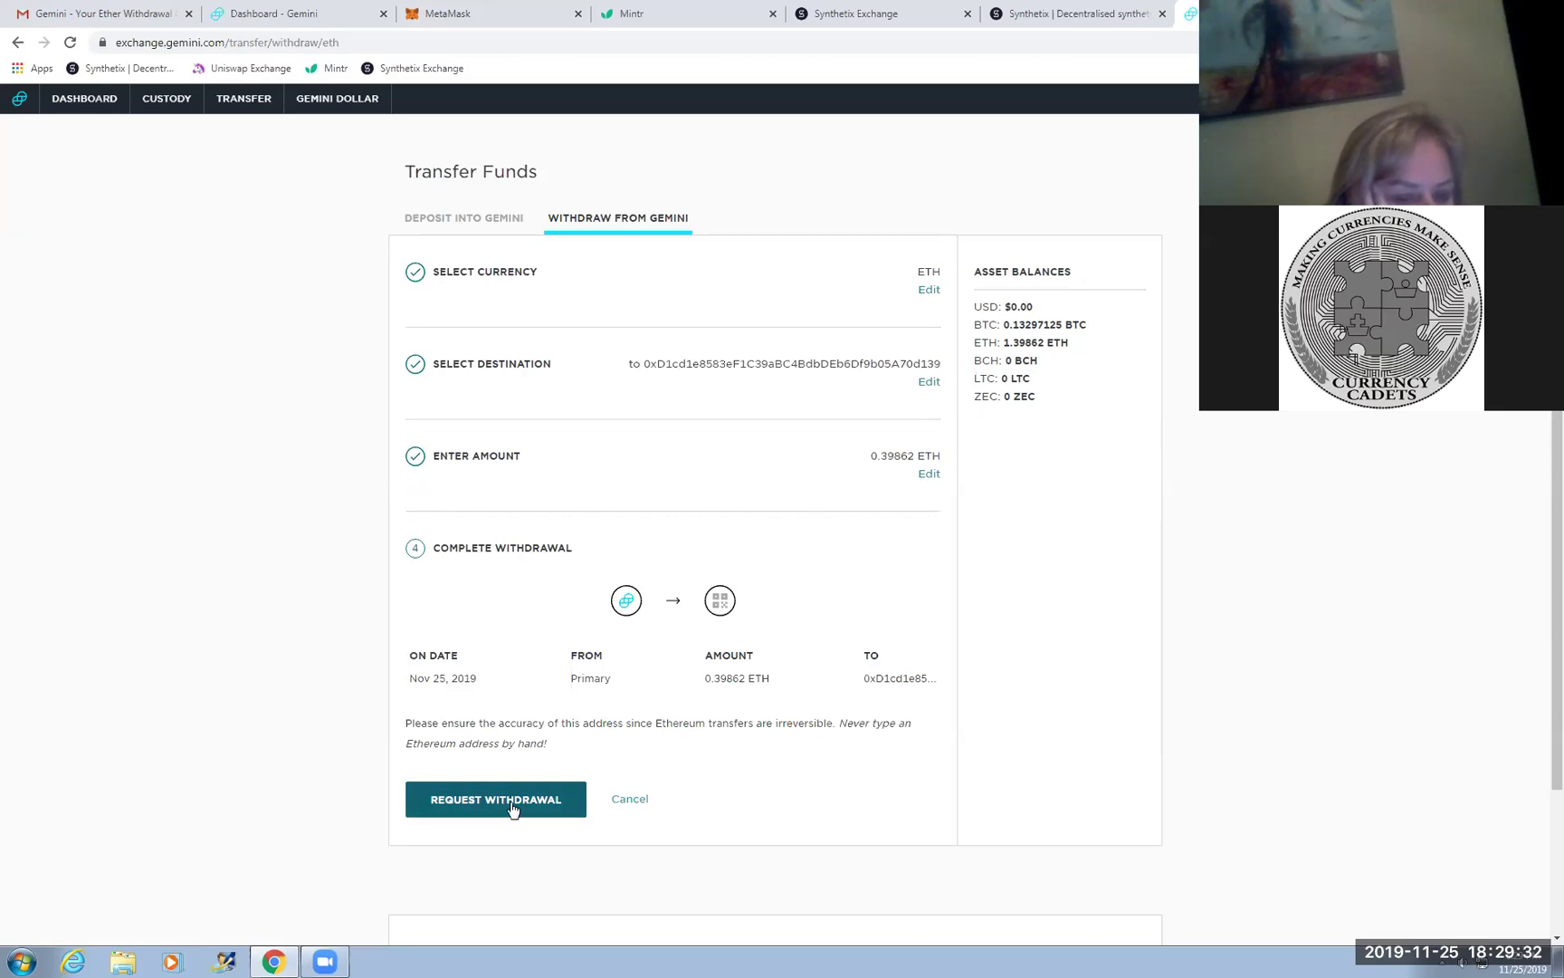
left_click(515, 808)
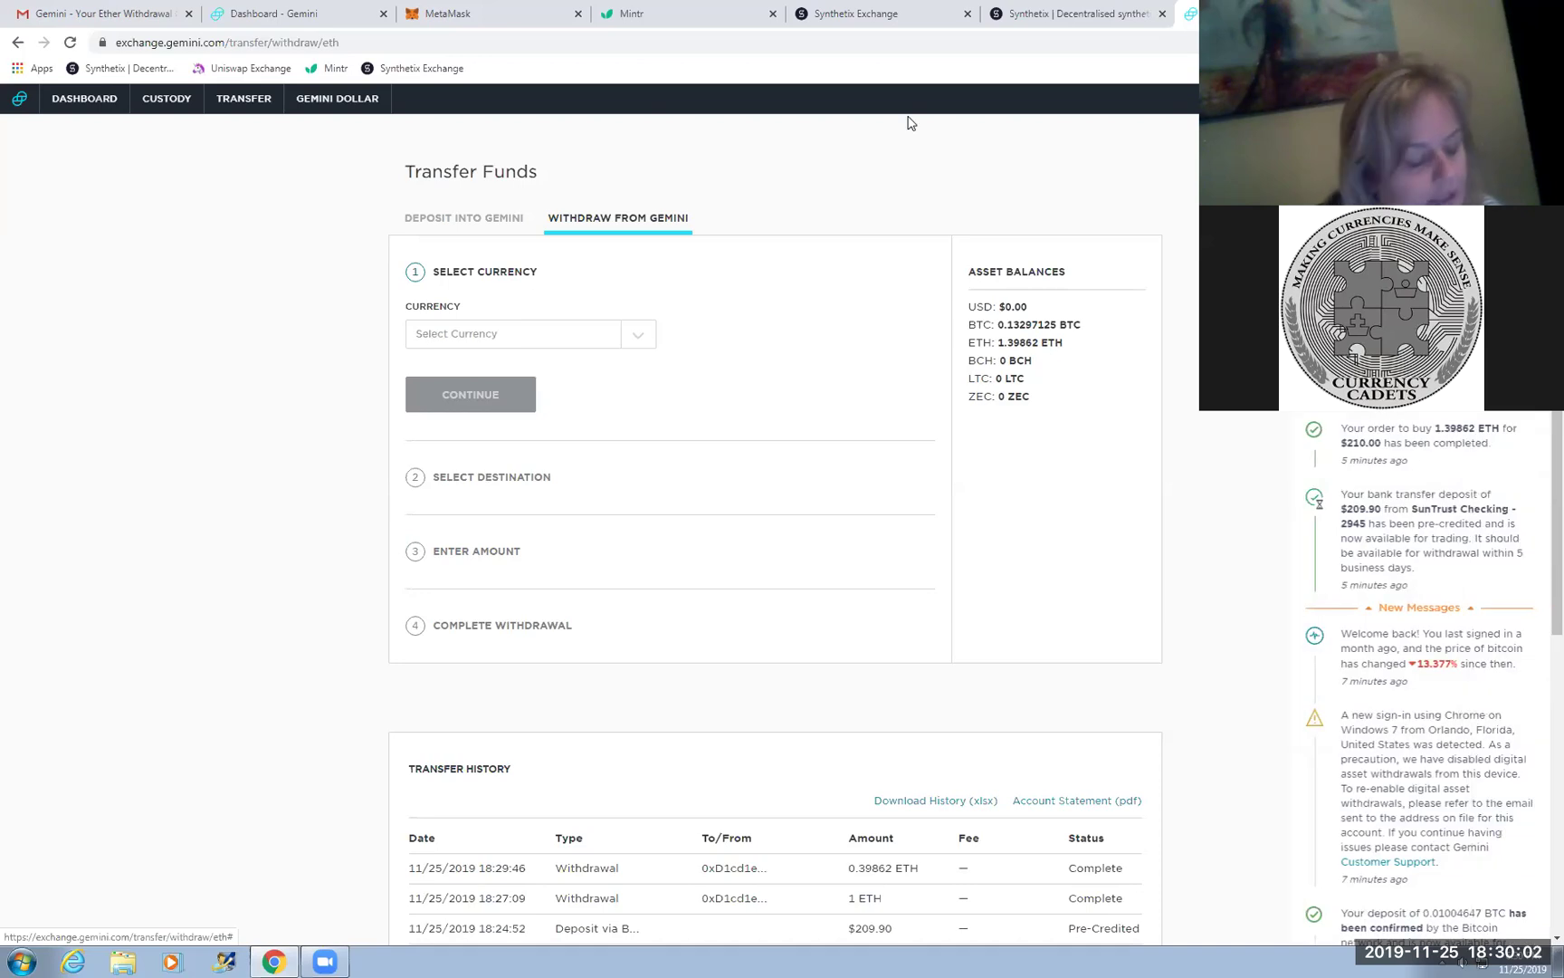
Open the Gemini dashboard, then return to MetaMask still showing 1.003 ETH
left_click(115, 107)
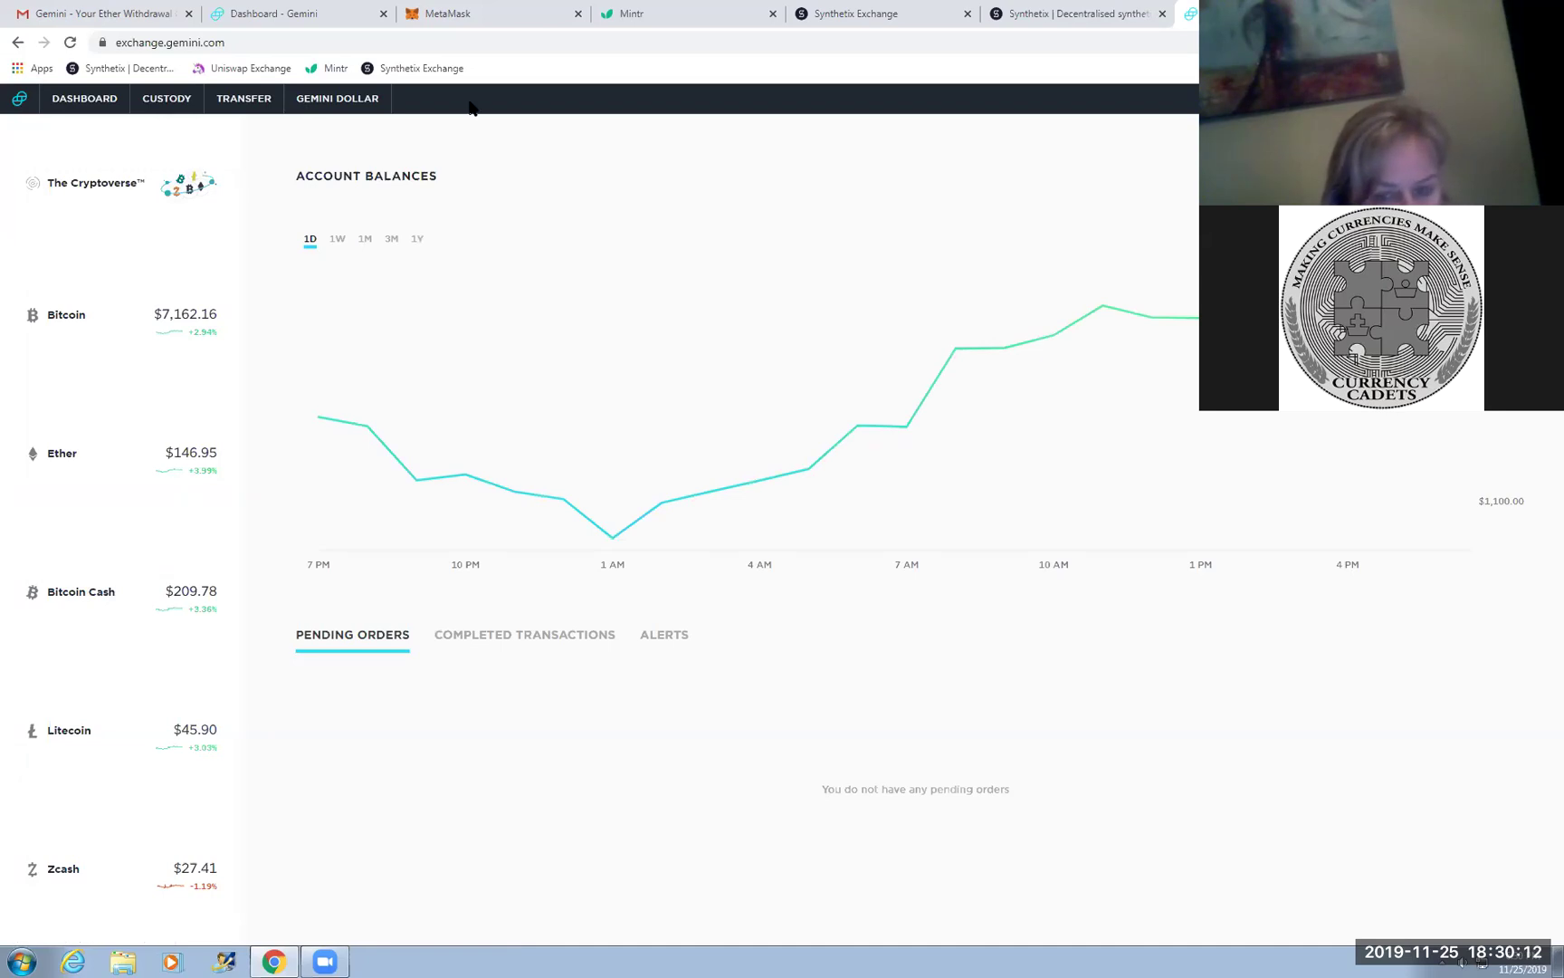
left_click(451, 17)
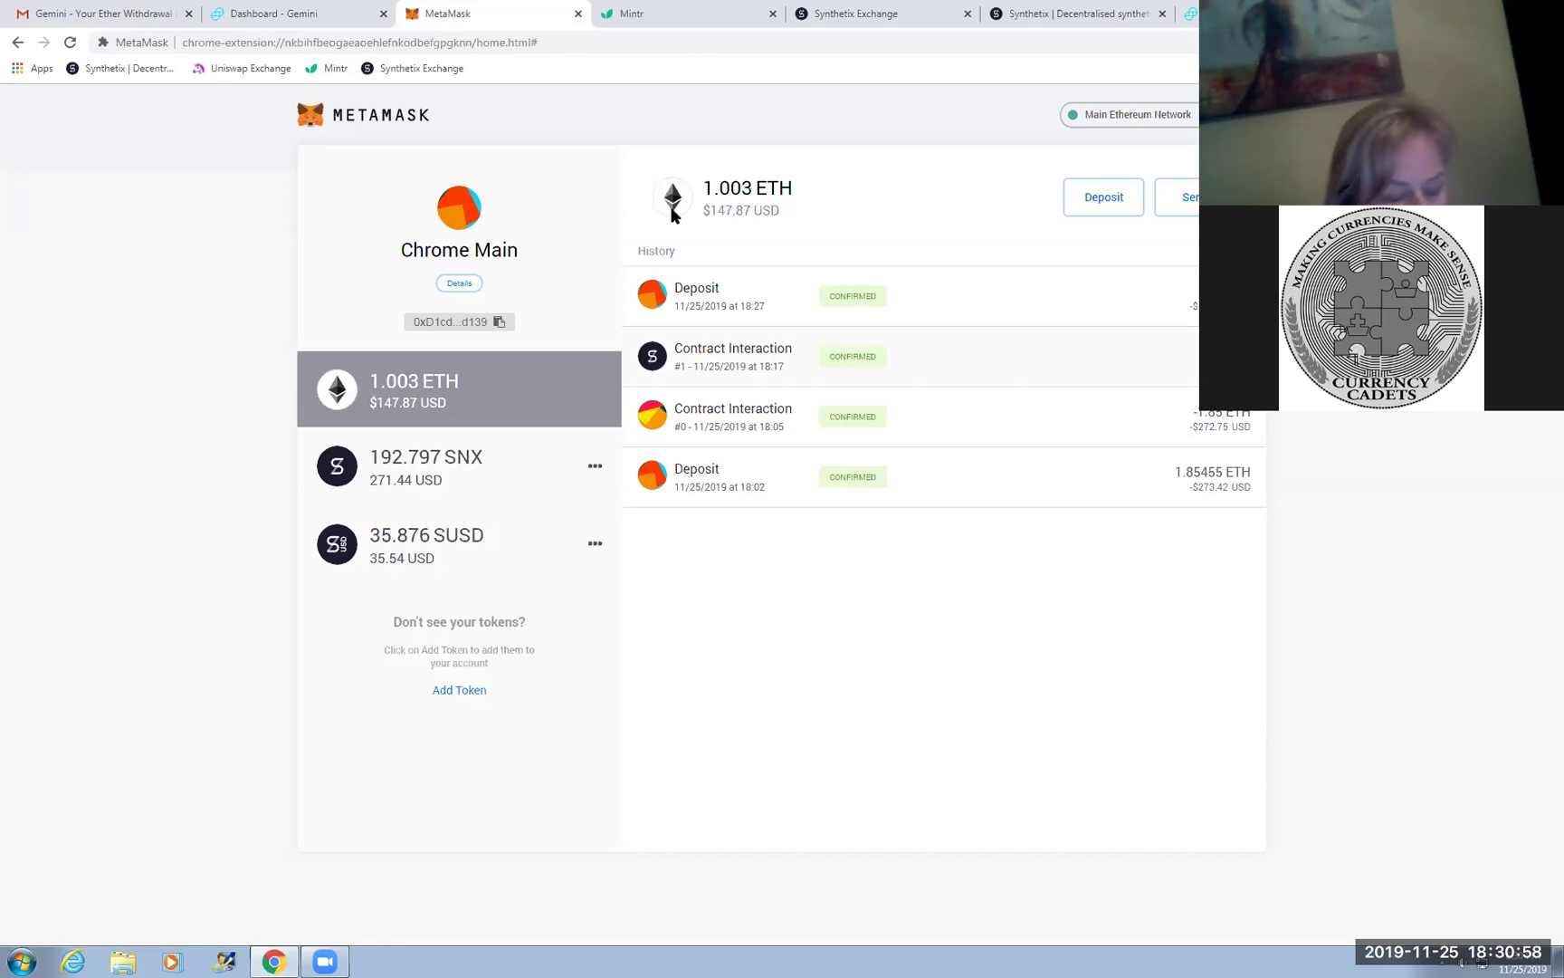
Reload MetaMask and refresh Mintr's wallet details, then confirm MetaMask holds 1.4016 ETH
left_click(71, 43)
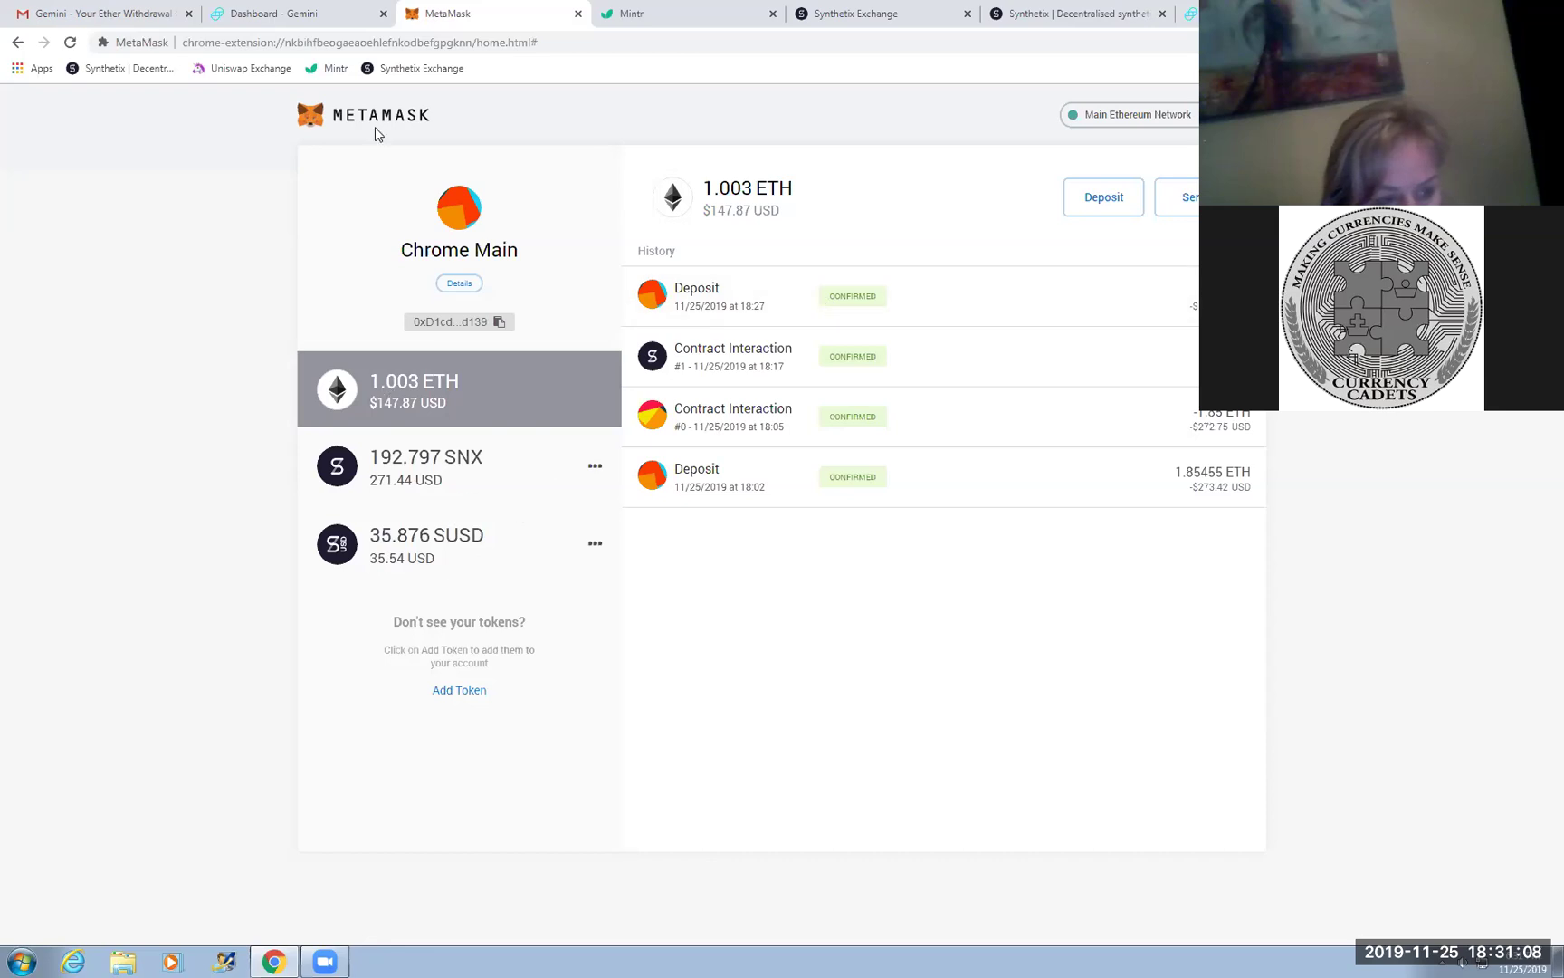
left_click(659, 14)
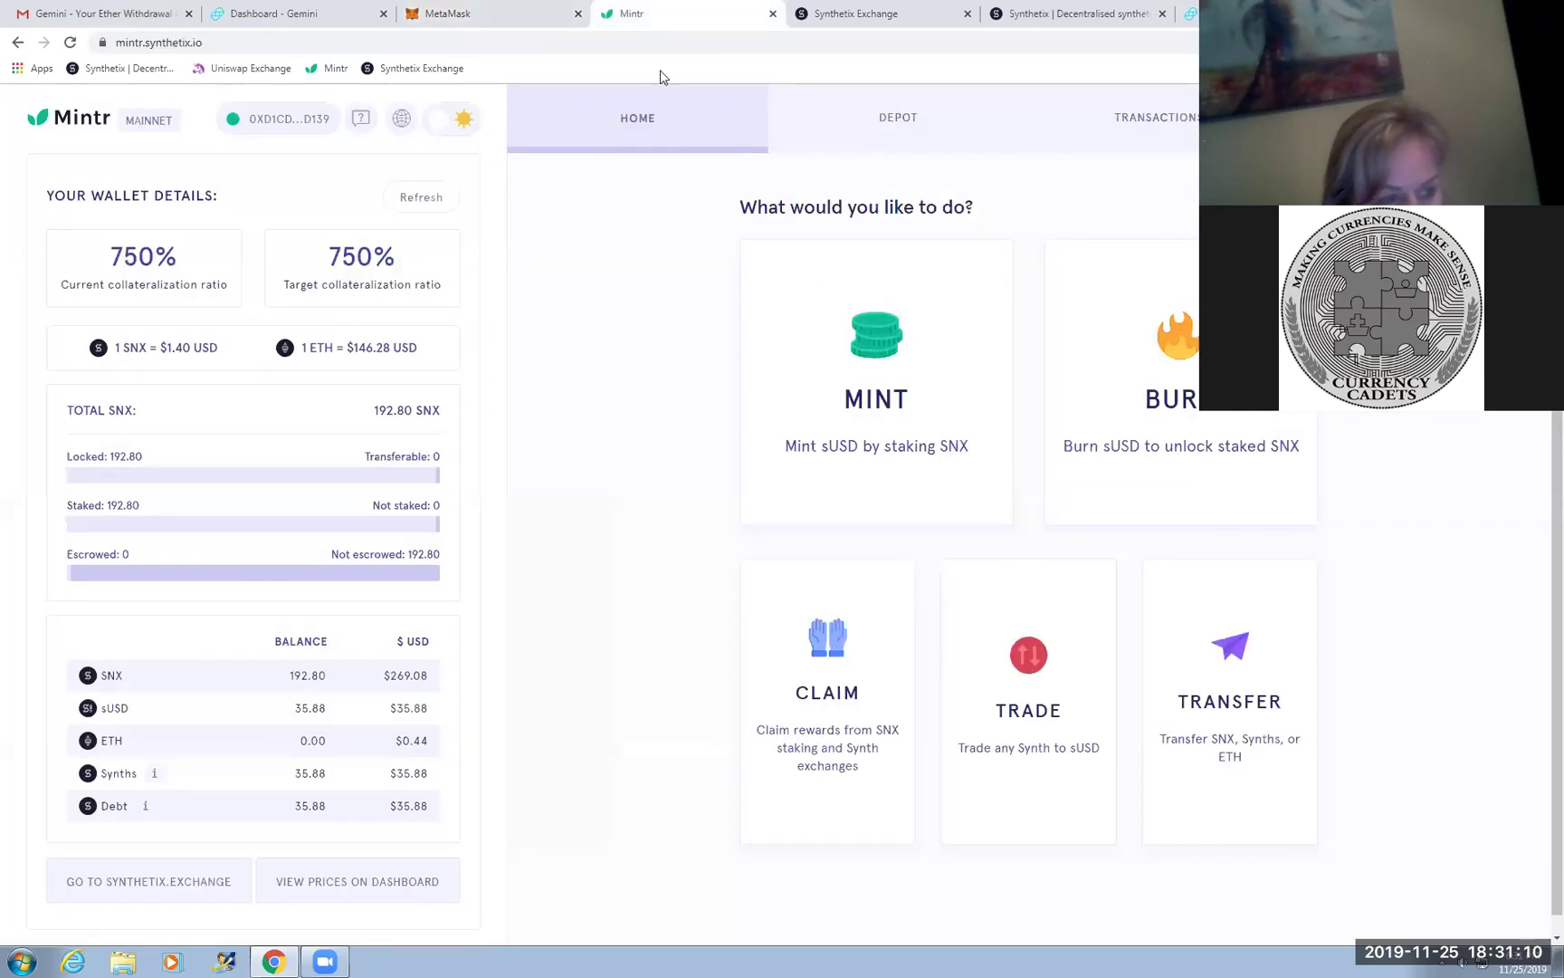
left_click(420, 198)
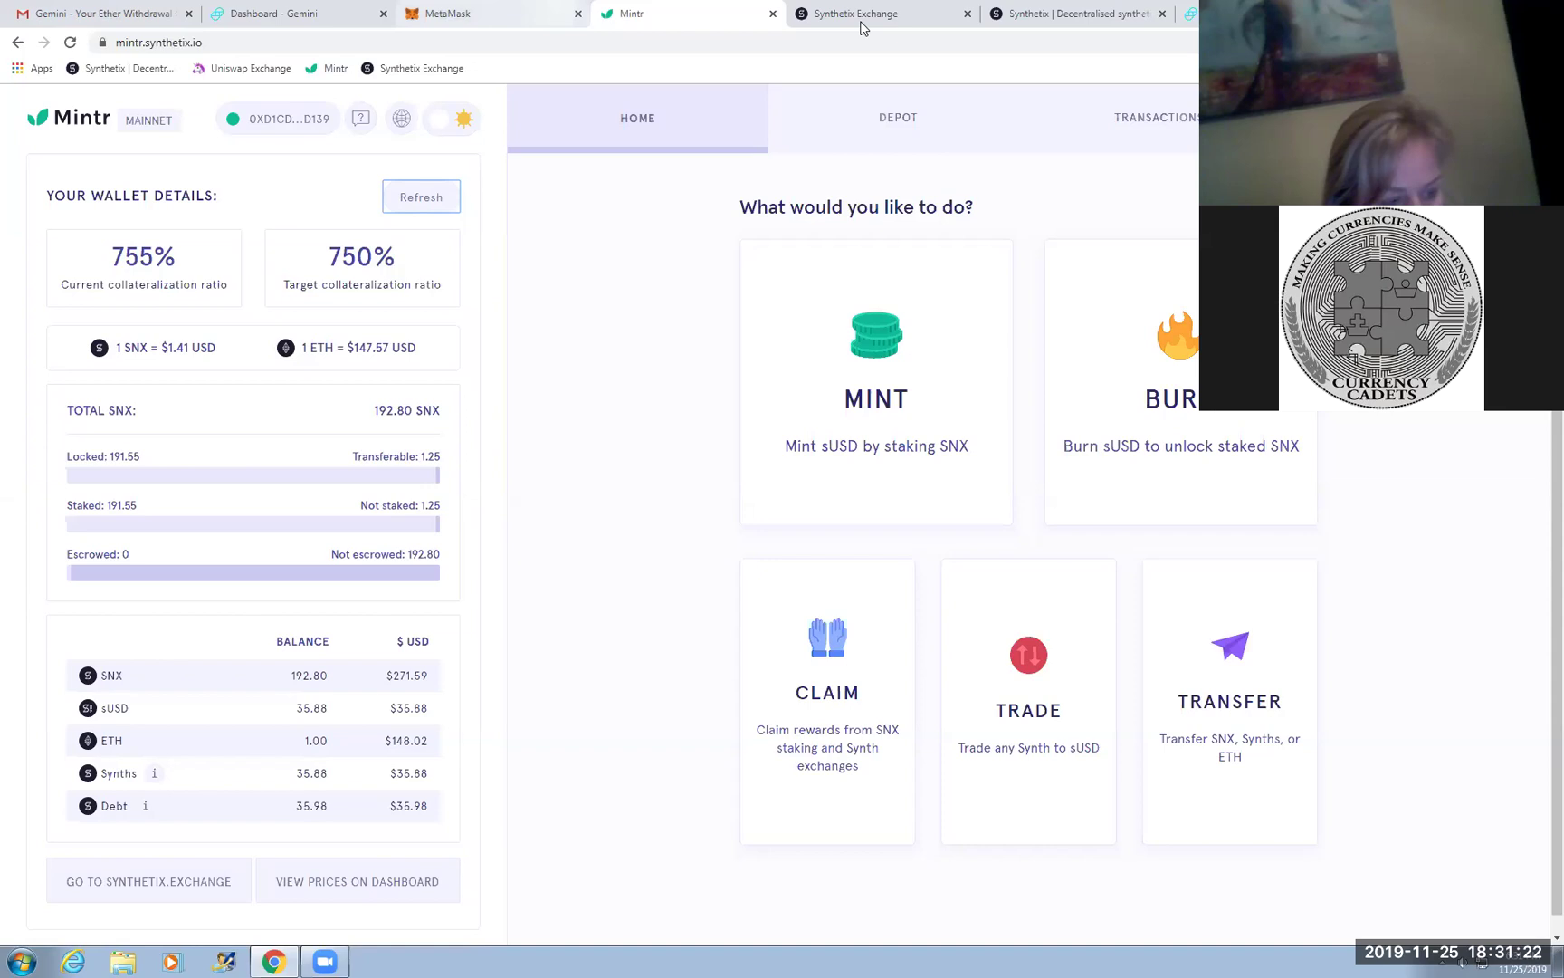
left_click(462, 20)
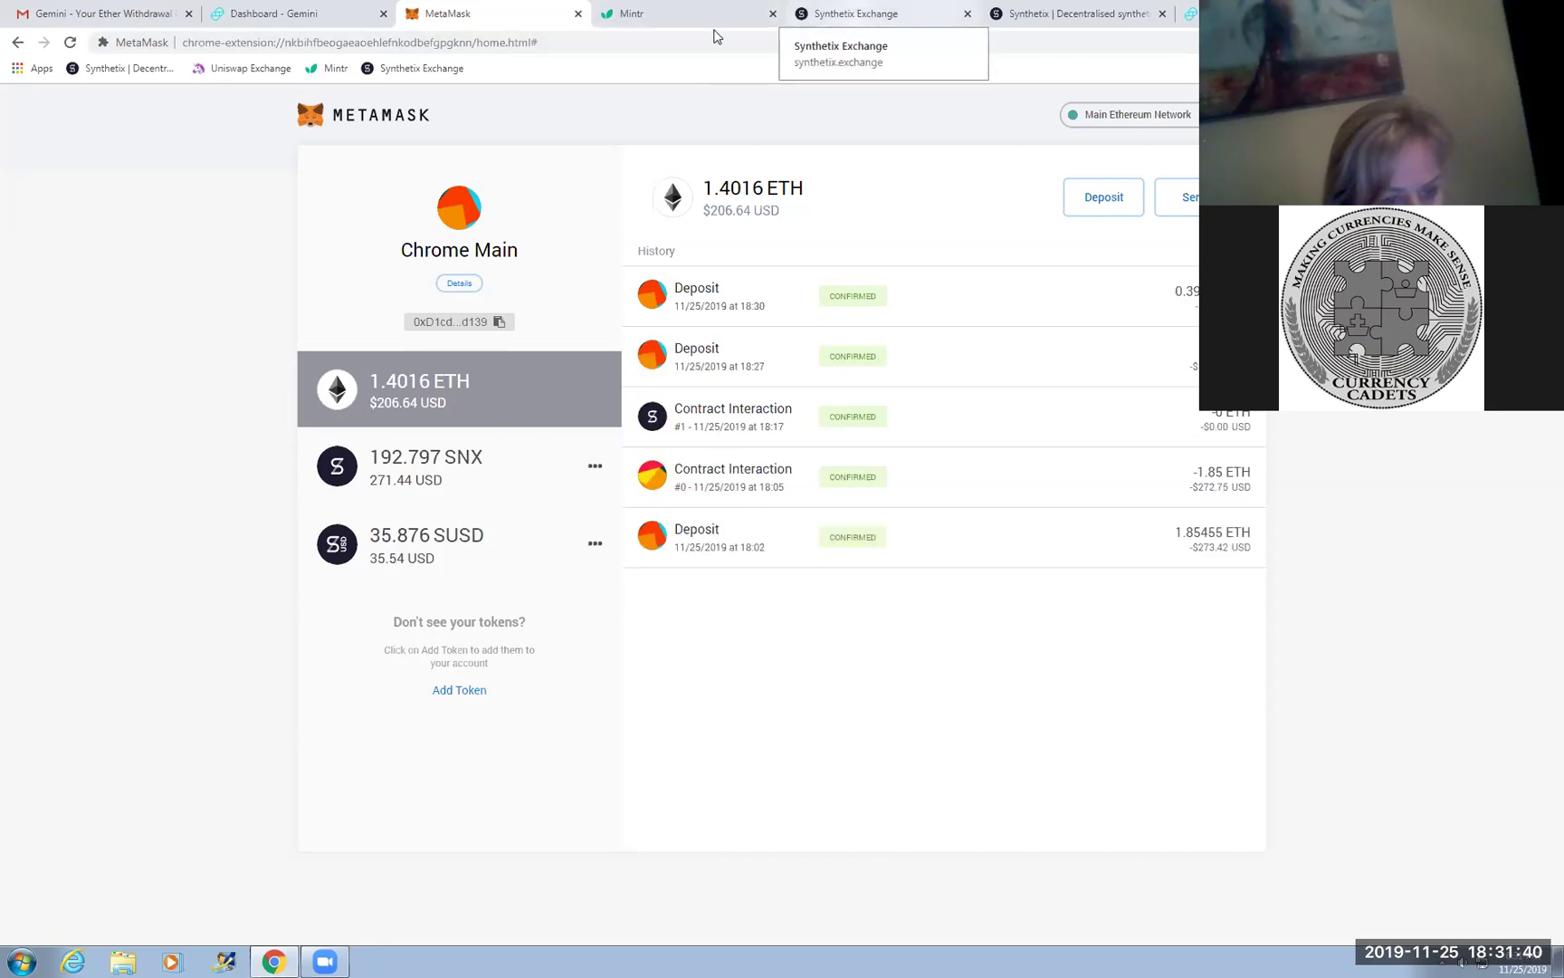
On Uniswap's swap page, pick SNX as the token to receive
left_click(241, 71)
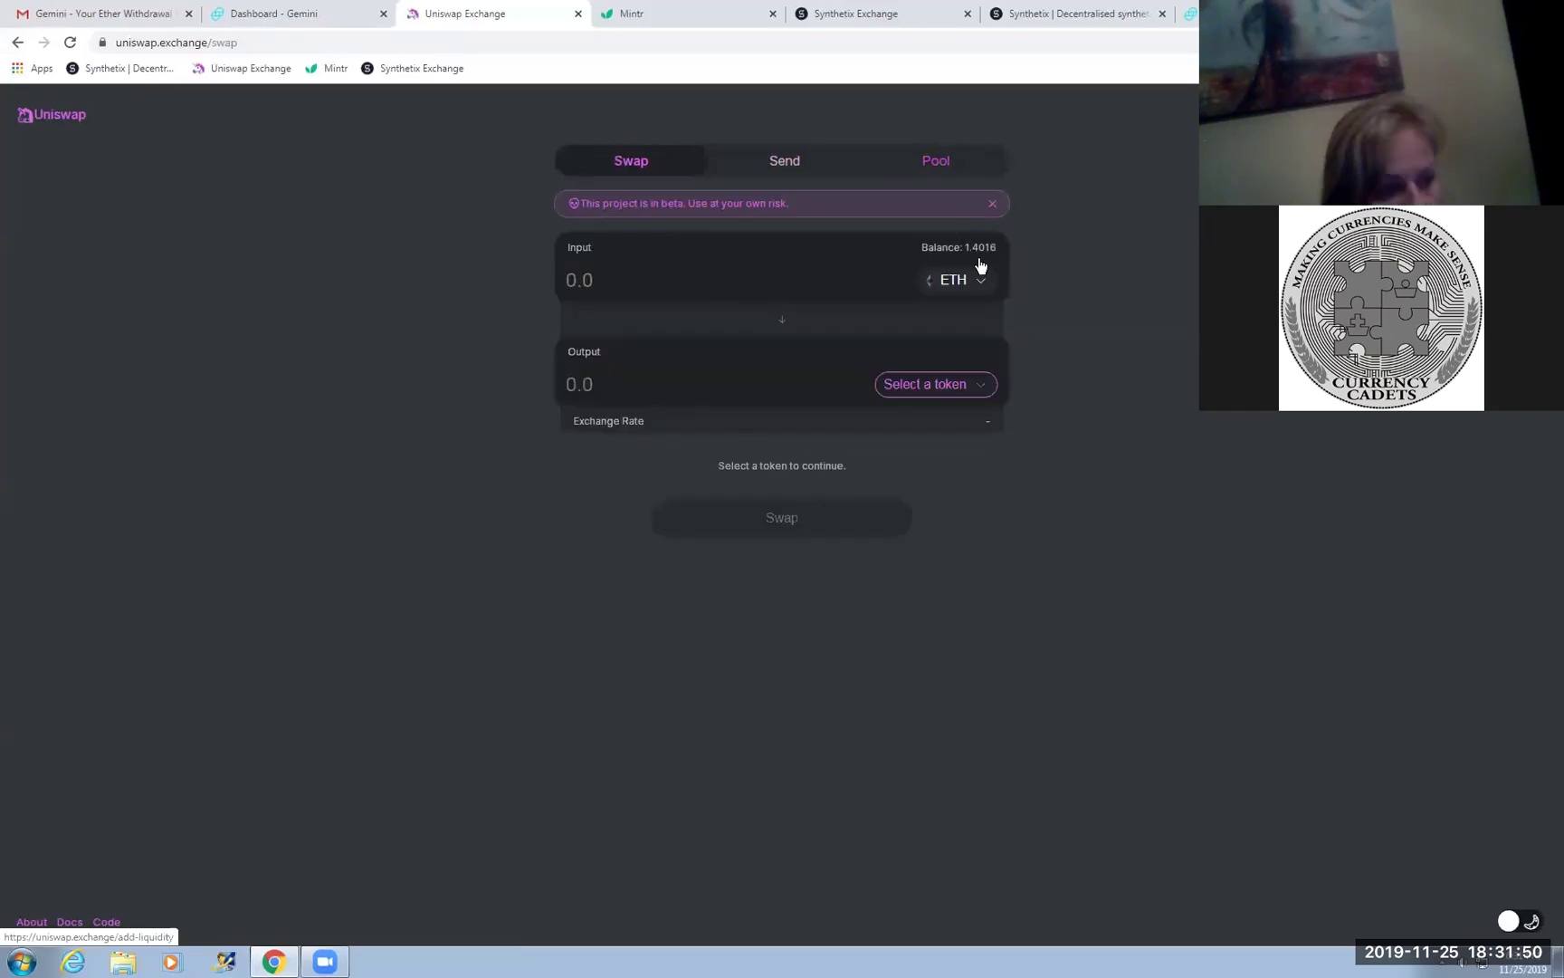
left_click(975, 388)
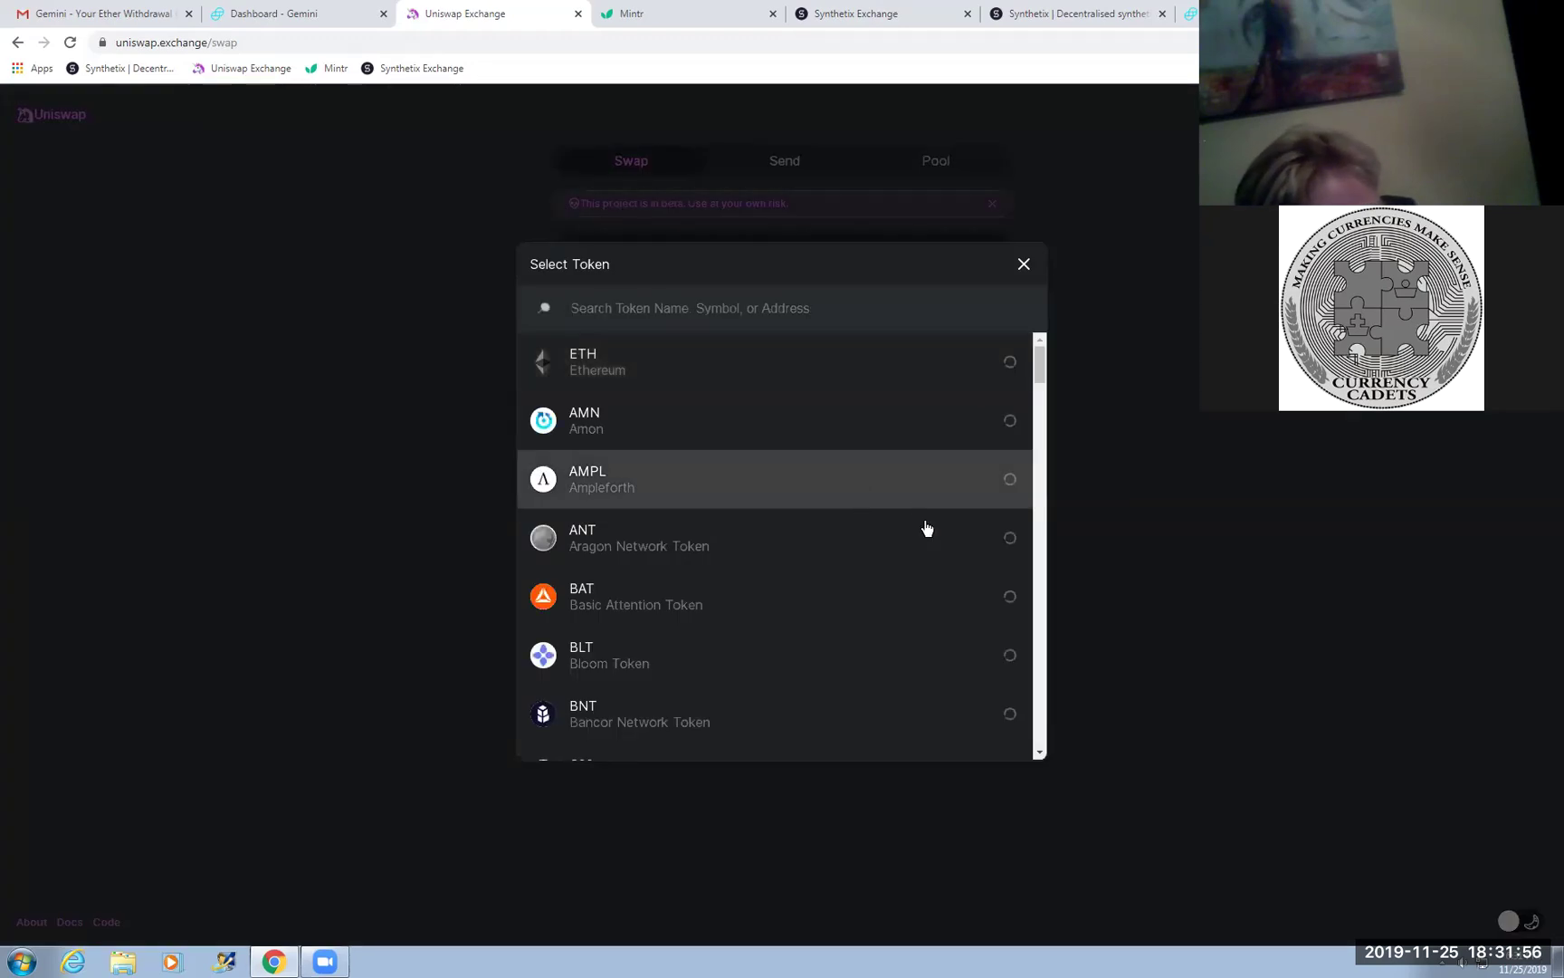
scroll(924, 525, "down", 1)
scroll(928, 554, "down", 4)
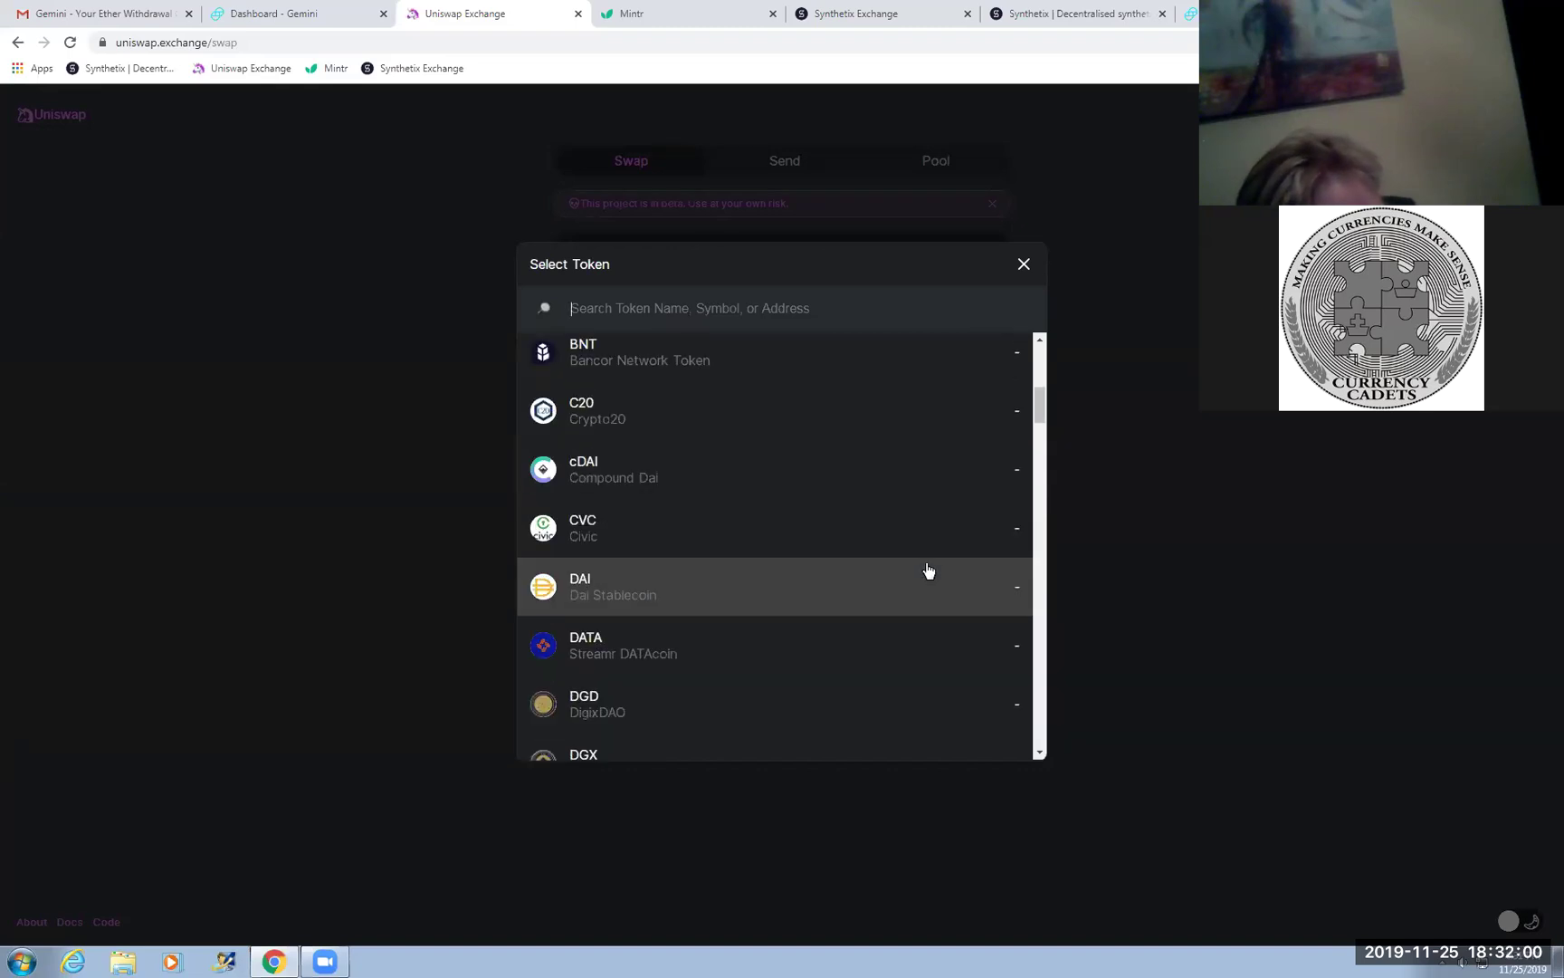
scroll(929, 569, "down", 2)
scroll(792, 395, "down", 2)
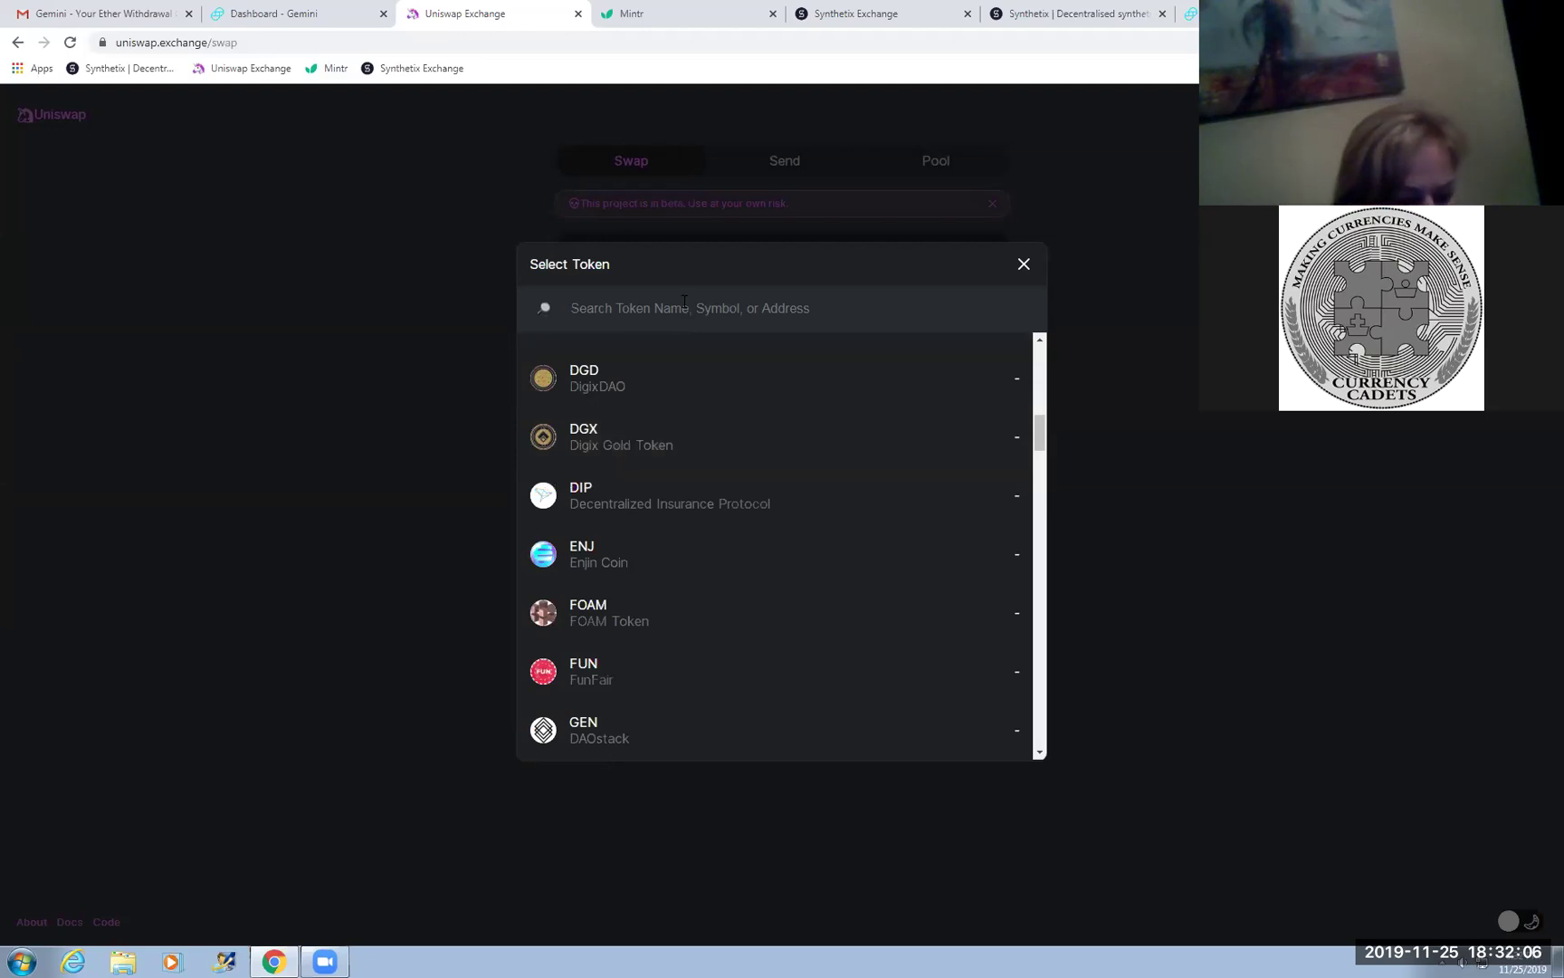
type("sn")
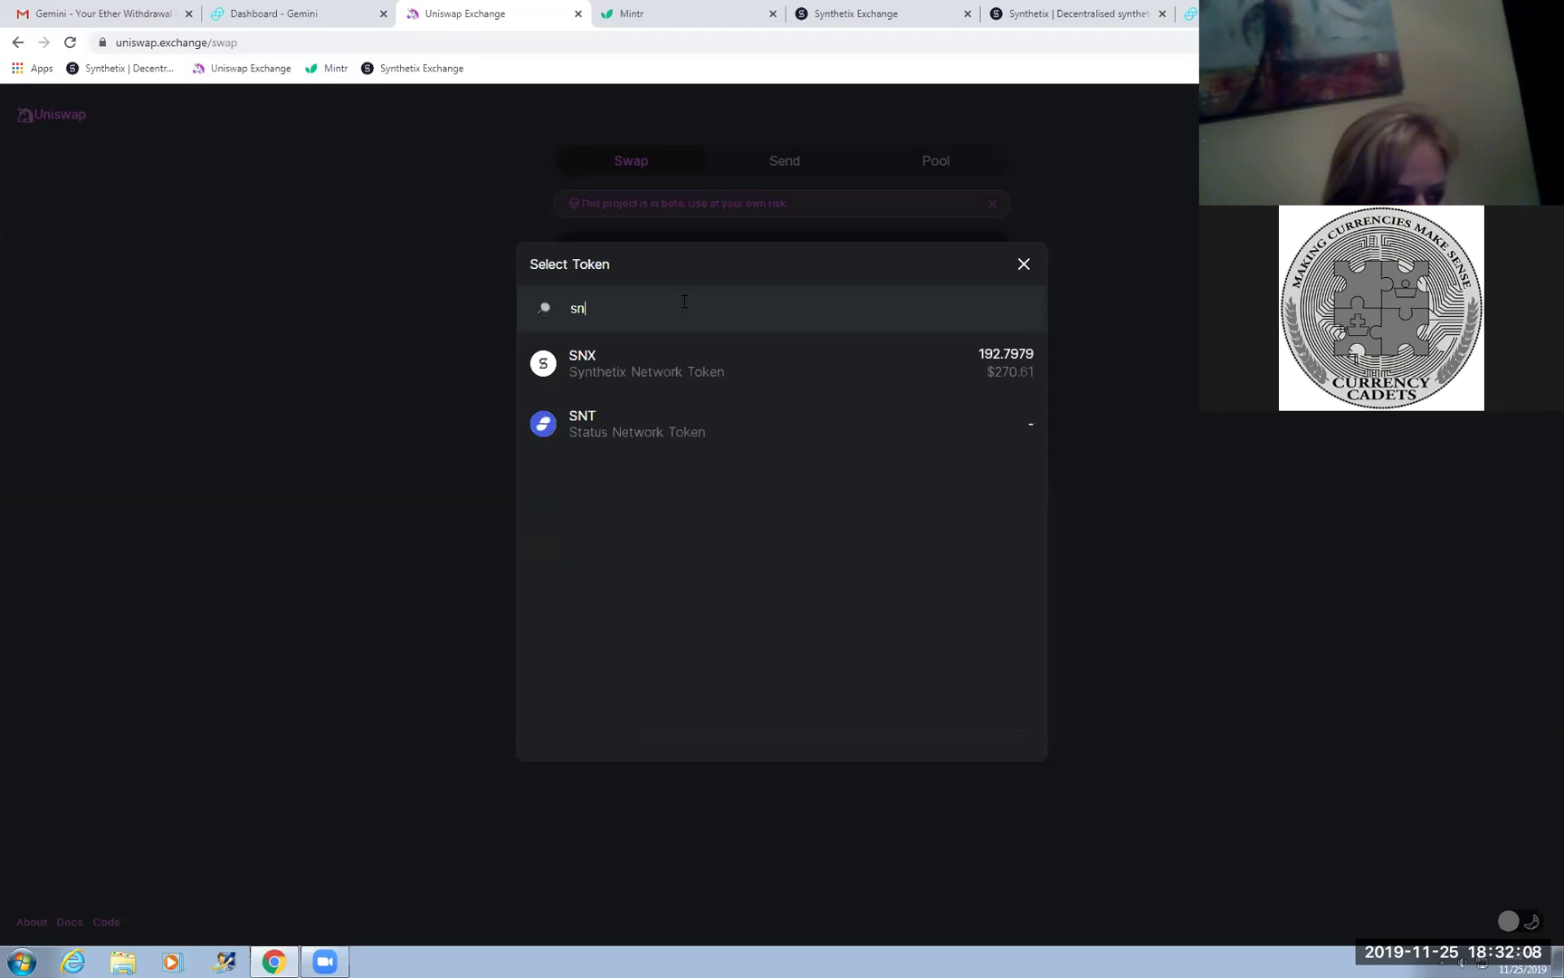
type("x")
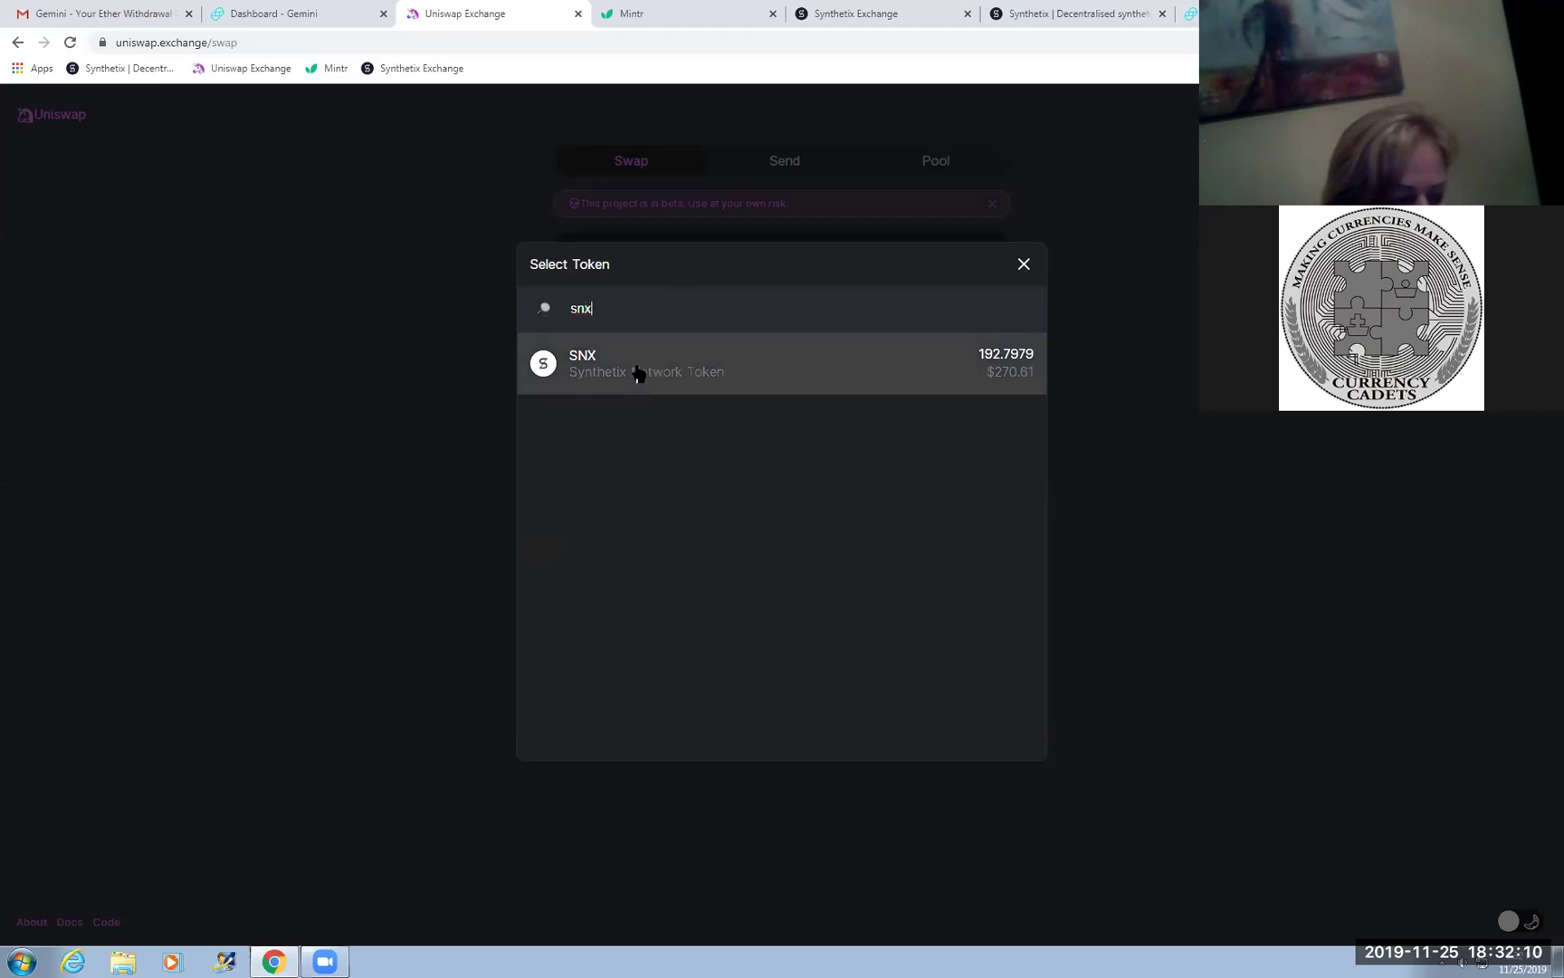
left_click(631, 371)
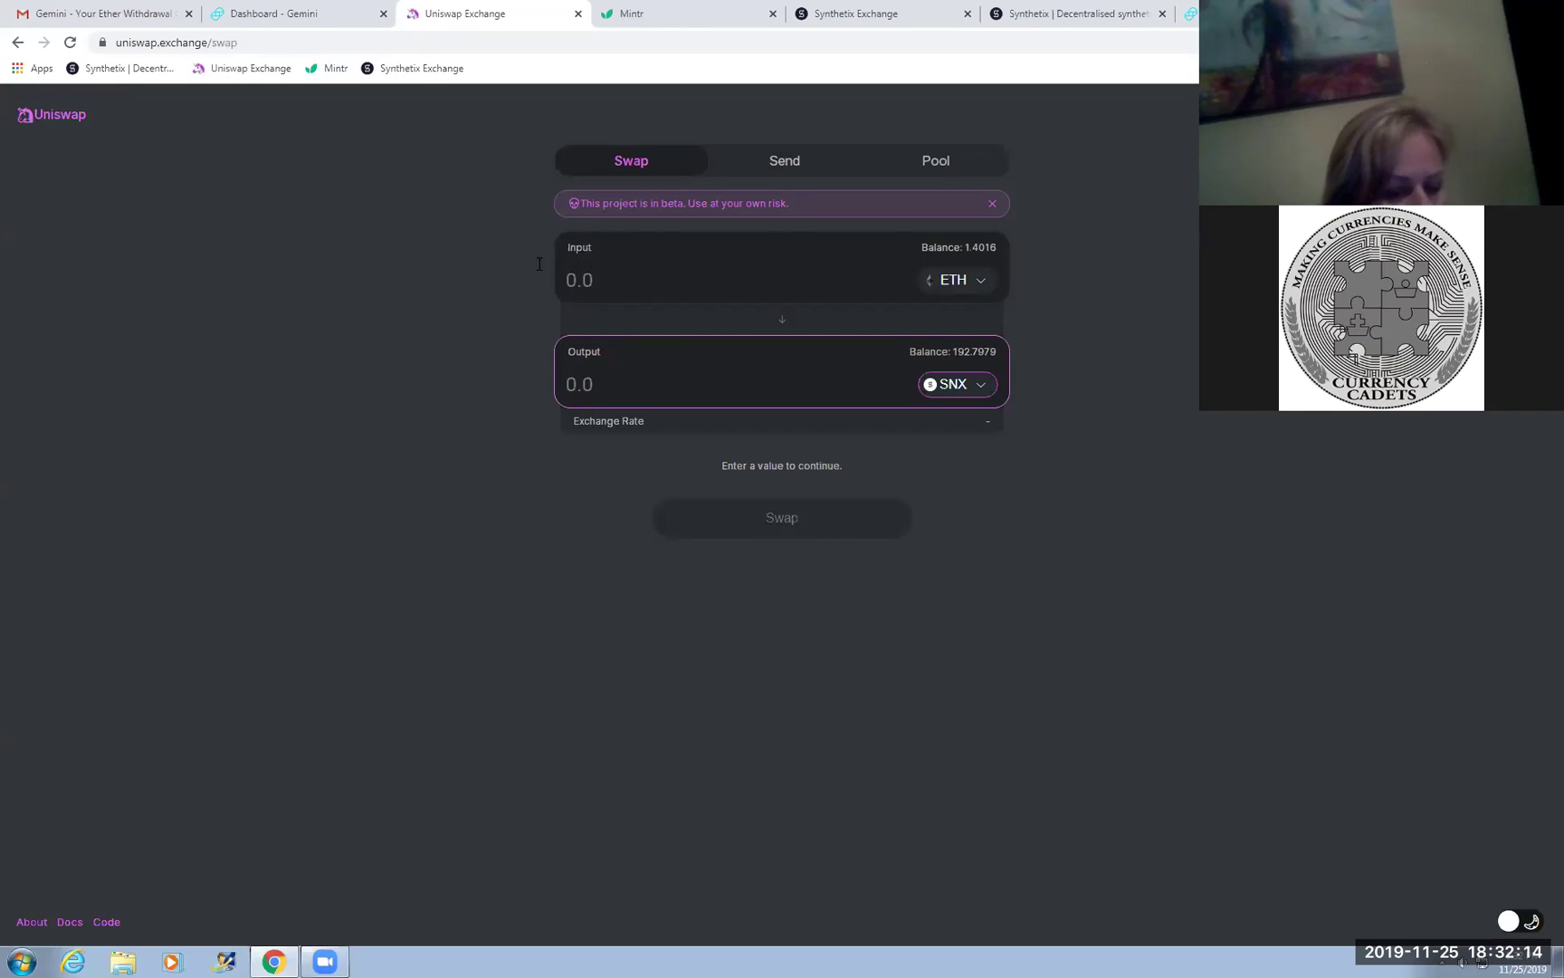
Enter 1.3916 ETH for about 144.4334 SNX and submit the swap
left_click(616, 277)
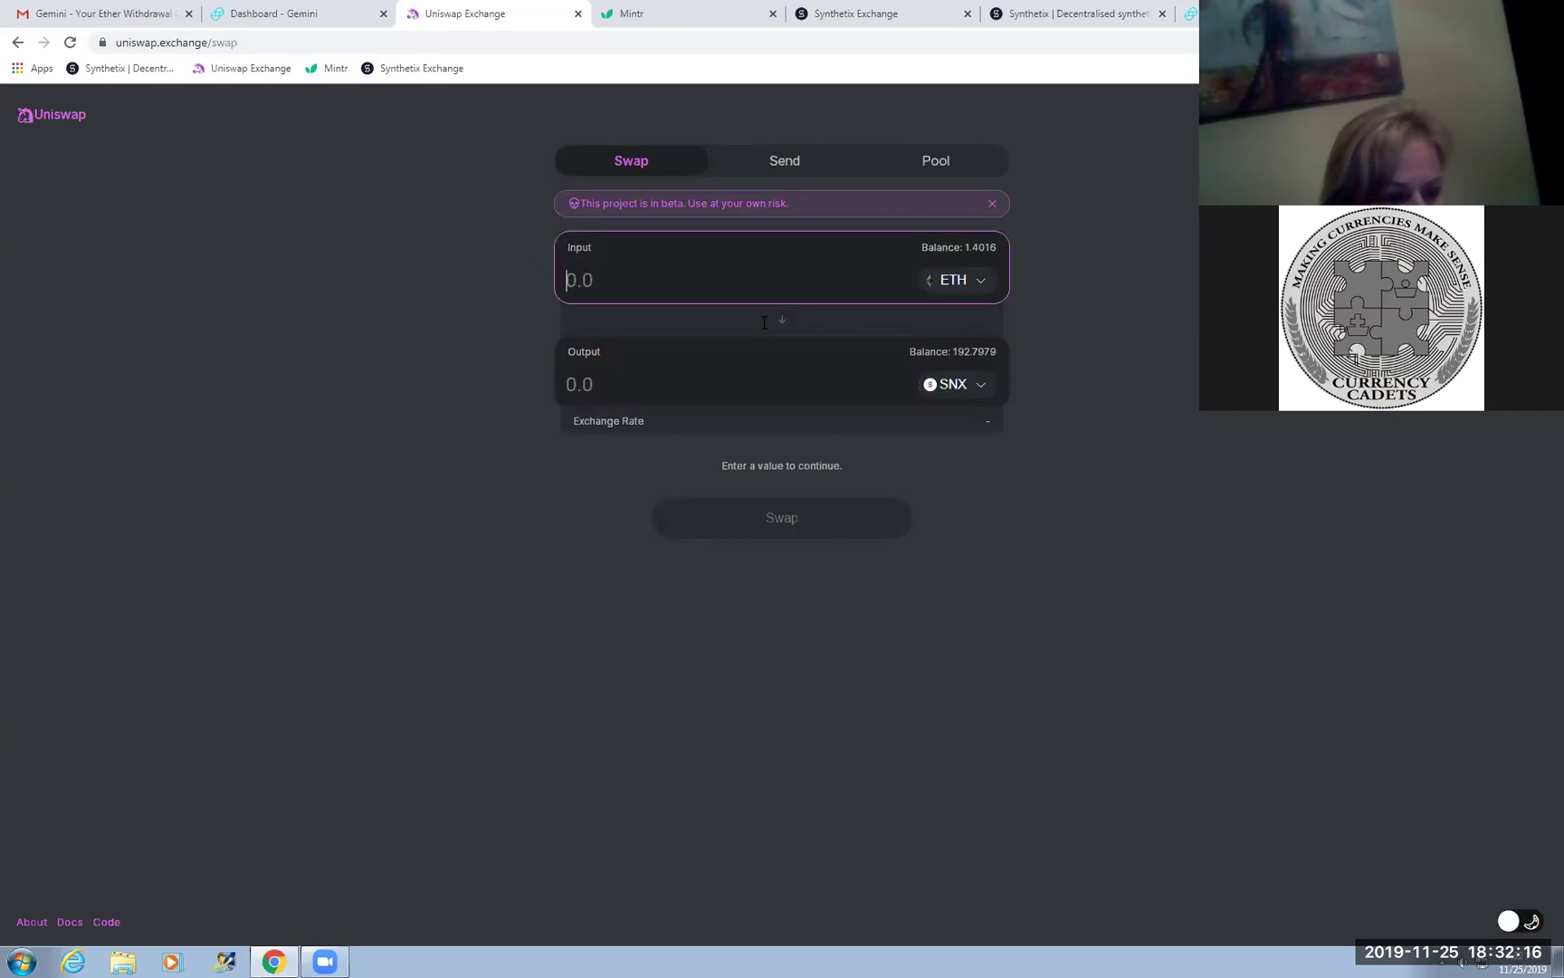
type("1.")
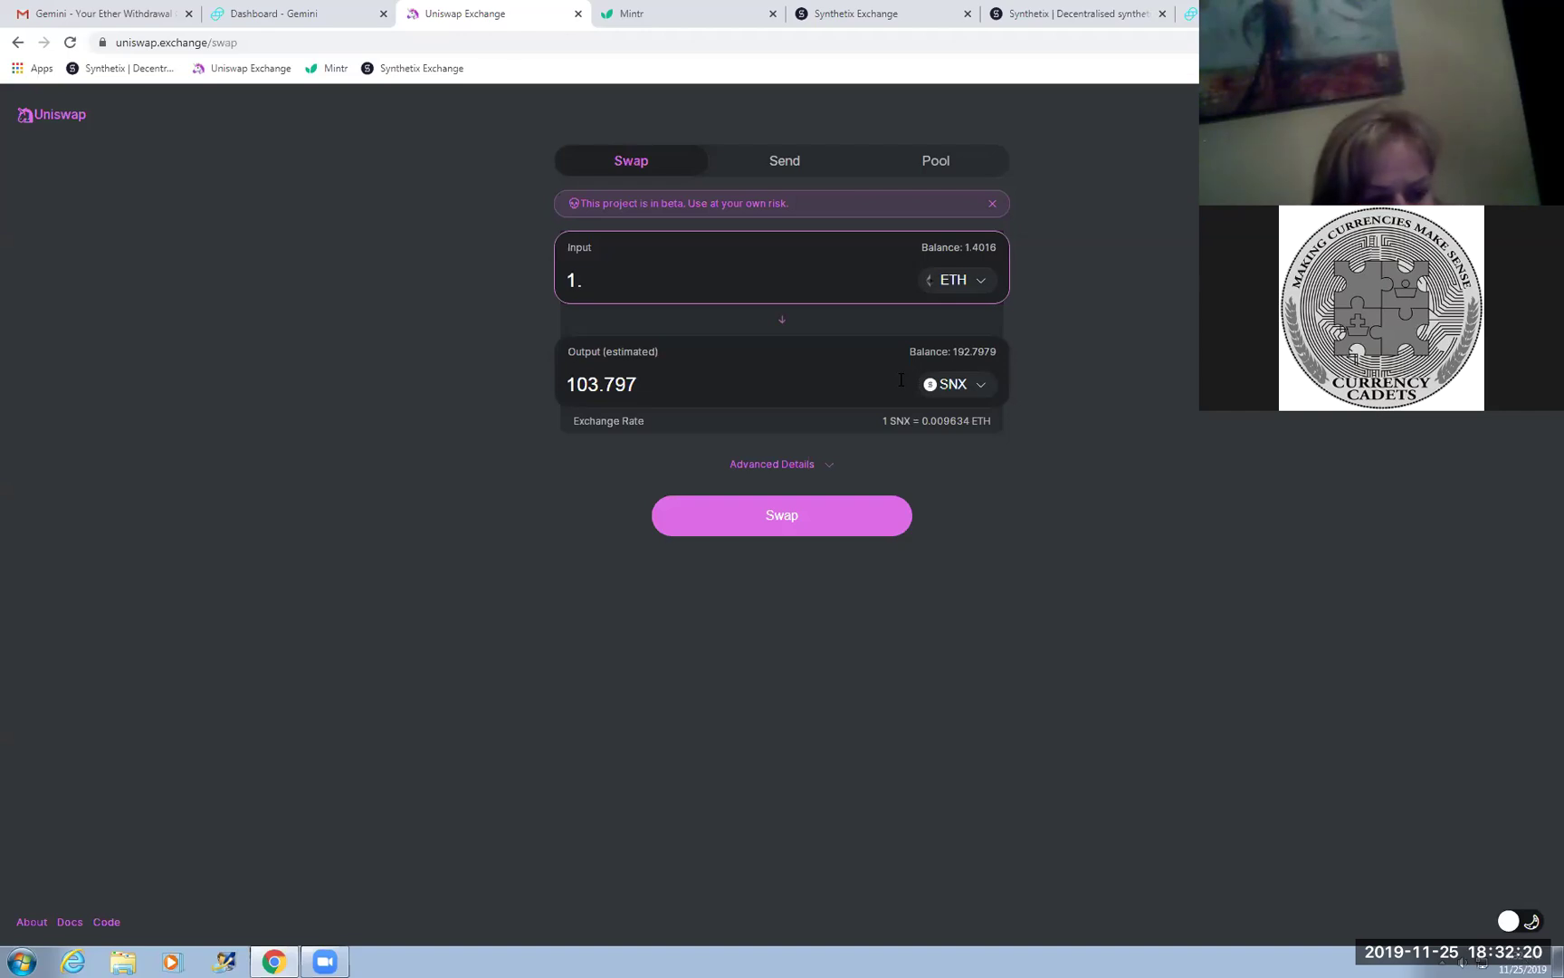
type("3916")
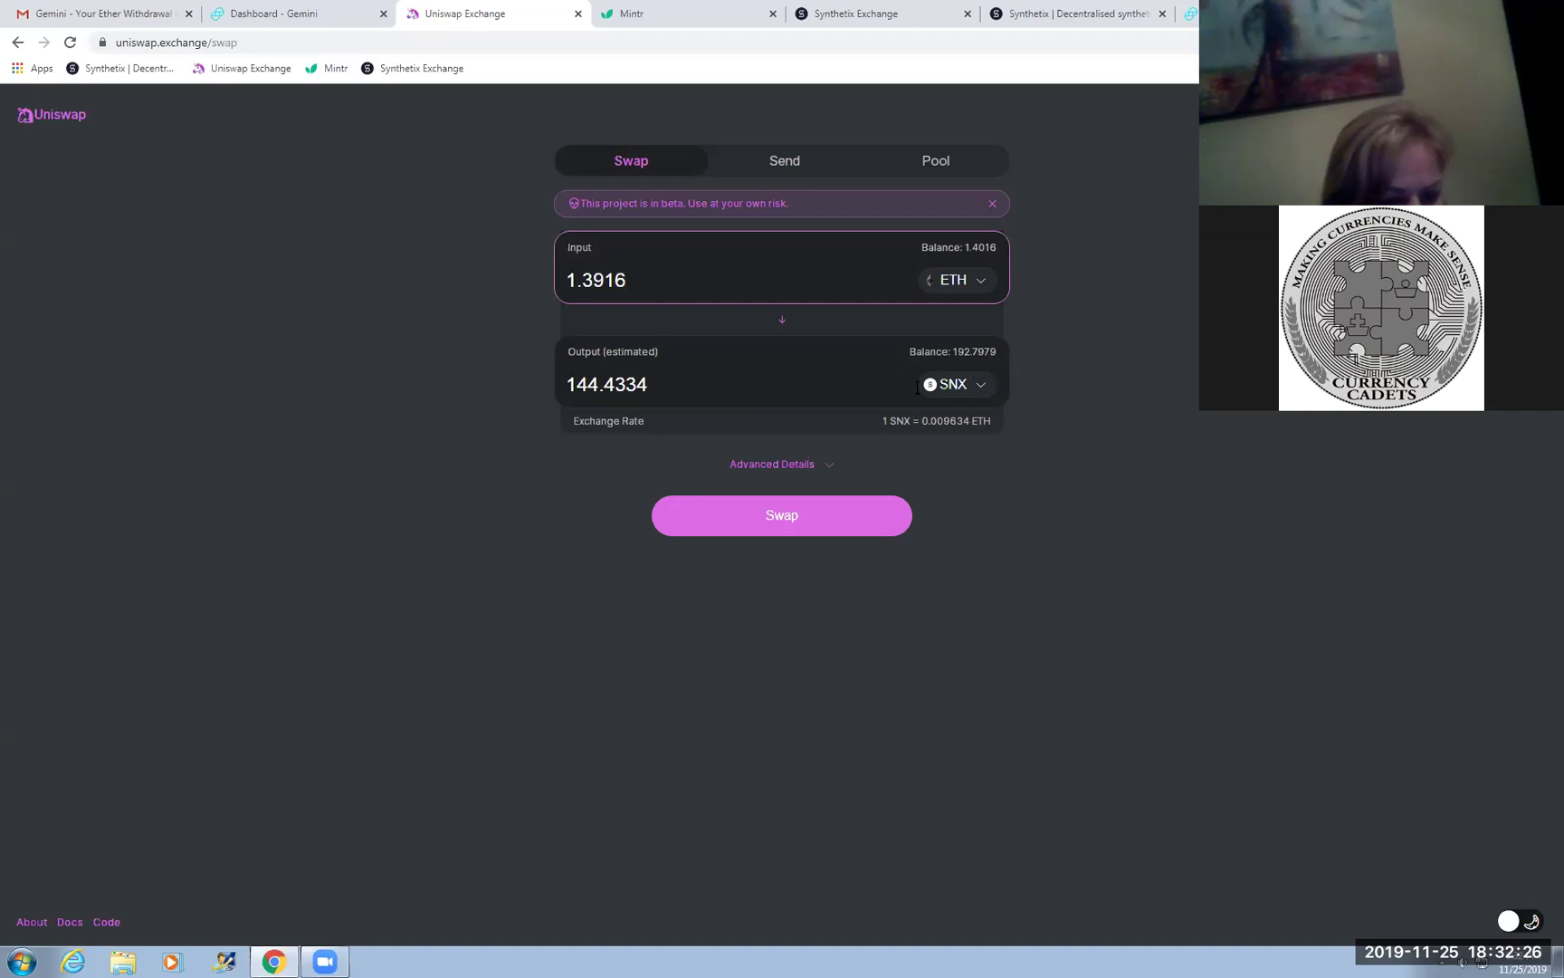
left_click(796, 521)
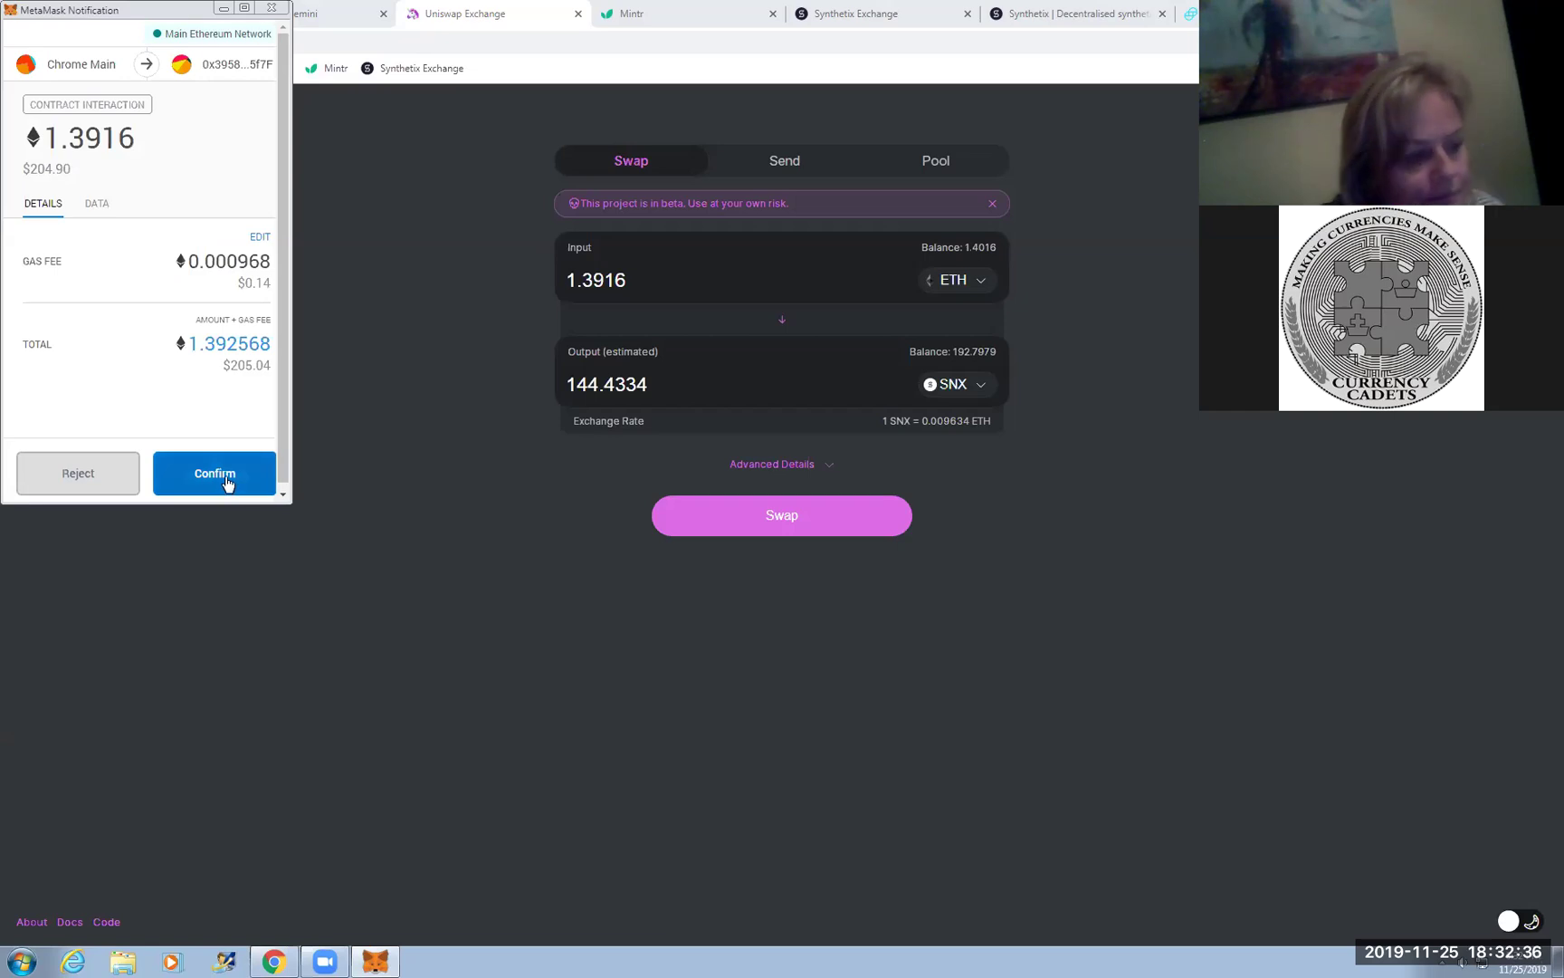
Confirm the 1.3916 ETH swap transaction in the MetaMask popup
left_click(227, 481)
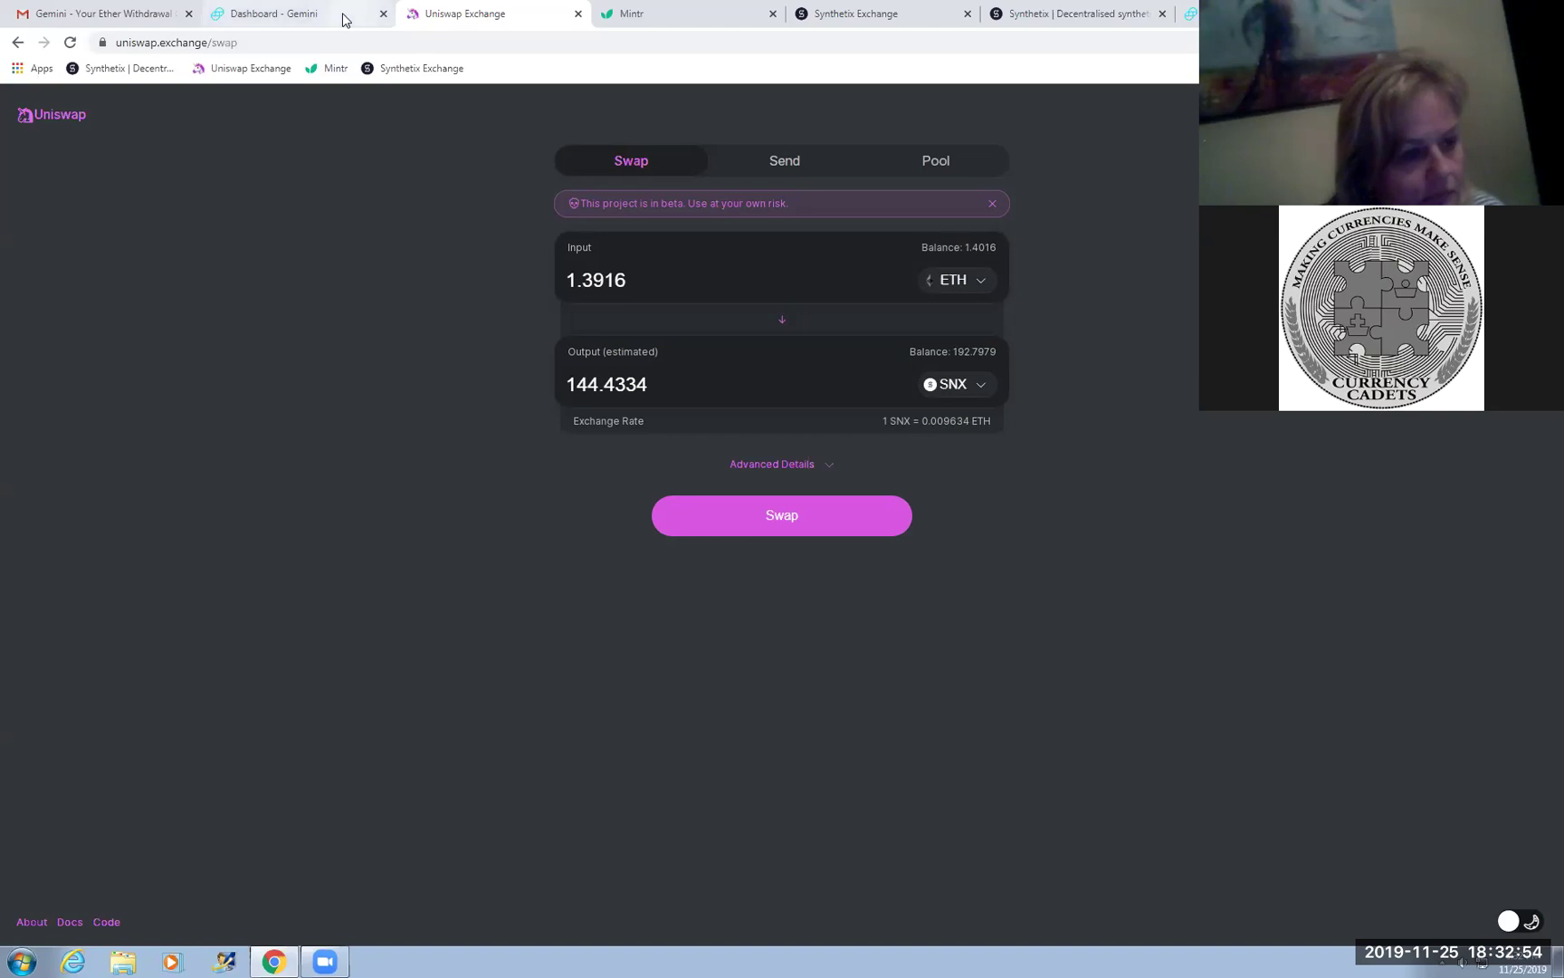
Check the Mintr and Synthetix Exchange pages, then return to Uniswap showing 337.2313 SNX
left_click(674, 13)
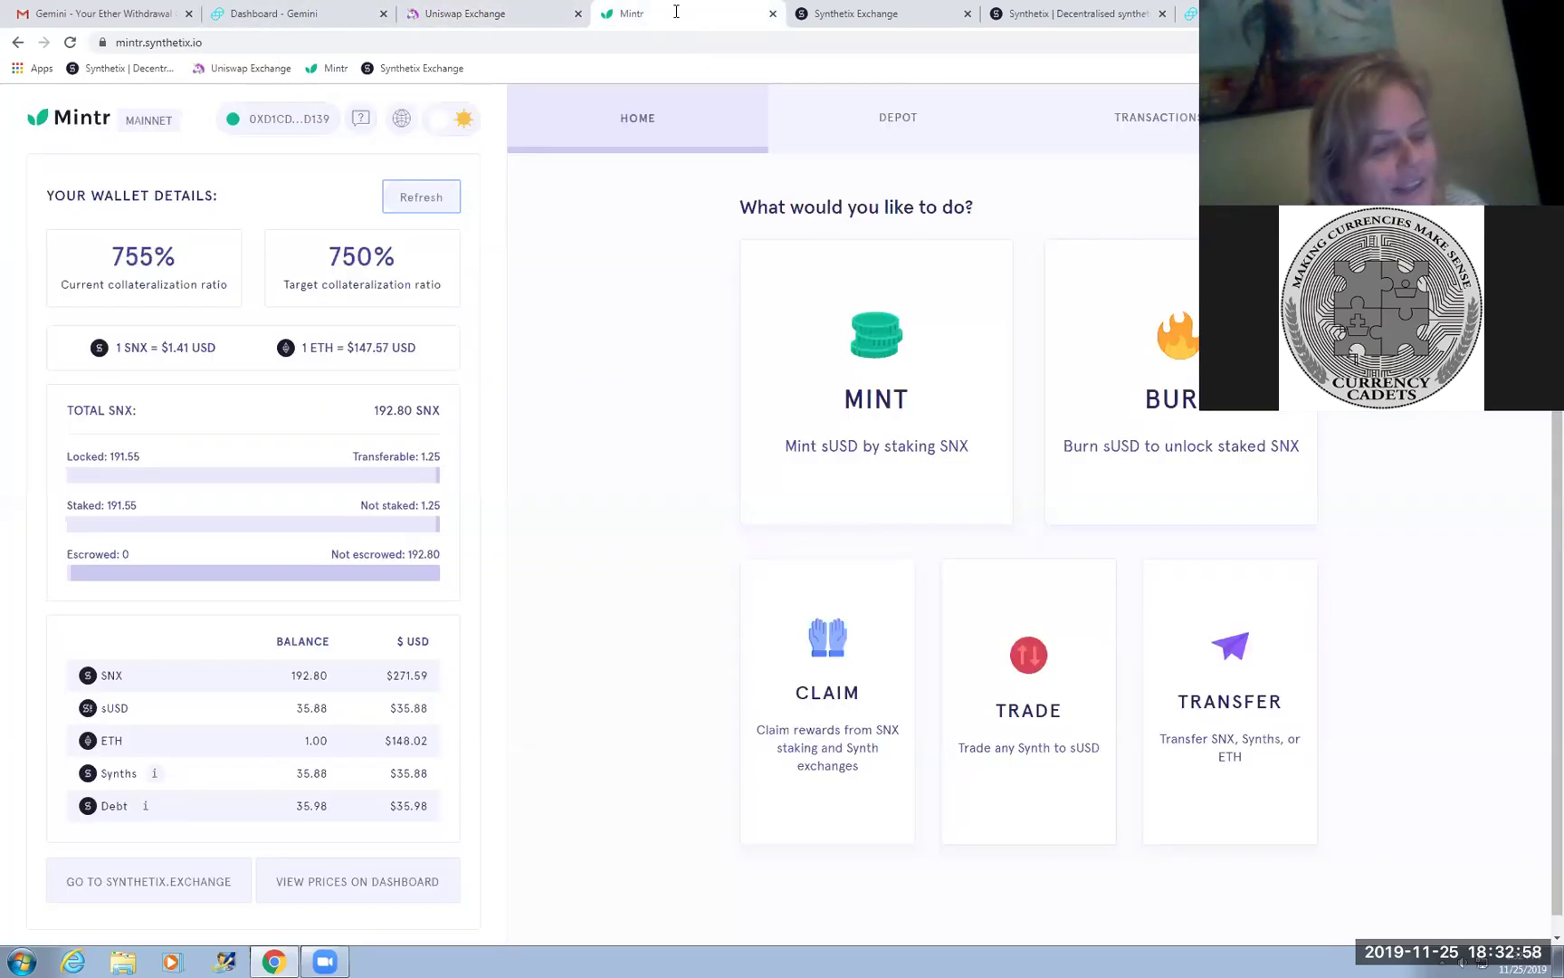
left_click(858, 16)
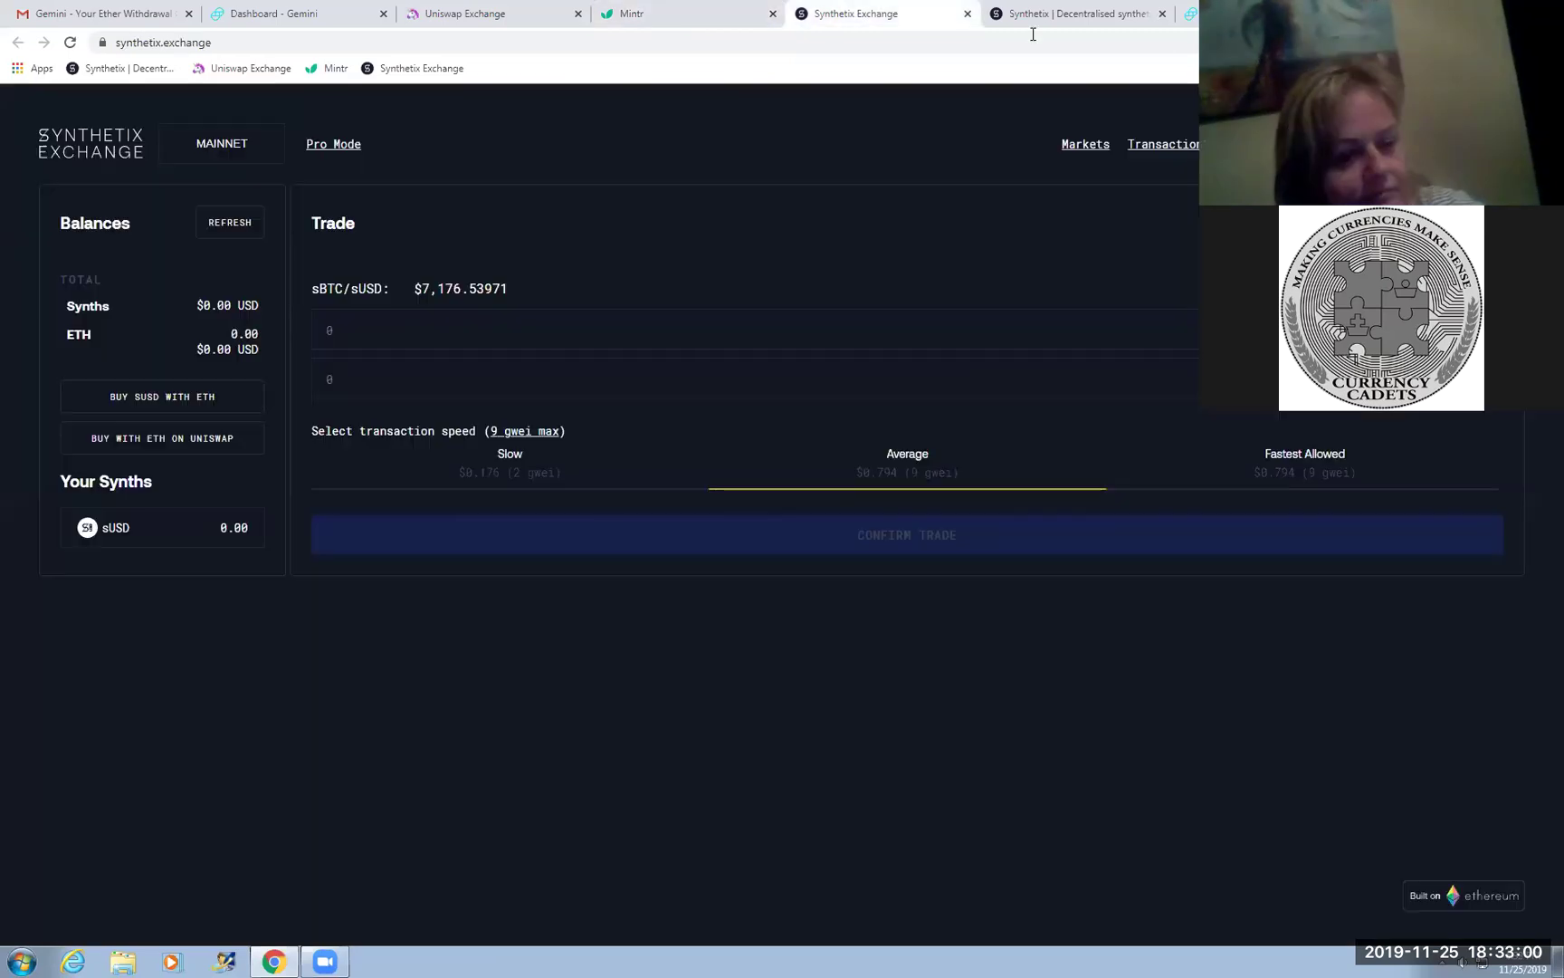
left_click(541, 15)
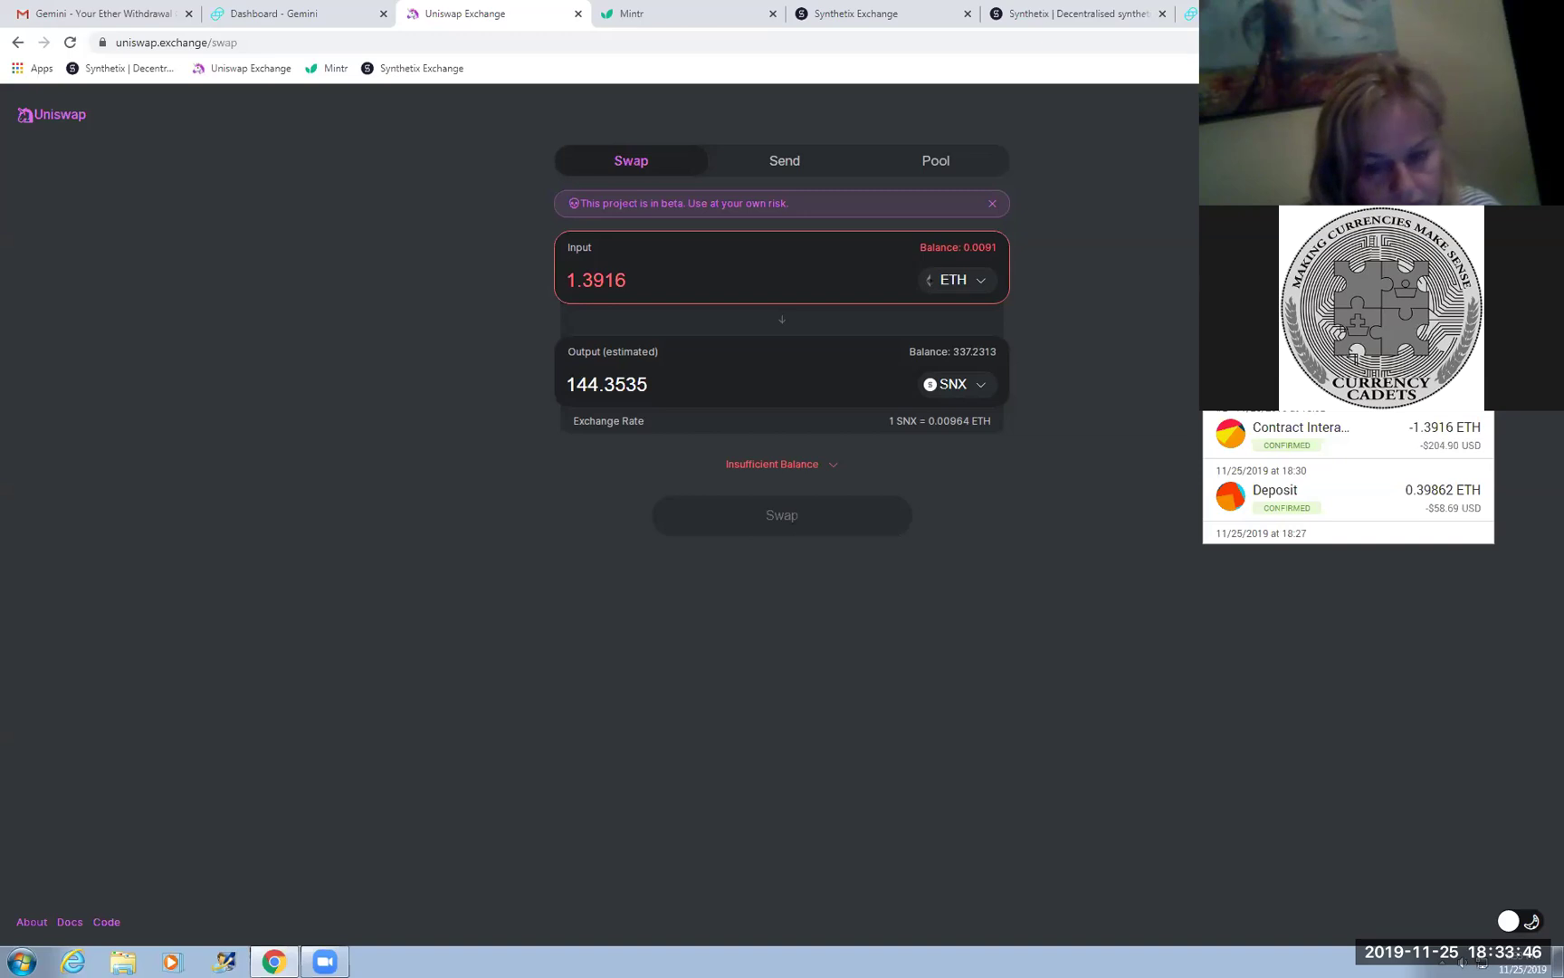
Open MetaMask in its own tab, showing 0.0091 ETH and 337.231 SNX
left_click(1408, 172)
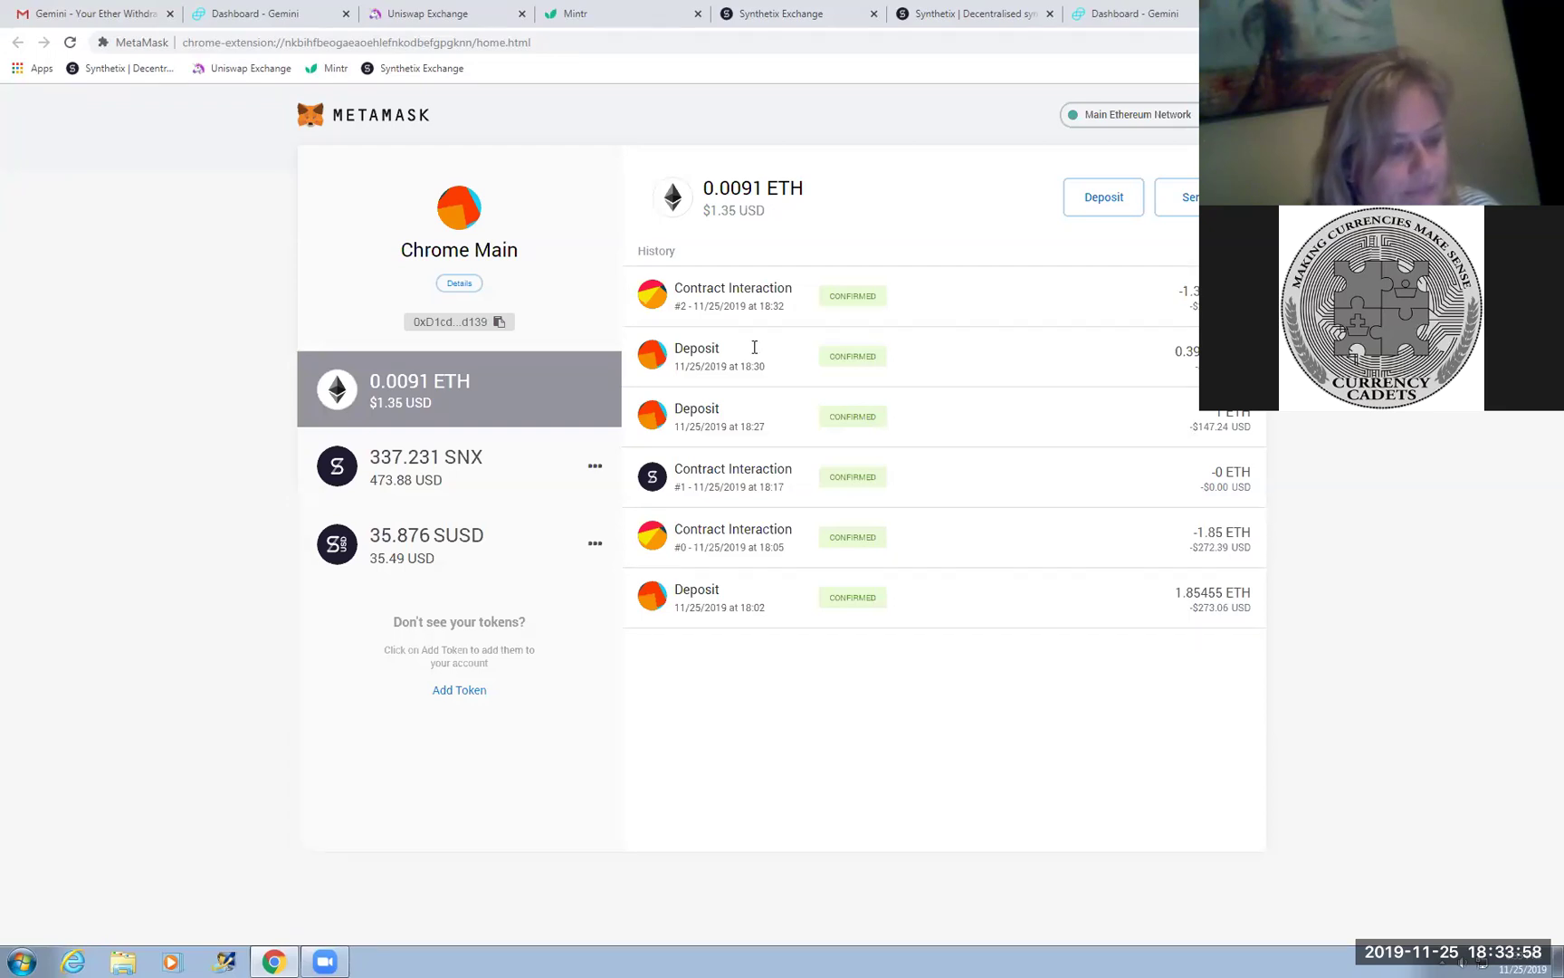
Refresh Mintr's wallet details to show 337.23 SNX with 145.68 unstaked
left_click(643, 11)
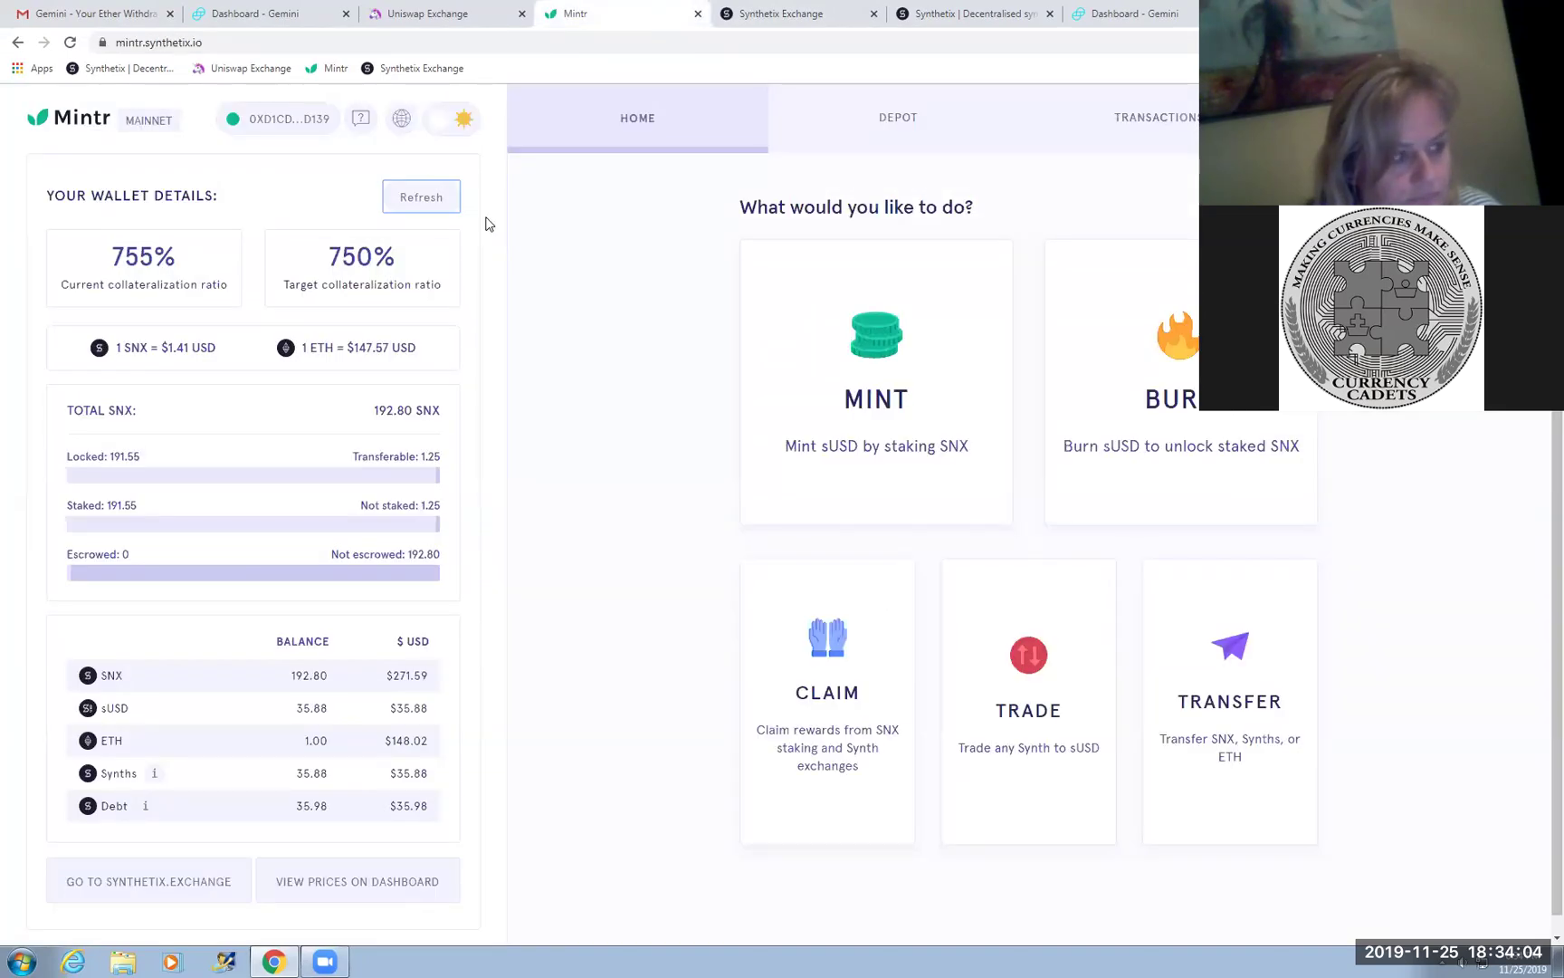
left_click(435, 199)
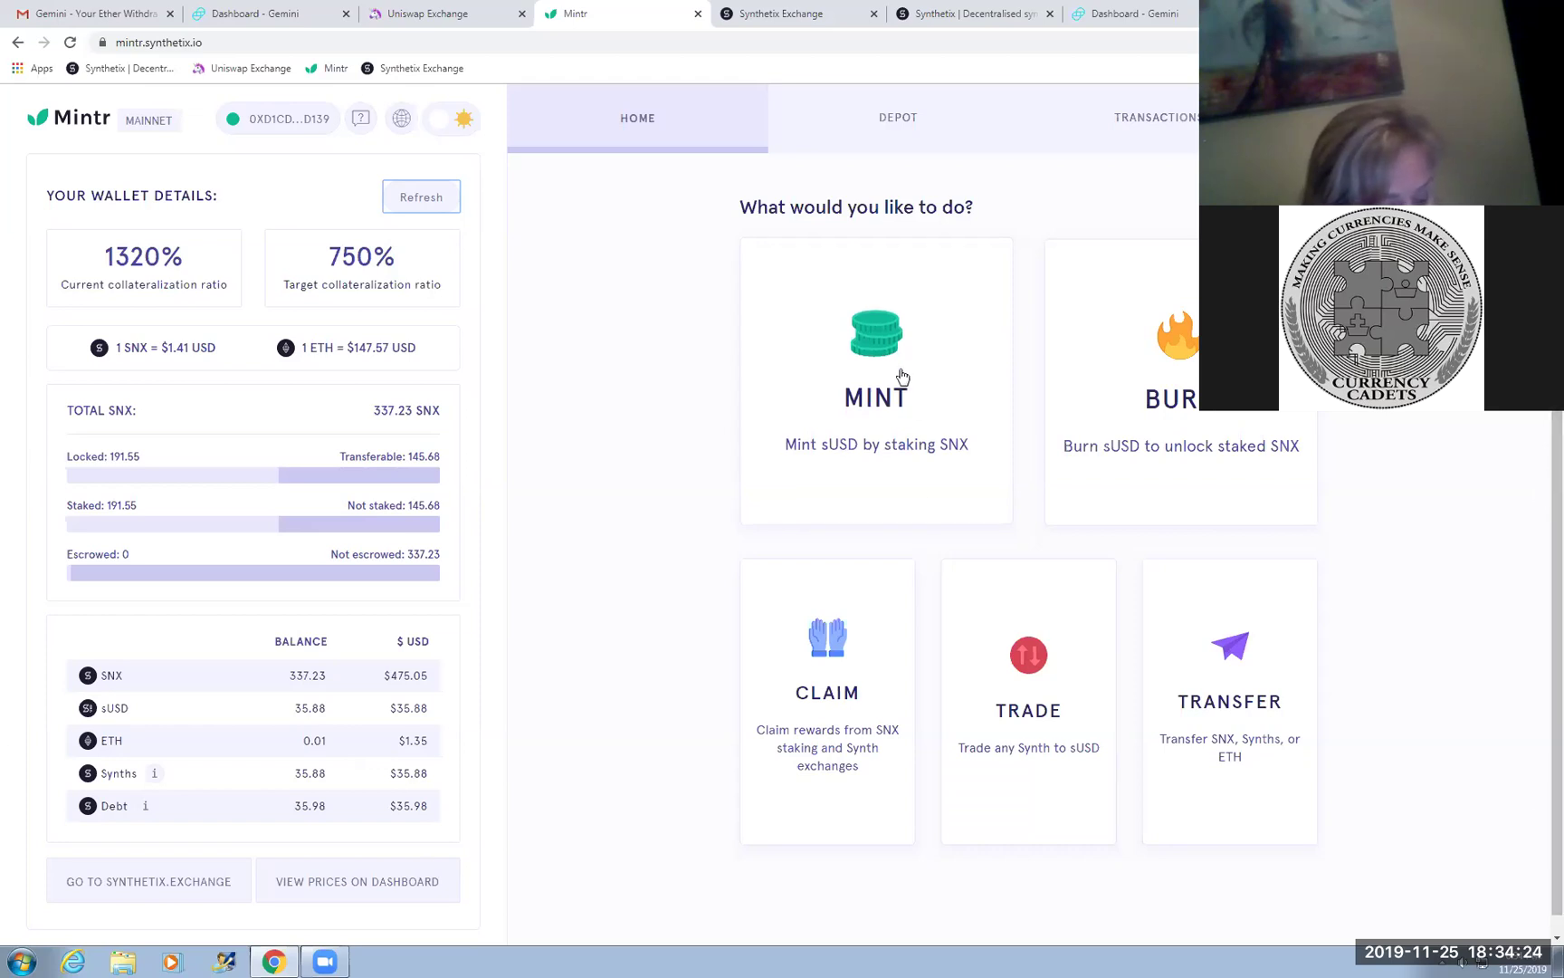
Mint the maximum 27.36 sUSD by staking 145.68 SNX and confirm it in MetaMask
left_click(898, 367)
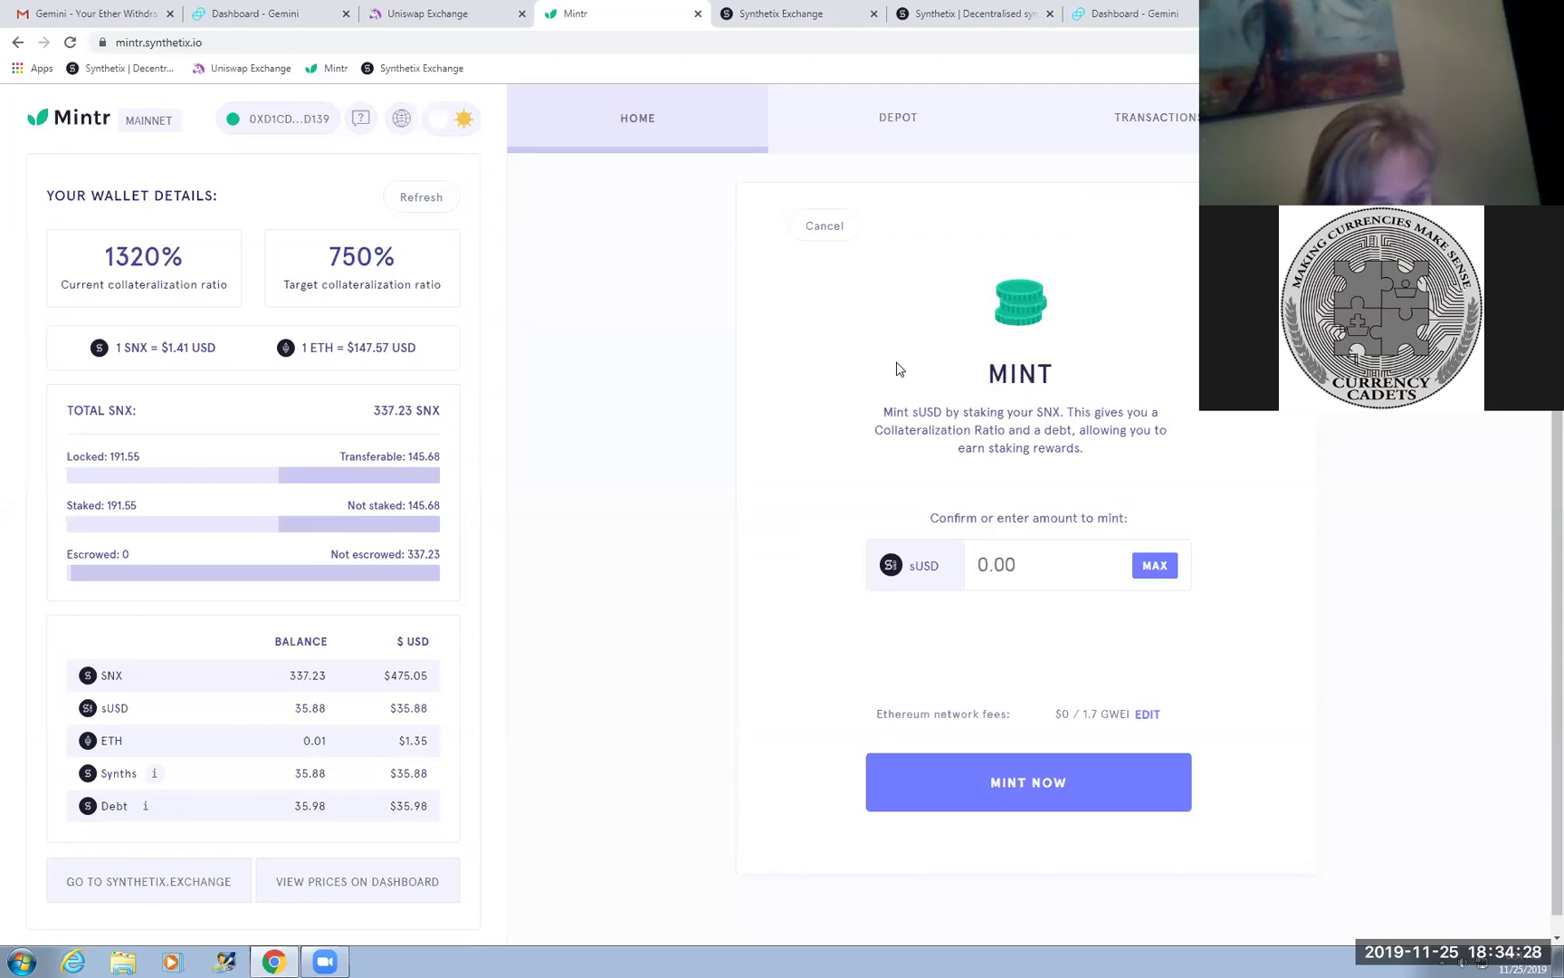
left_click(1156, 567)
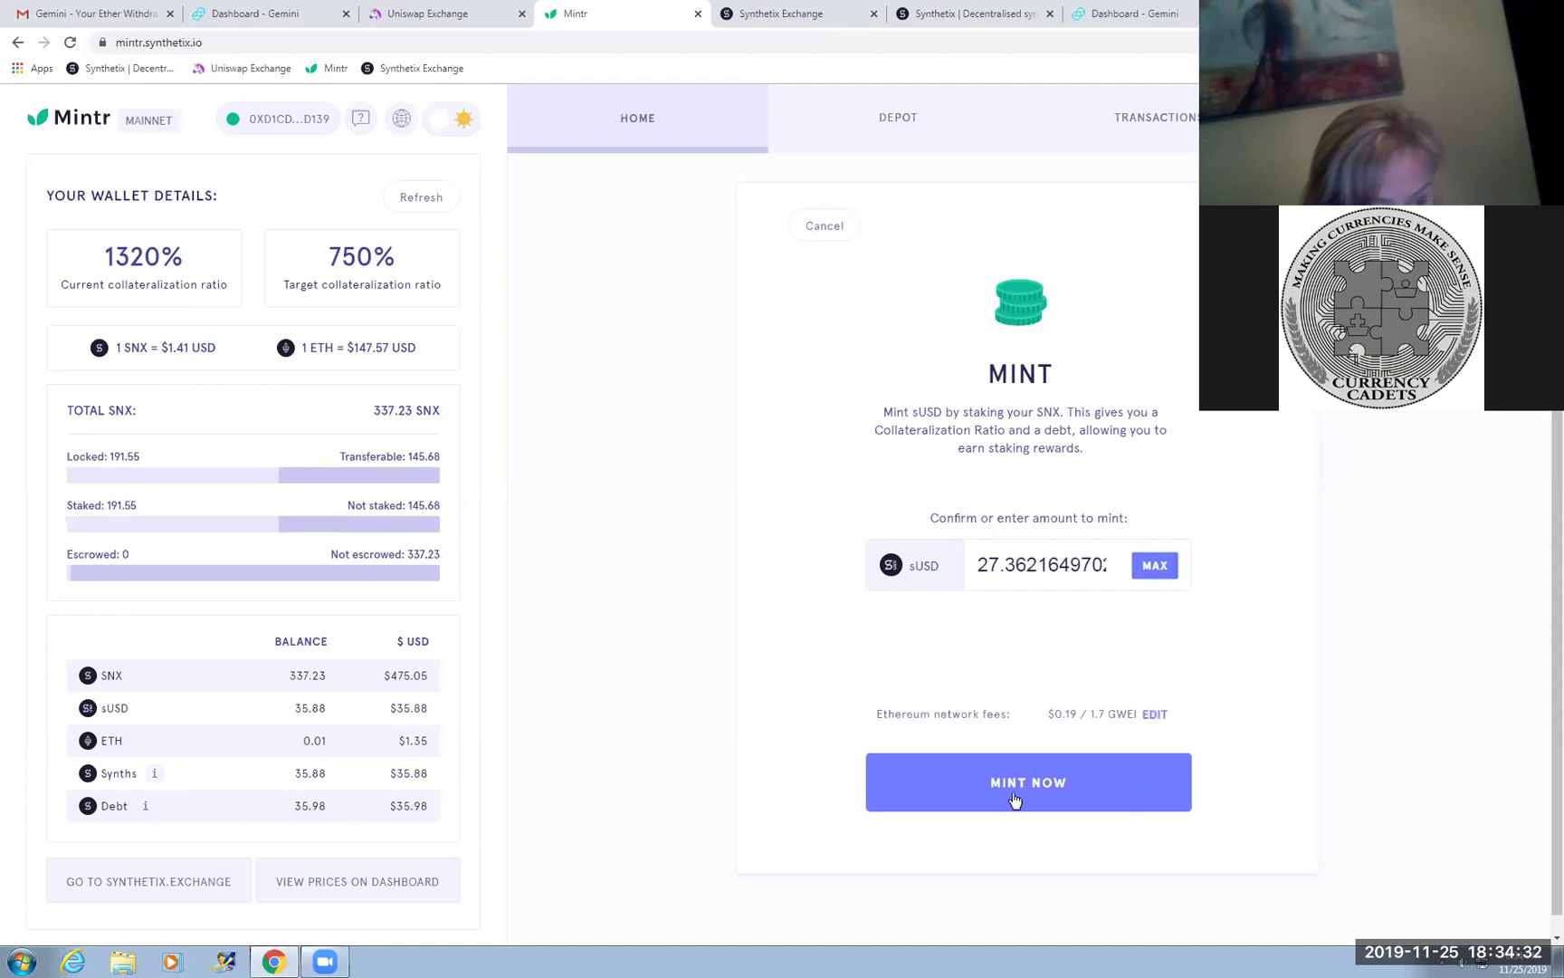
left_click(1040, 786)
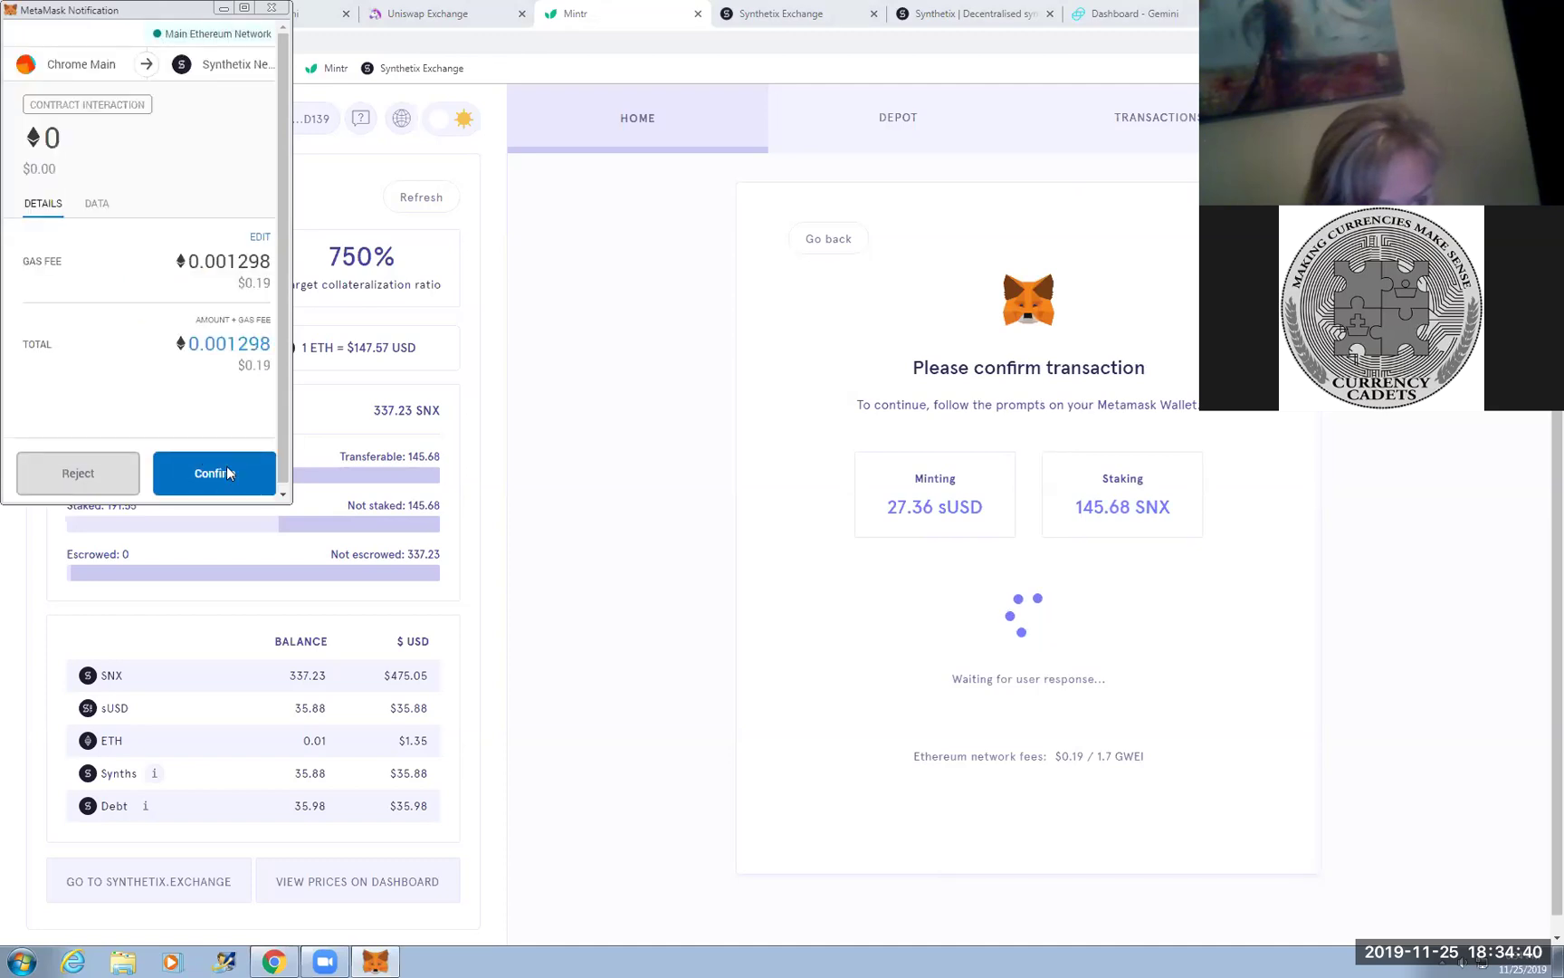
left_click(228, 472)
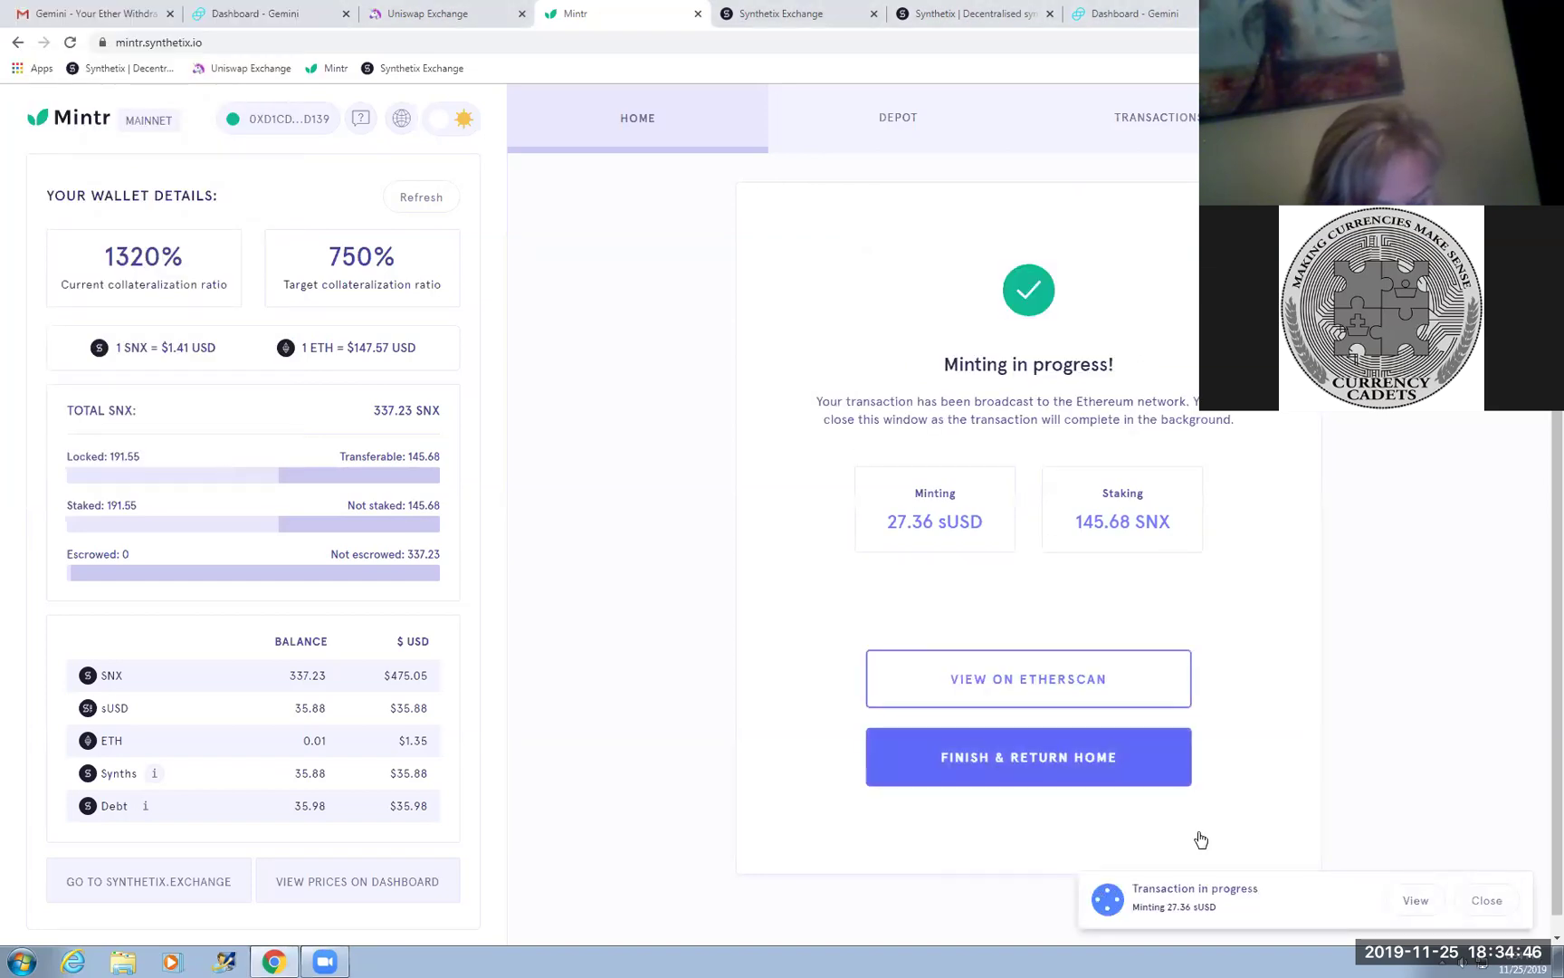
Finish the 27.36 sUSD mint and return to the Mintr home page at 750% ratio
left_click(1200, 839)
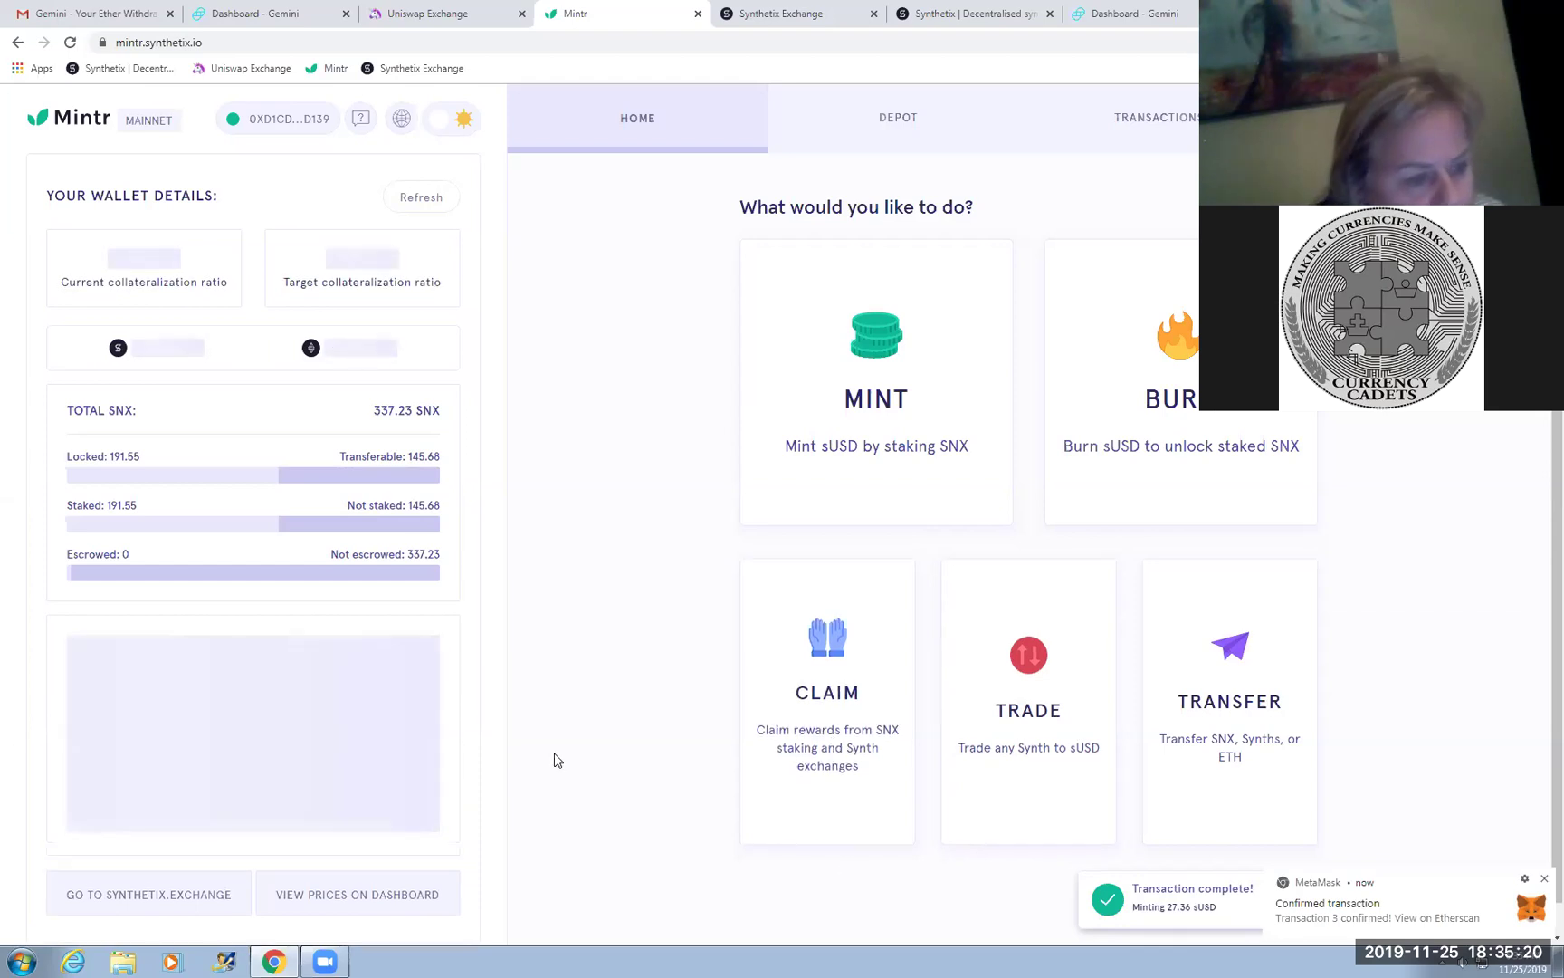
Open the rewards claim page and highlight the $62.66 sUSD and 62.66 Synths balances
left_click(871, 694)
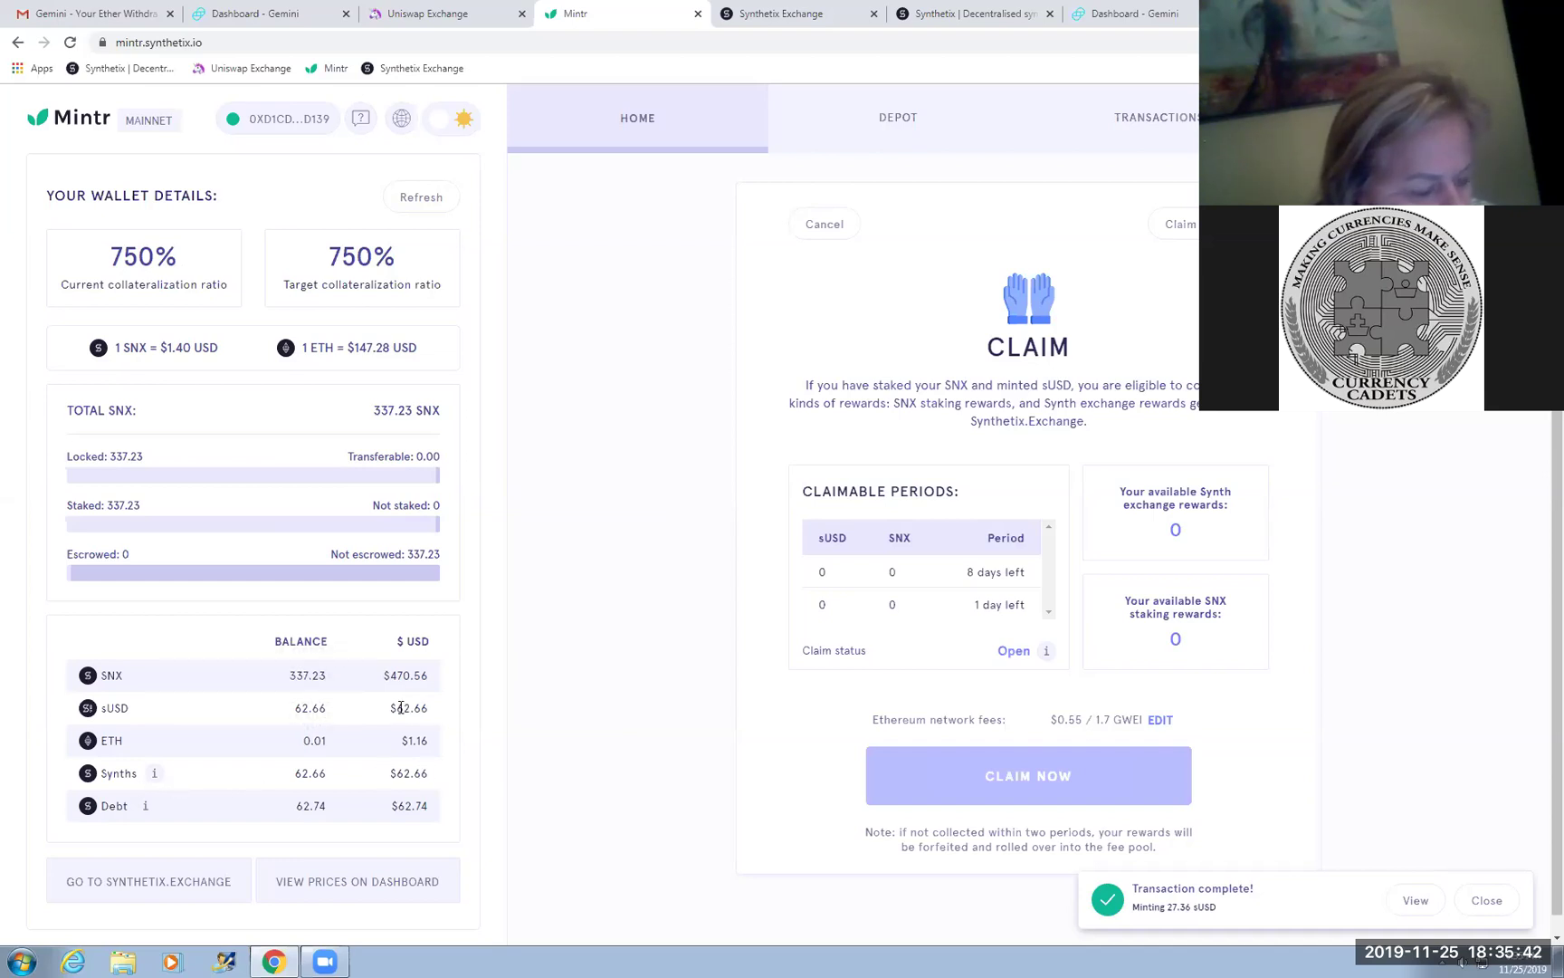
left_click_drag(430, 707, 370, 711)
left_click_drag(431, 774, 388, 777)
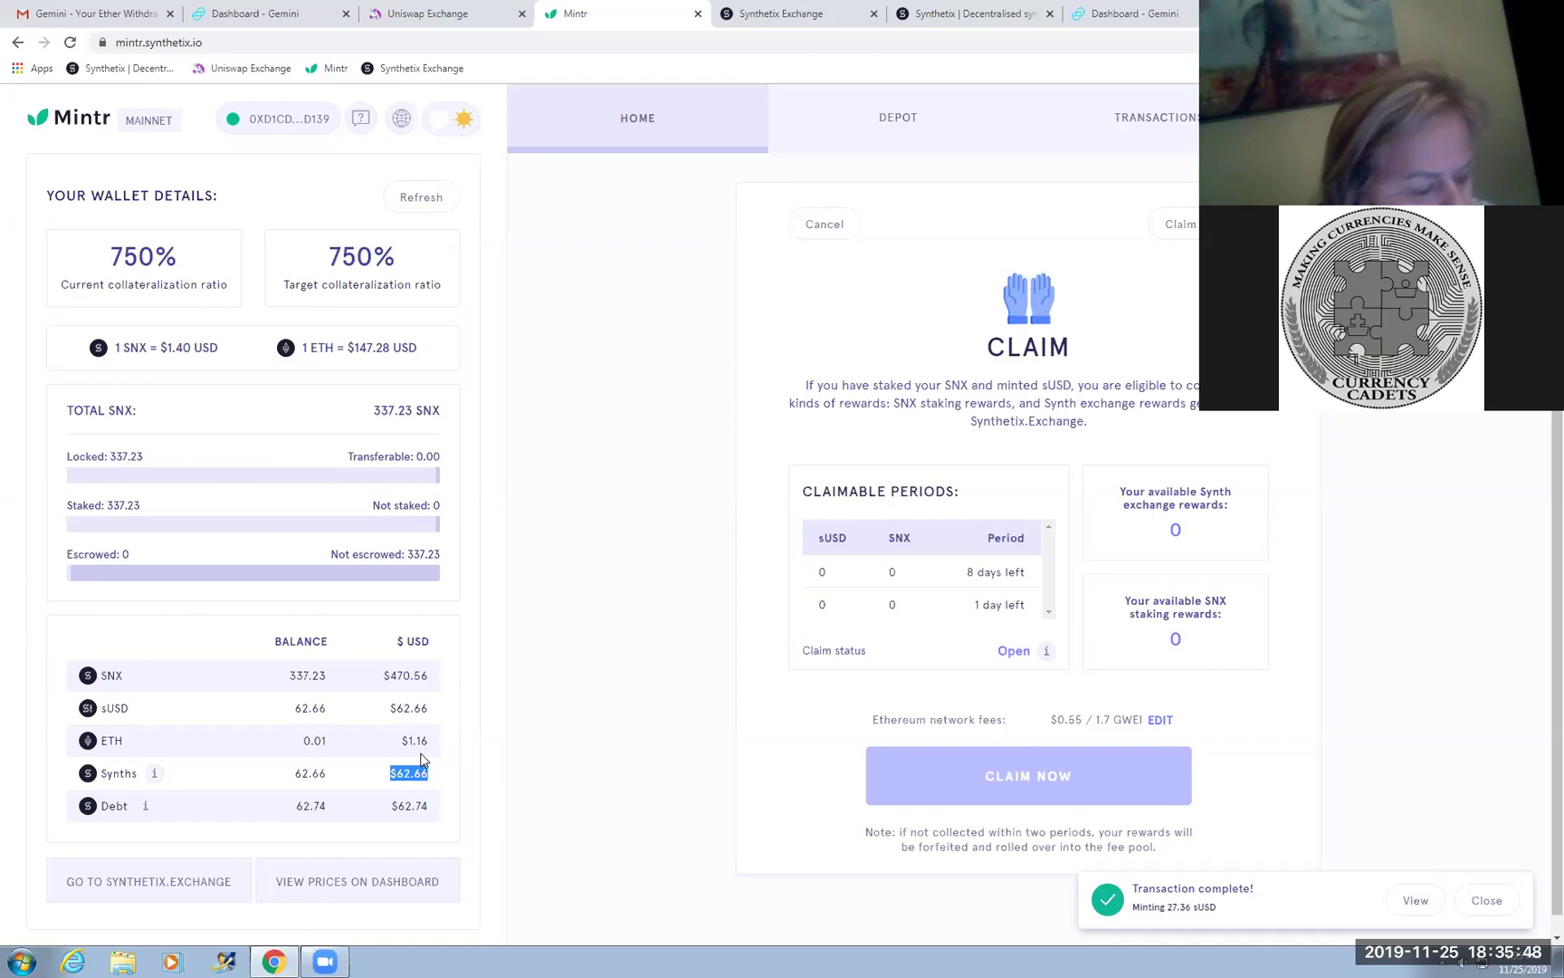
left_click(426, 797)
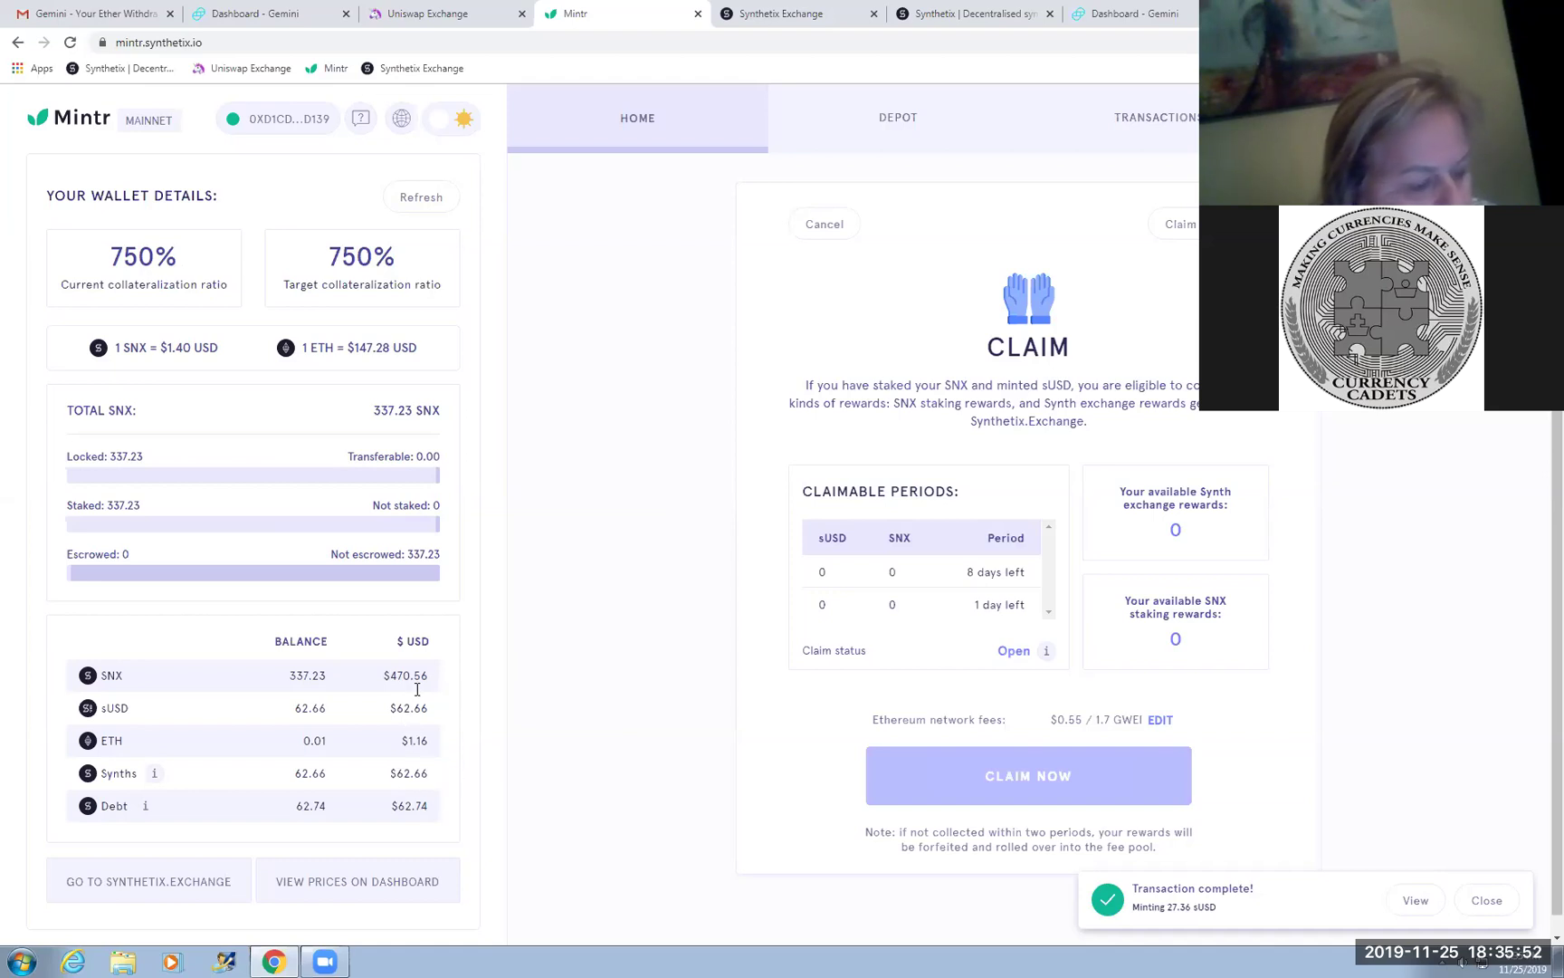
Check the 62.74 debt, refresh the wallet figures and dismiss the transaction-complete notice
left_click_drag(399, 802, 429, 812)
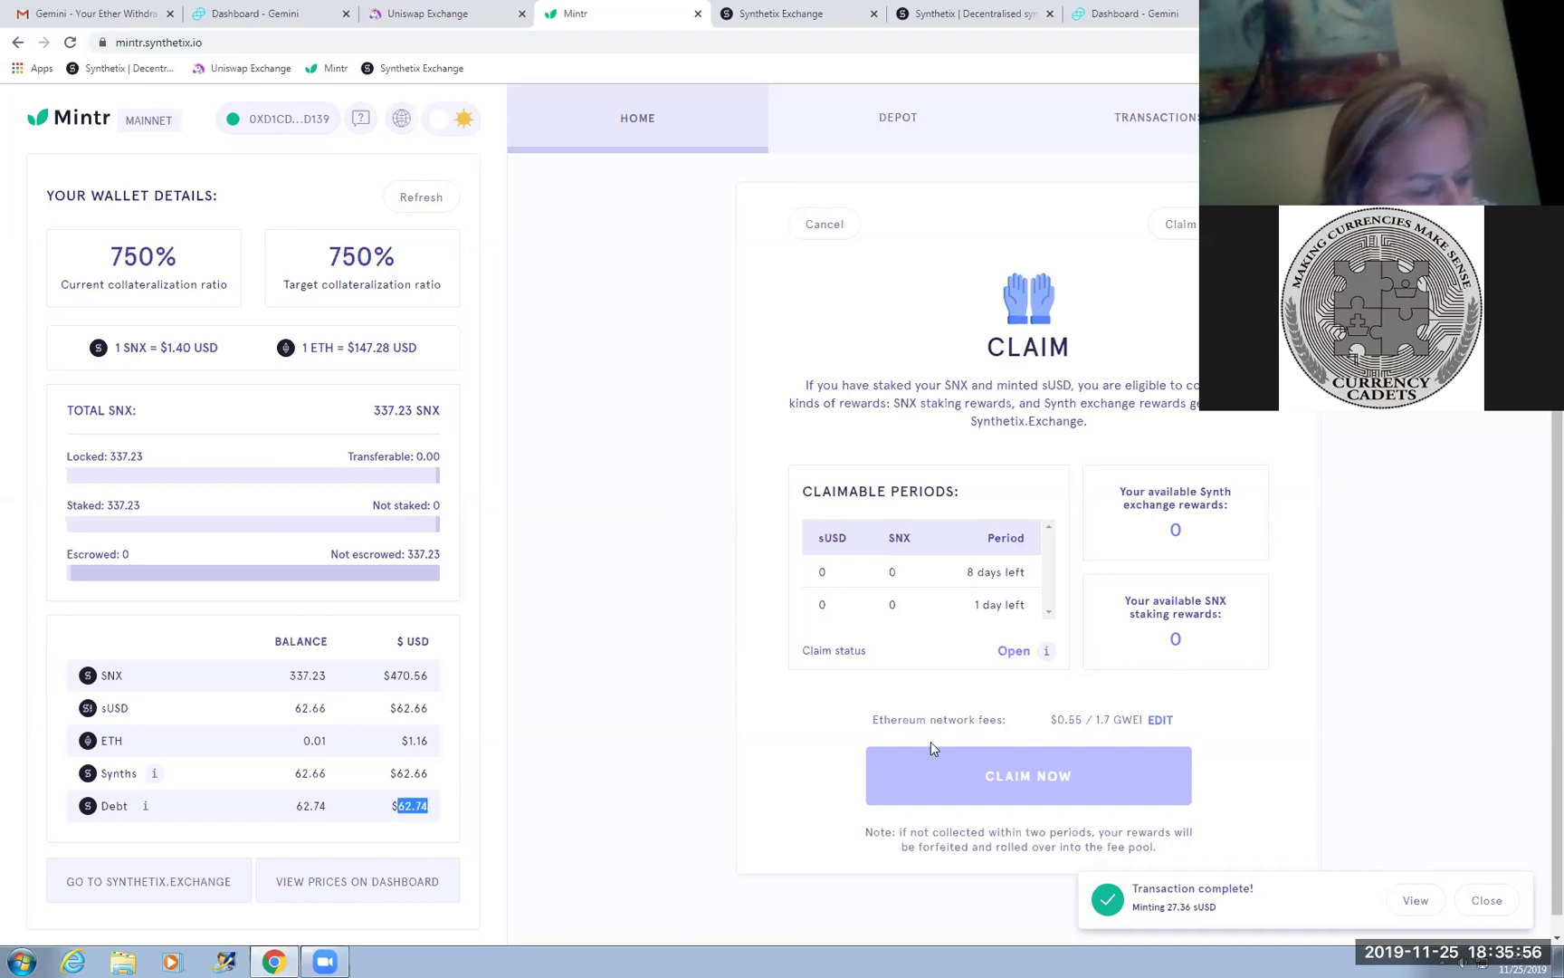
left_click(850, 567)
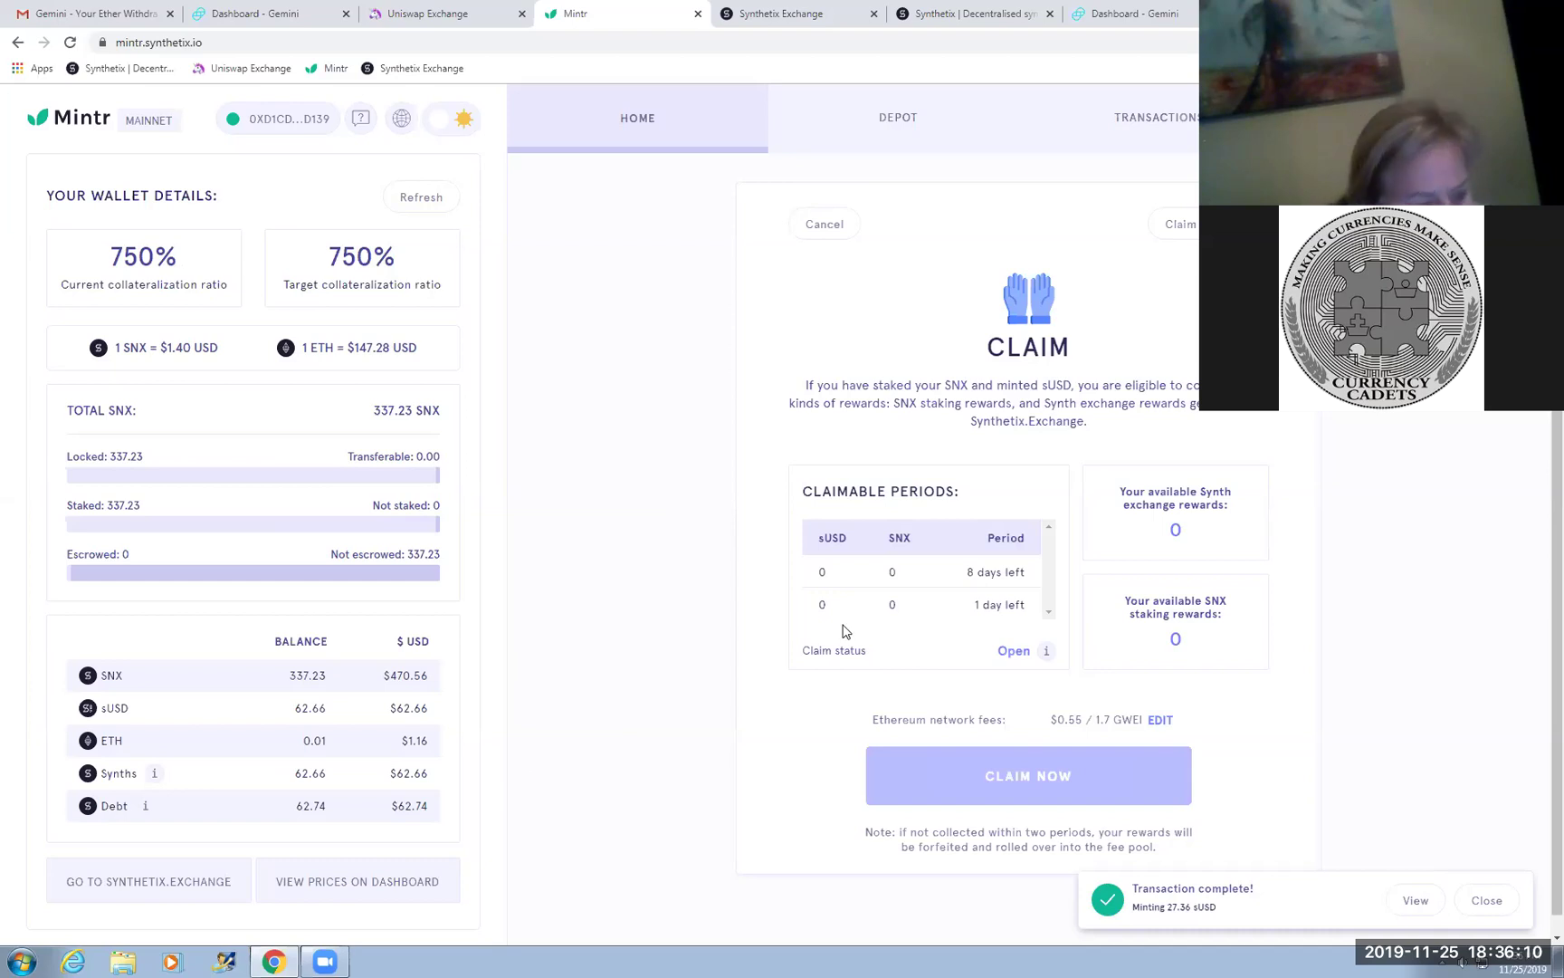
left_click(422, 200)
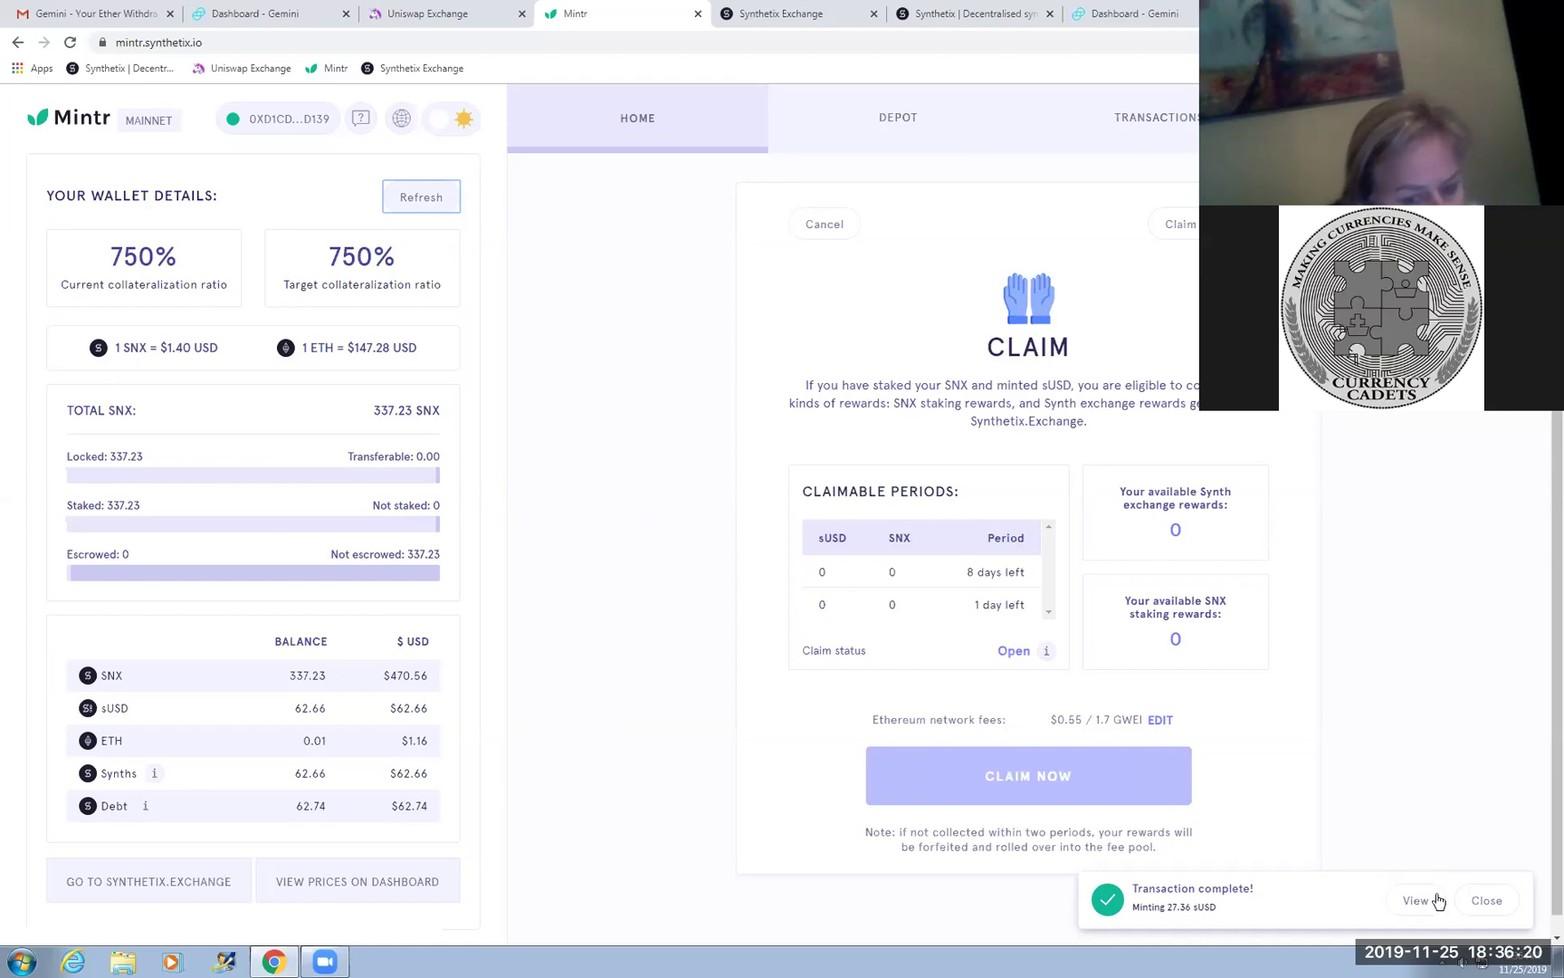
left_click(1487, 903)
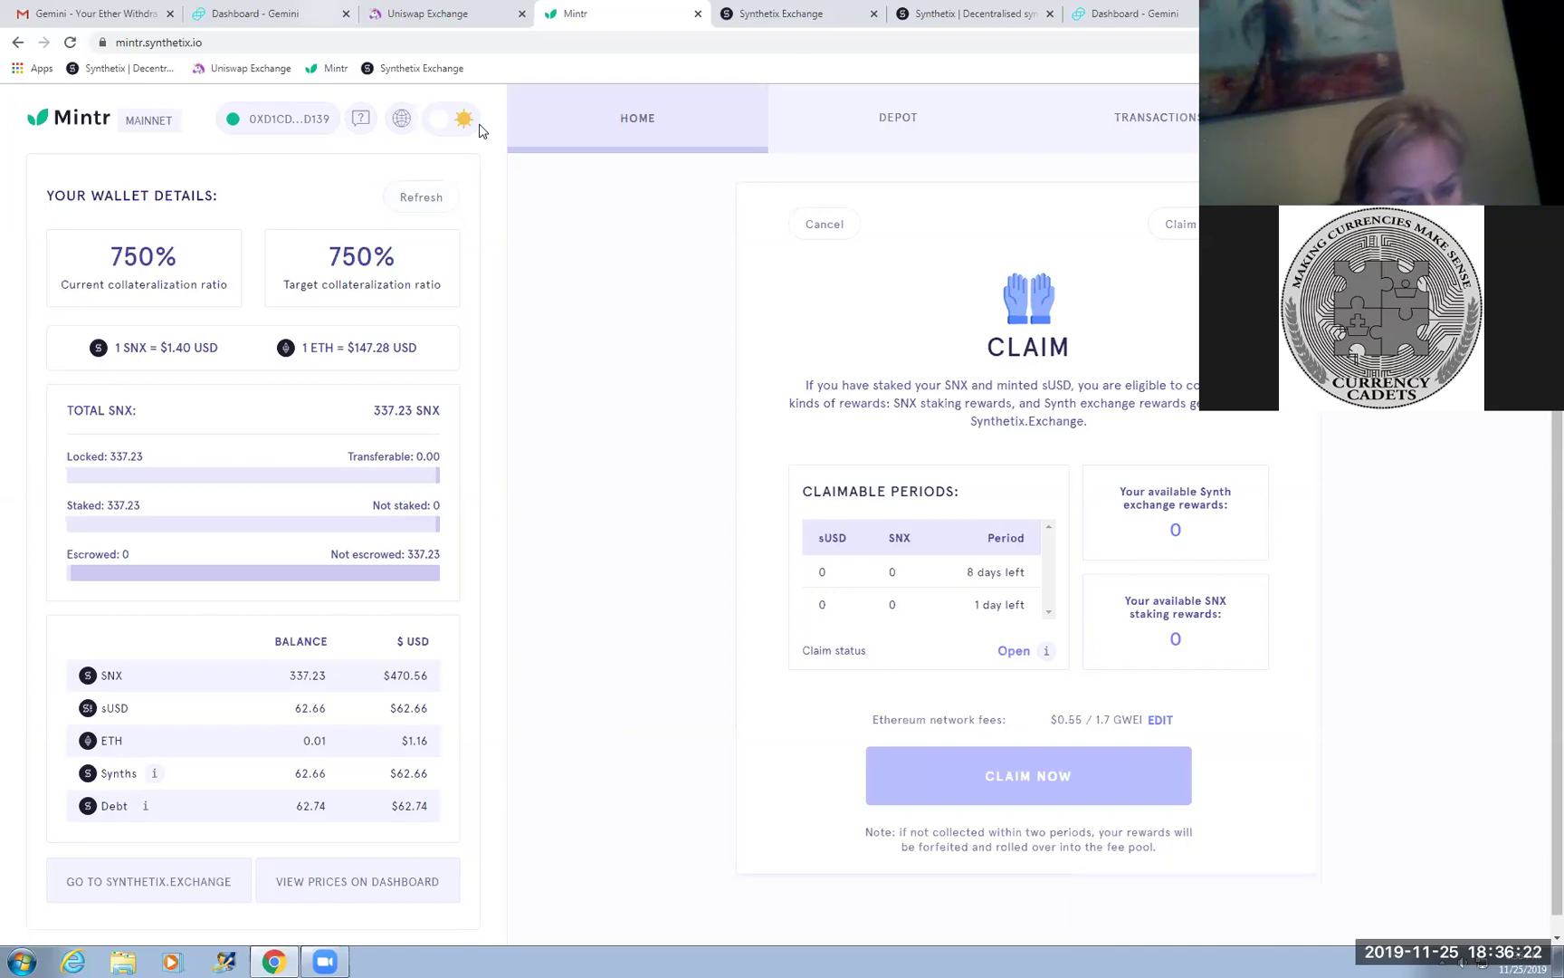
left_click(1313, 13)
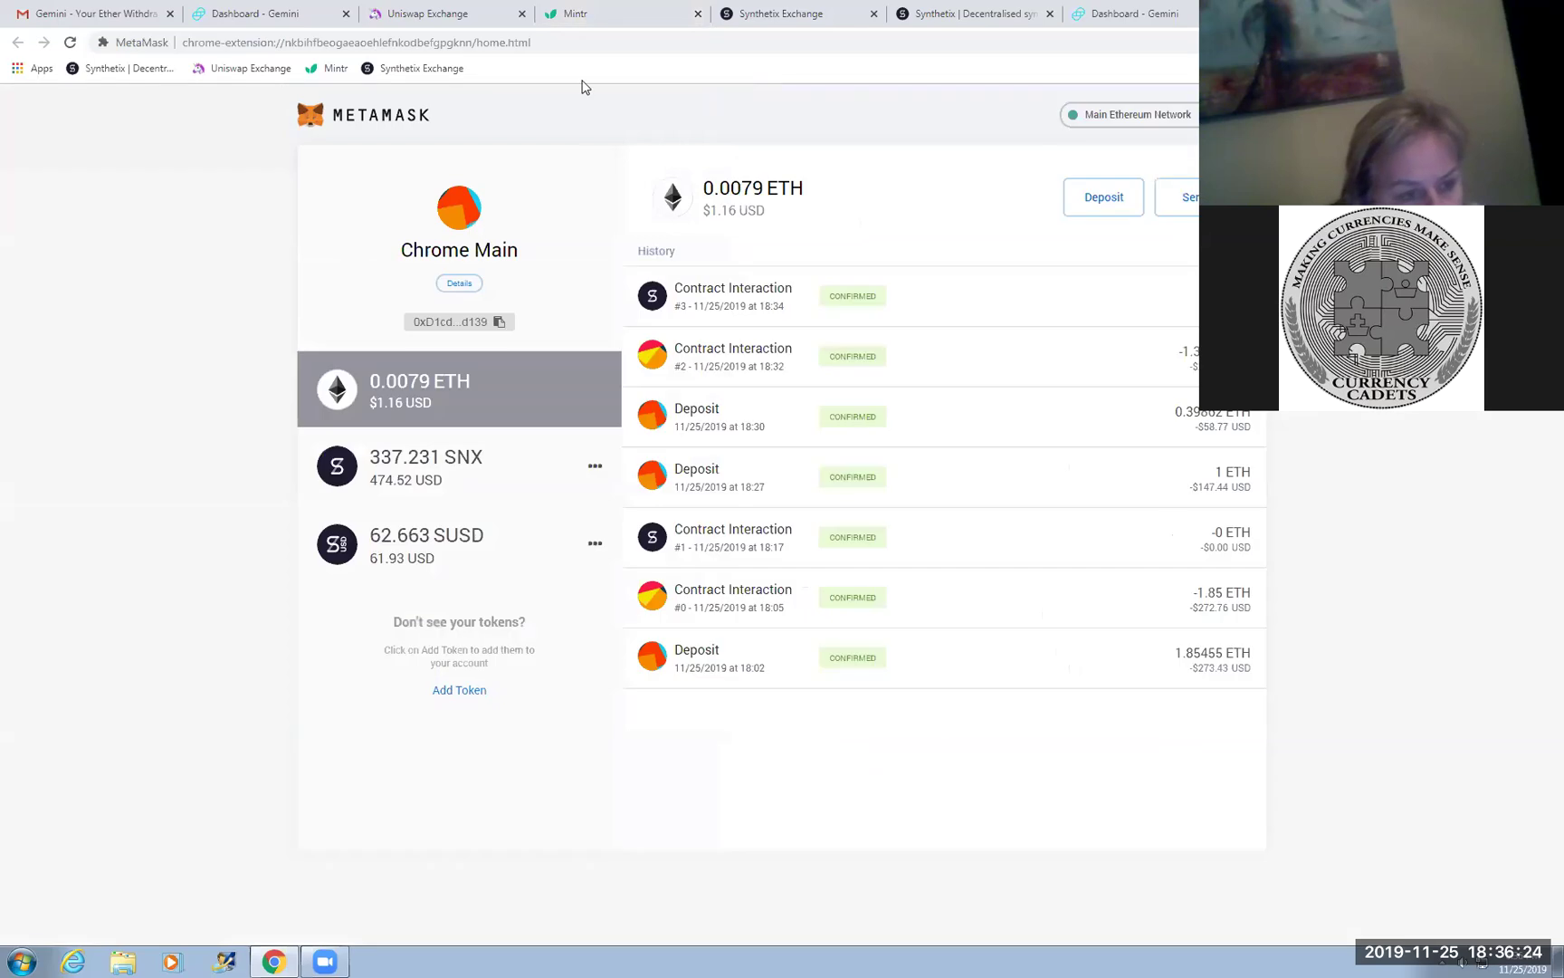
left_click(73, 42)
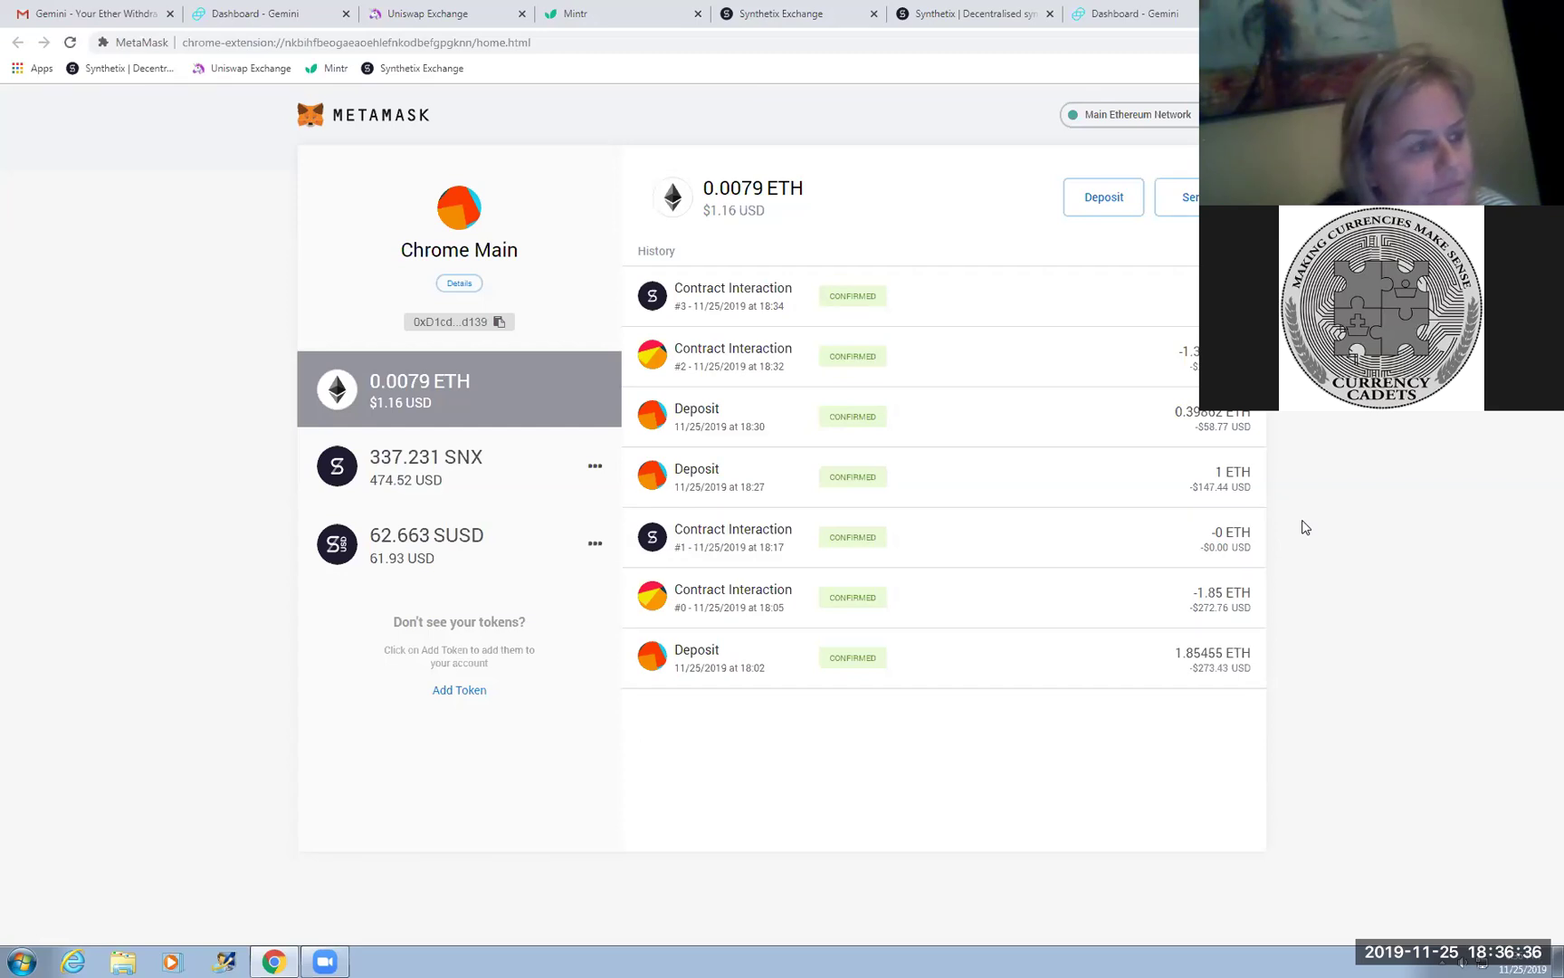
left_click(631, 21)
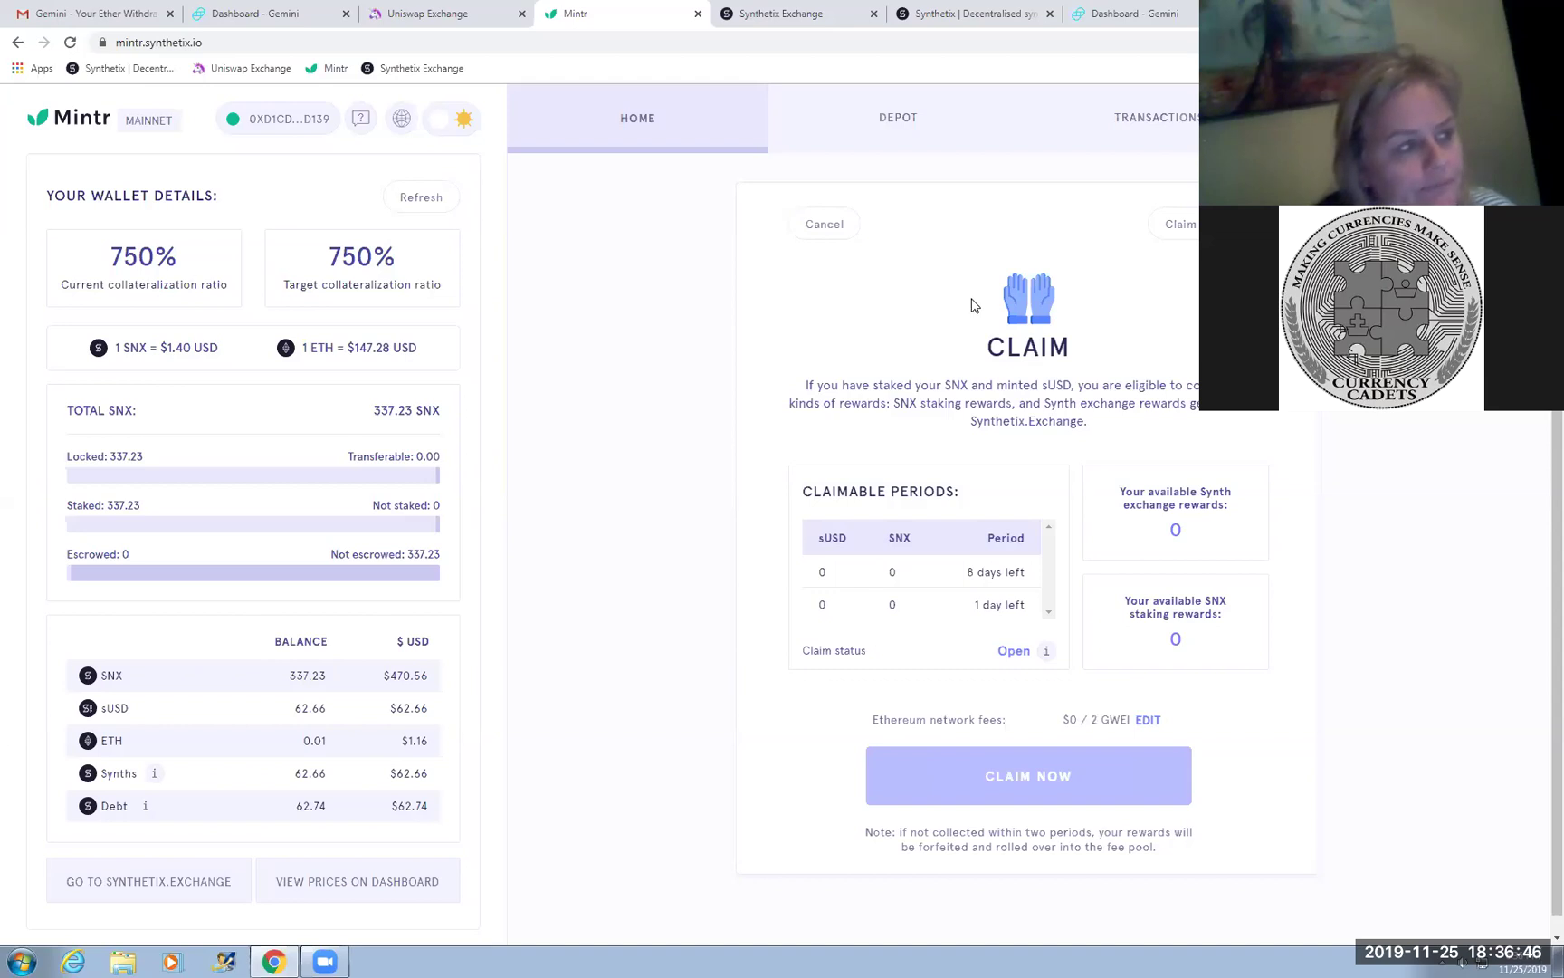
Close the Uniswap Exchange, Gemini dashboard and Synthetix Exchange browser tabs
left_click(522, 13)
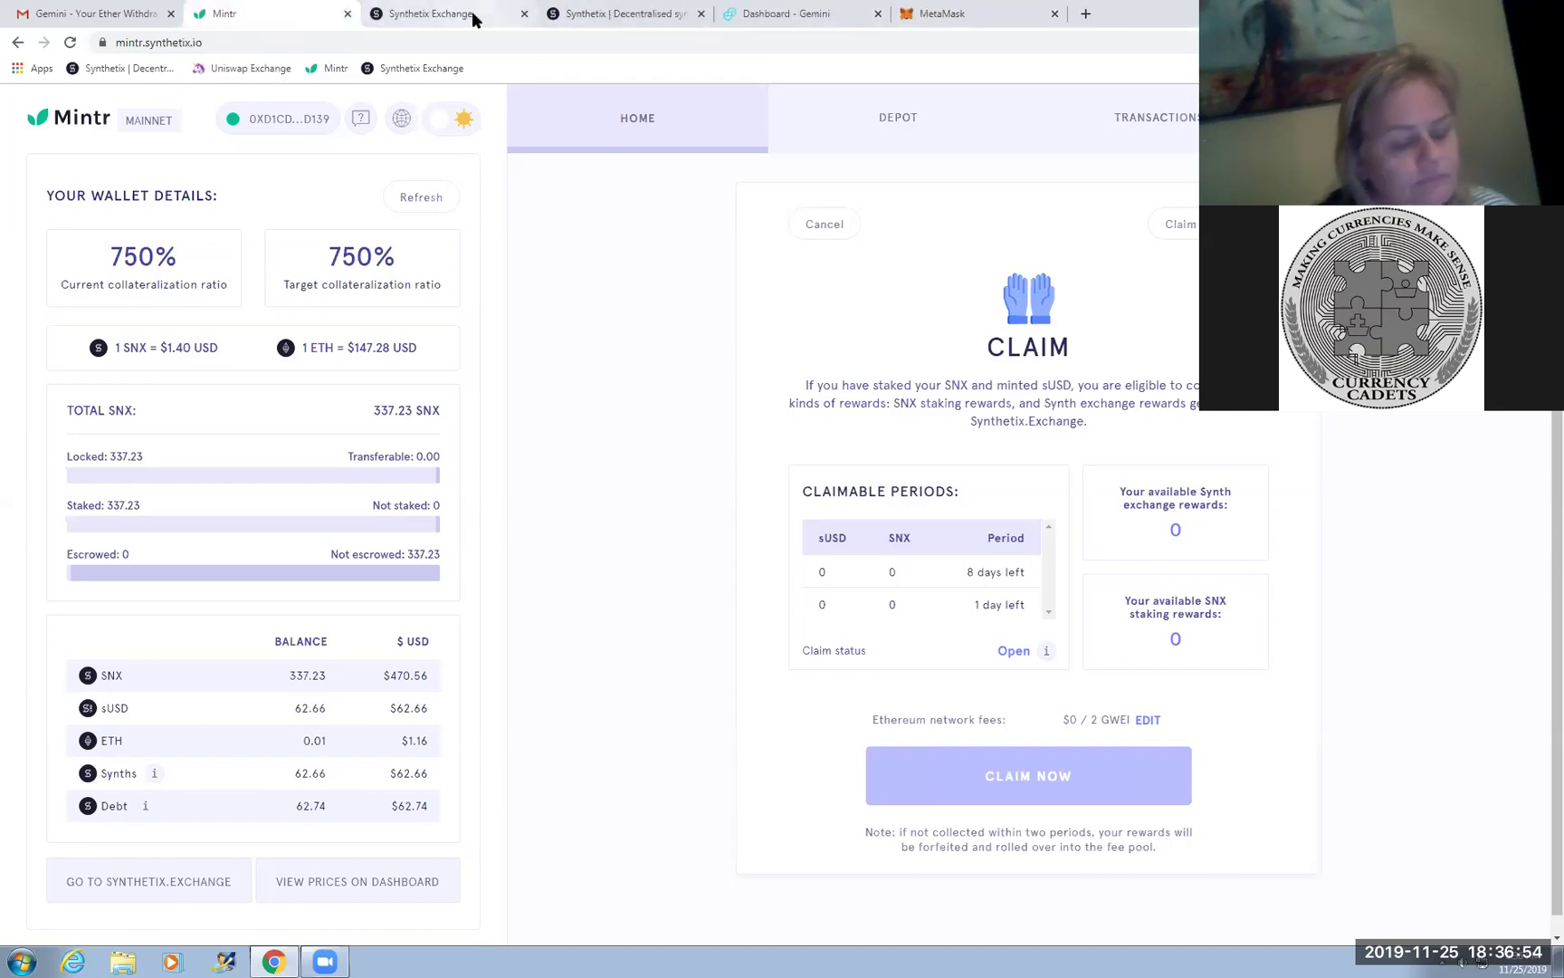
left_click(875, 14)
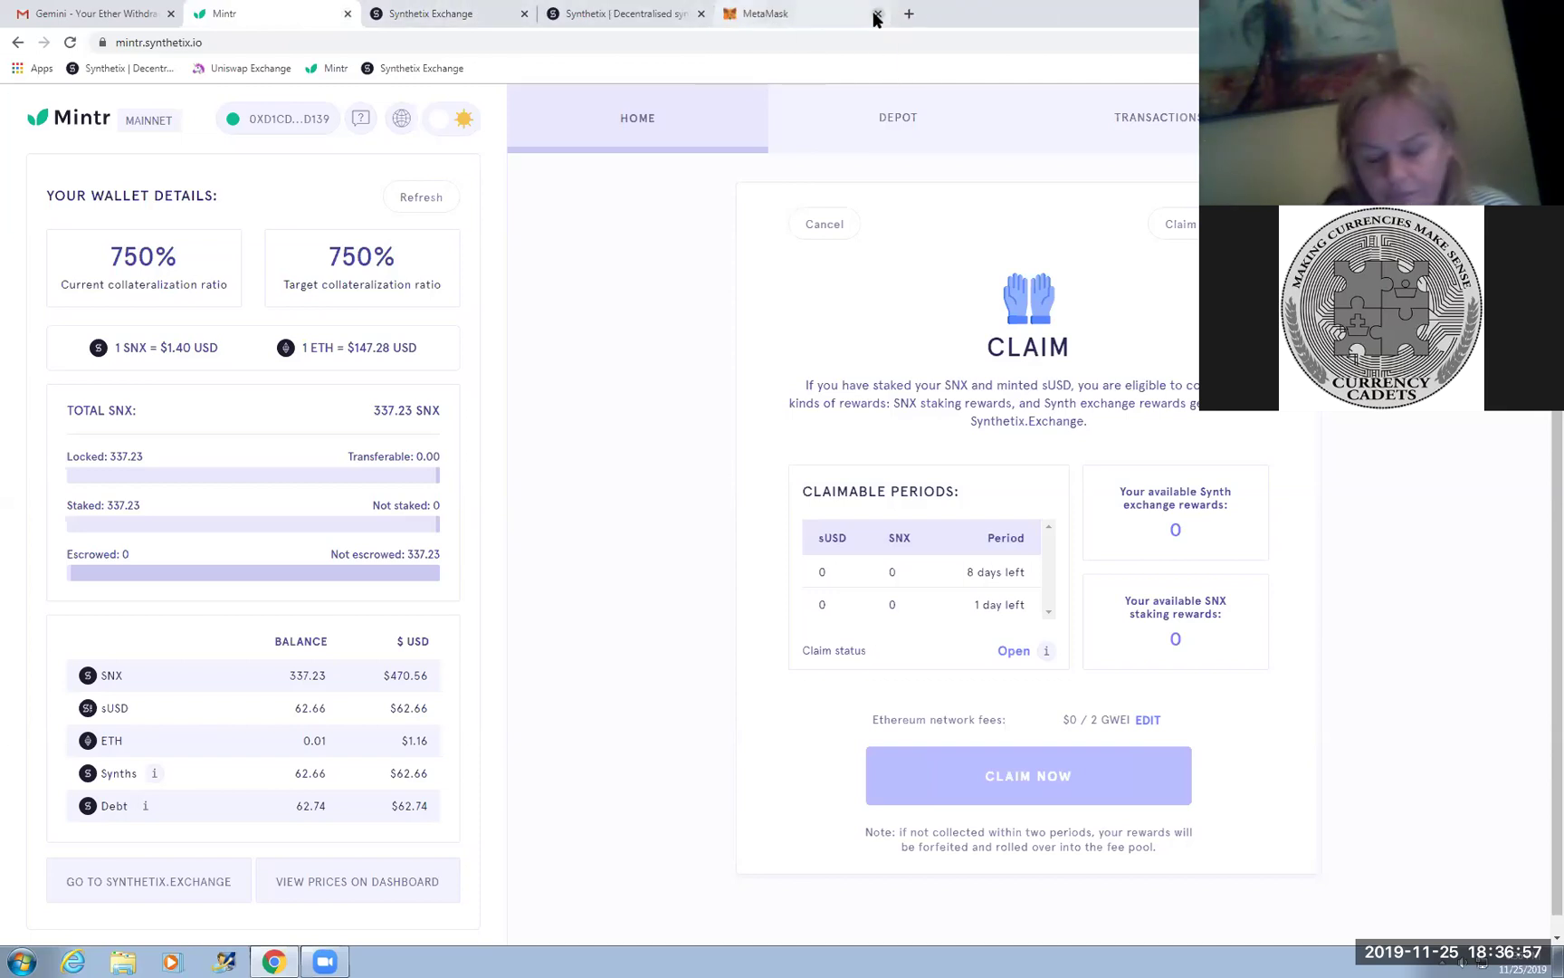
left_click(429, 15)
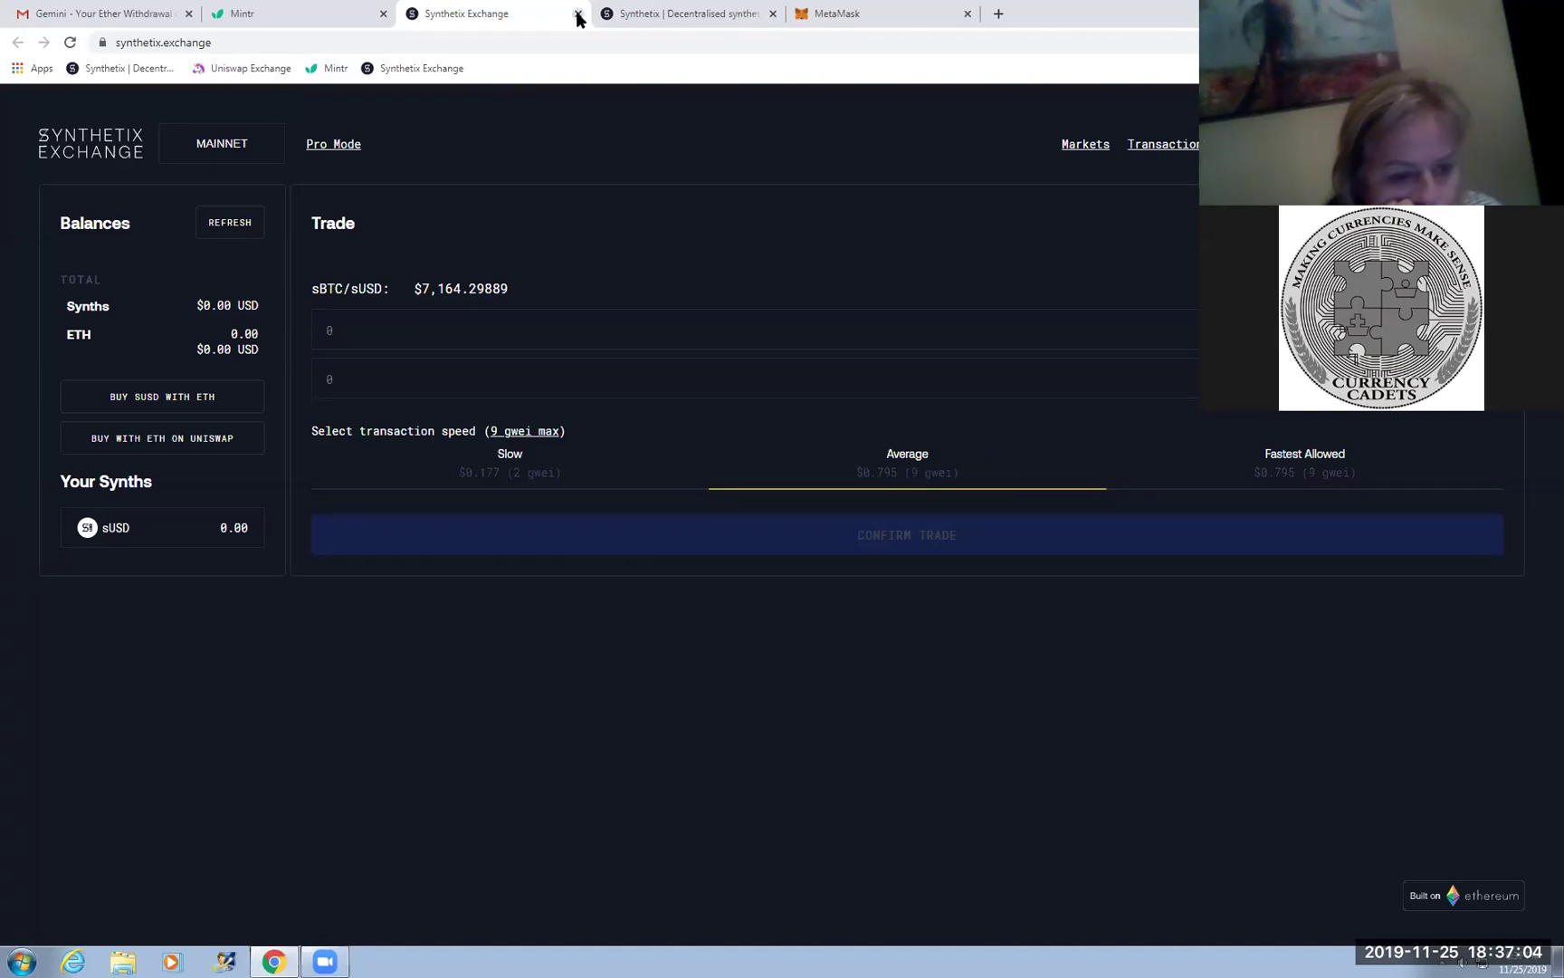
left_click(579, 14)
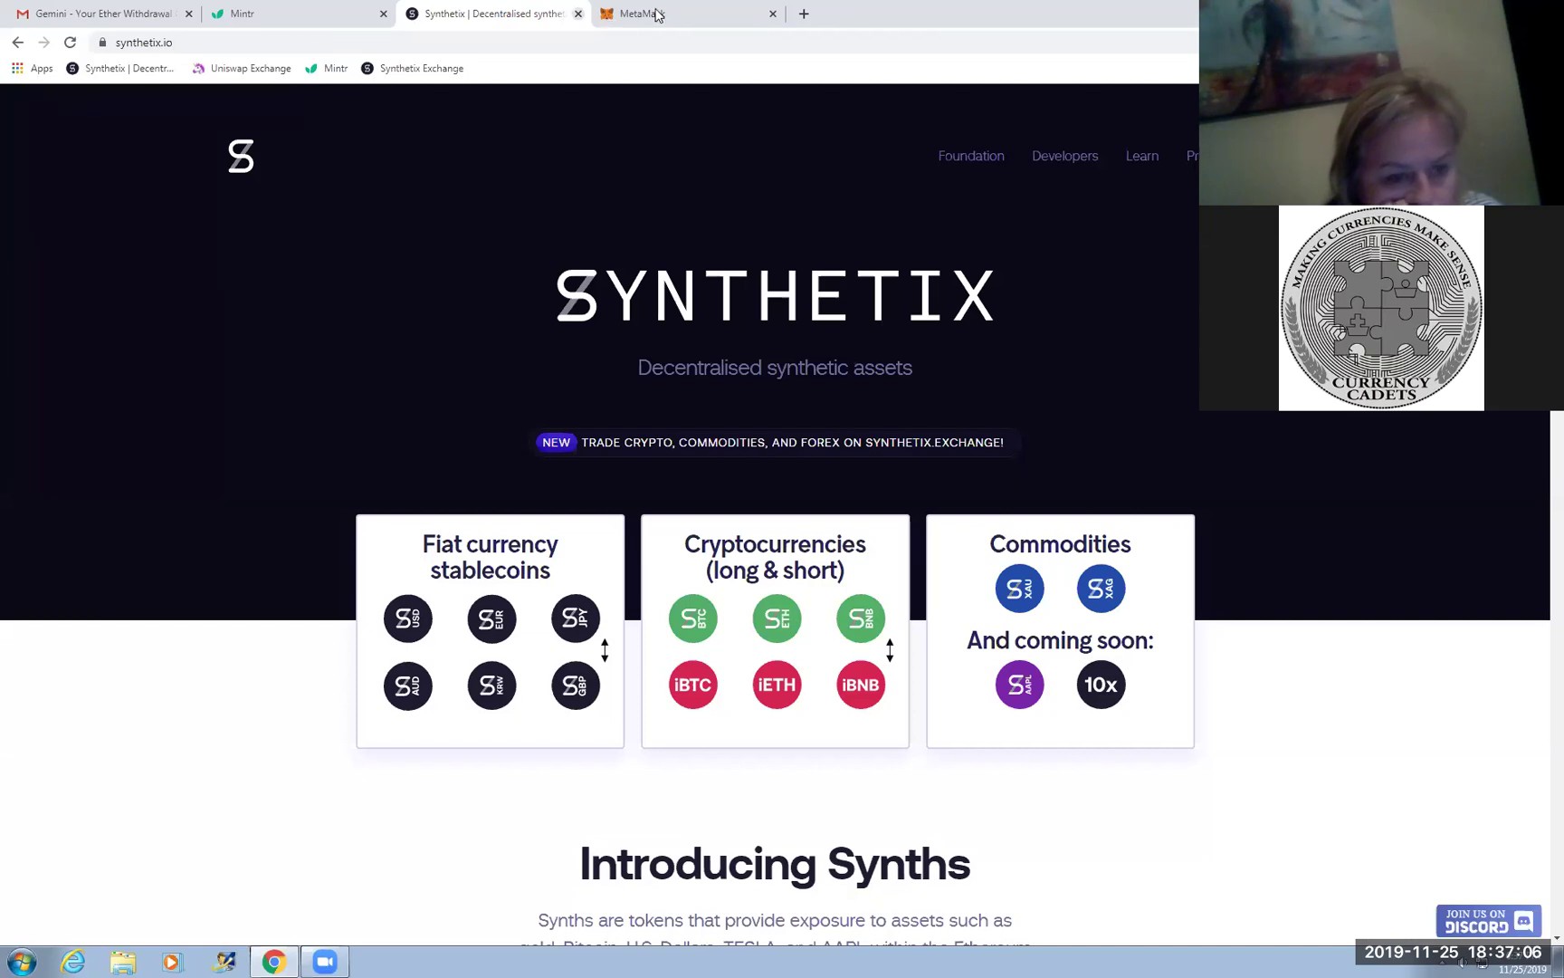
Move the MetaMask tab to second place and scroll synthetix.io to Meet our products
left_click_drag(639, 14, 281, 26)
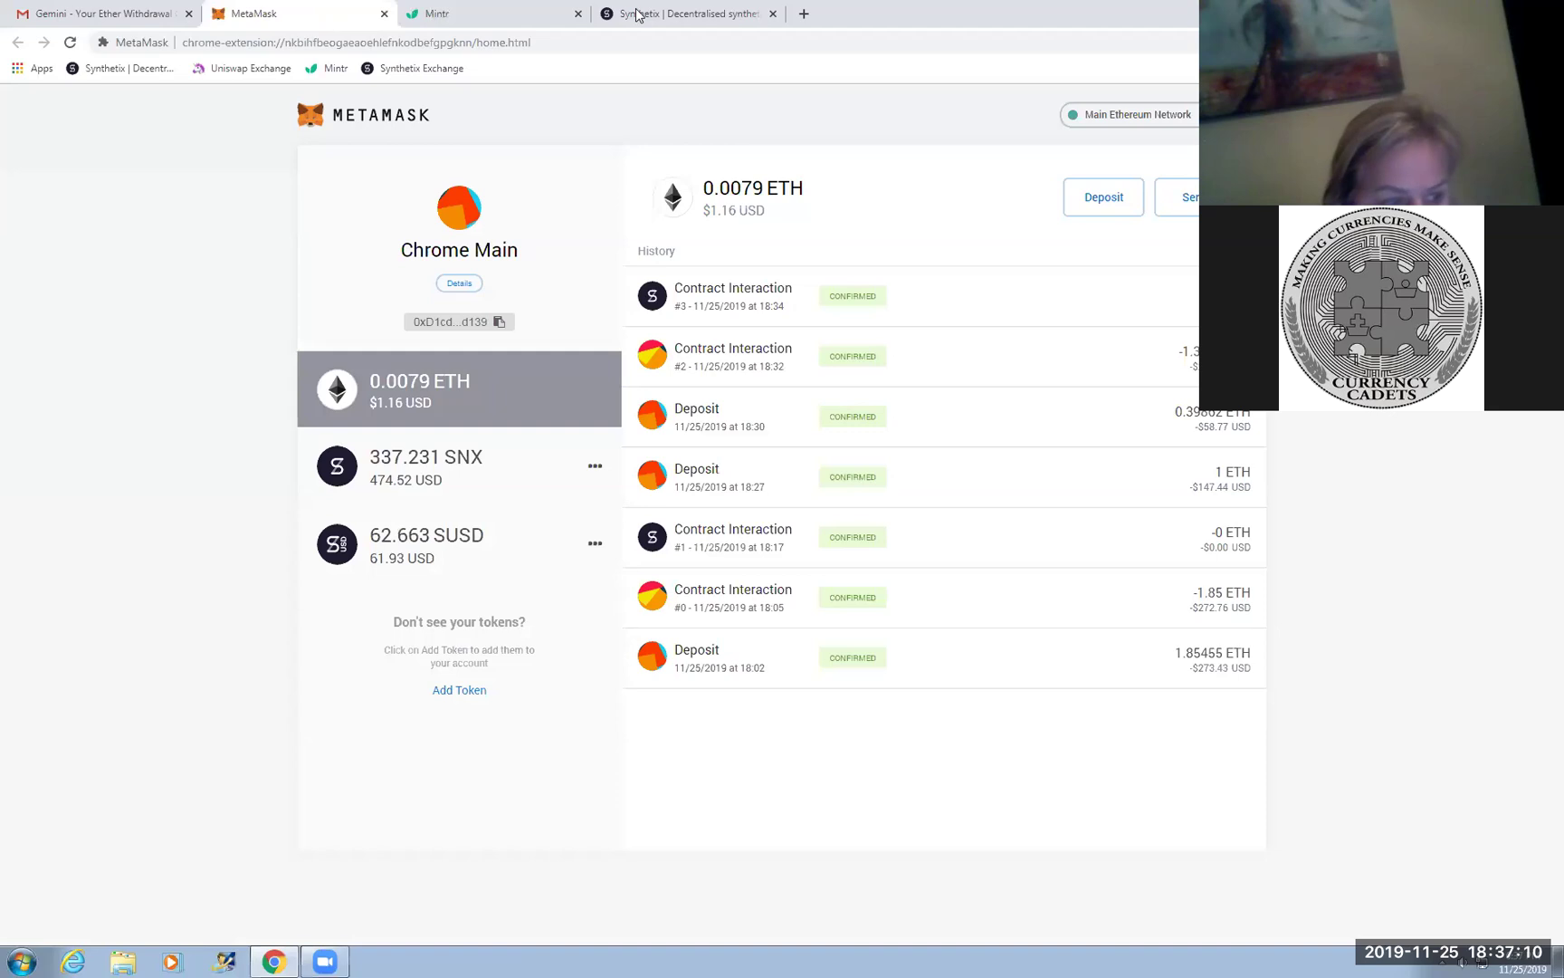
left_click(686, 14)
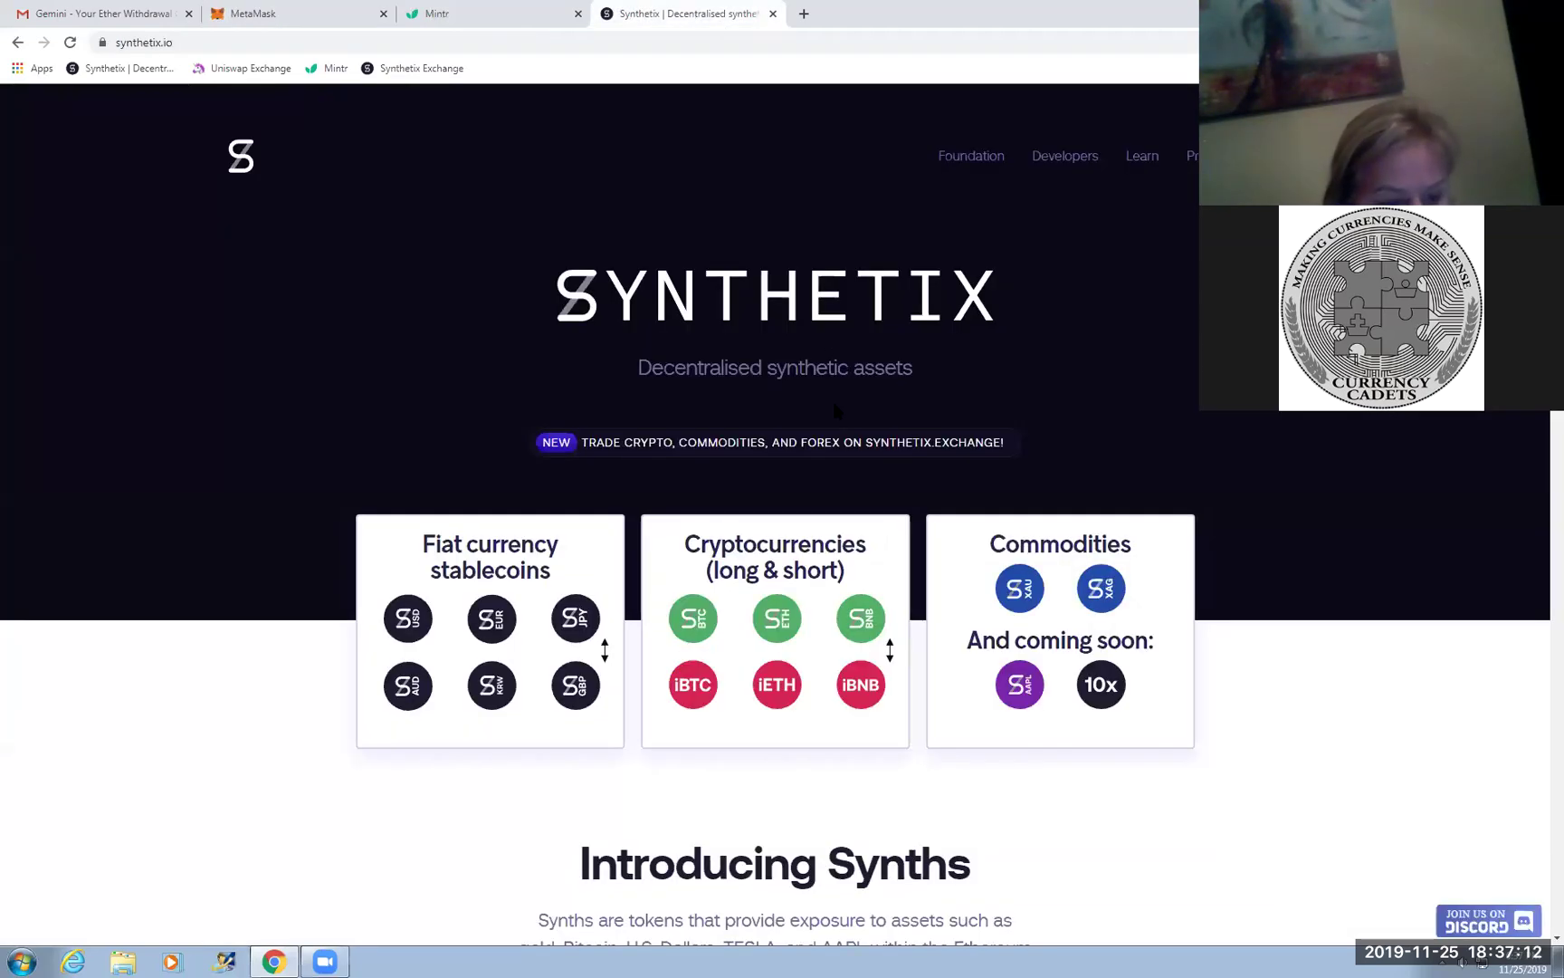
scroll(835, 411, "down", 7)
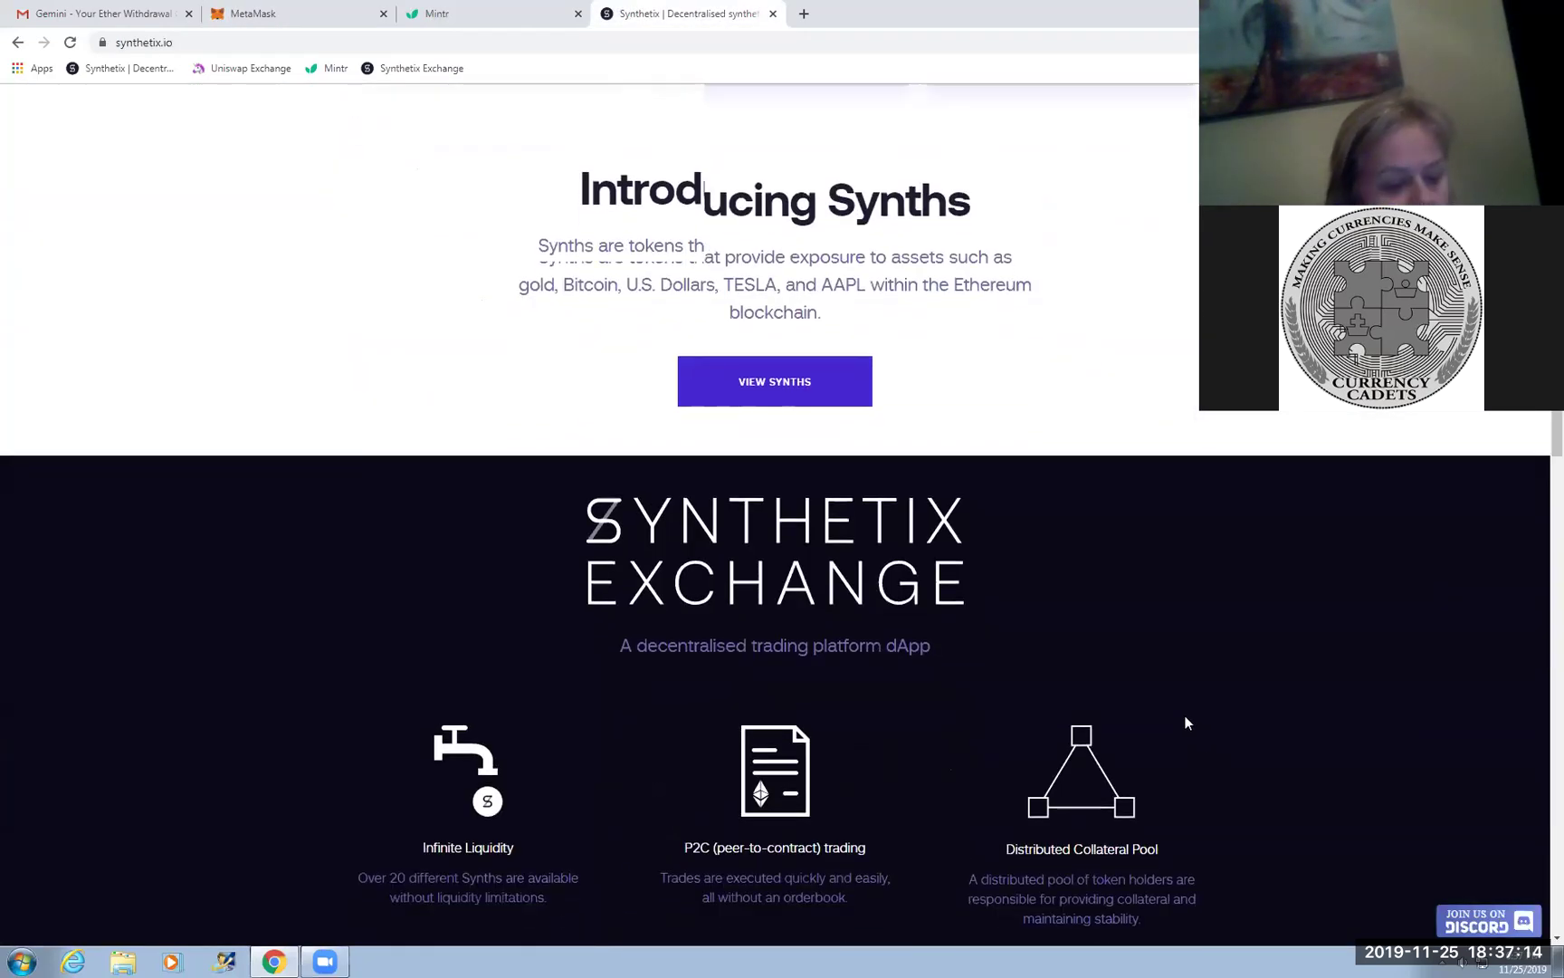
scroll(1181, 715, "down", 7)
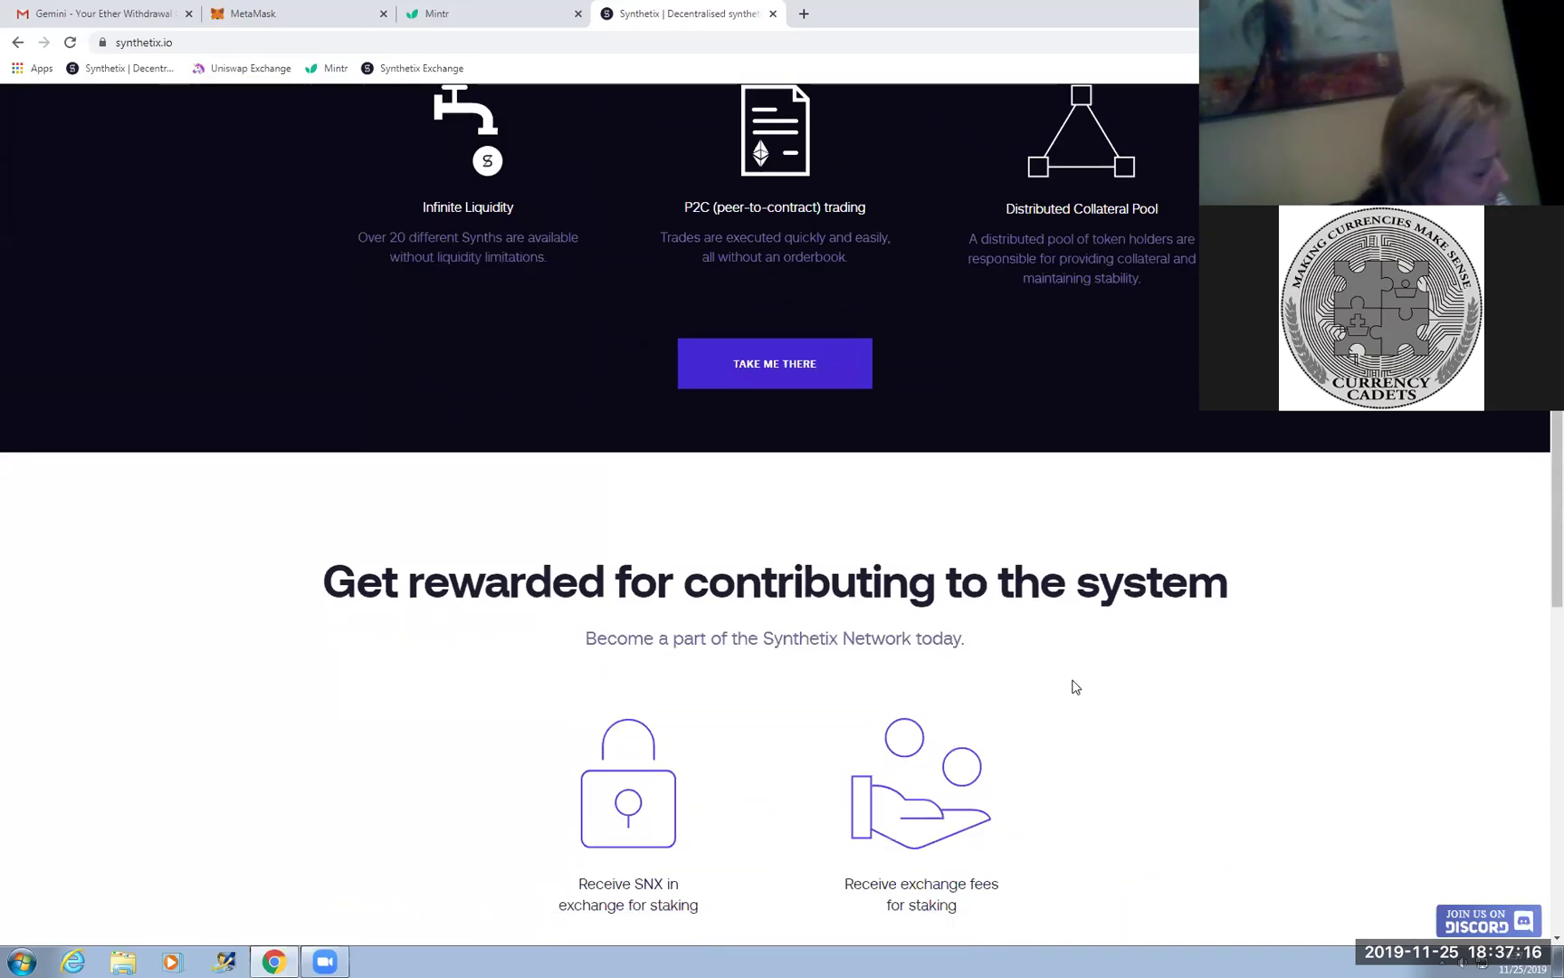
scroll(1074, 686, "down", 4)
scroll(689, 558, "down", 2)
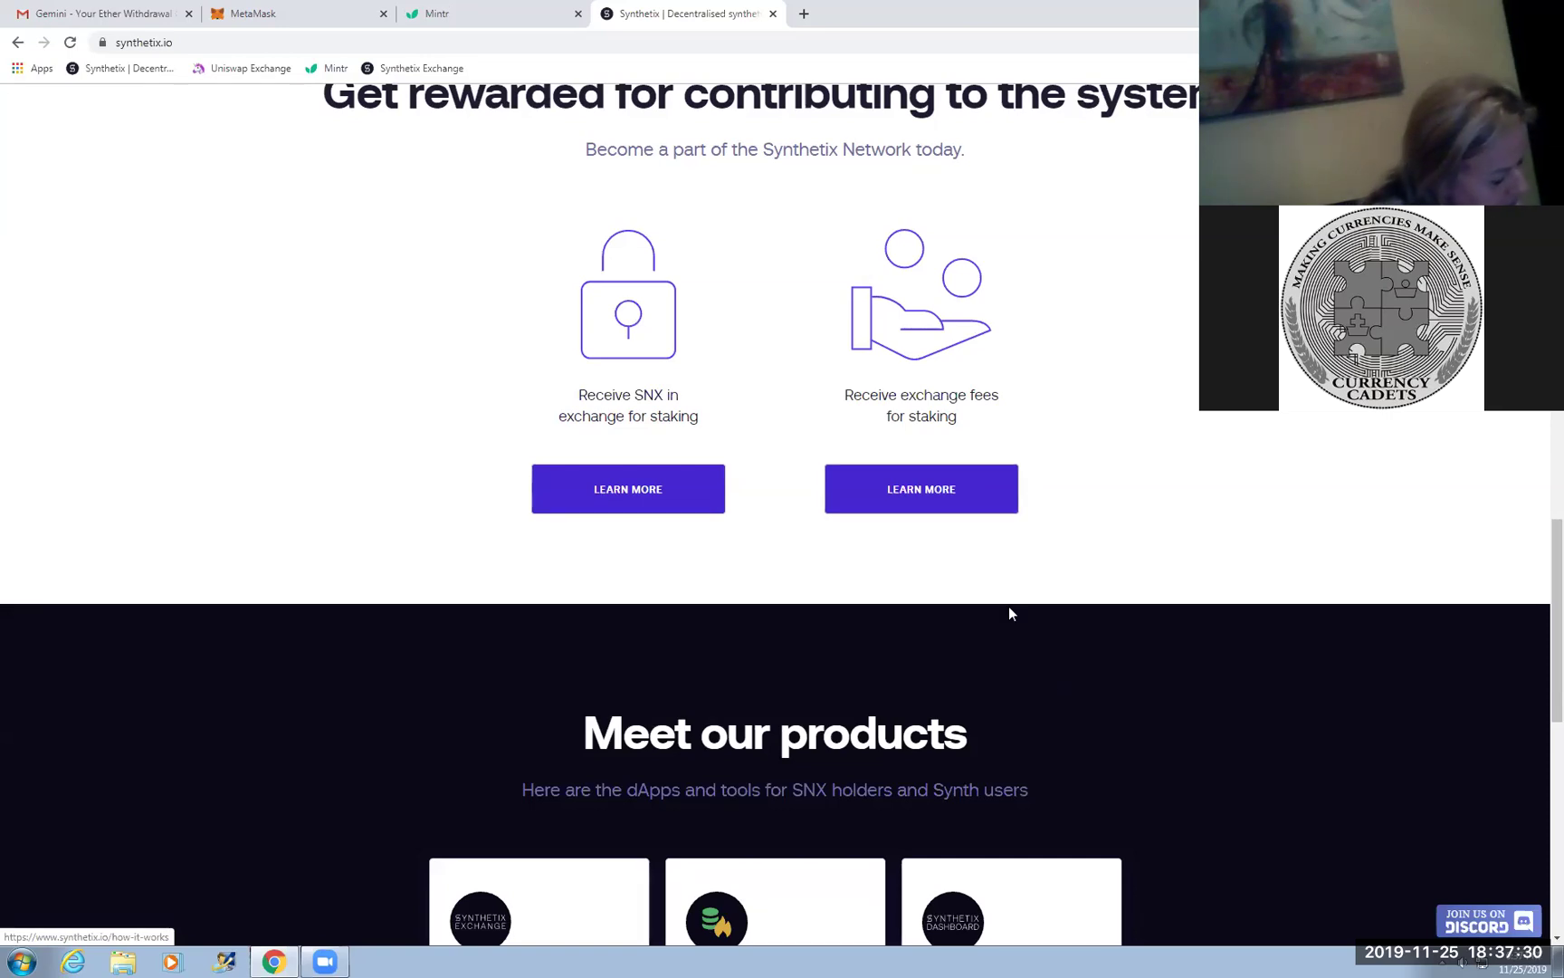
scroll(1074, 660, "down", 2)
scroll(1075, 662, "down", 1)
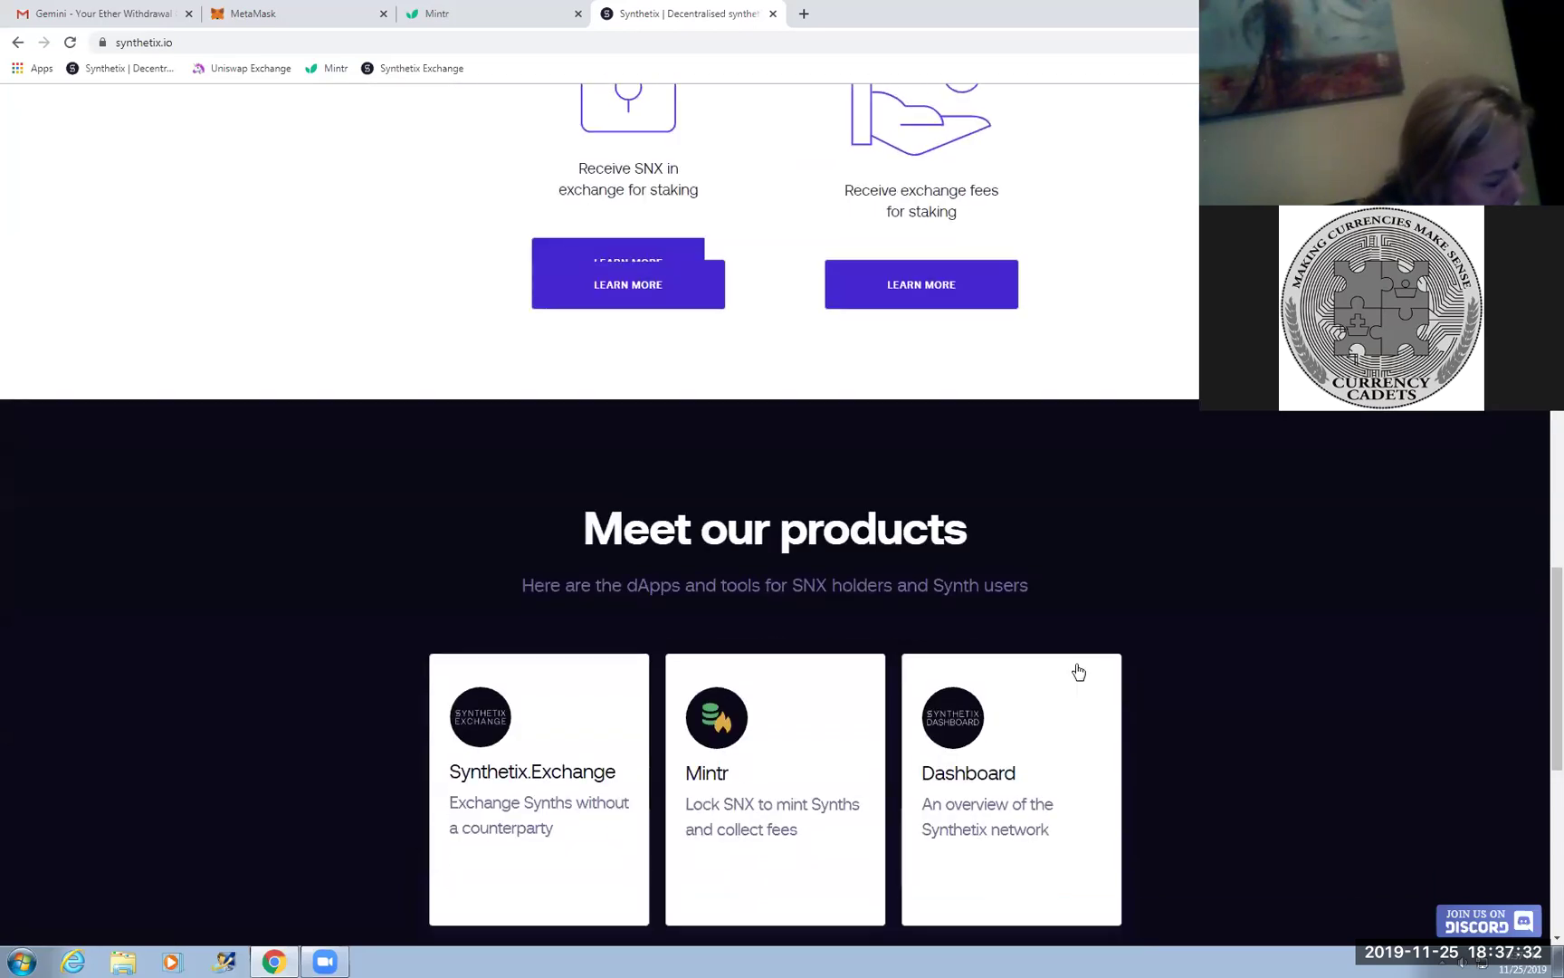